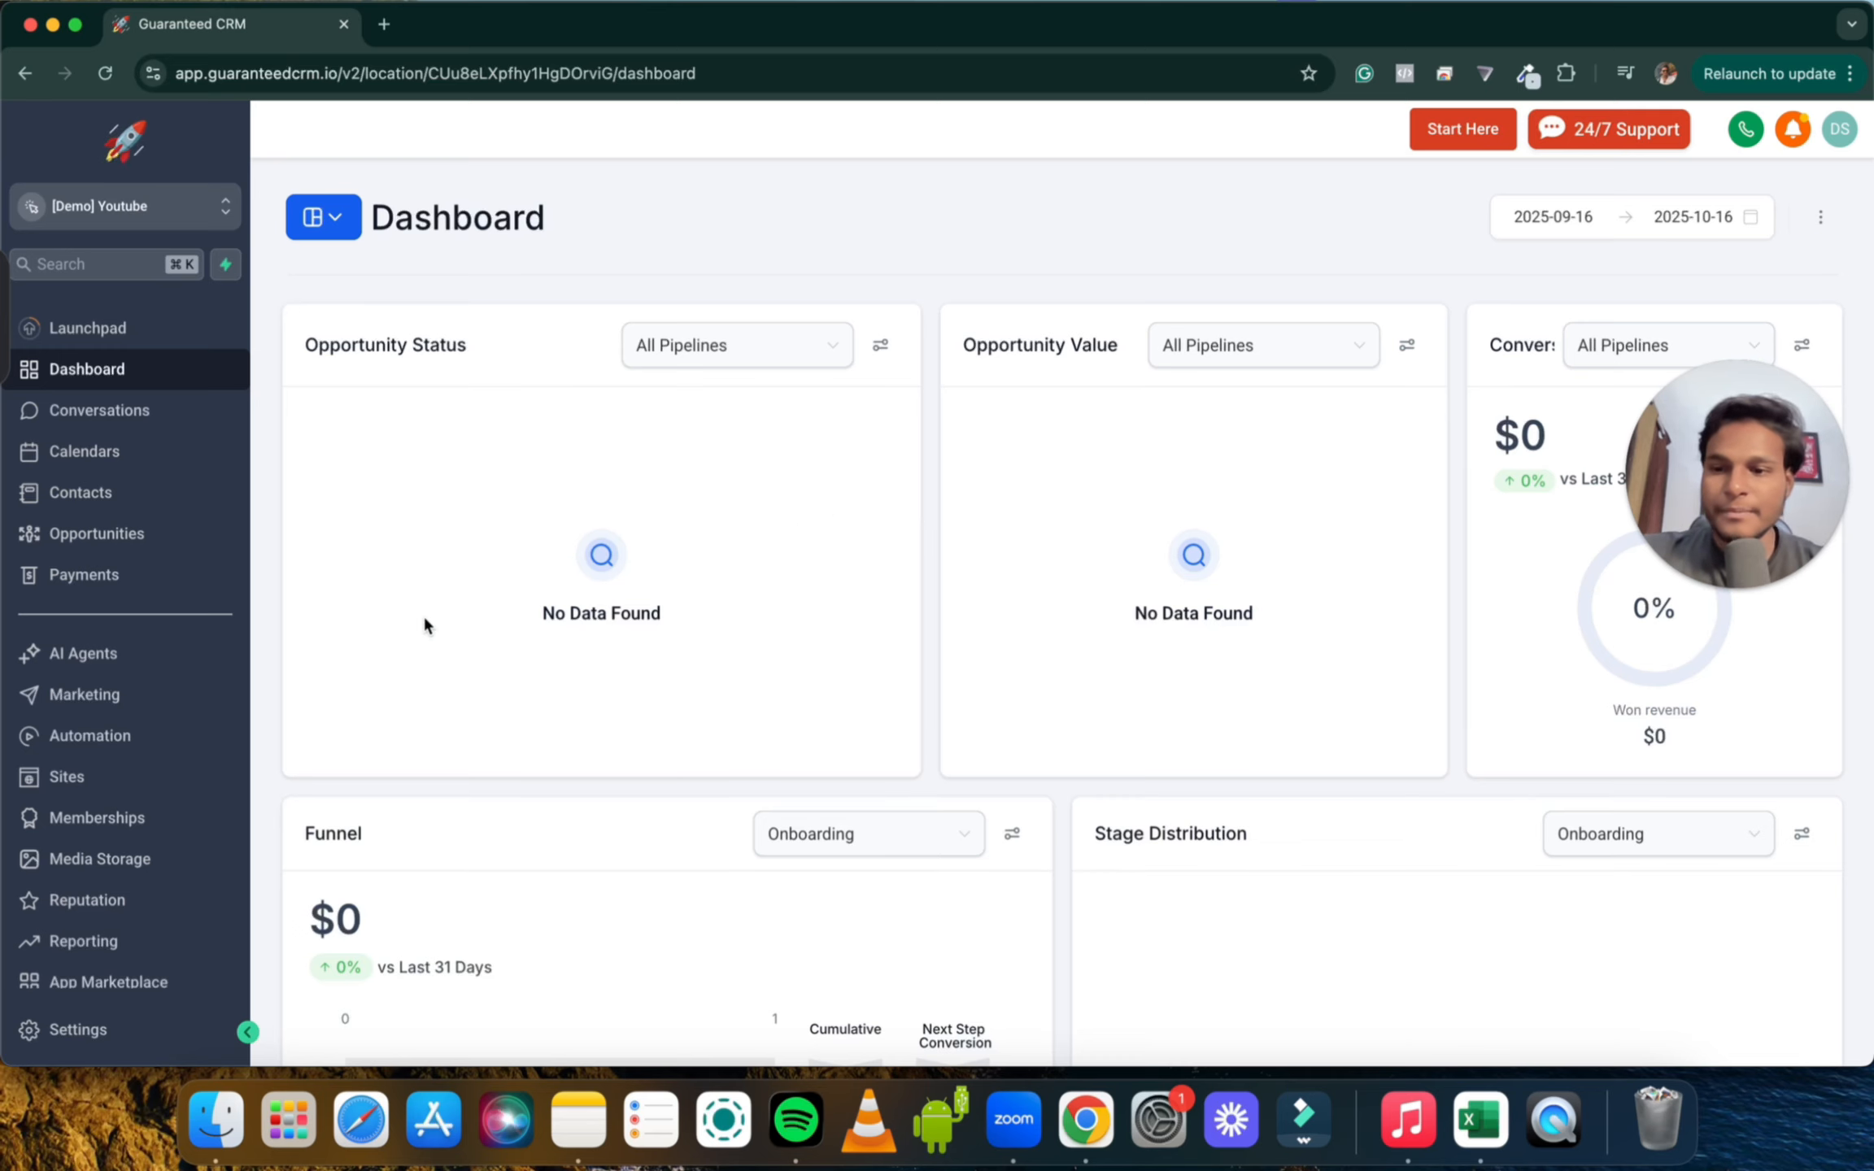
Create a new blank form from scratch in the Sites > Forms builder
{"action": "left_click", "coordinate": [117, 779]}
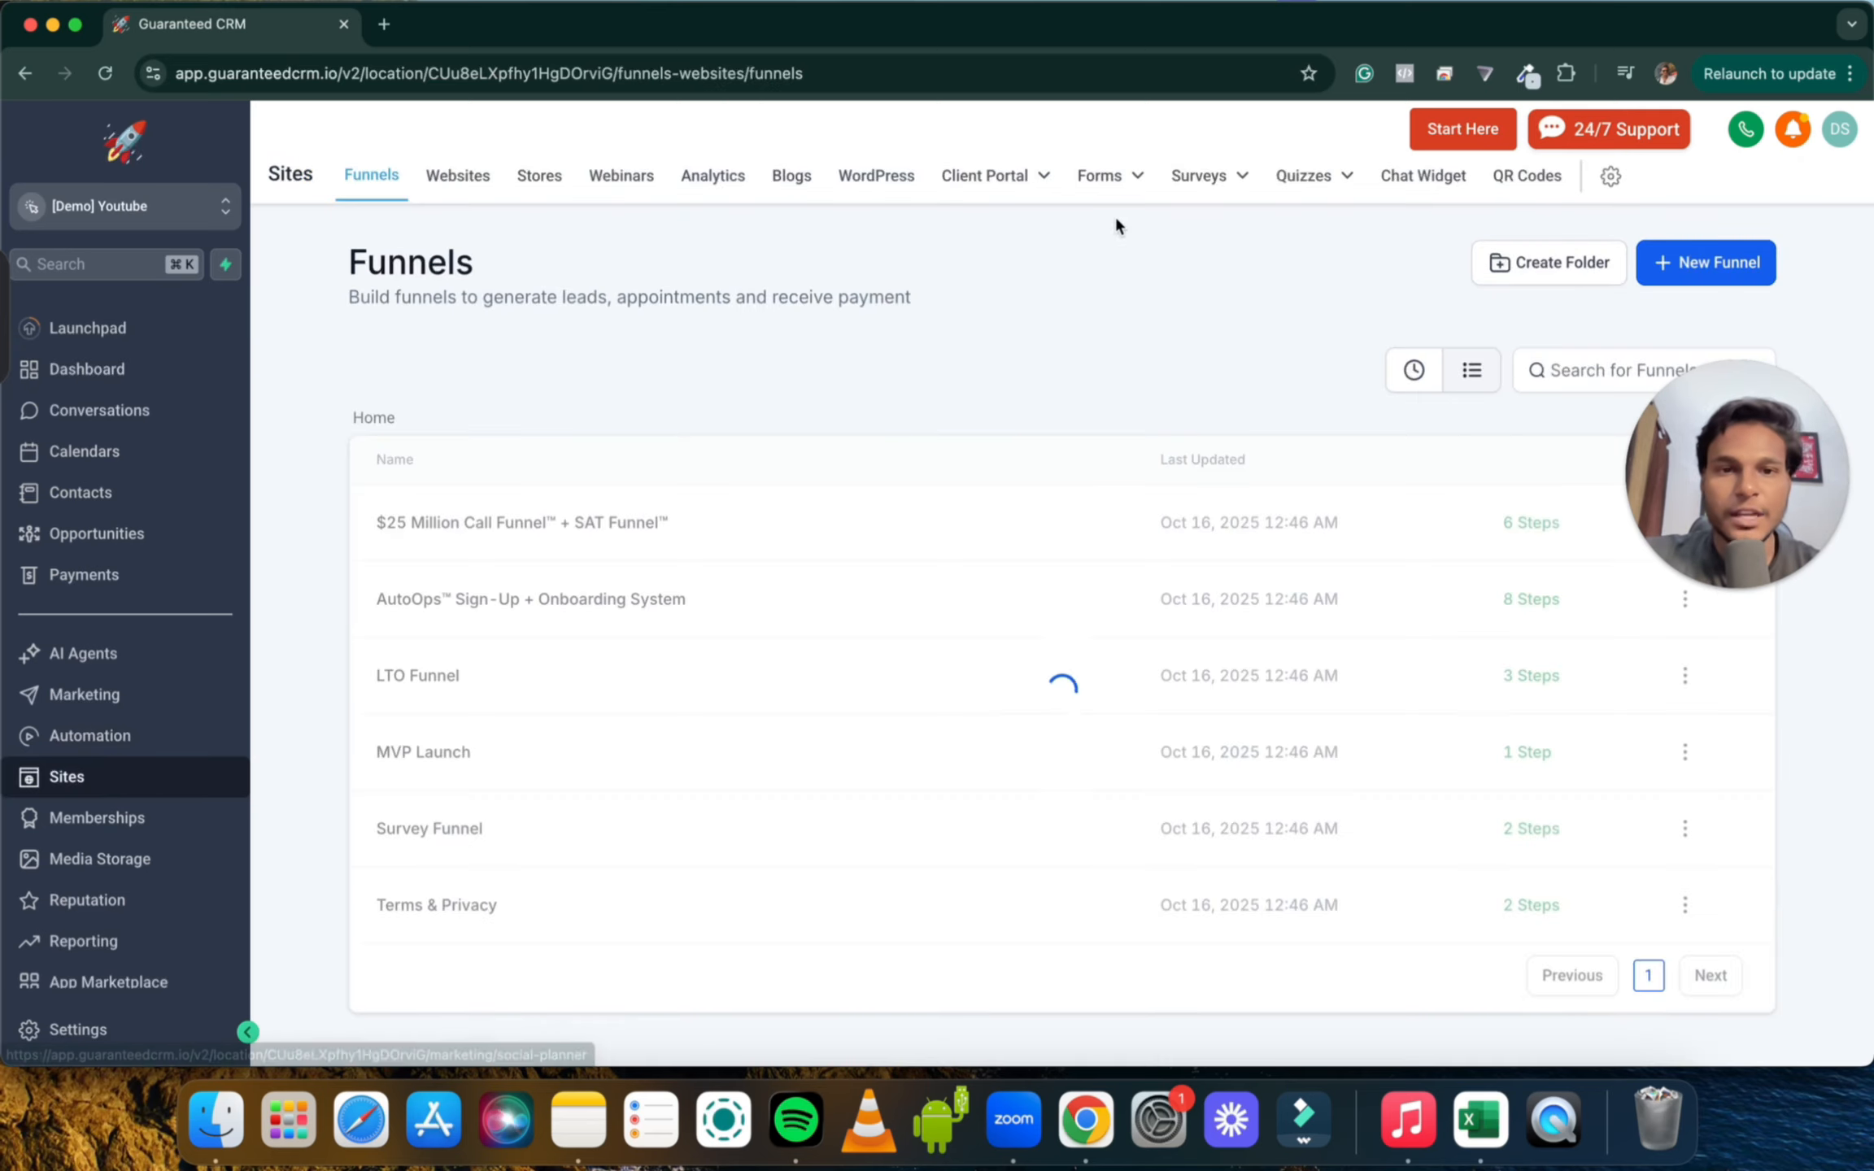
{"action": "left_click", "coordinate": [1113, 173]}
{"action": "left_click", "coordinate": [1077, 227]}
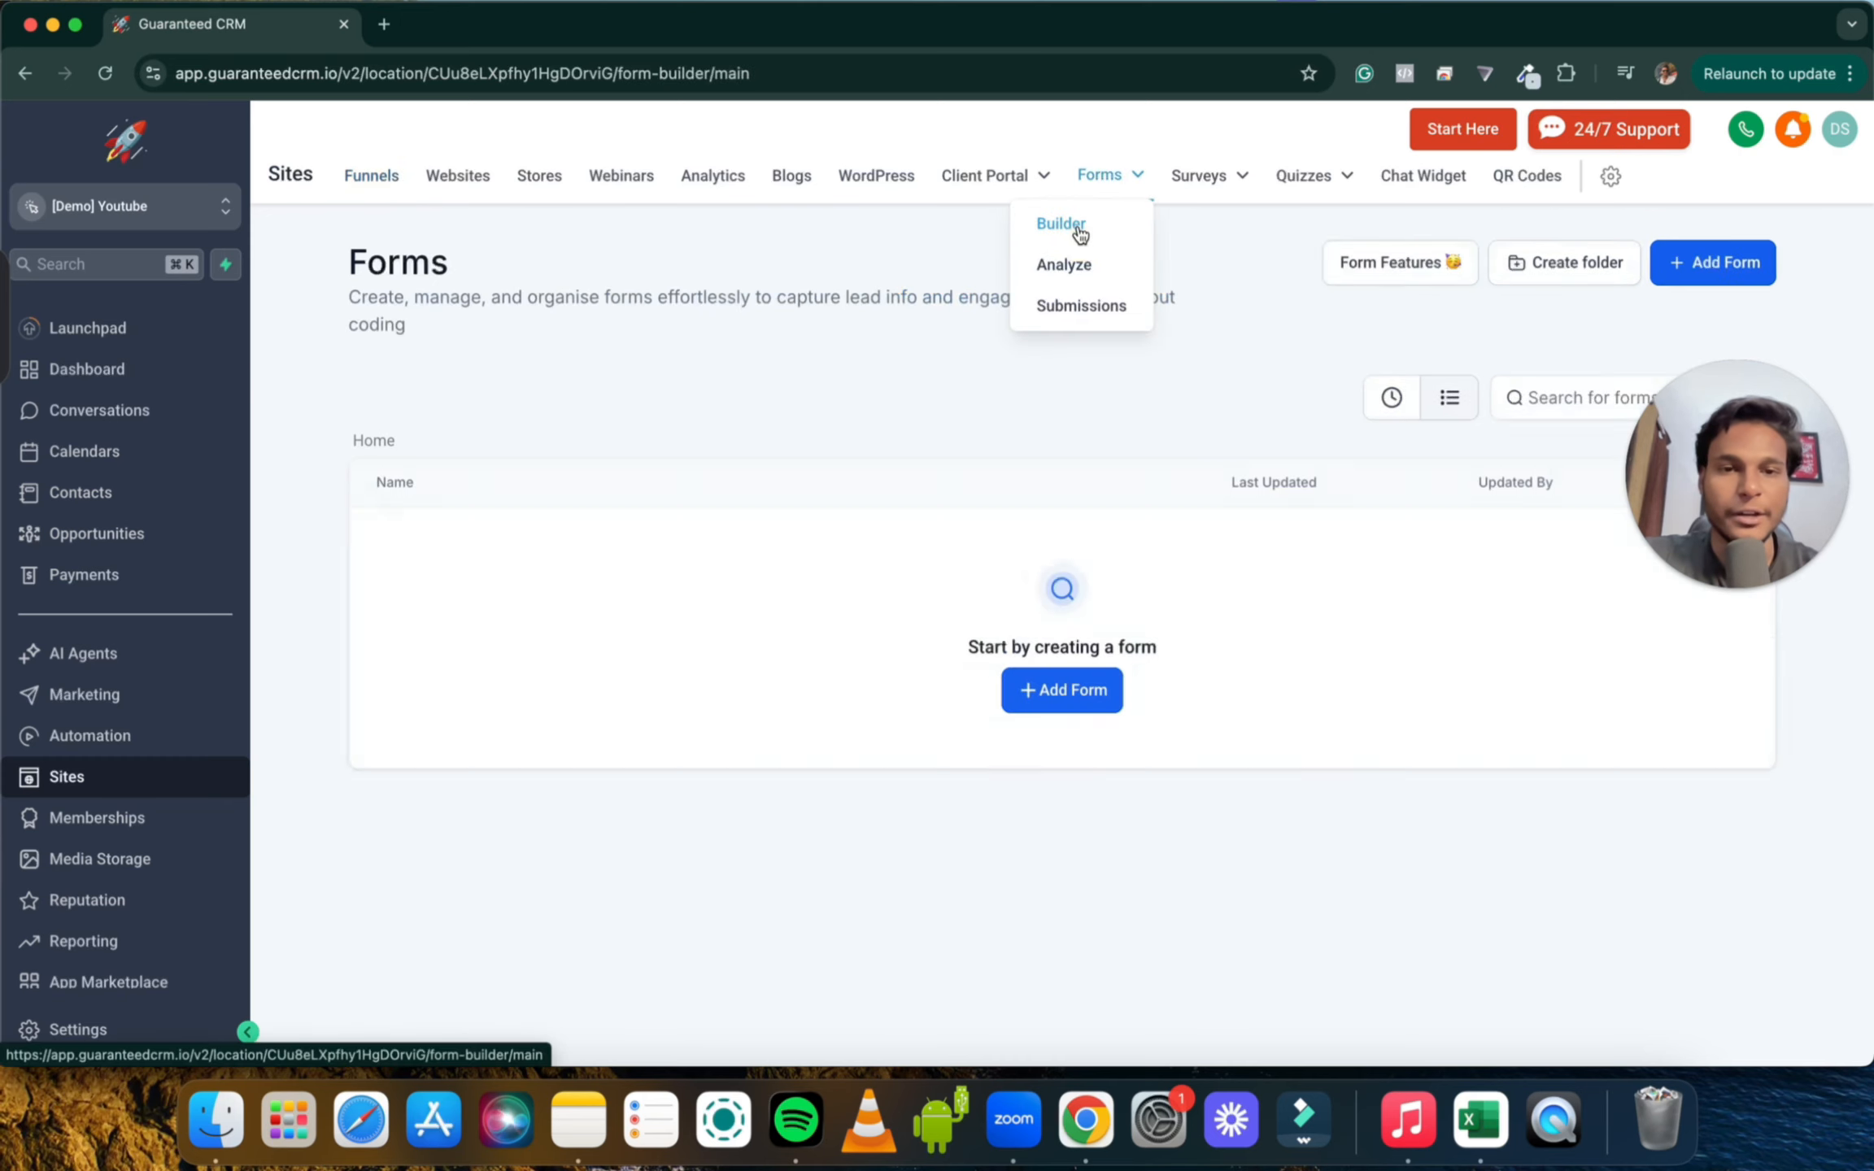
{"action": "left_click", "coordinate": [1730, 264]}
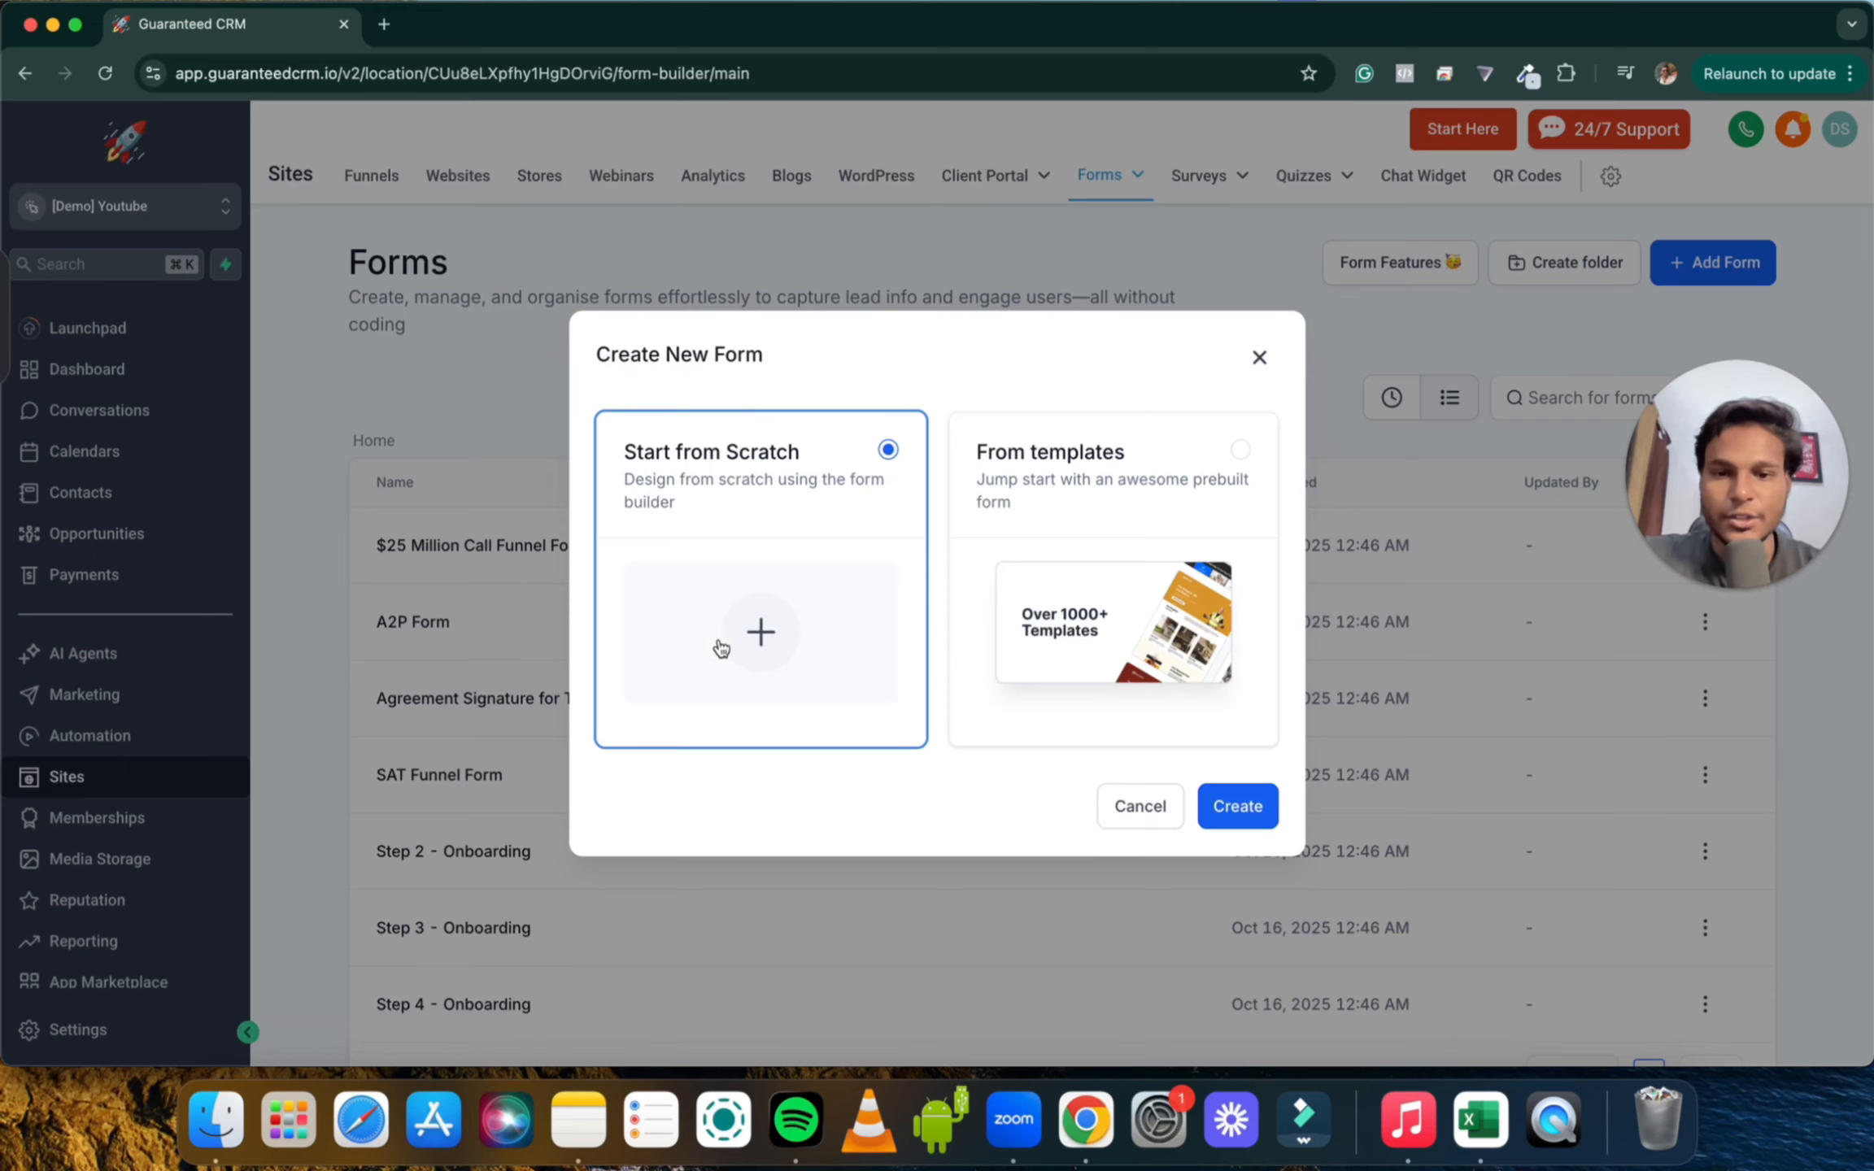
{"action": "left_click", "coordinate": [1238, 806]}
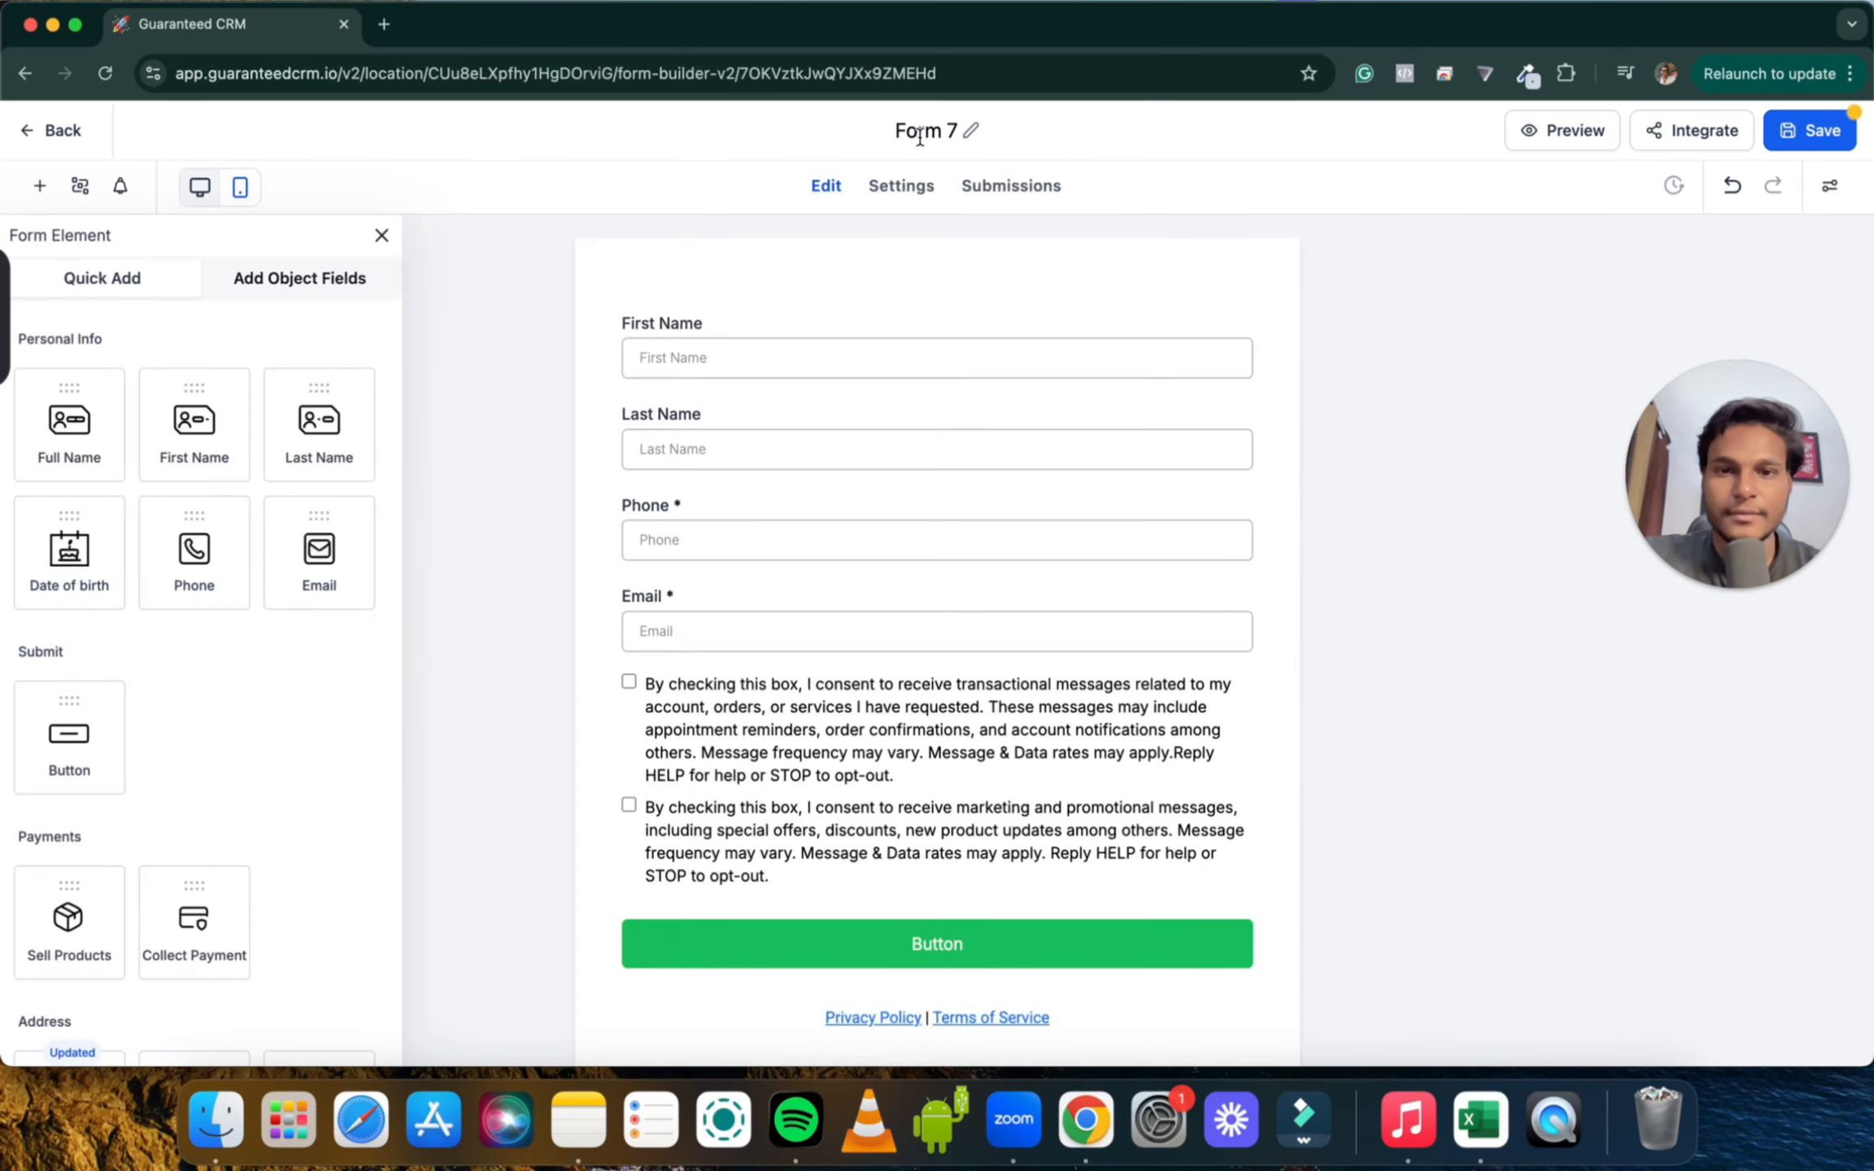
Rename the form to 'Contact Form' and select its Last Name field
{"action": "left_click", "coordinate": [922, 135]}
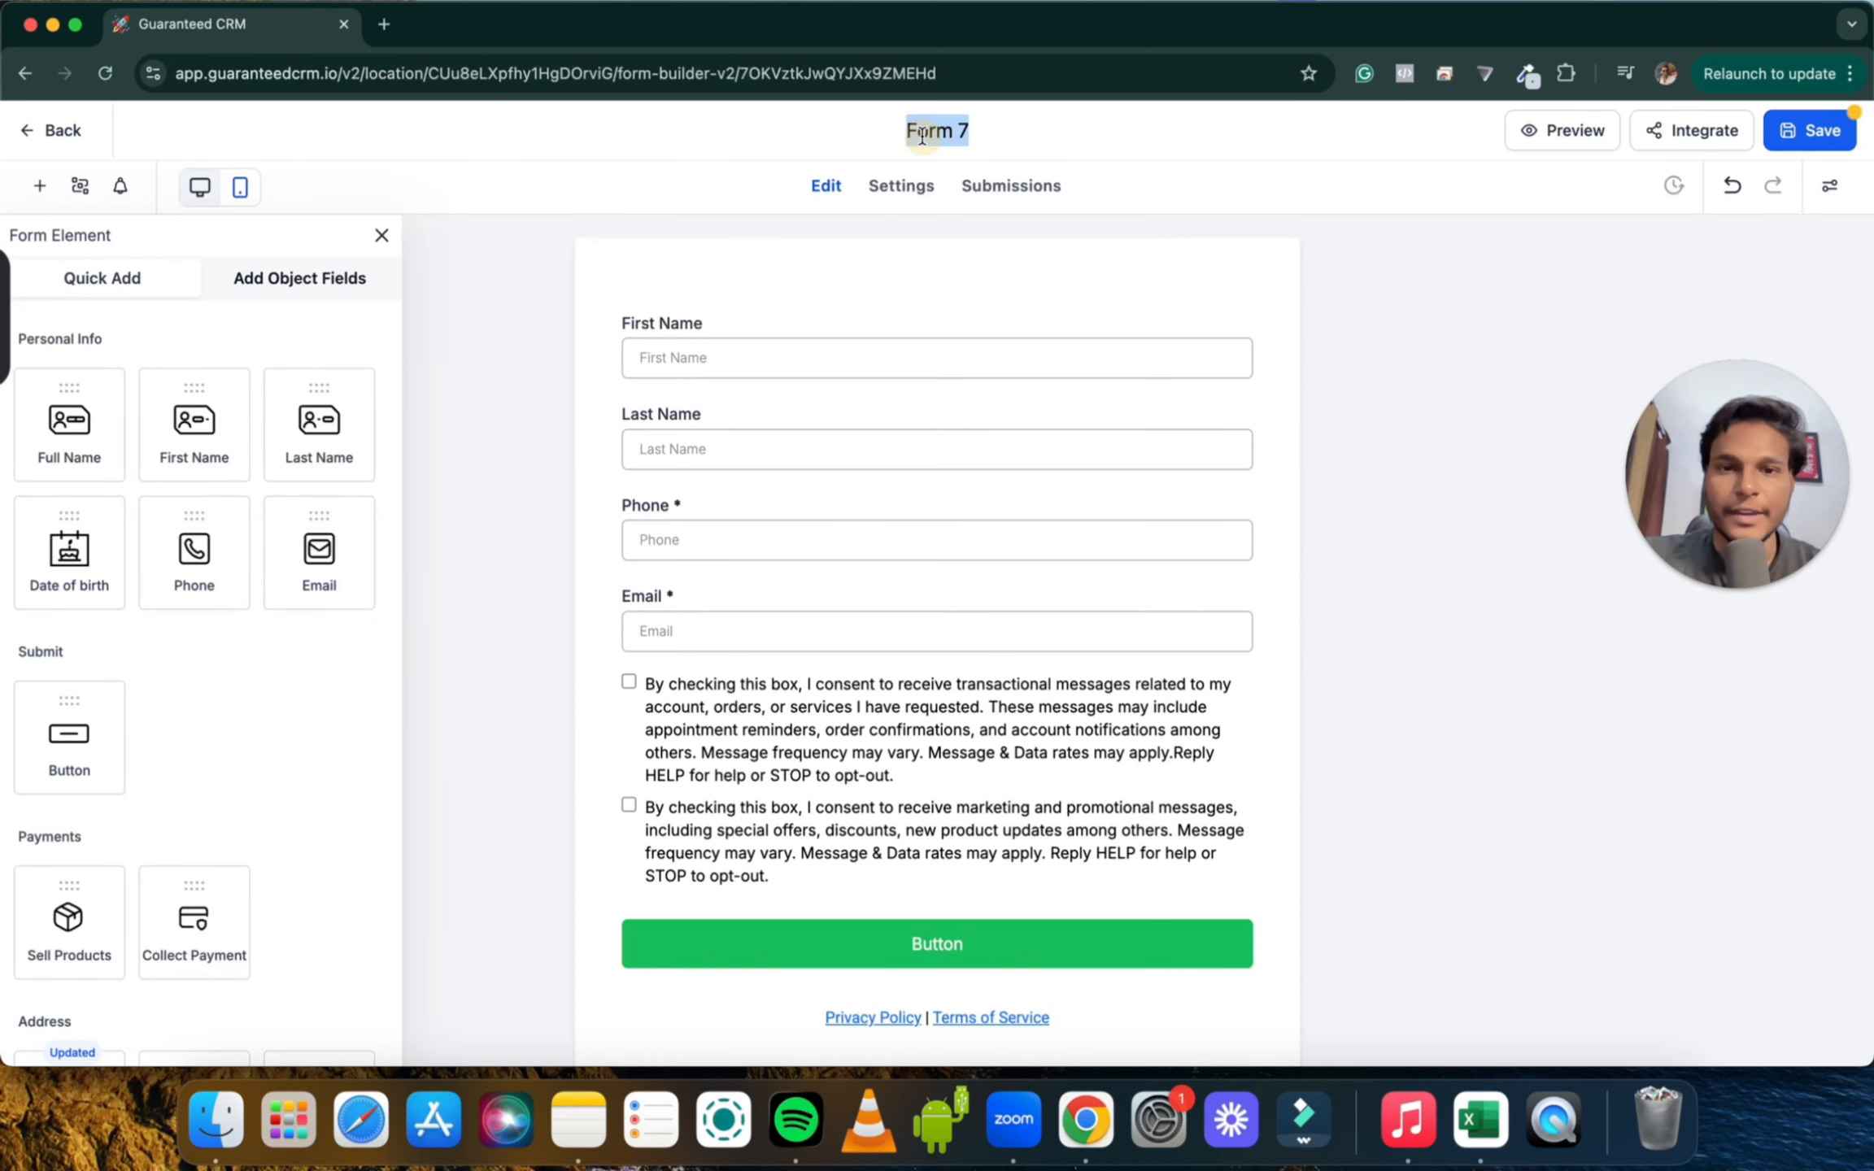
{"action": "type", "text": "Co"}
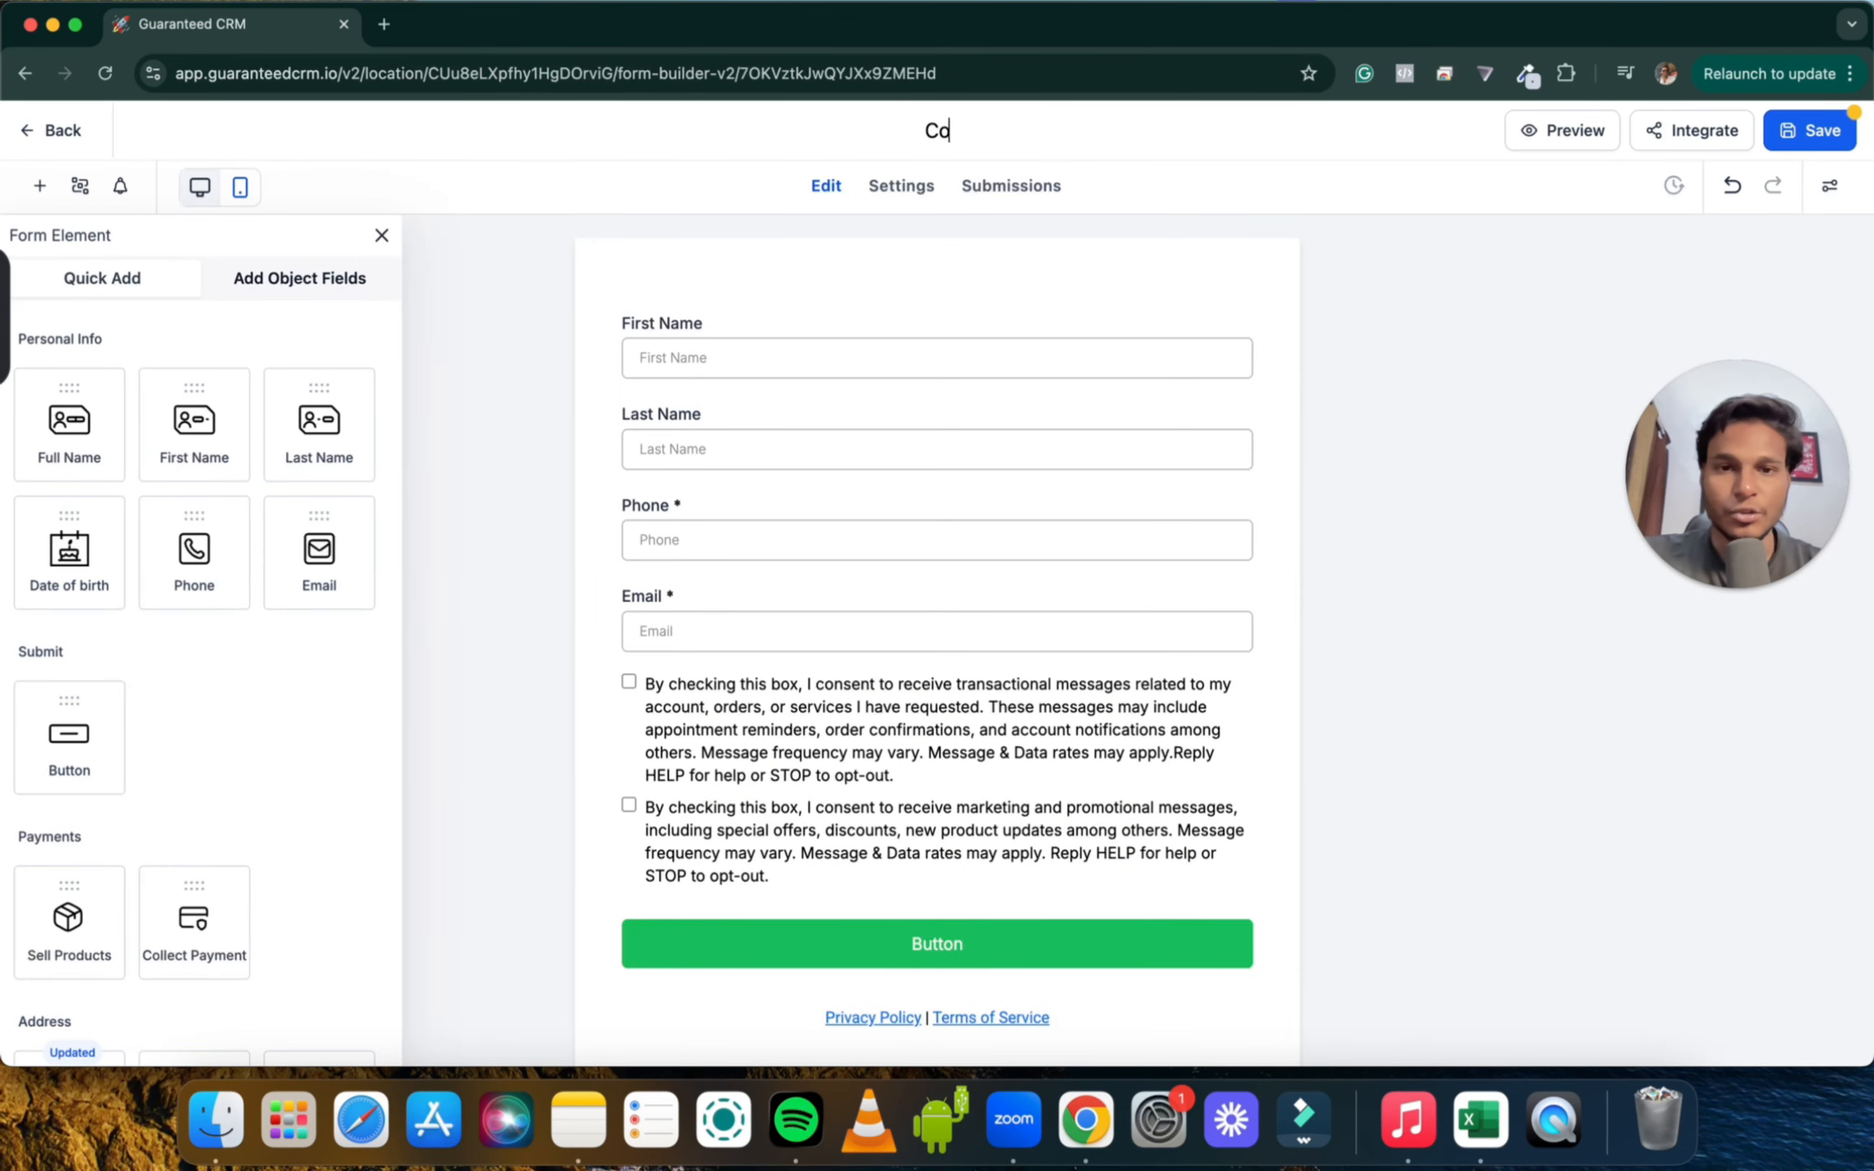
{"action": "type", "text": "ntact Form"}
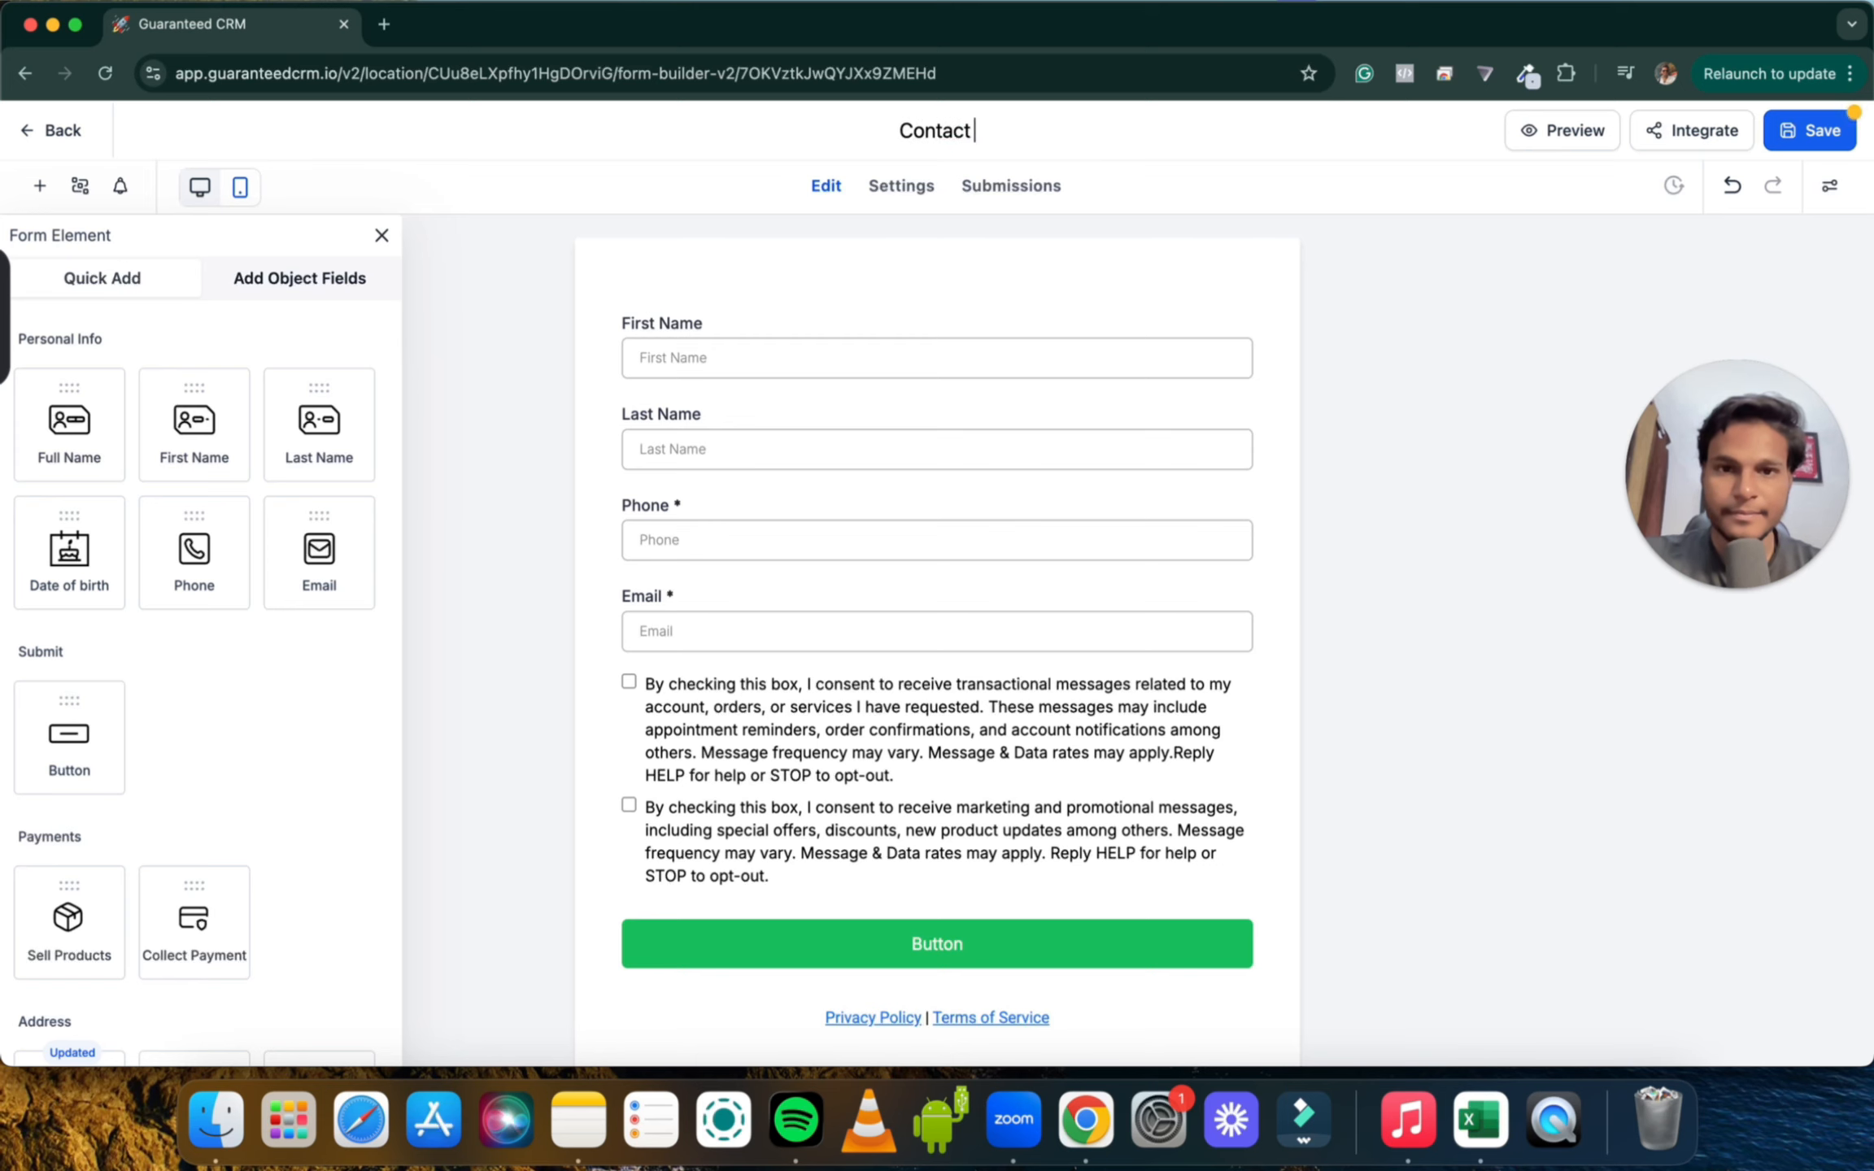
{"action": "left_click", "coordinate": [1302, 281]}
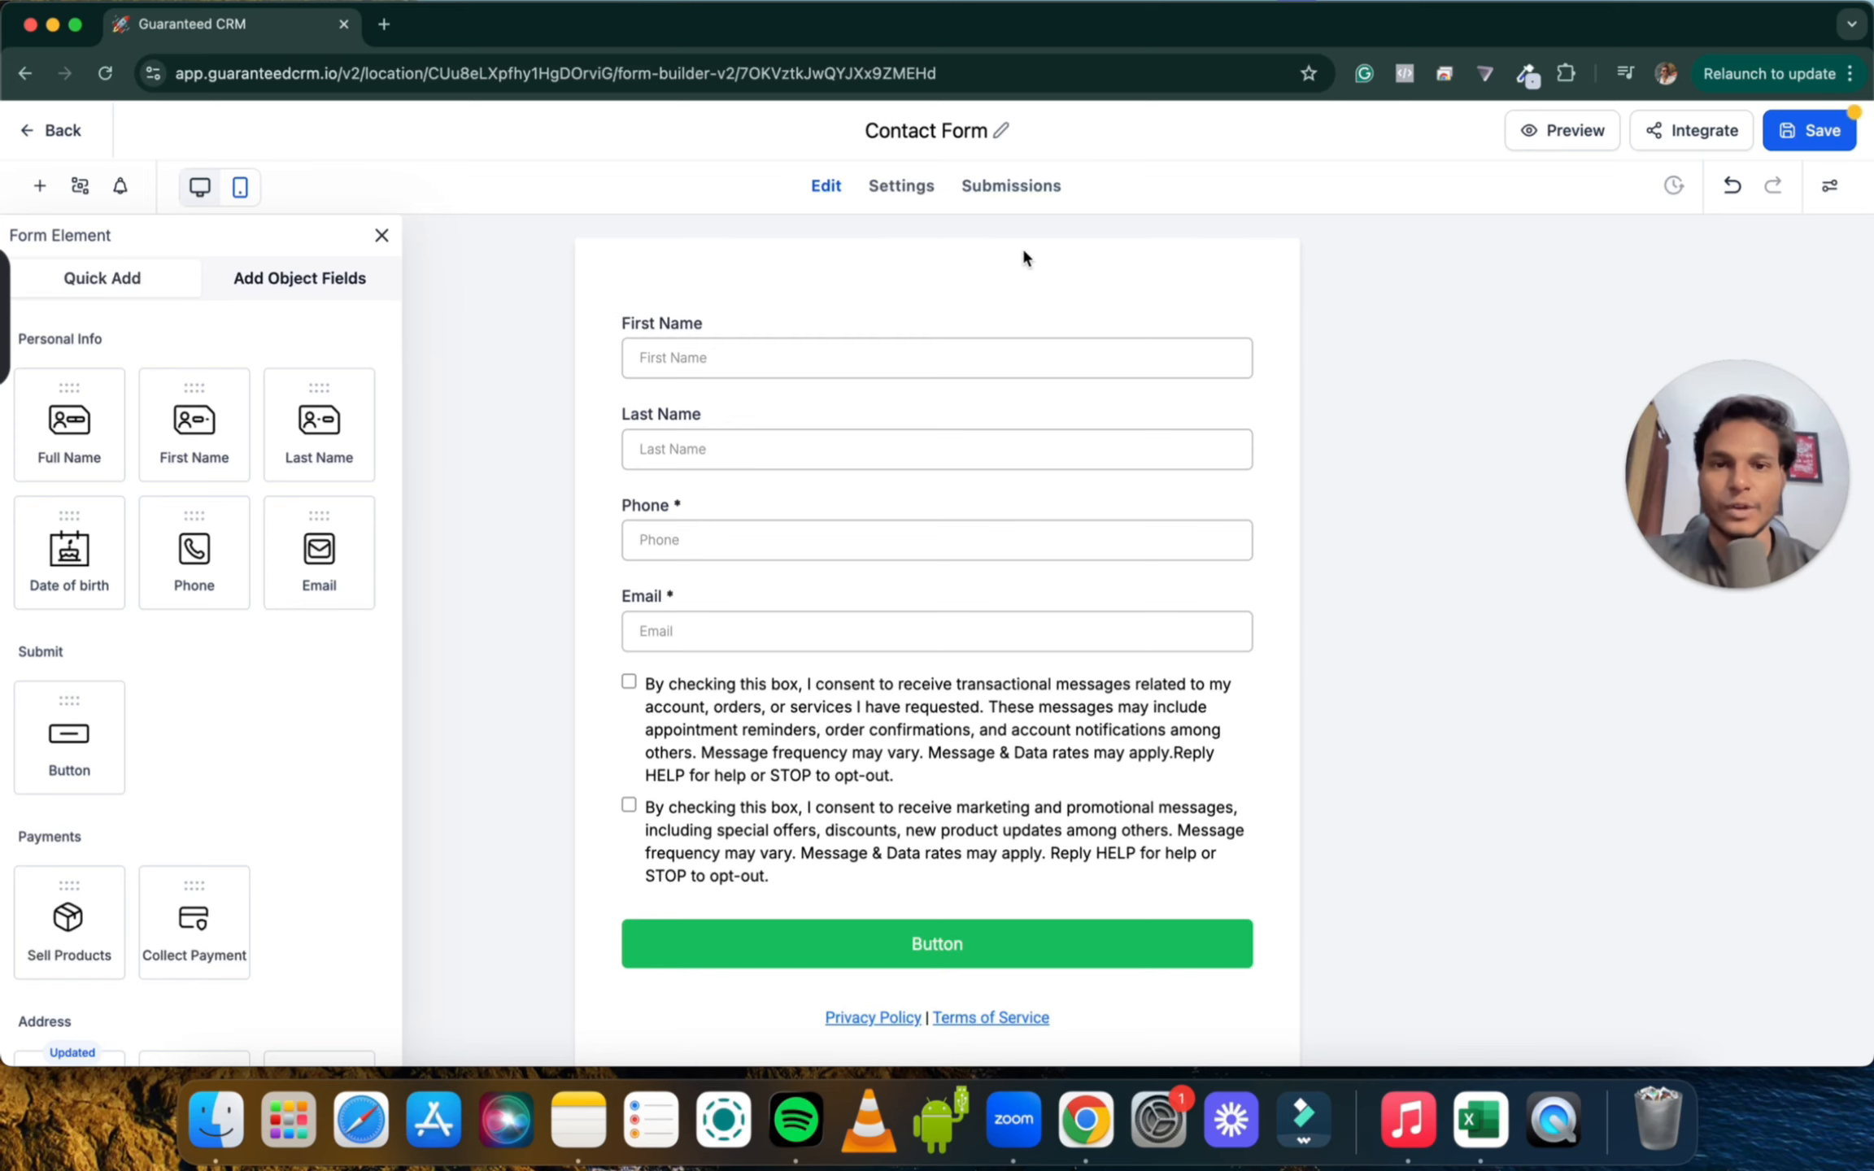
{"action": "scroll", "coordinate": [915, 426], "scroll_direction": "down", "scroll_amount": 1}
{"action": "scroll", "coordinate": [732, 455], "scroll_direction": "up", "scroll_amount": 1}
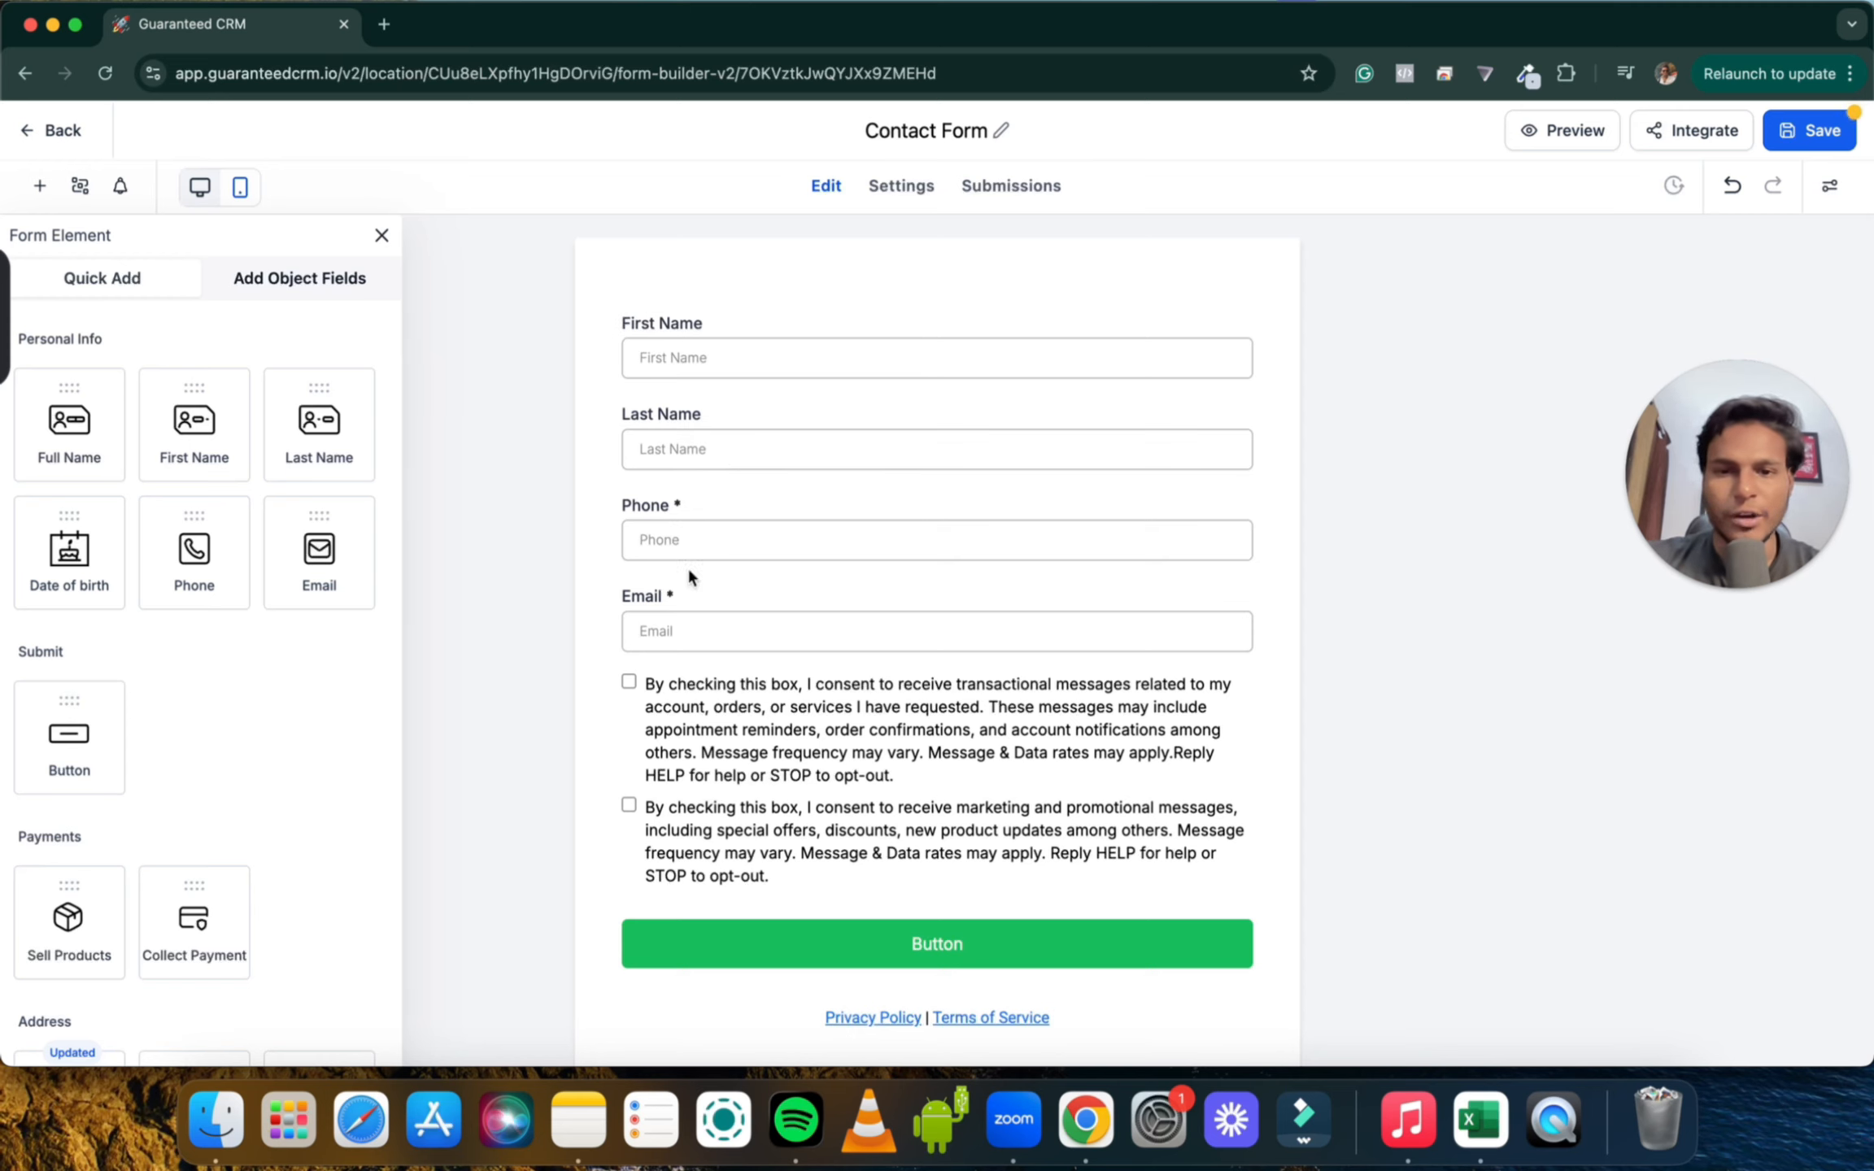
{"action": "left_click", "coordinate": [1047, 415]}
Delete Last Name, relabel First Name as 'Full Name' and make it required
{"action": "left_click", "coordinate": [1239, 403]}
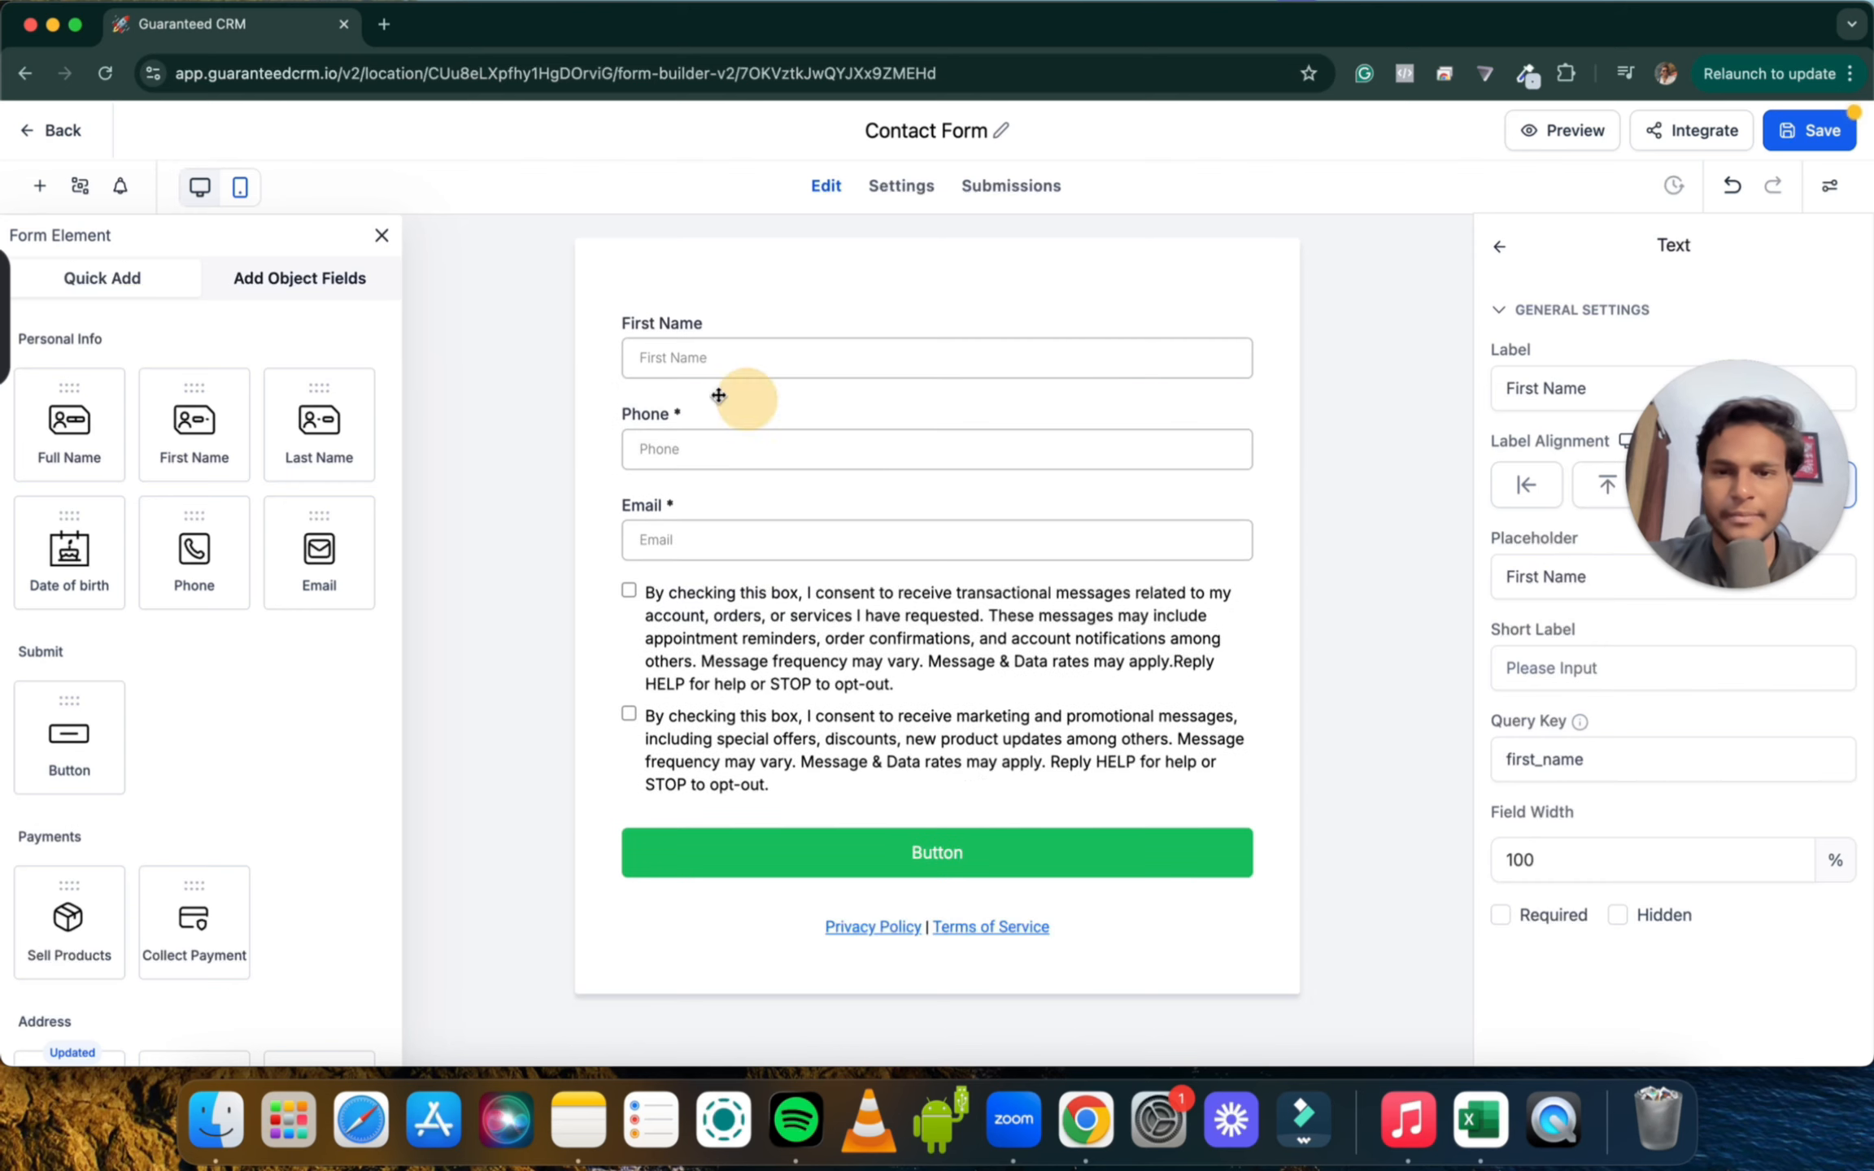
{"action": "triple_click", "coordinate": [679, 324]}
{"action": "left_click", "coordinate": [632, 323]}
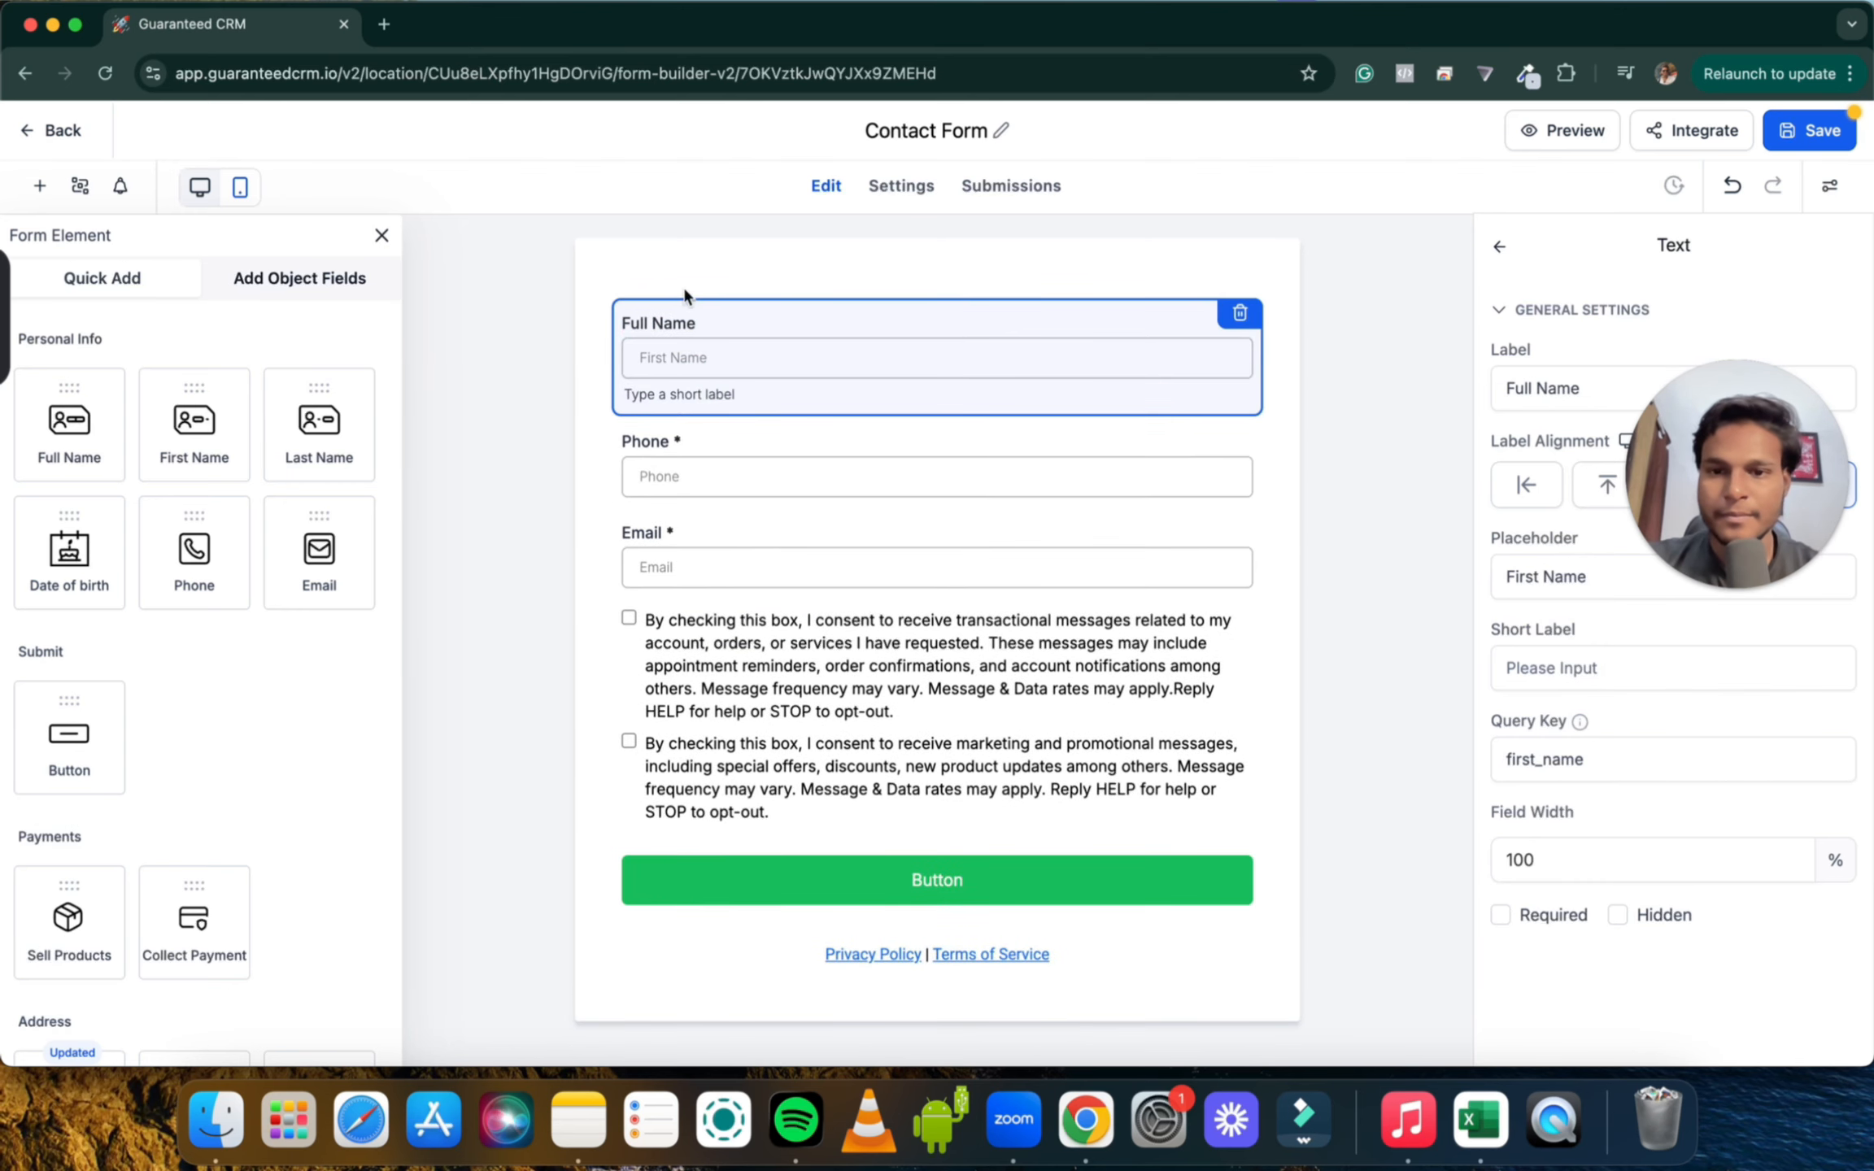
{"action": "left_click", "coordinate": [683, 284]}
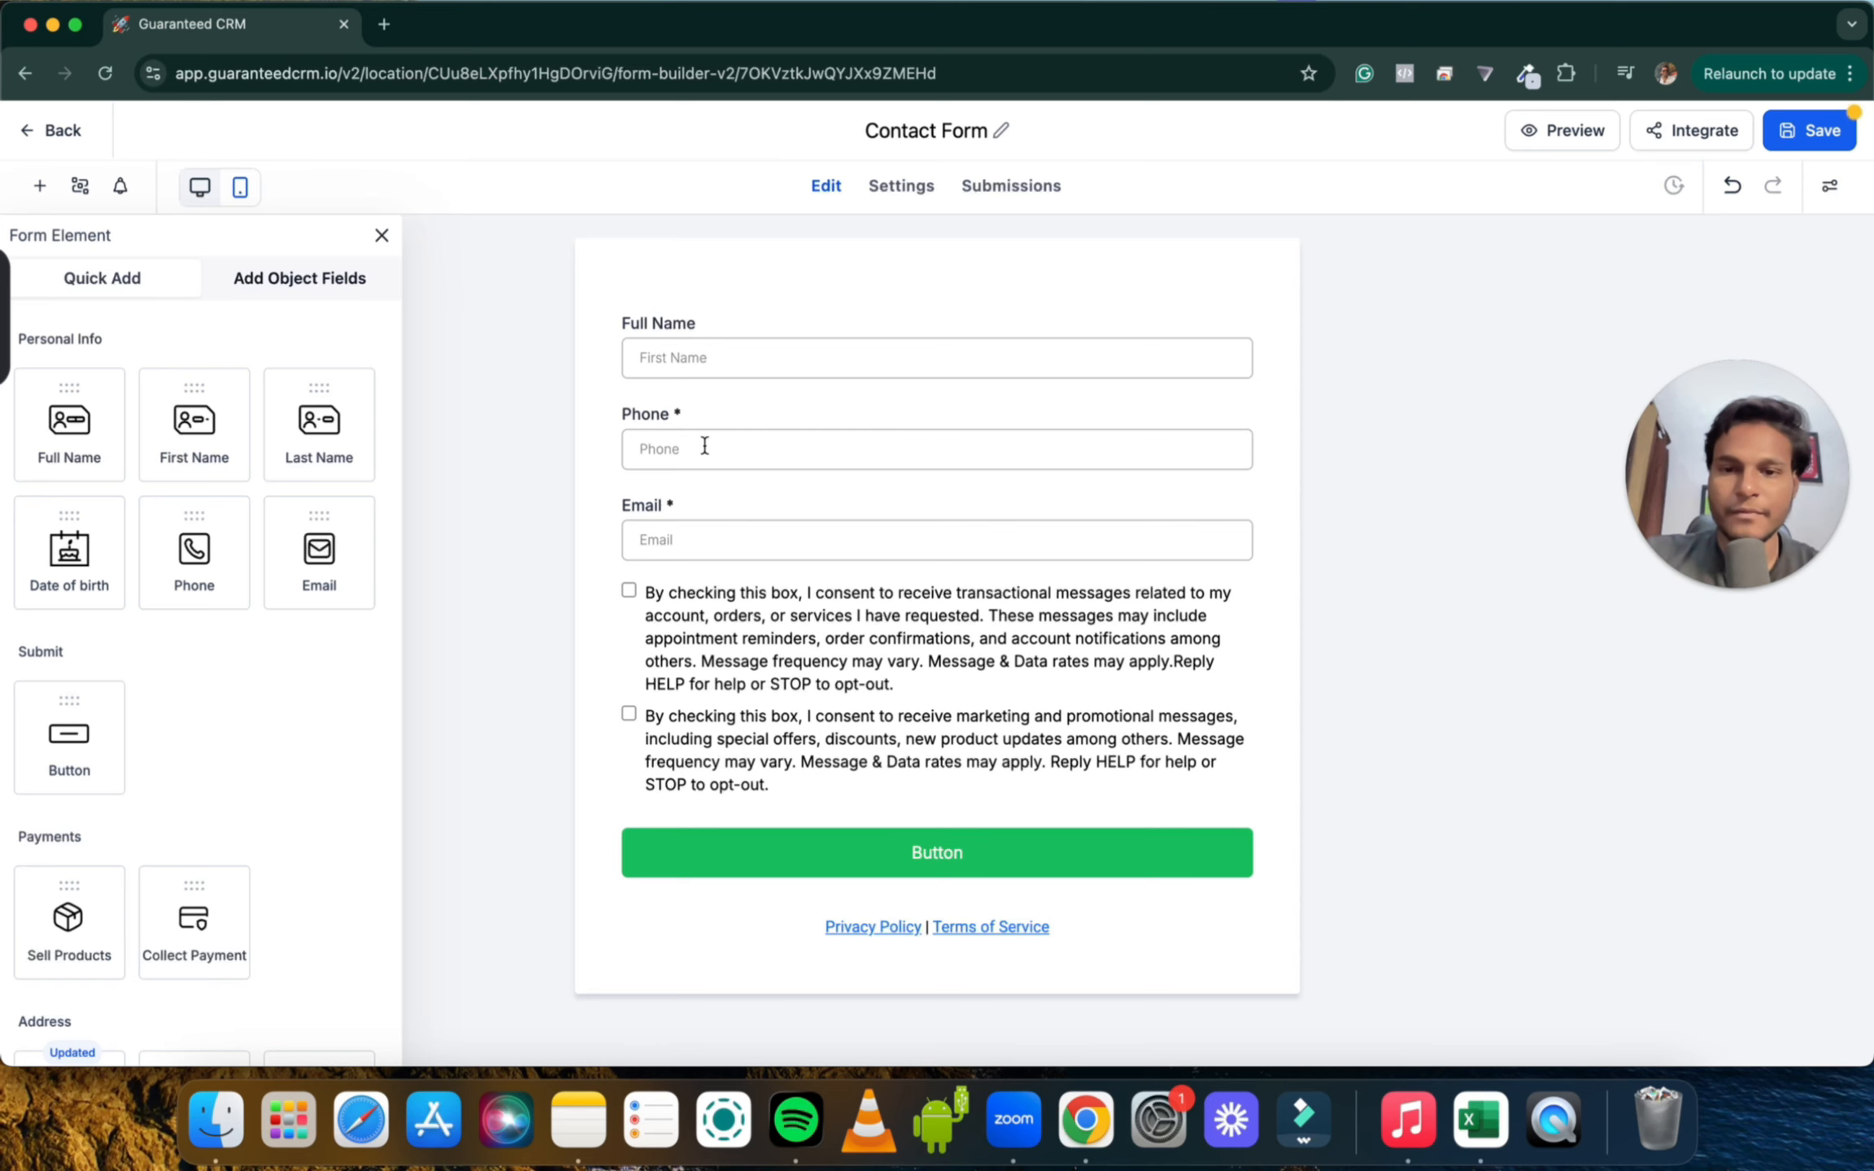
{"action": "left_click", "coordinate": [711, 339]}
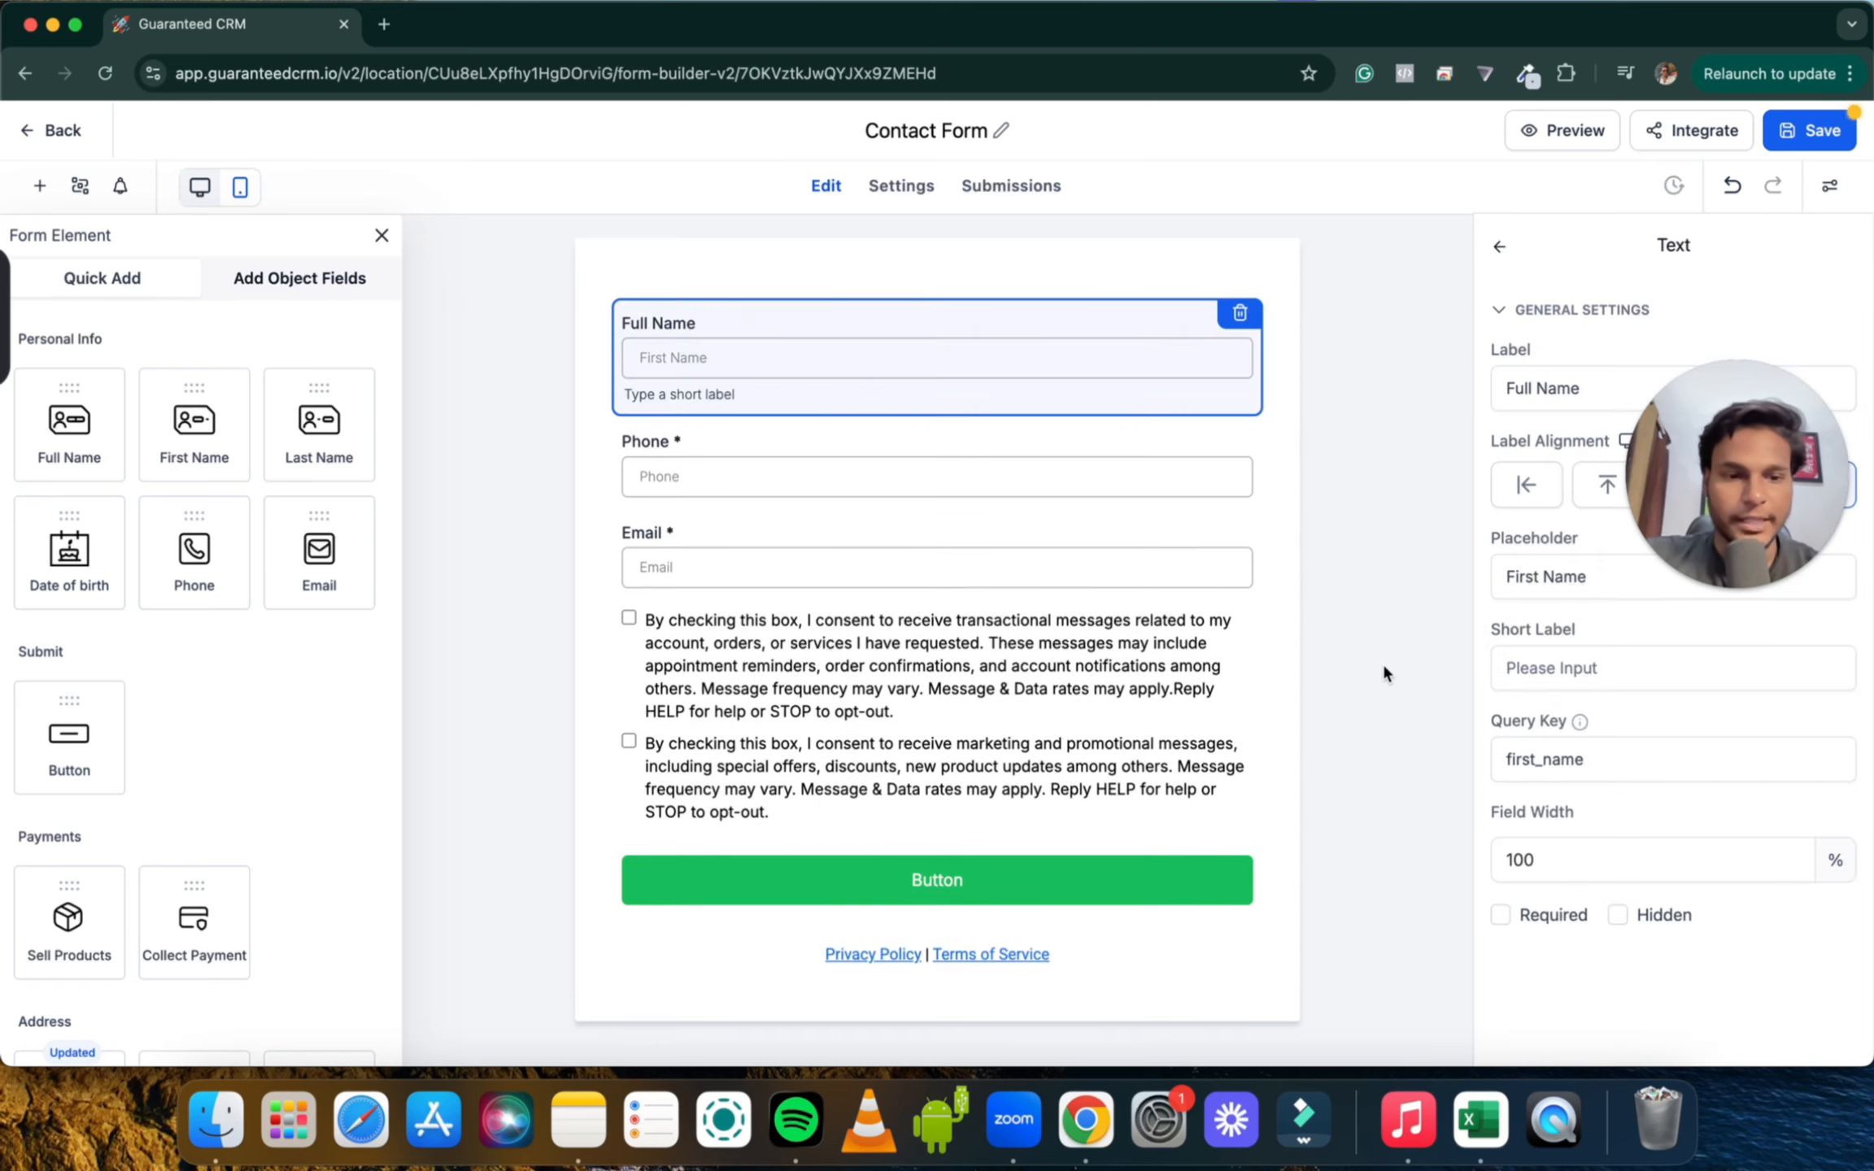
{"action": "left_click", "coordinate": [1501, 915]}
{"action": "left_click", "coordinate": [1405, 806]}
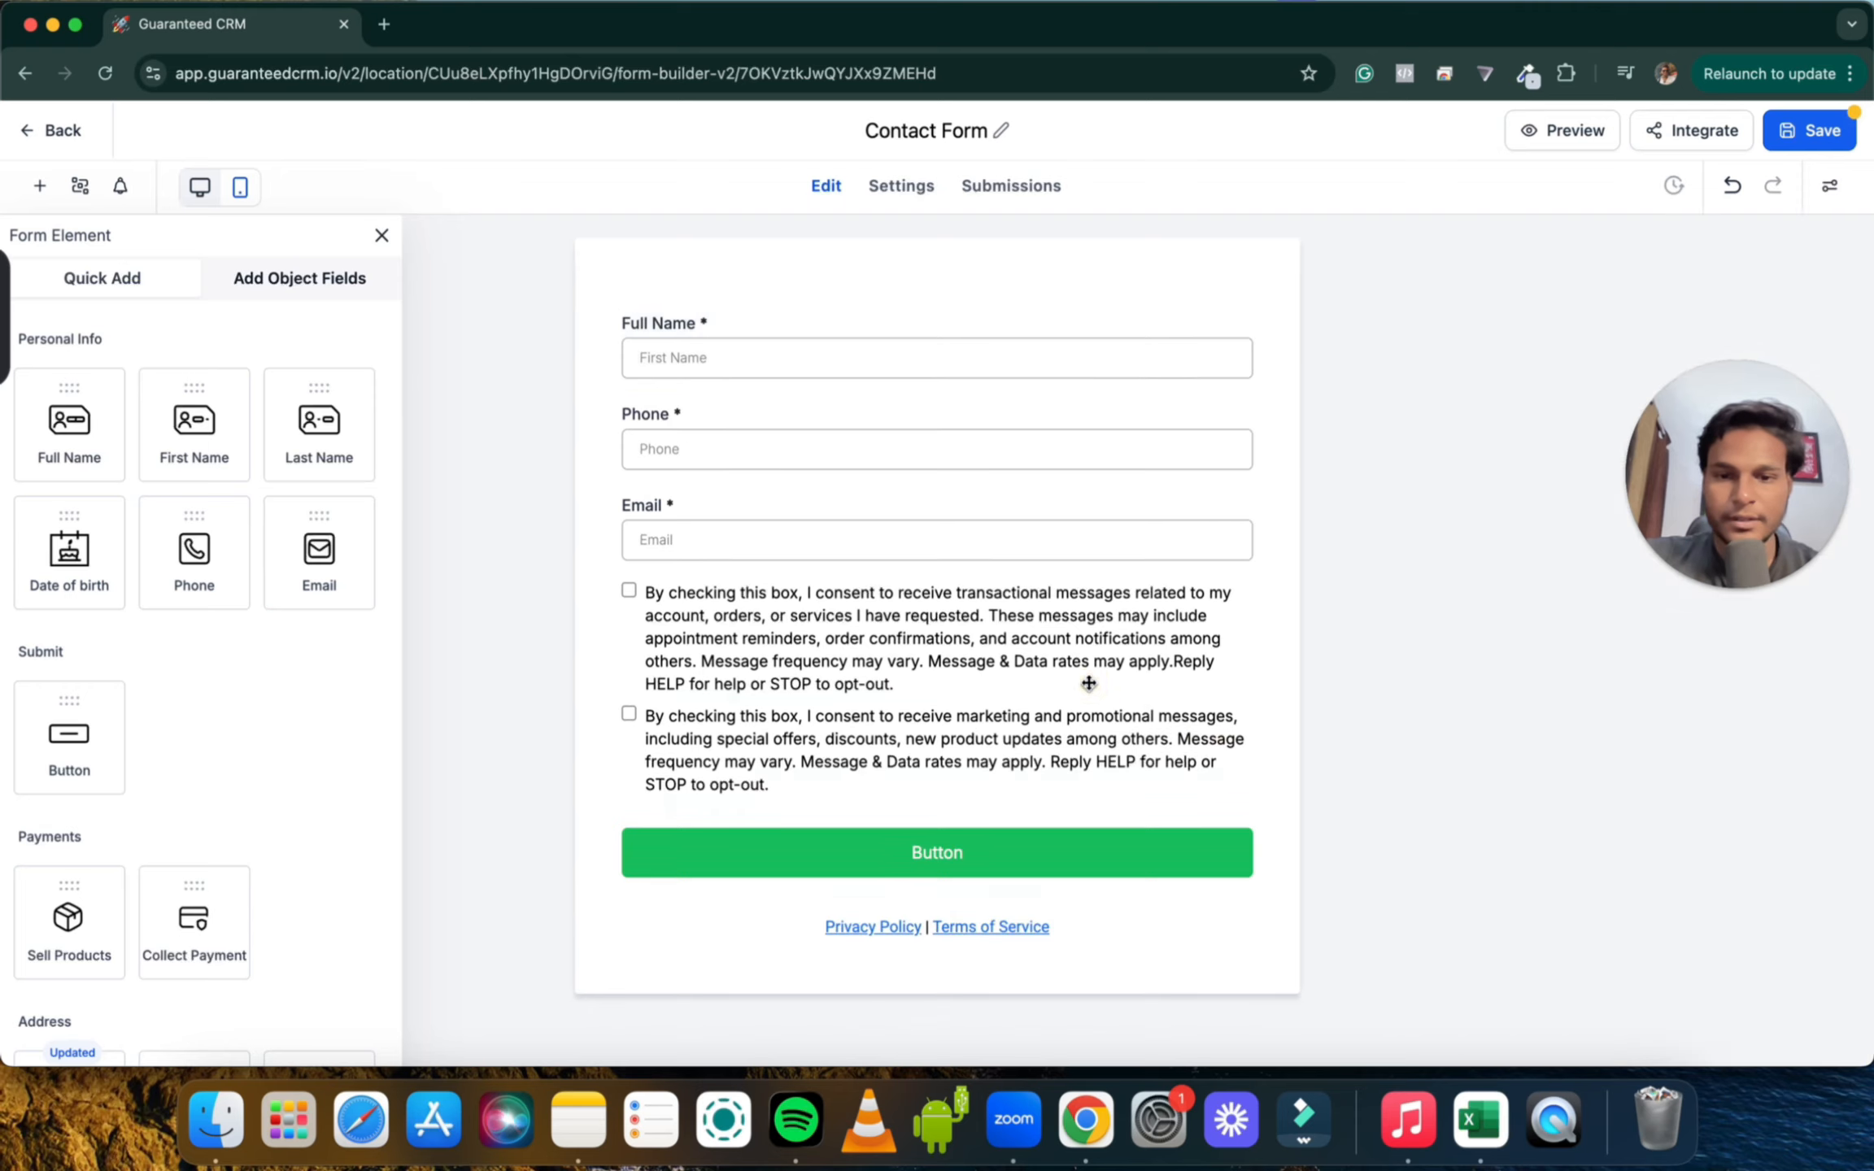
Remove the consent checkboxes and Privacy Policy/Terms text, then save the form
{"action": "left_click", "coordinate": [1088, 683]}
{"action": "left_click", "coordinate": [1239, 587]}
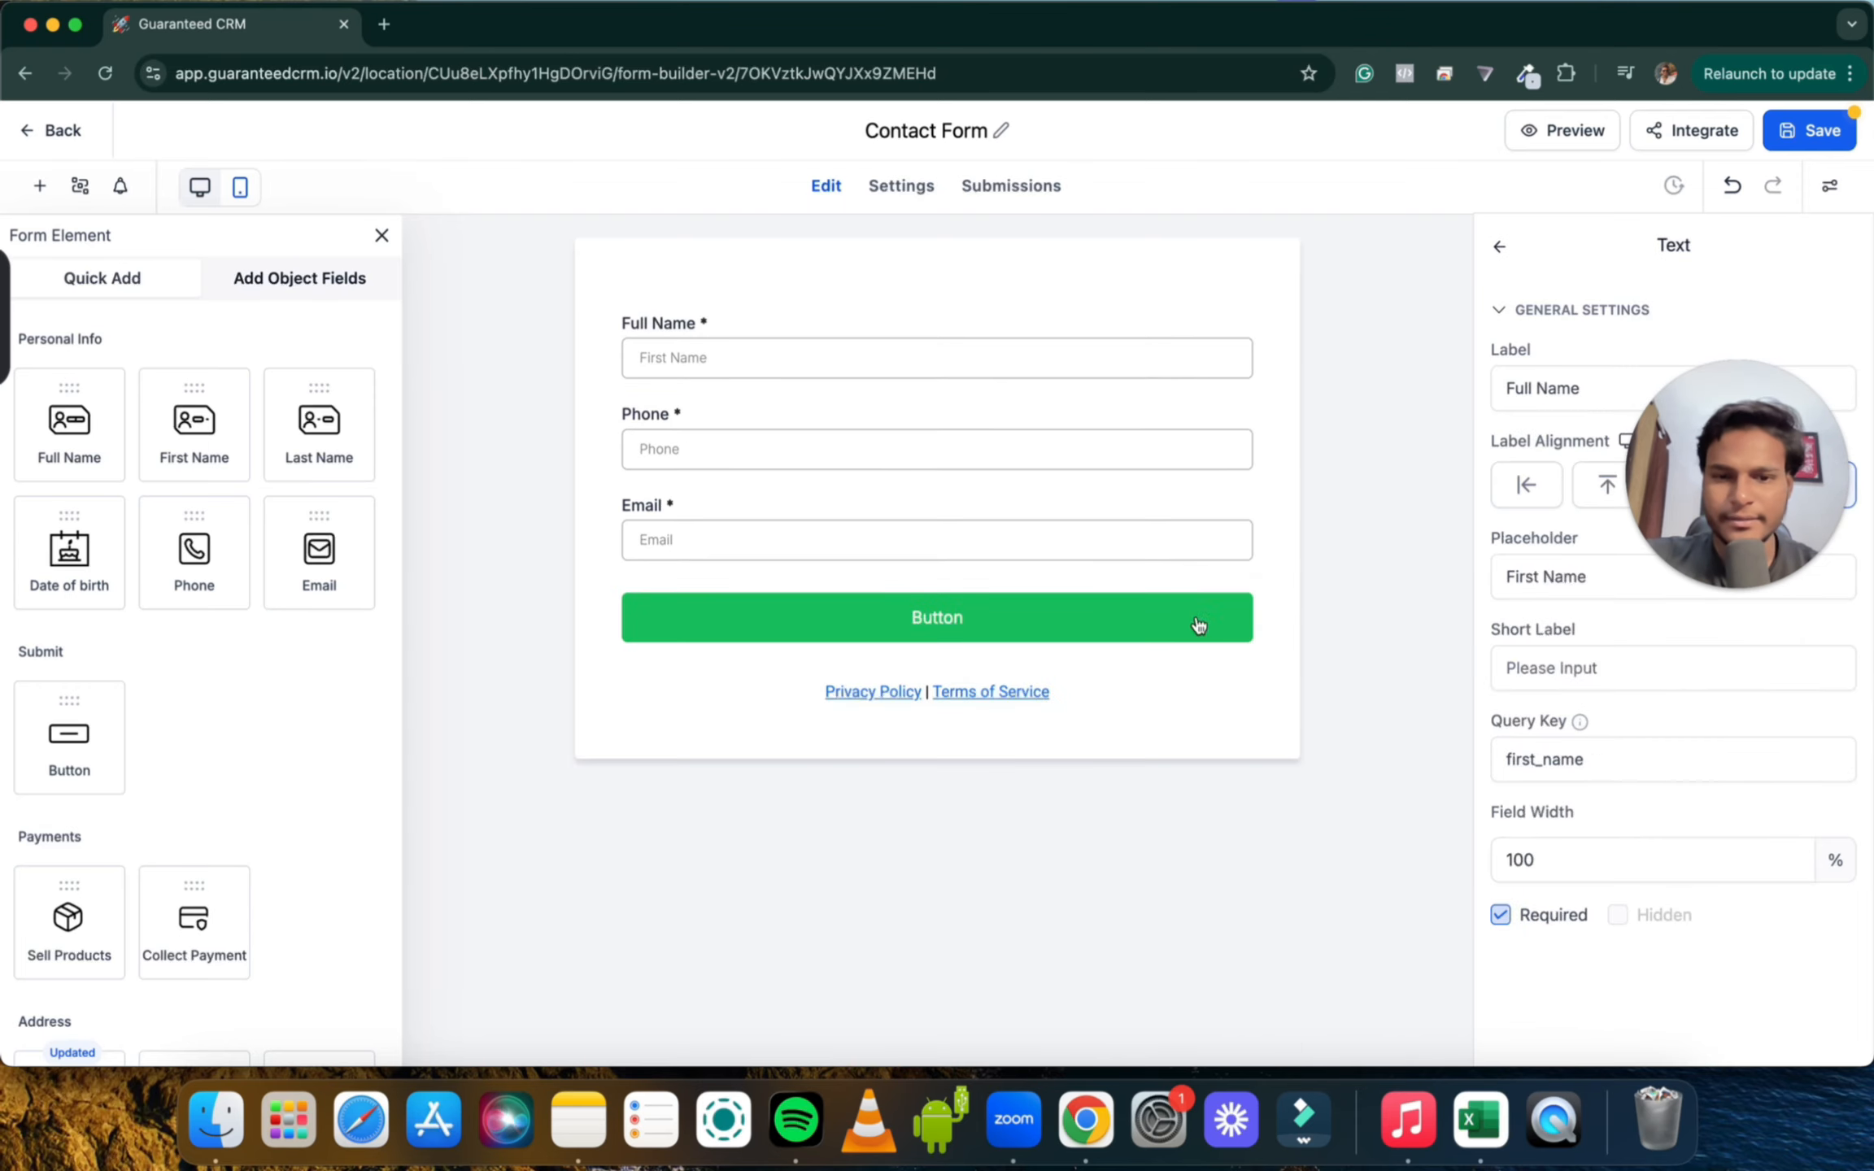
{"action": "left_click", "coordinate": [1181, 698]}
{"action": "left_click", "coordinate": [1240, 667]}
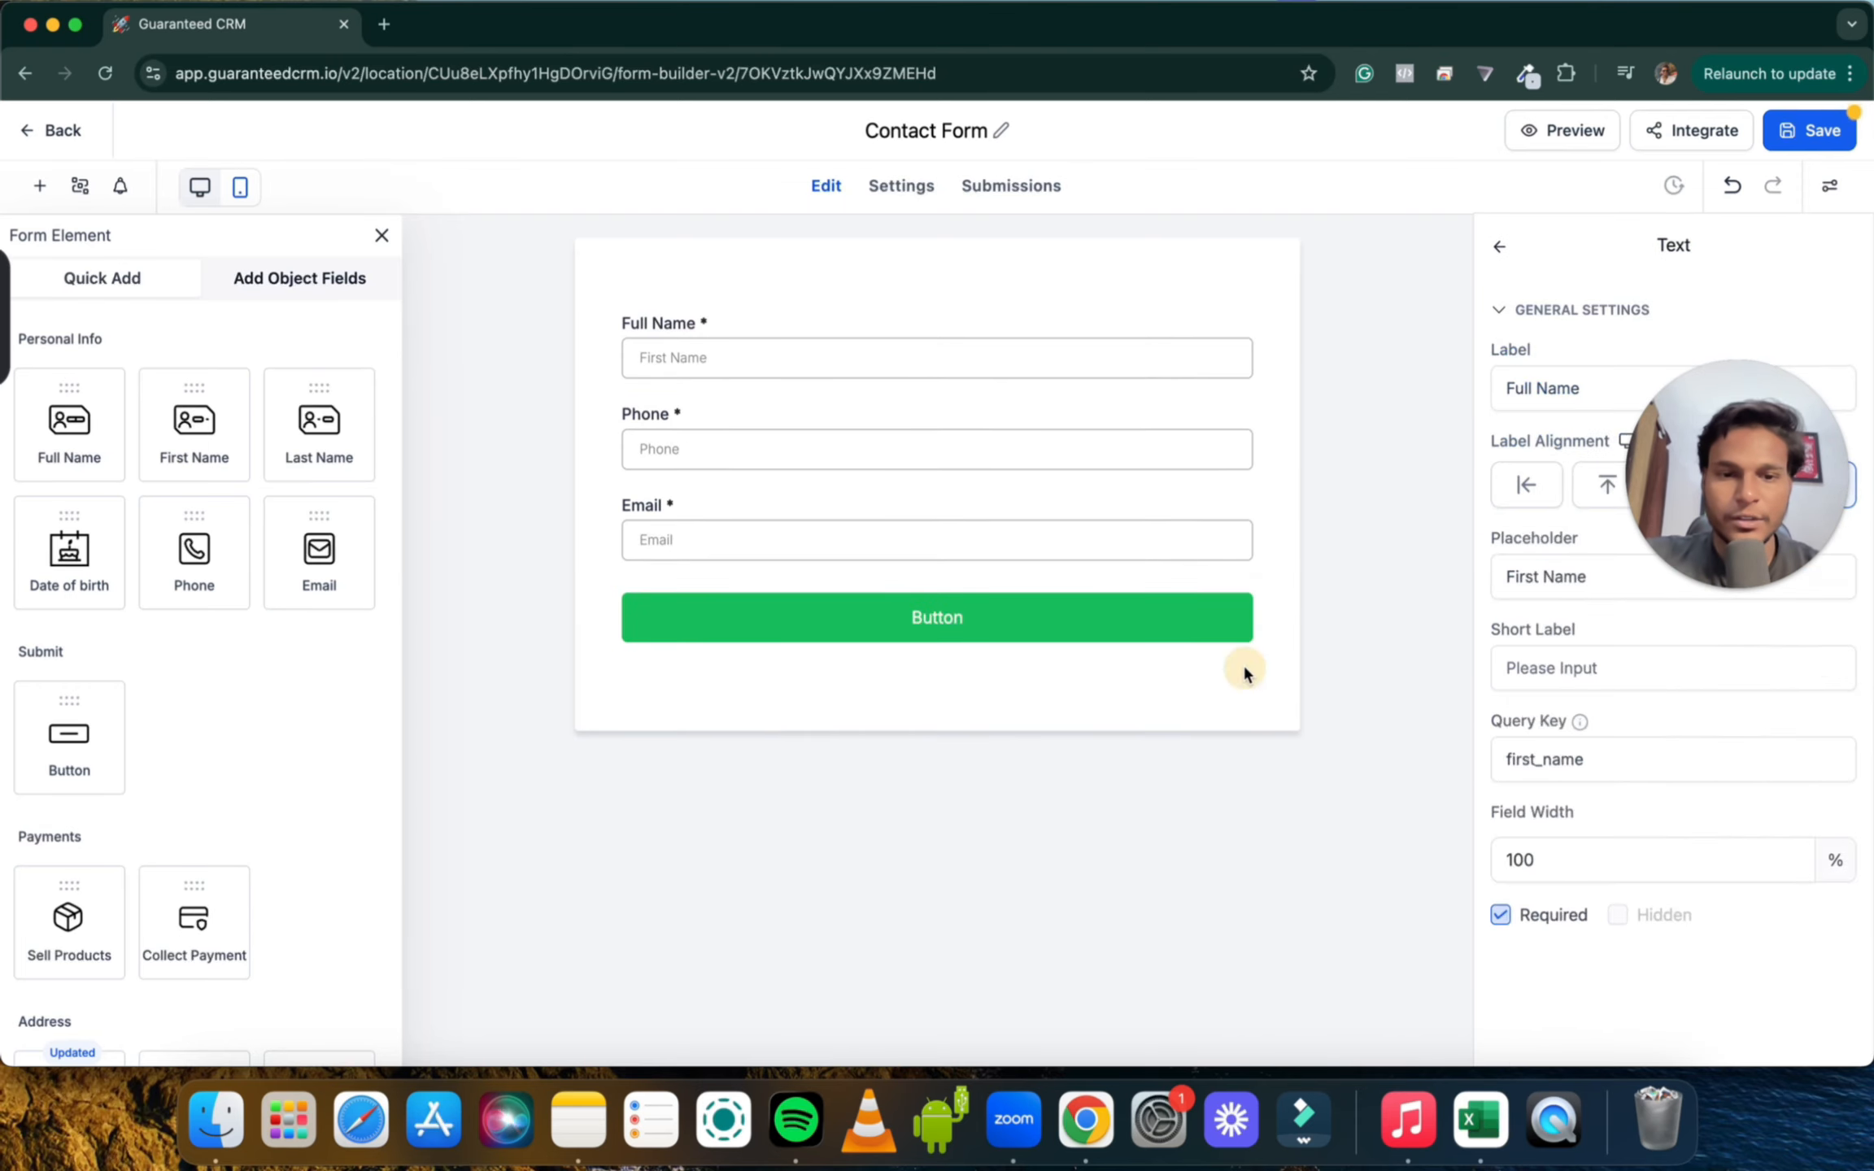
{"action": "left_click", "coordinate": [1808, 126]}
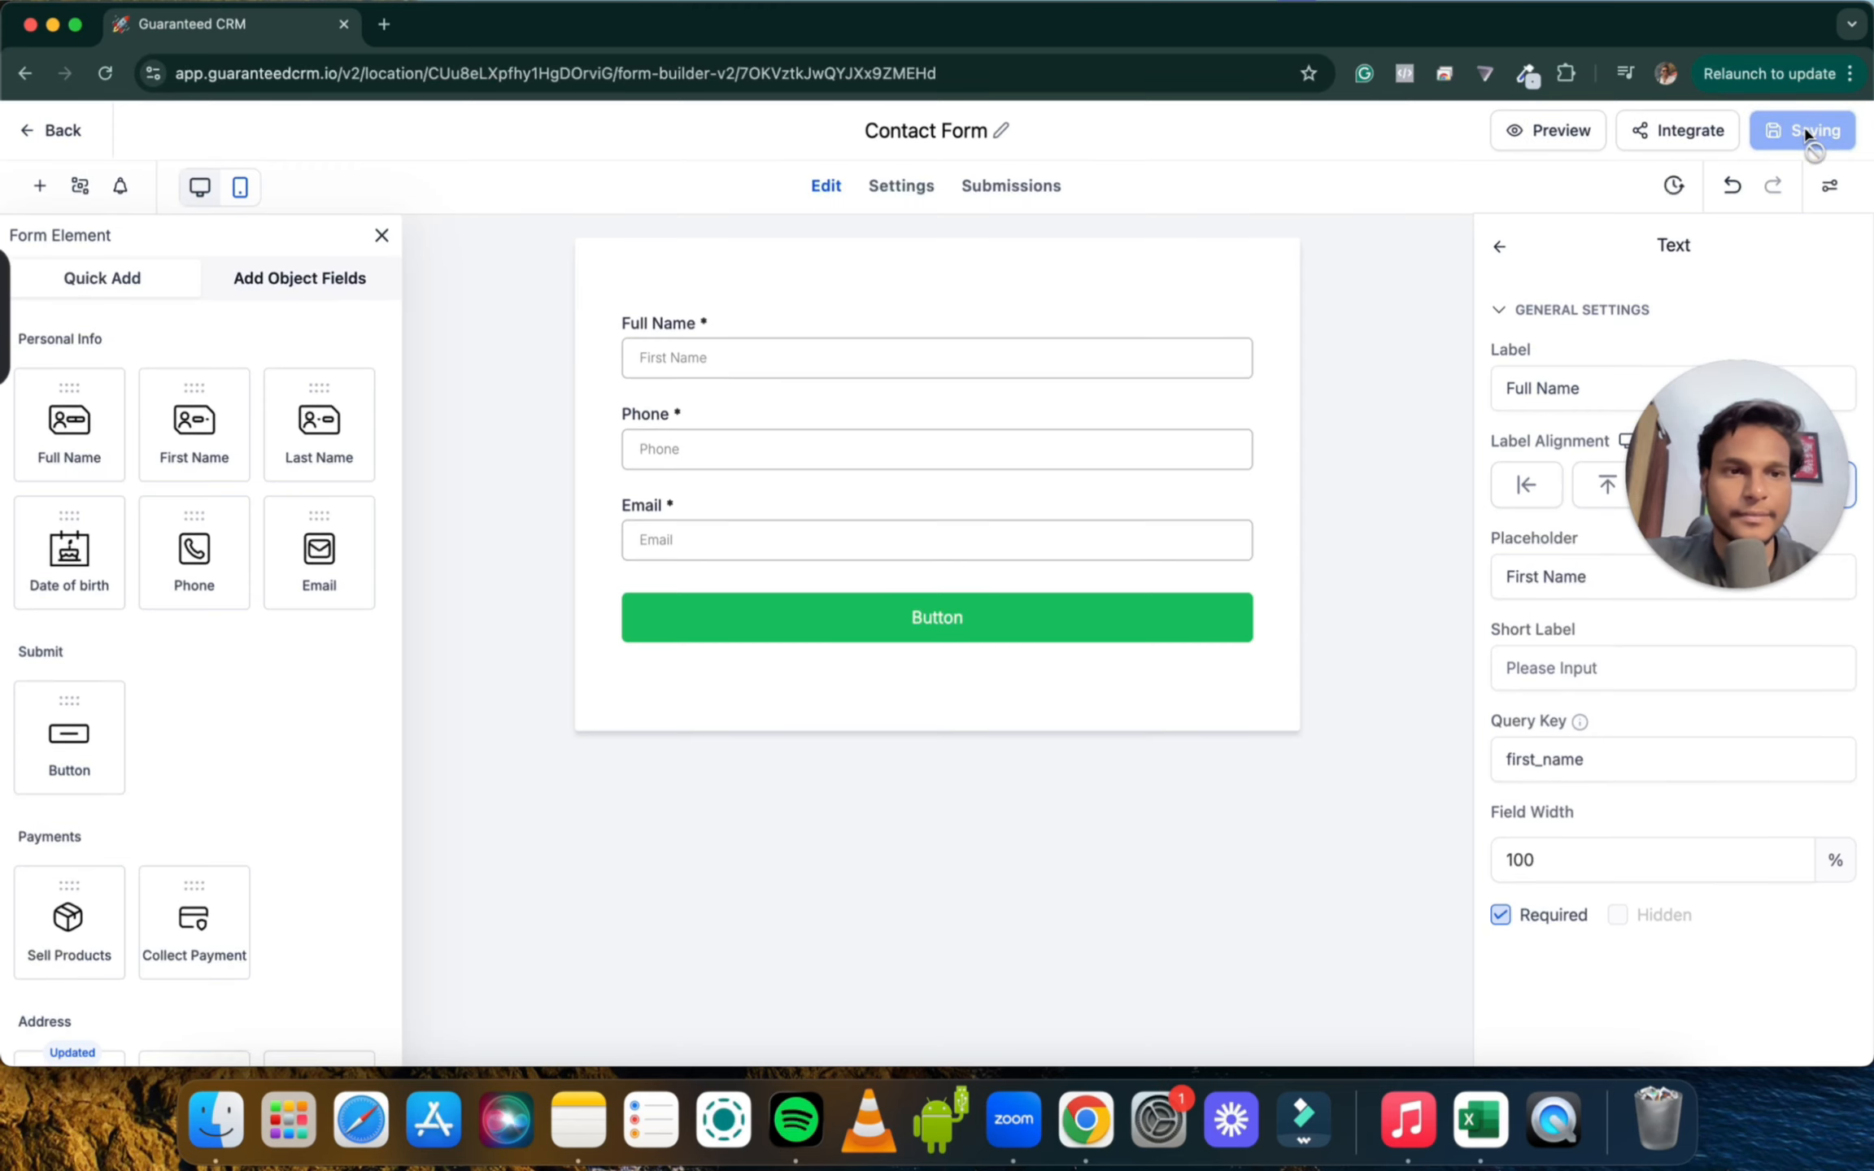
Preview Contact Form in a new tab, return to the Forms list, and go to Automation
{"action": "left_click", "coordinate": [1562, 131]}
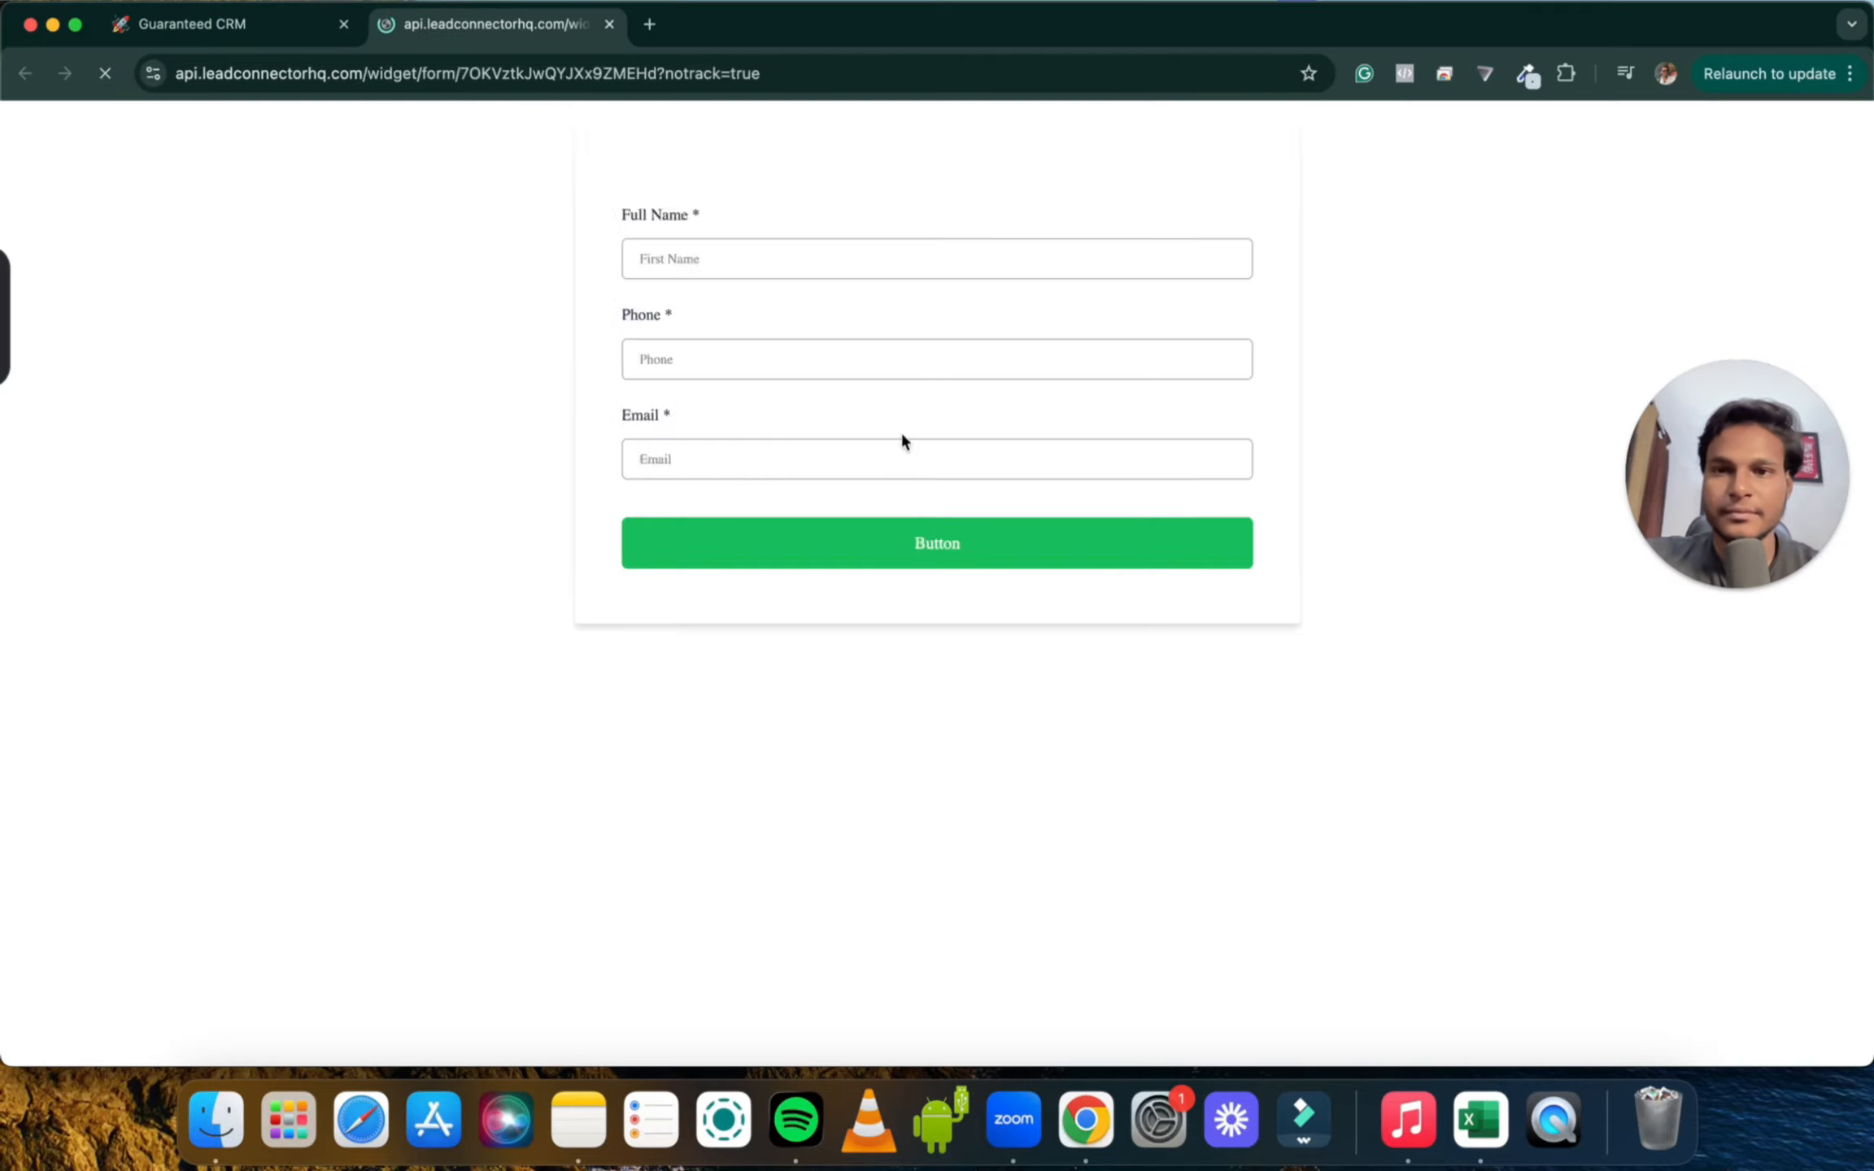
{"action": "left_click", "coordinate": [272, 33]}
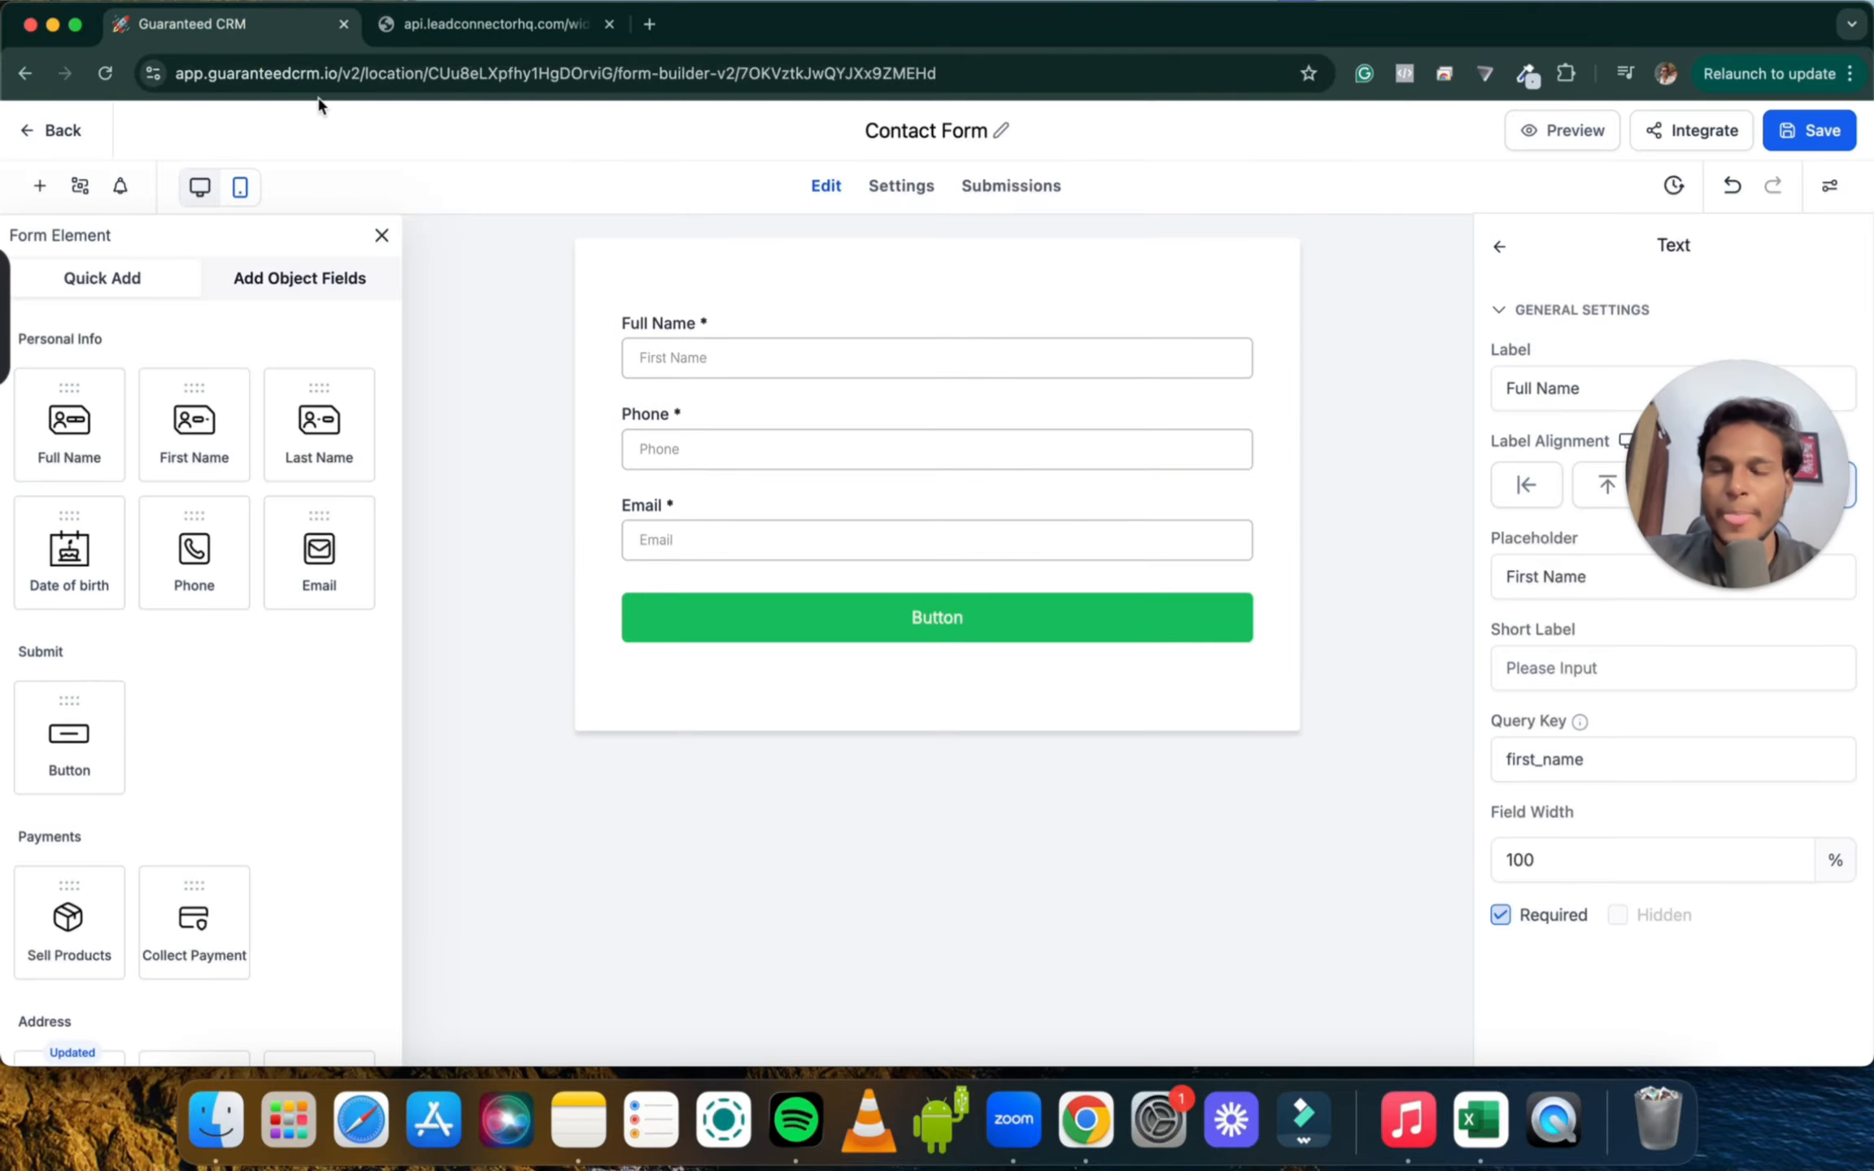
{"action": "left_click", "coordinate": [46, 129]}
{"action": "scroll", "coordinate": [109, 716], "scroll_direction": "down", "scroll_amount": 4}
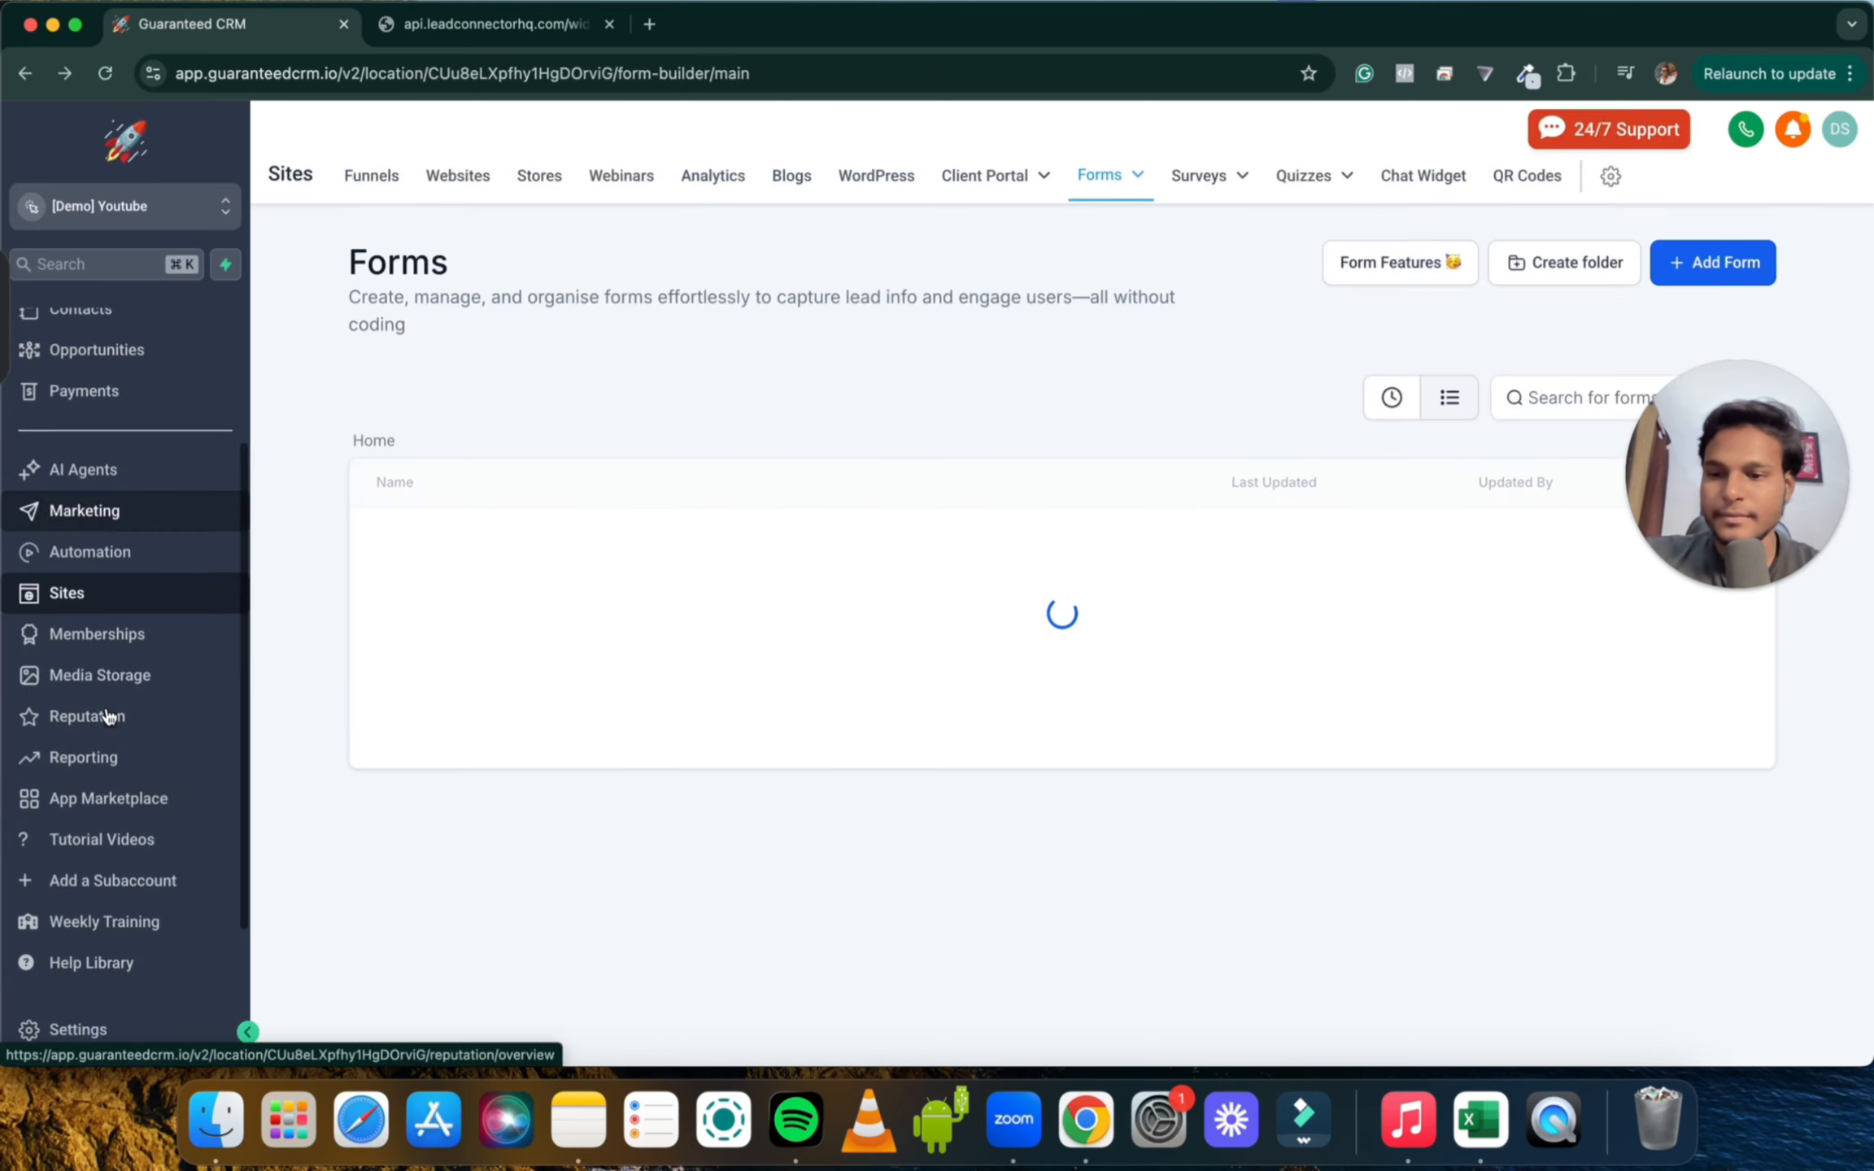
{"action": "scroll", "coordinate": [109, 716], "scroll_direction": "up", "scroll_amount": 5}
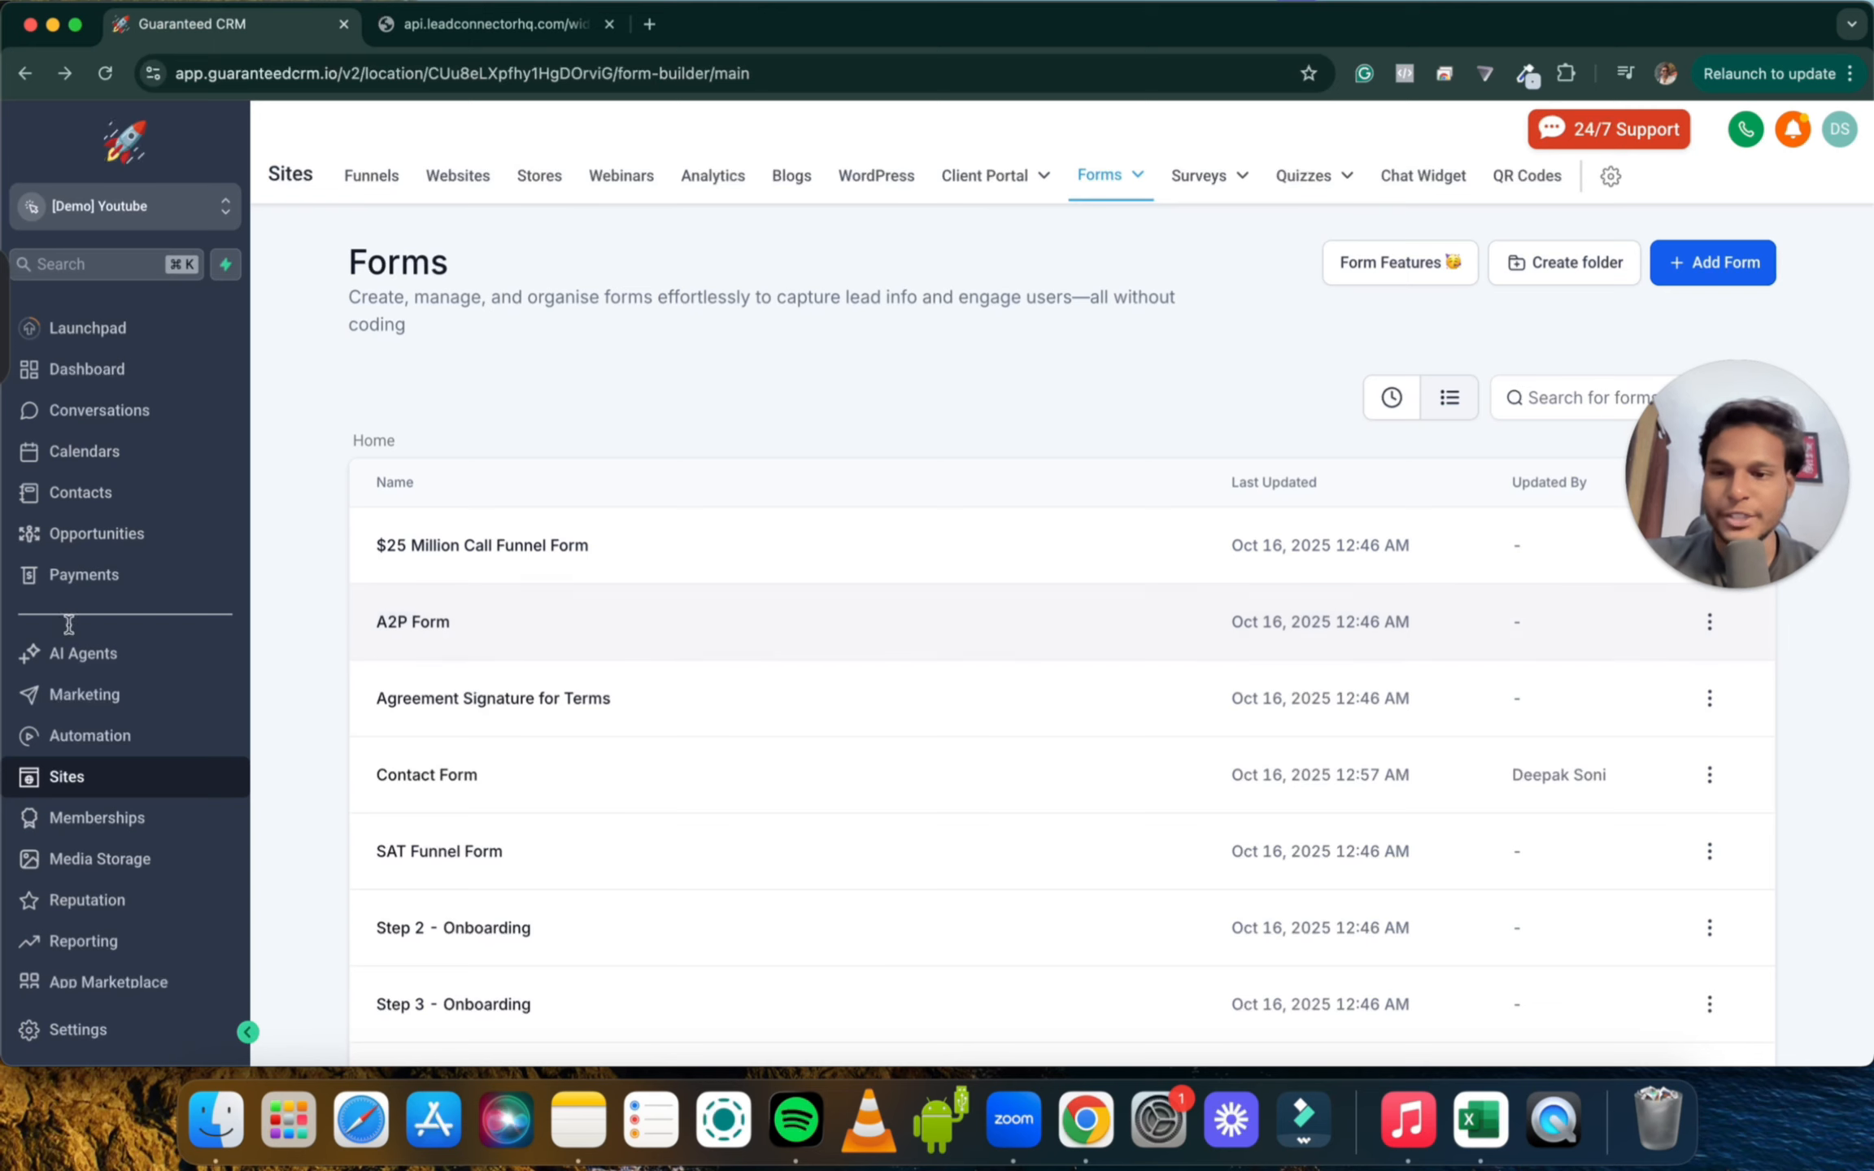
{"action": "scroll", "coordinate": [79, 743], "scroll_direction": "down", "scroll_amount": 2}
{"action": "scroll", "coordinate": [79, 744], "scroll_direction": "up", "scroll_amount": 2}
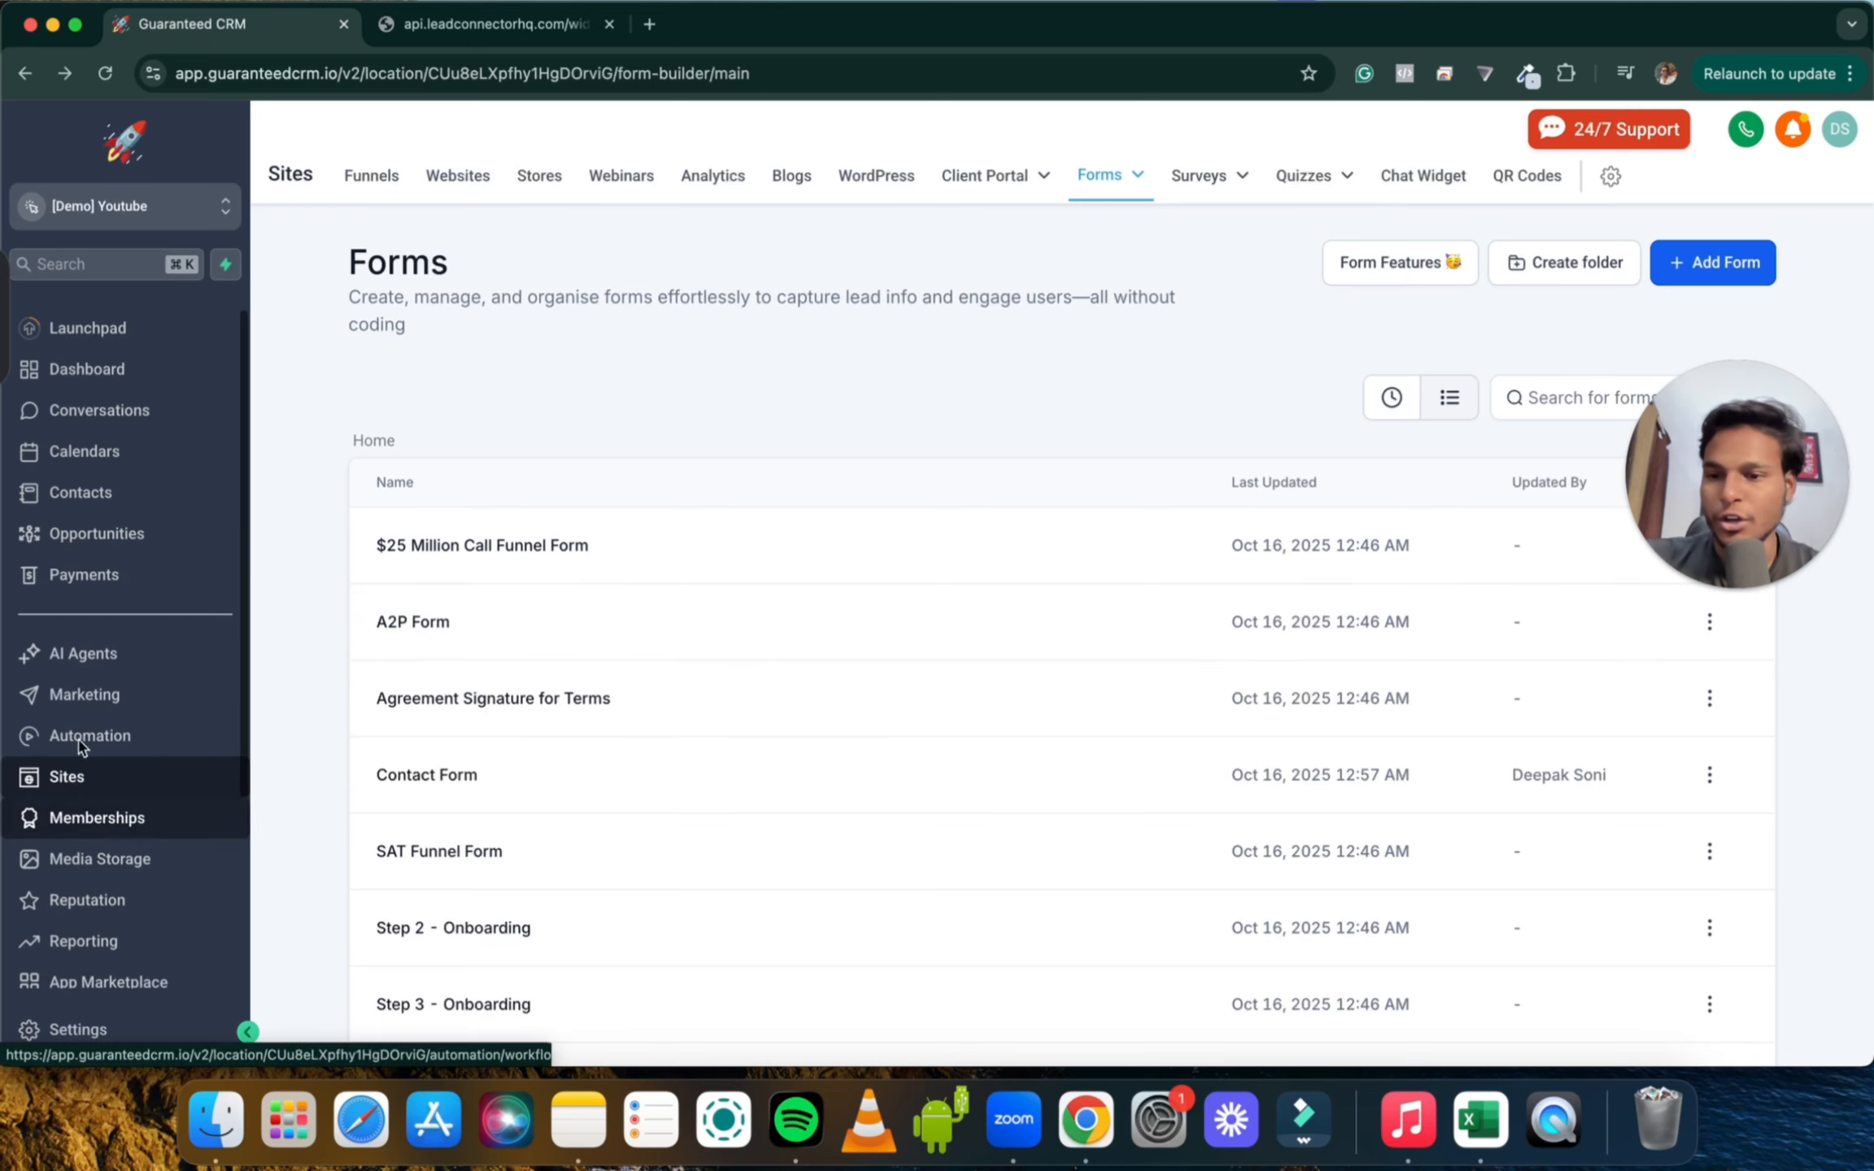
{"action": "left_click", "coordinate": [134, 736]}
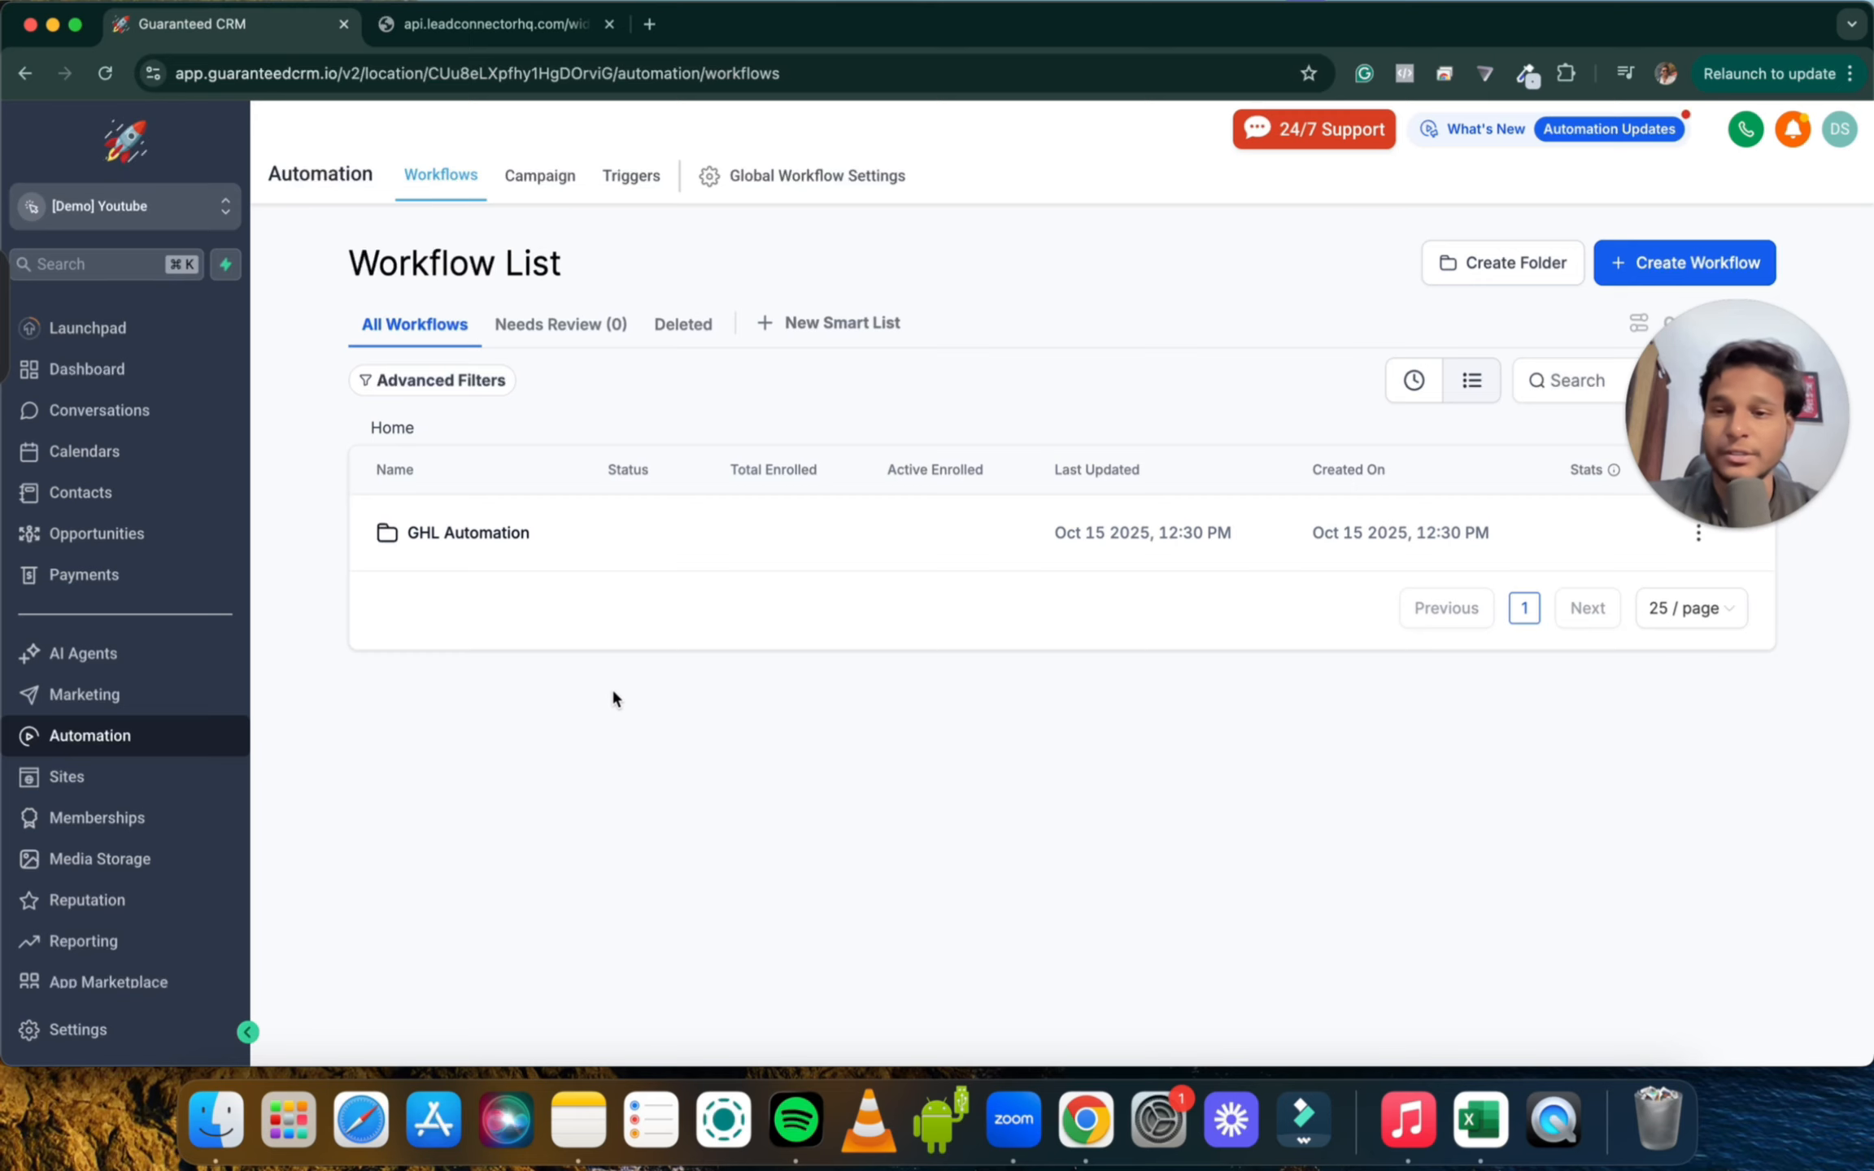
Create a new workflow from scratch in the GHL Automation folder
{"action": "left_click", "coordinate": [460, 535]}
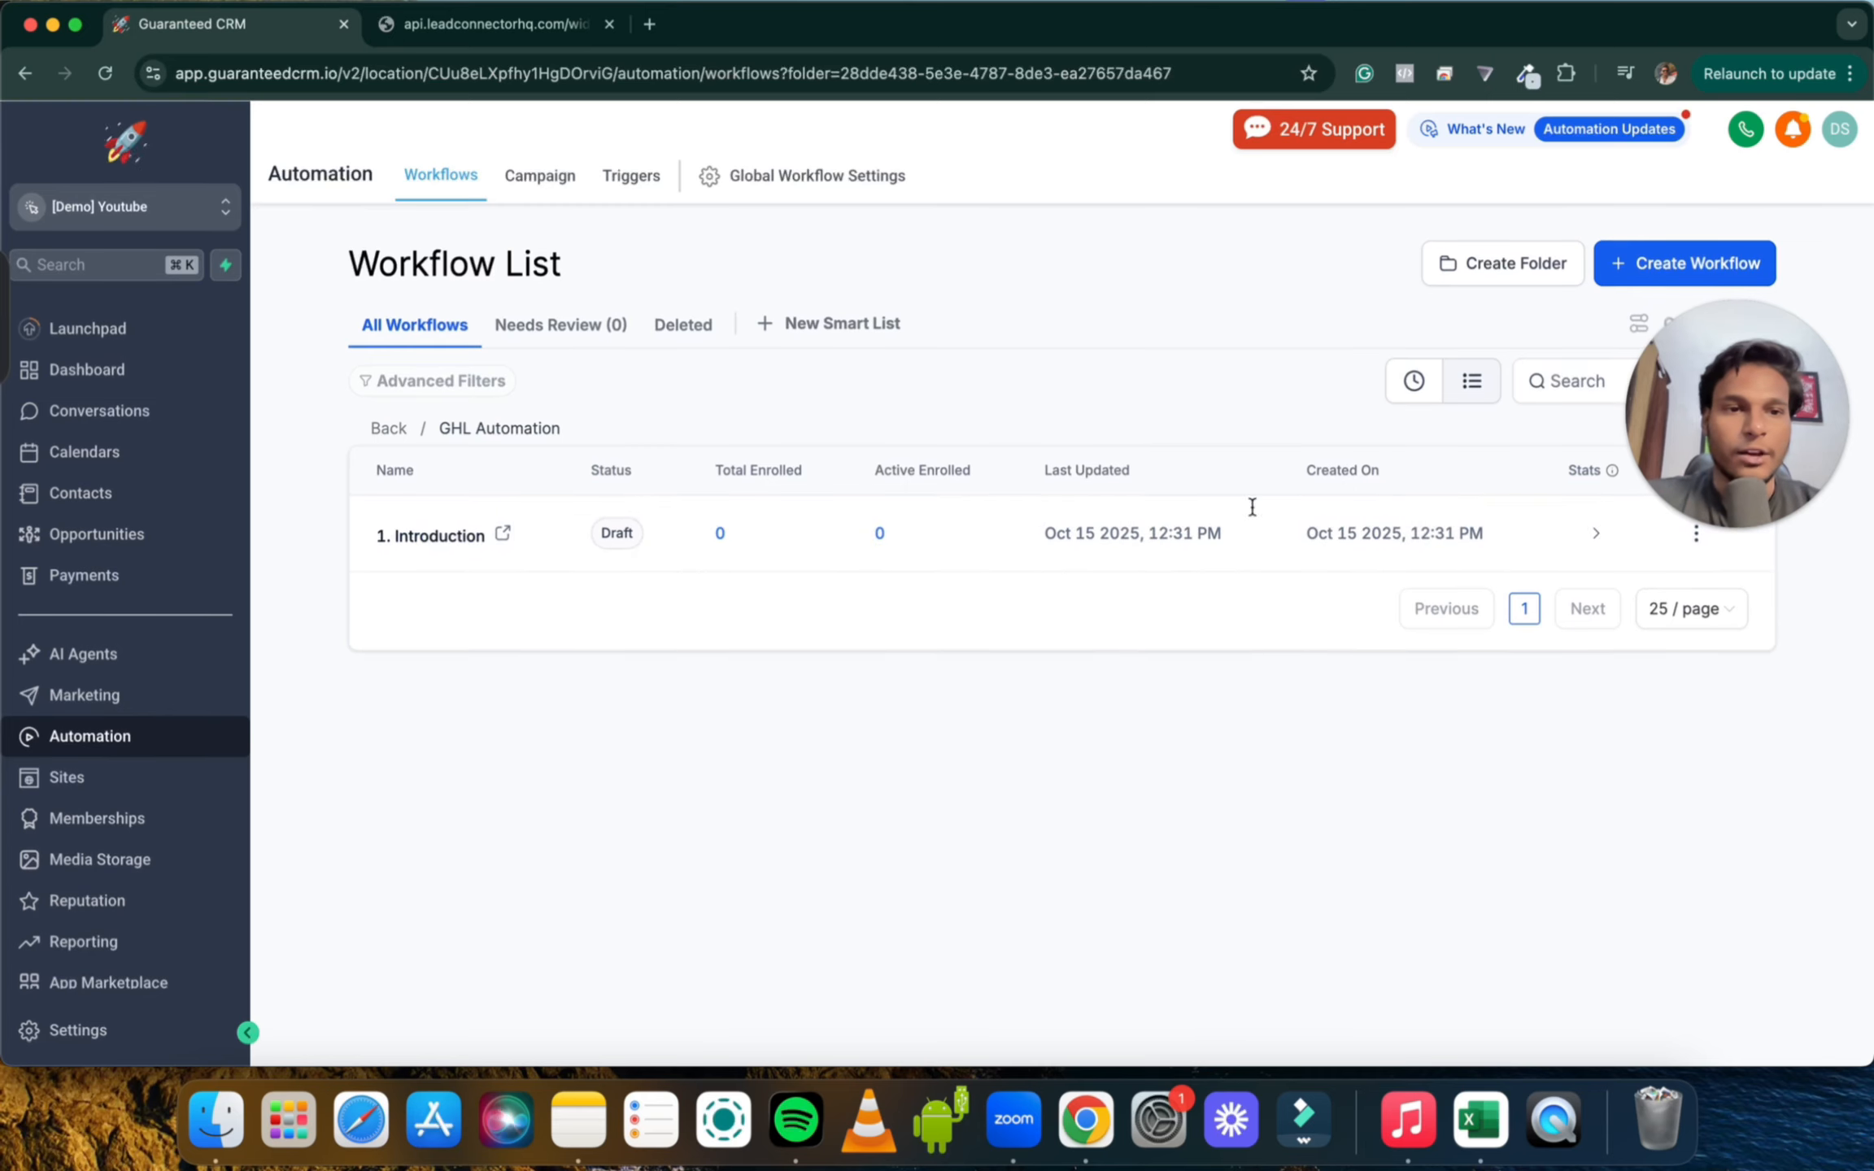
{"action": "left_click", "coordinate": [1615, 261]}
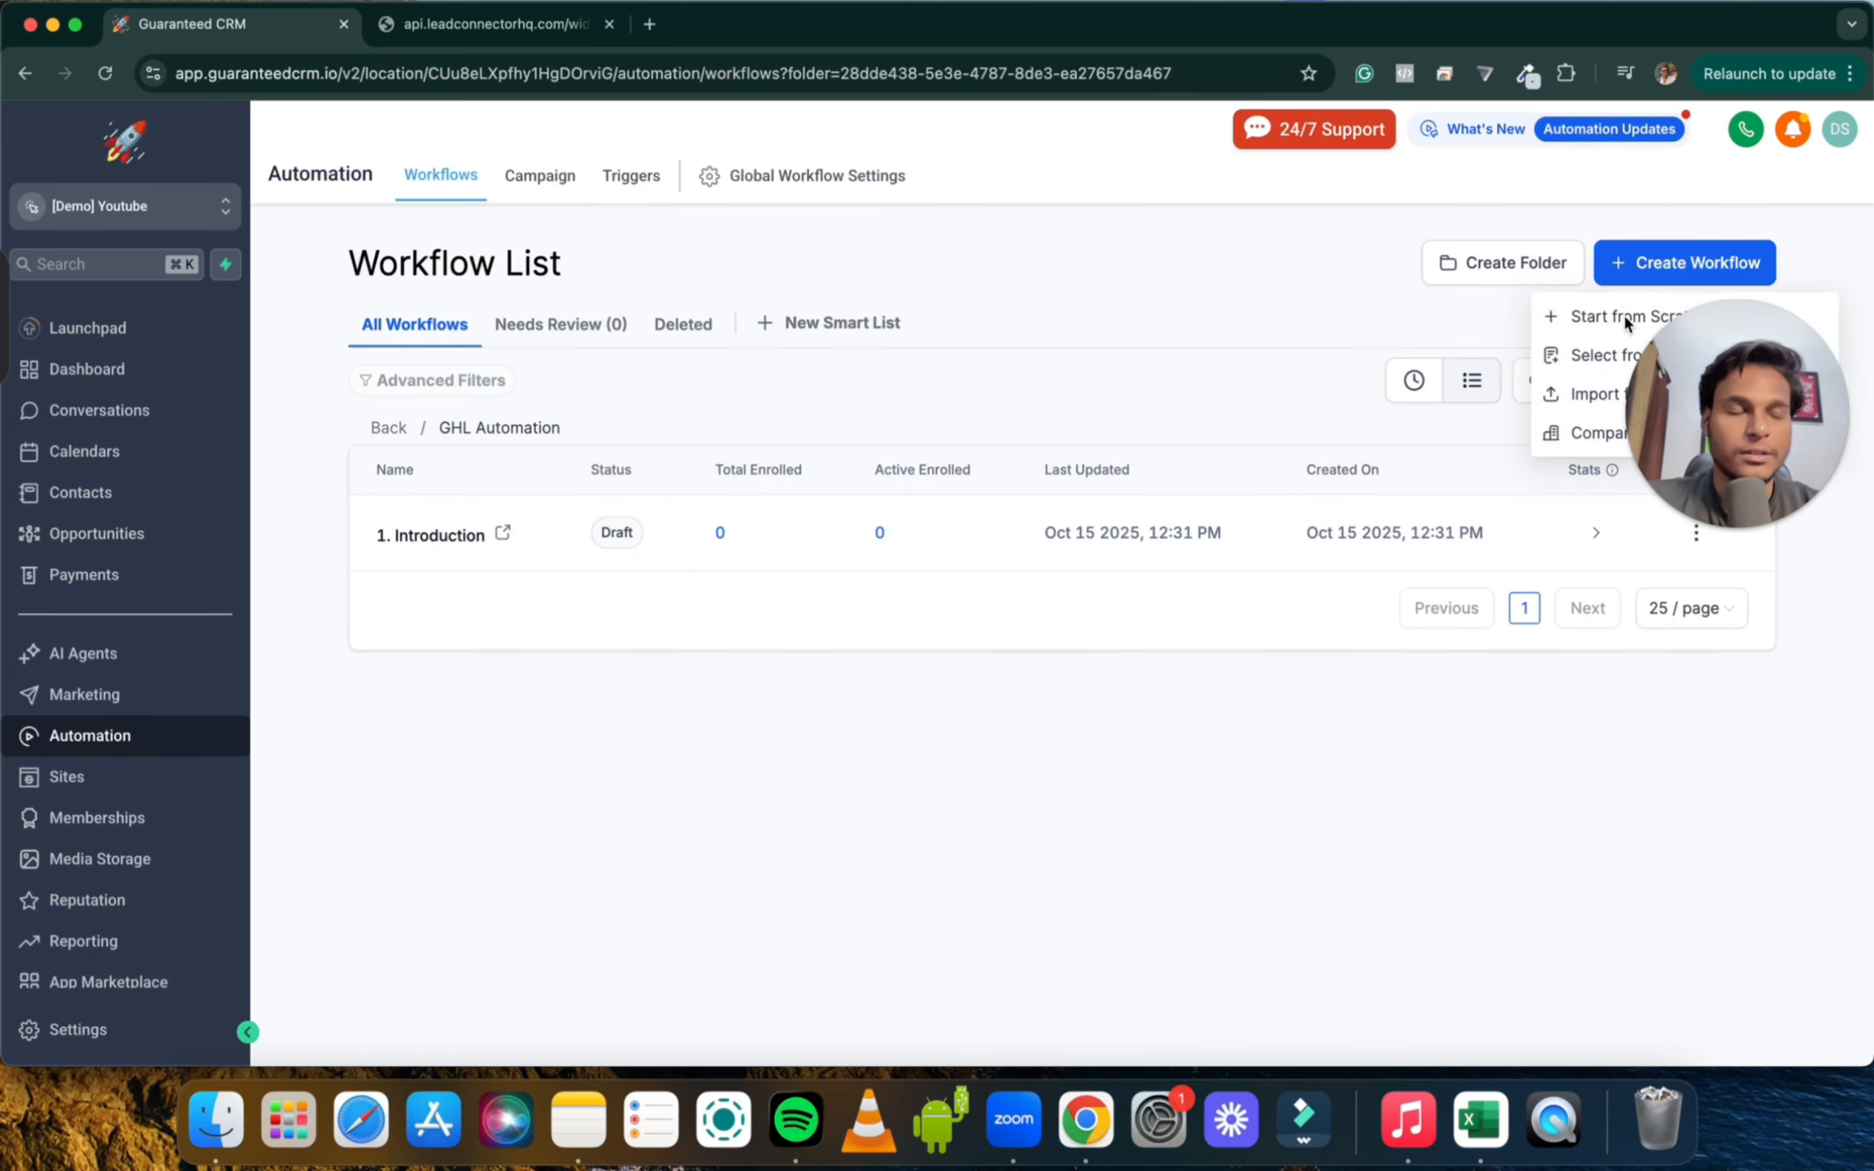
{"action": "left_click", "coordinate": [1638, 317]}
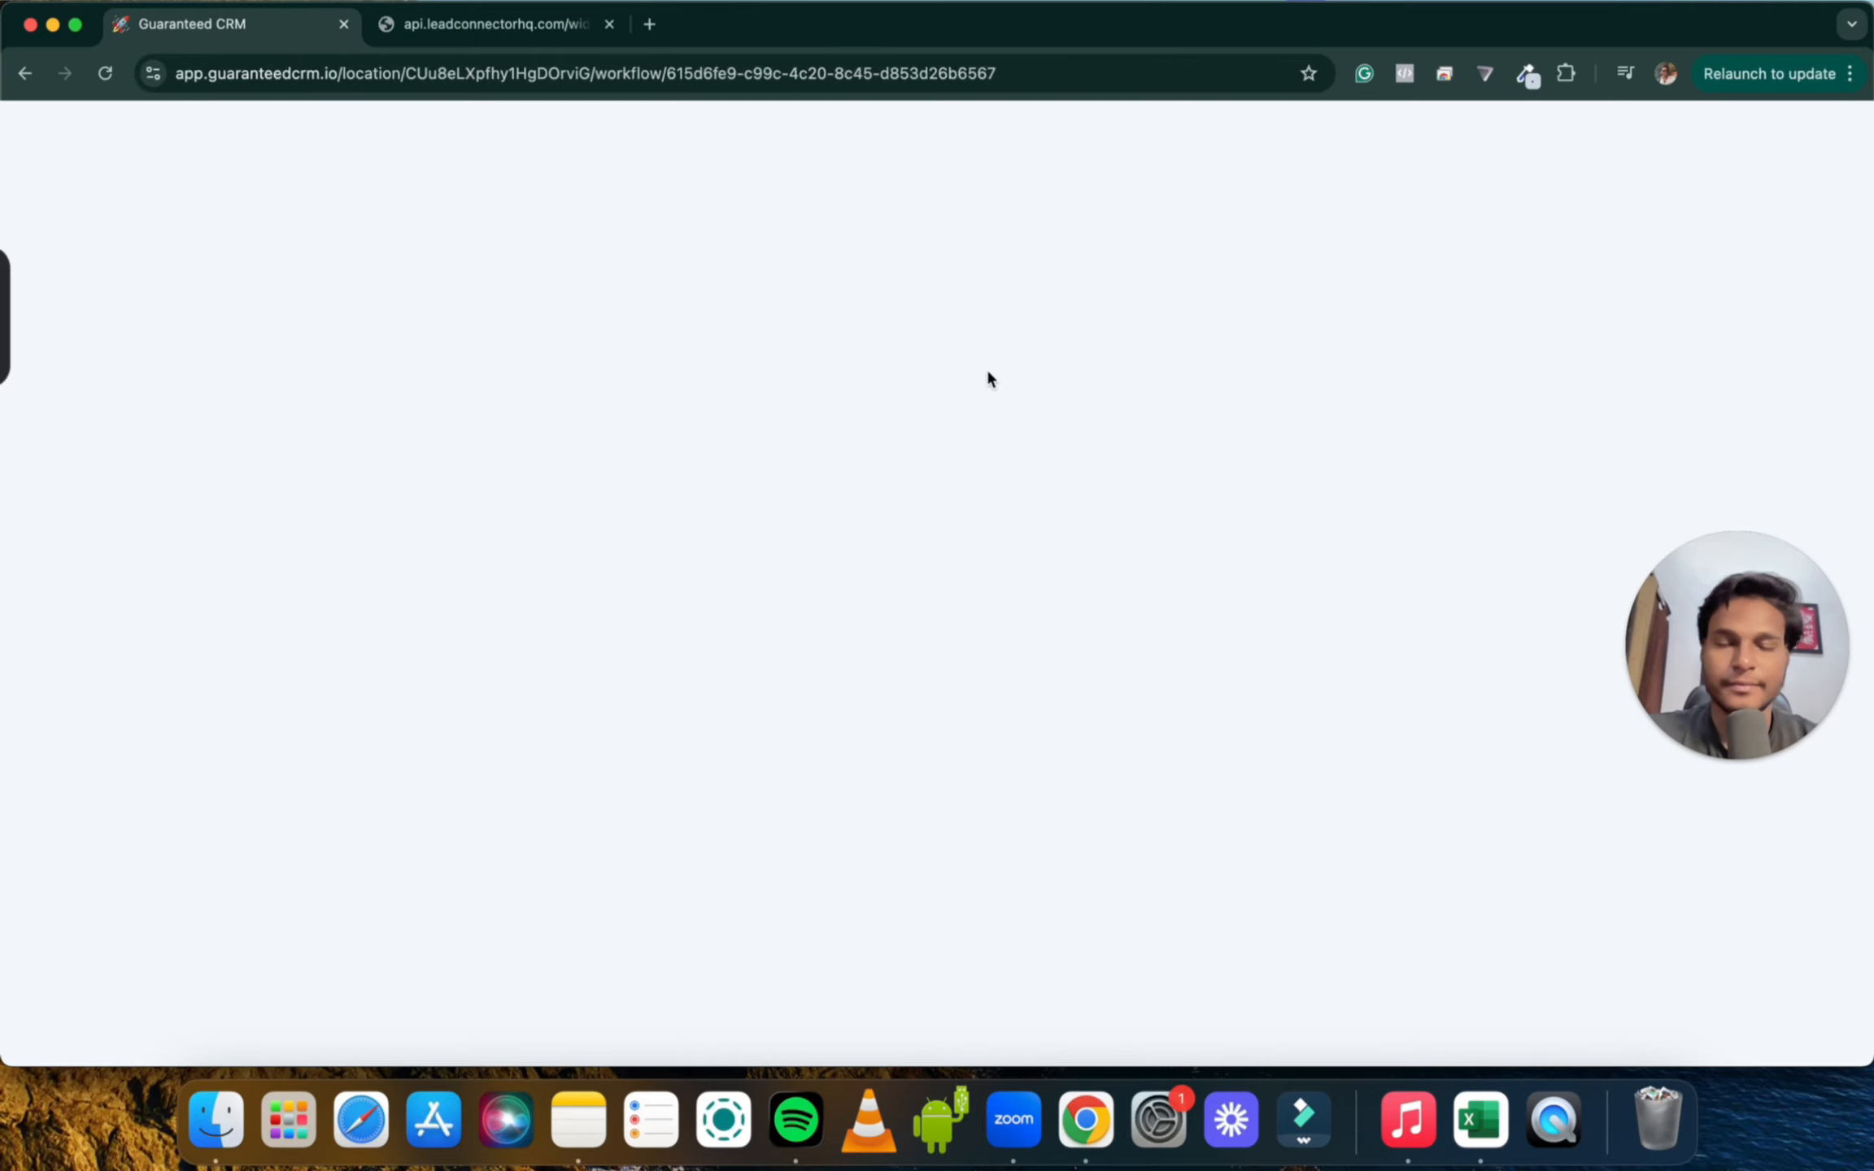
Name the new workflow '2. Form and Surveys'
{"action": "left_click", "coordinate": [920, 136]}
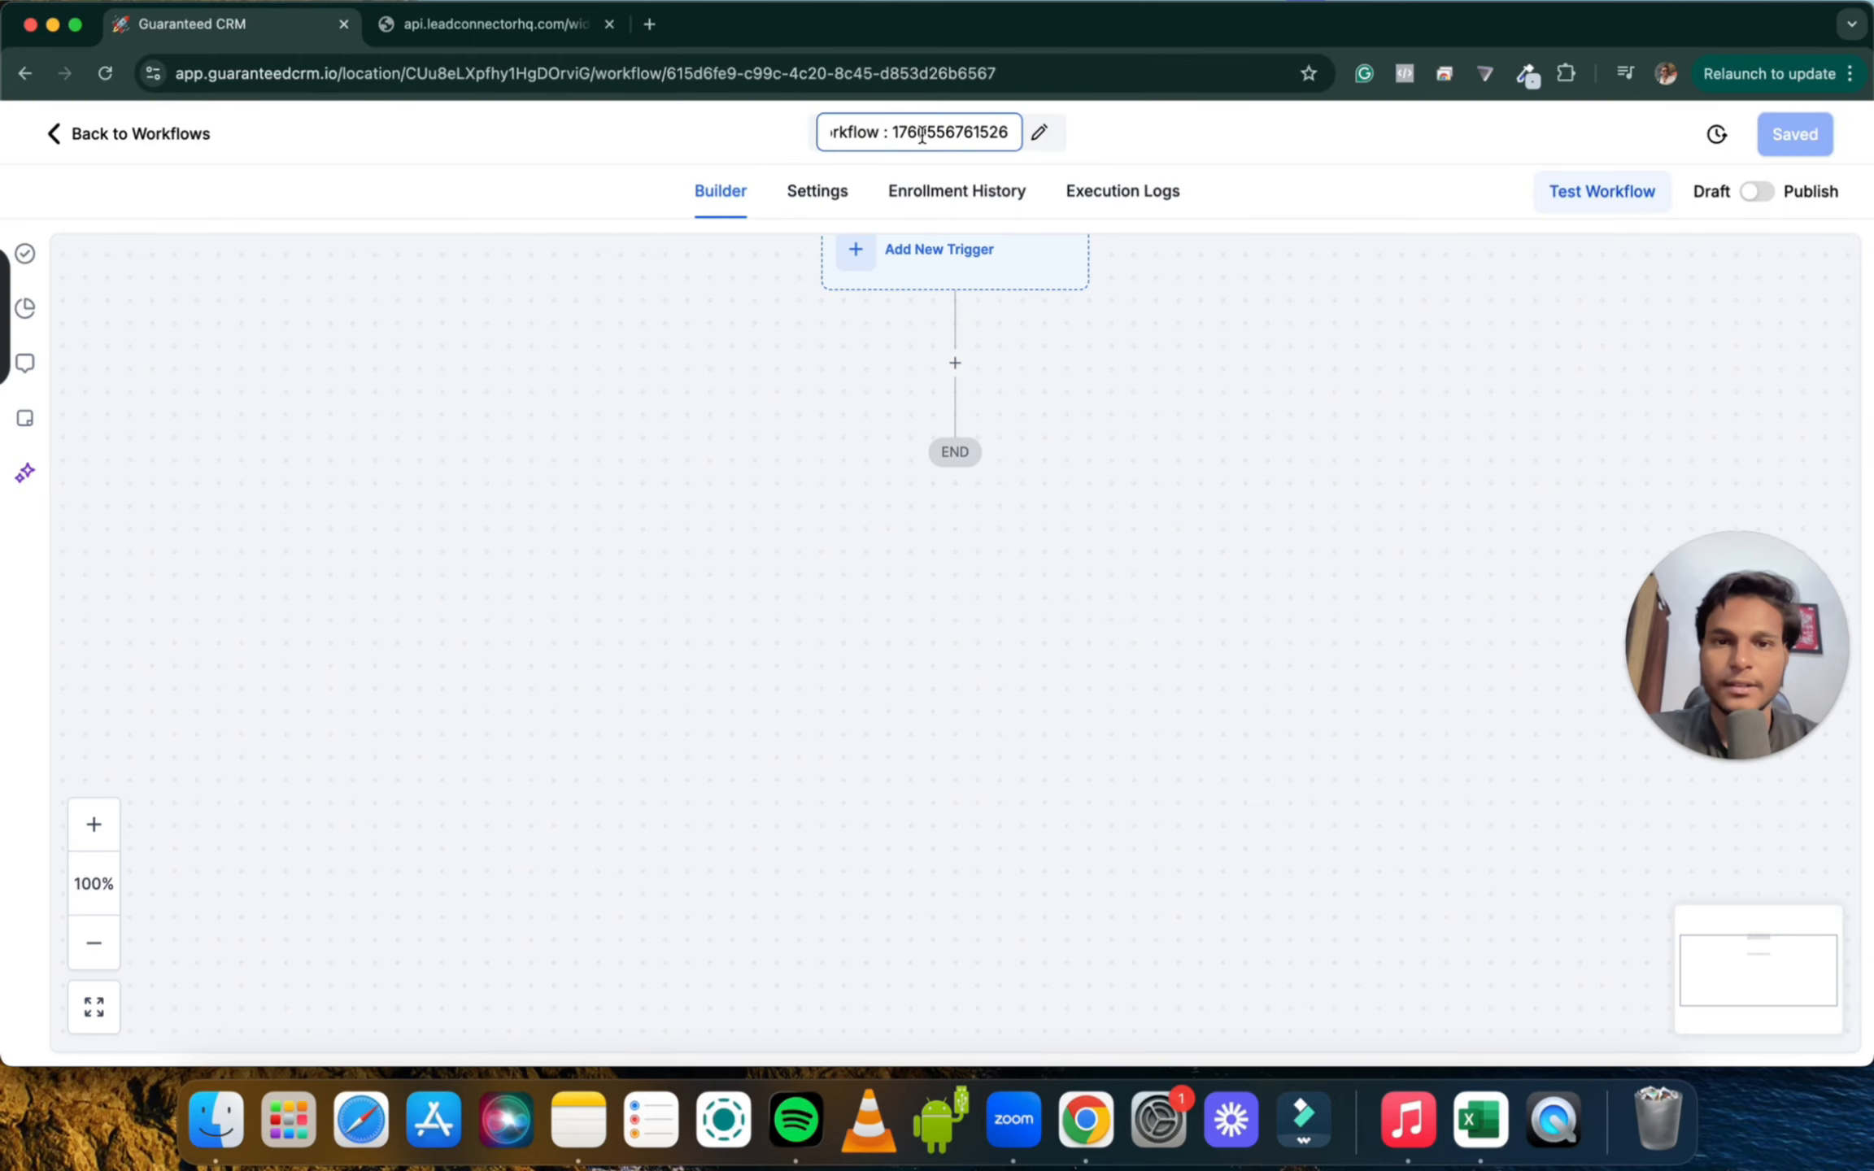
{"action": "type", "text": "2."}
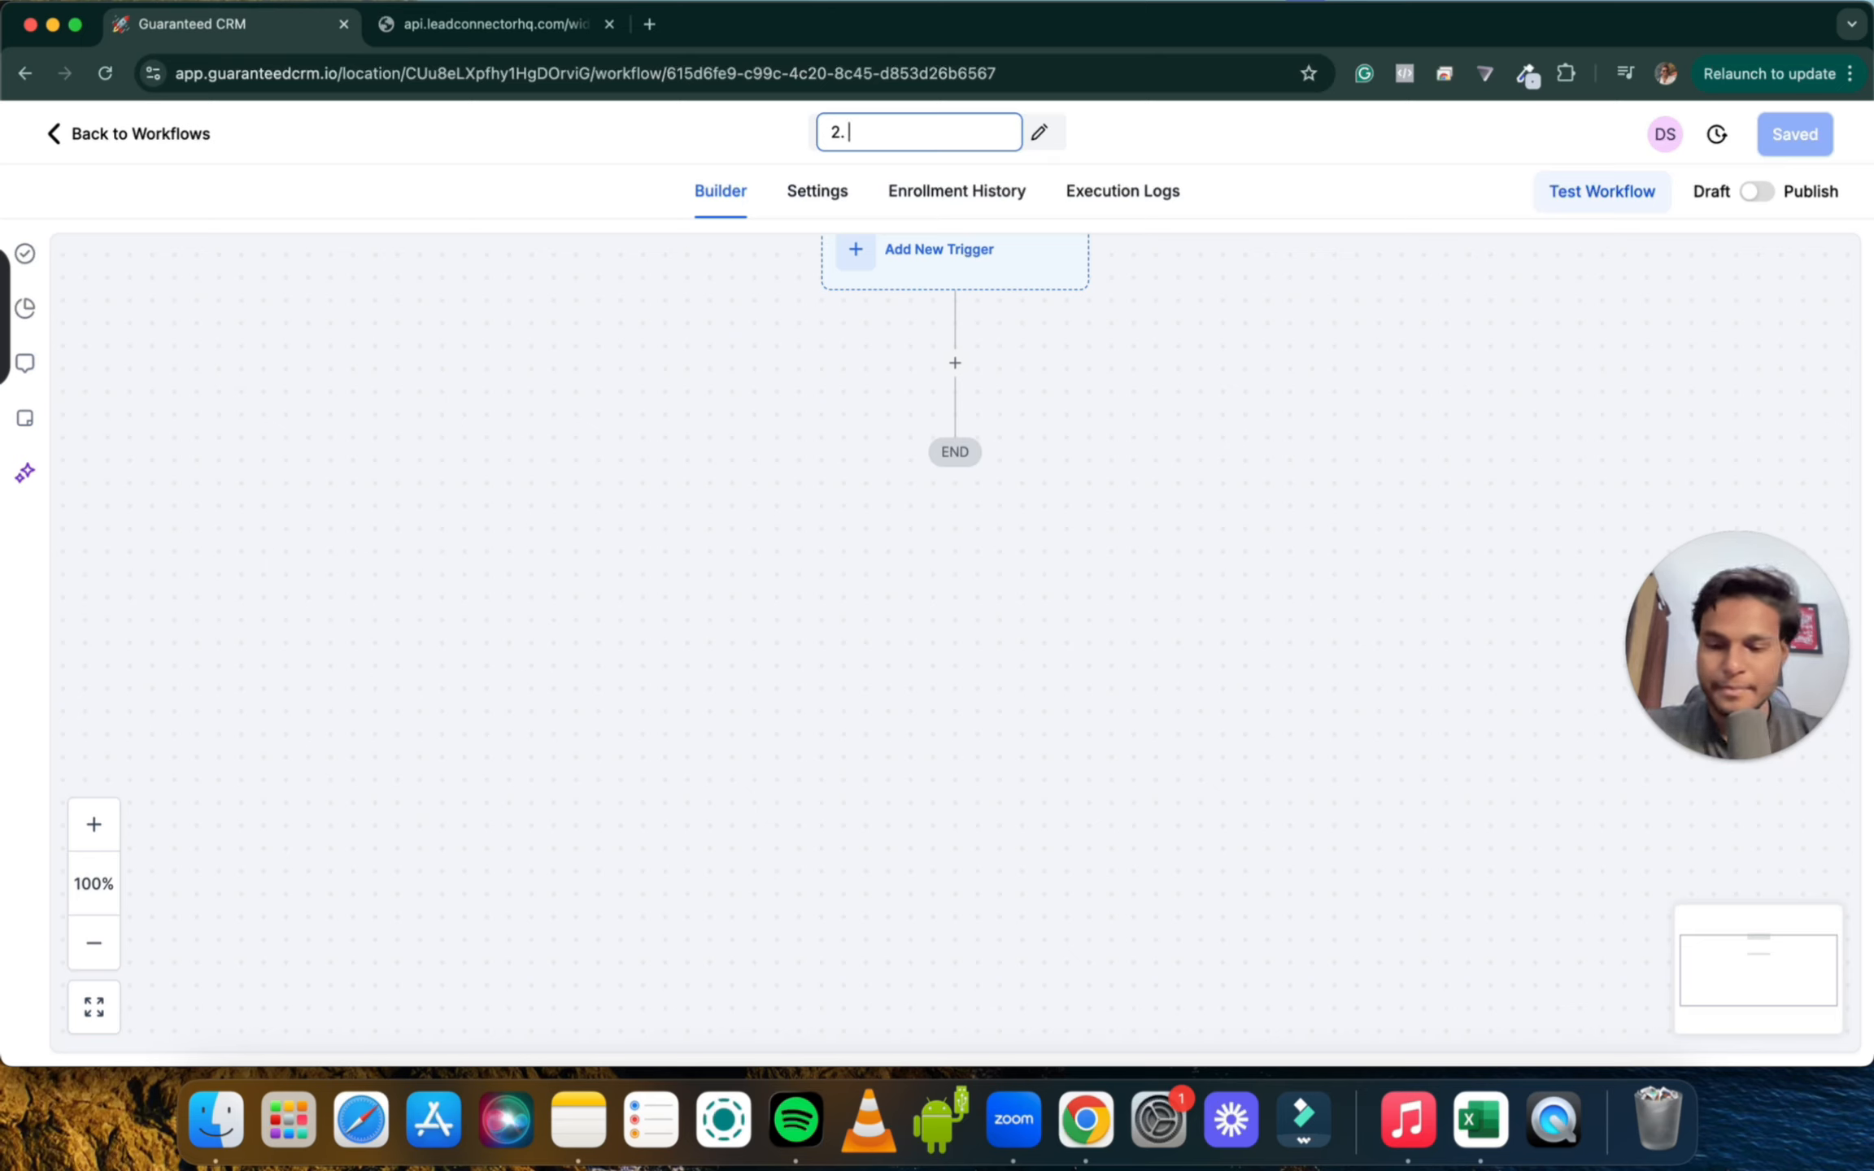
{"action": "type", "text": " Form and S"}
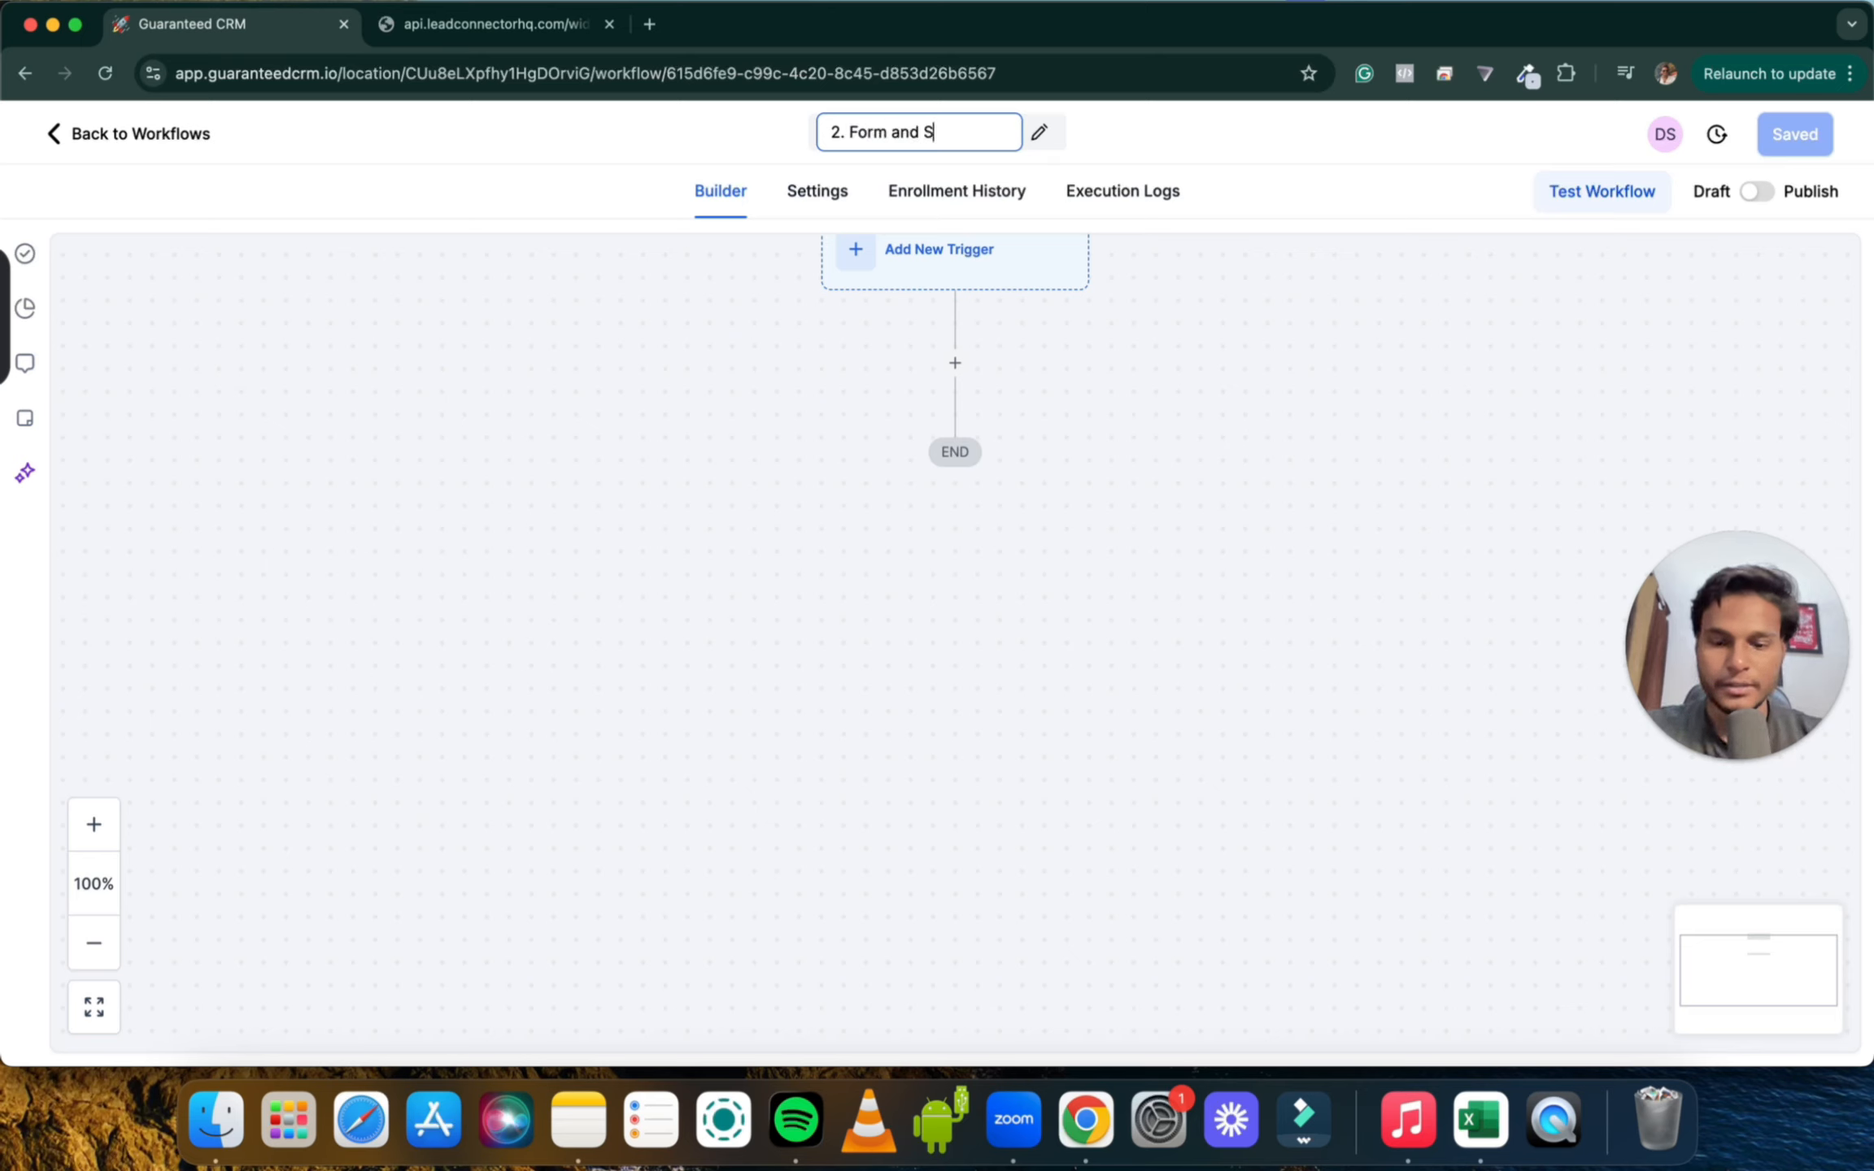
{"action": "type", "text": "urveys"}
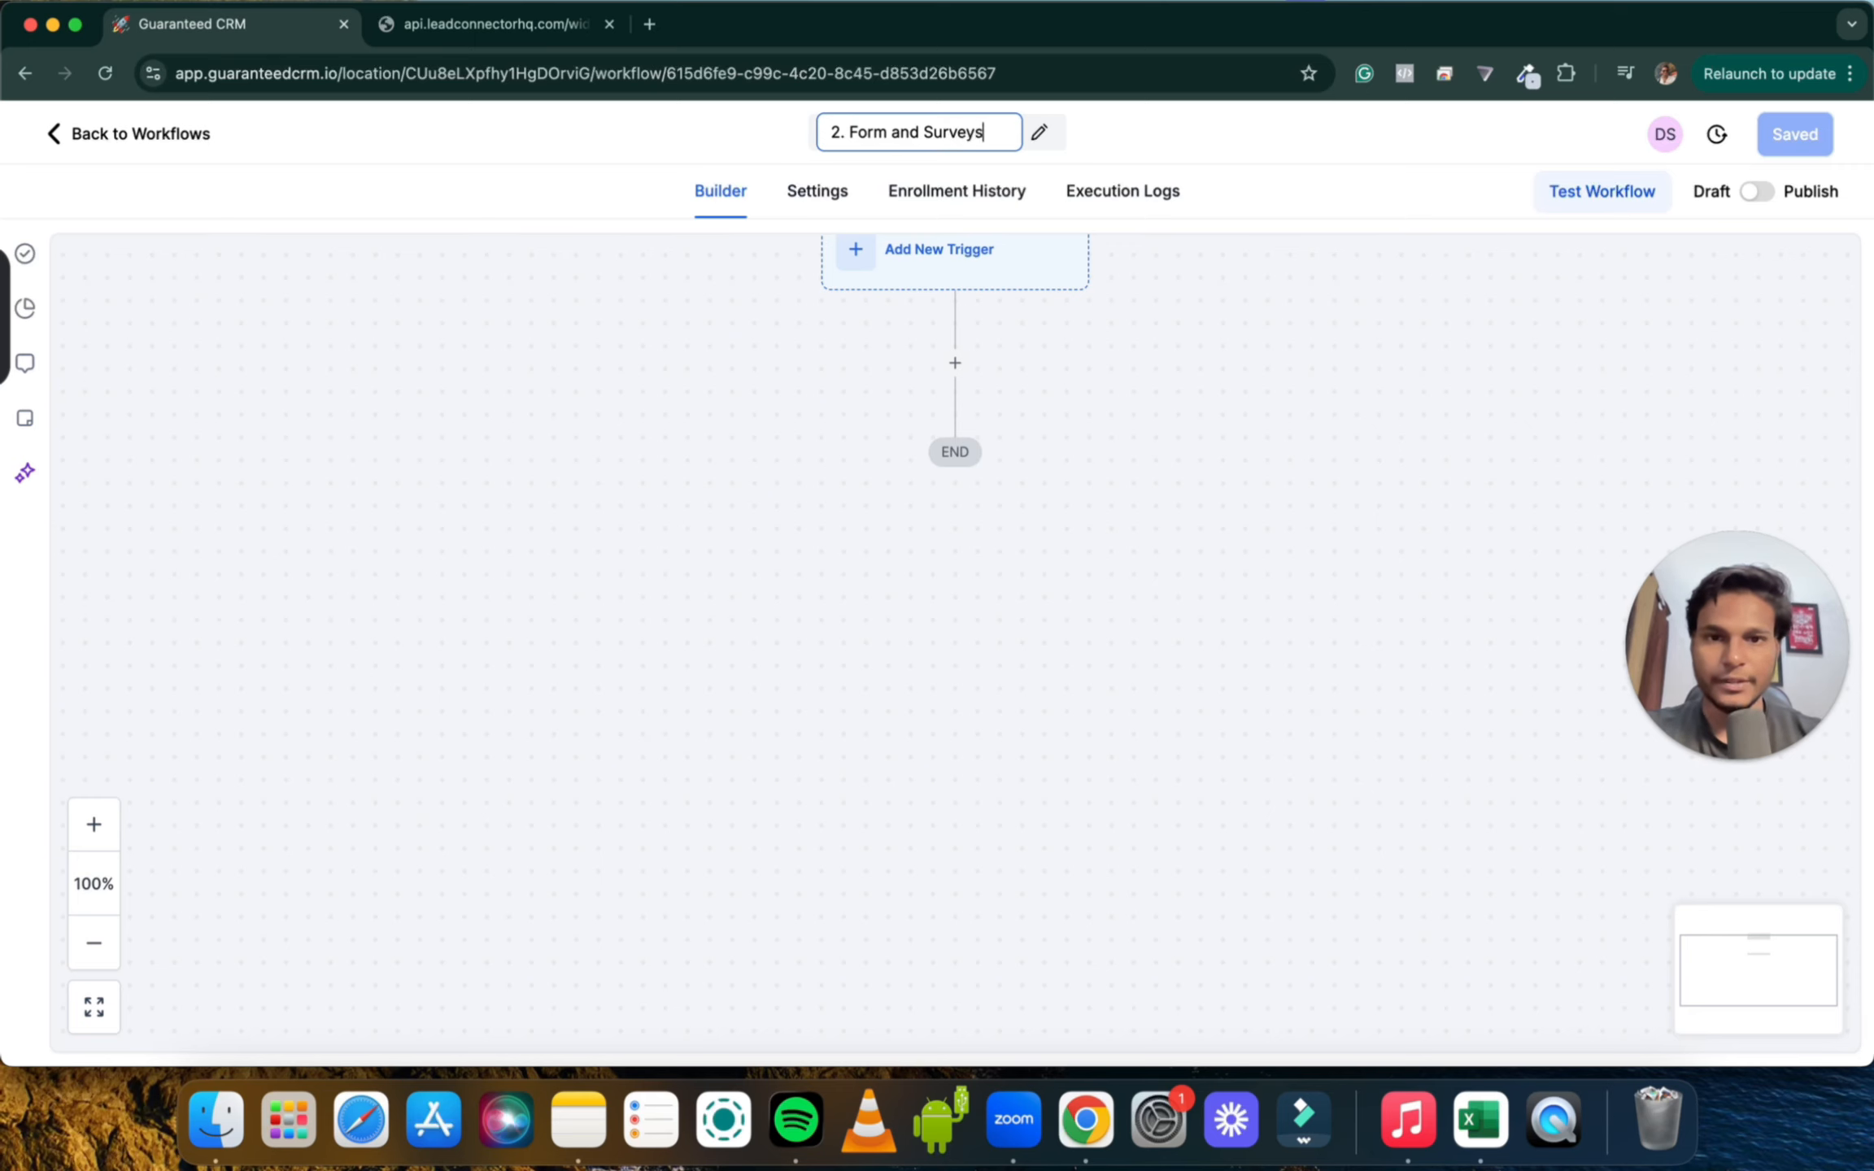
{"action": "left_click", "coordinate": [884, 370]}
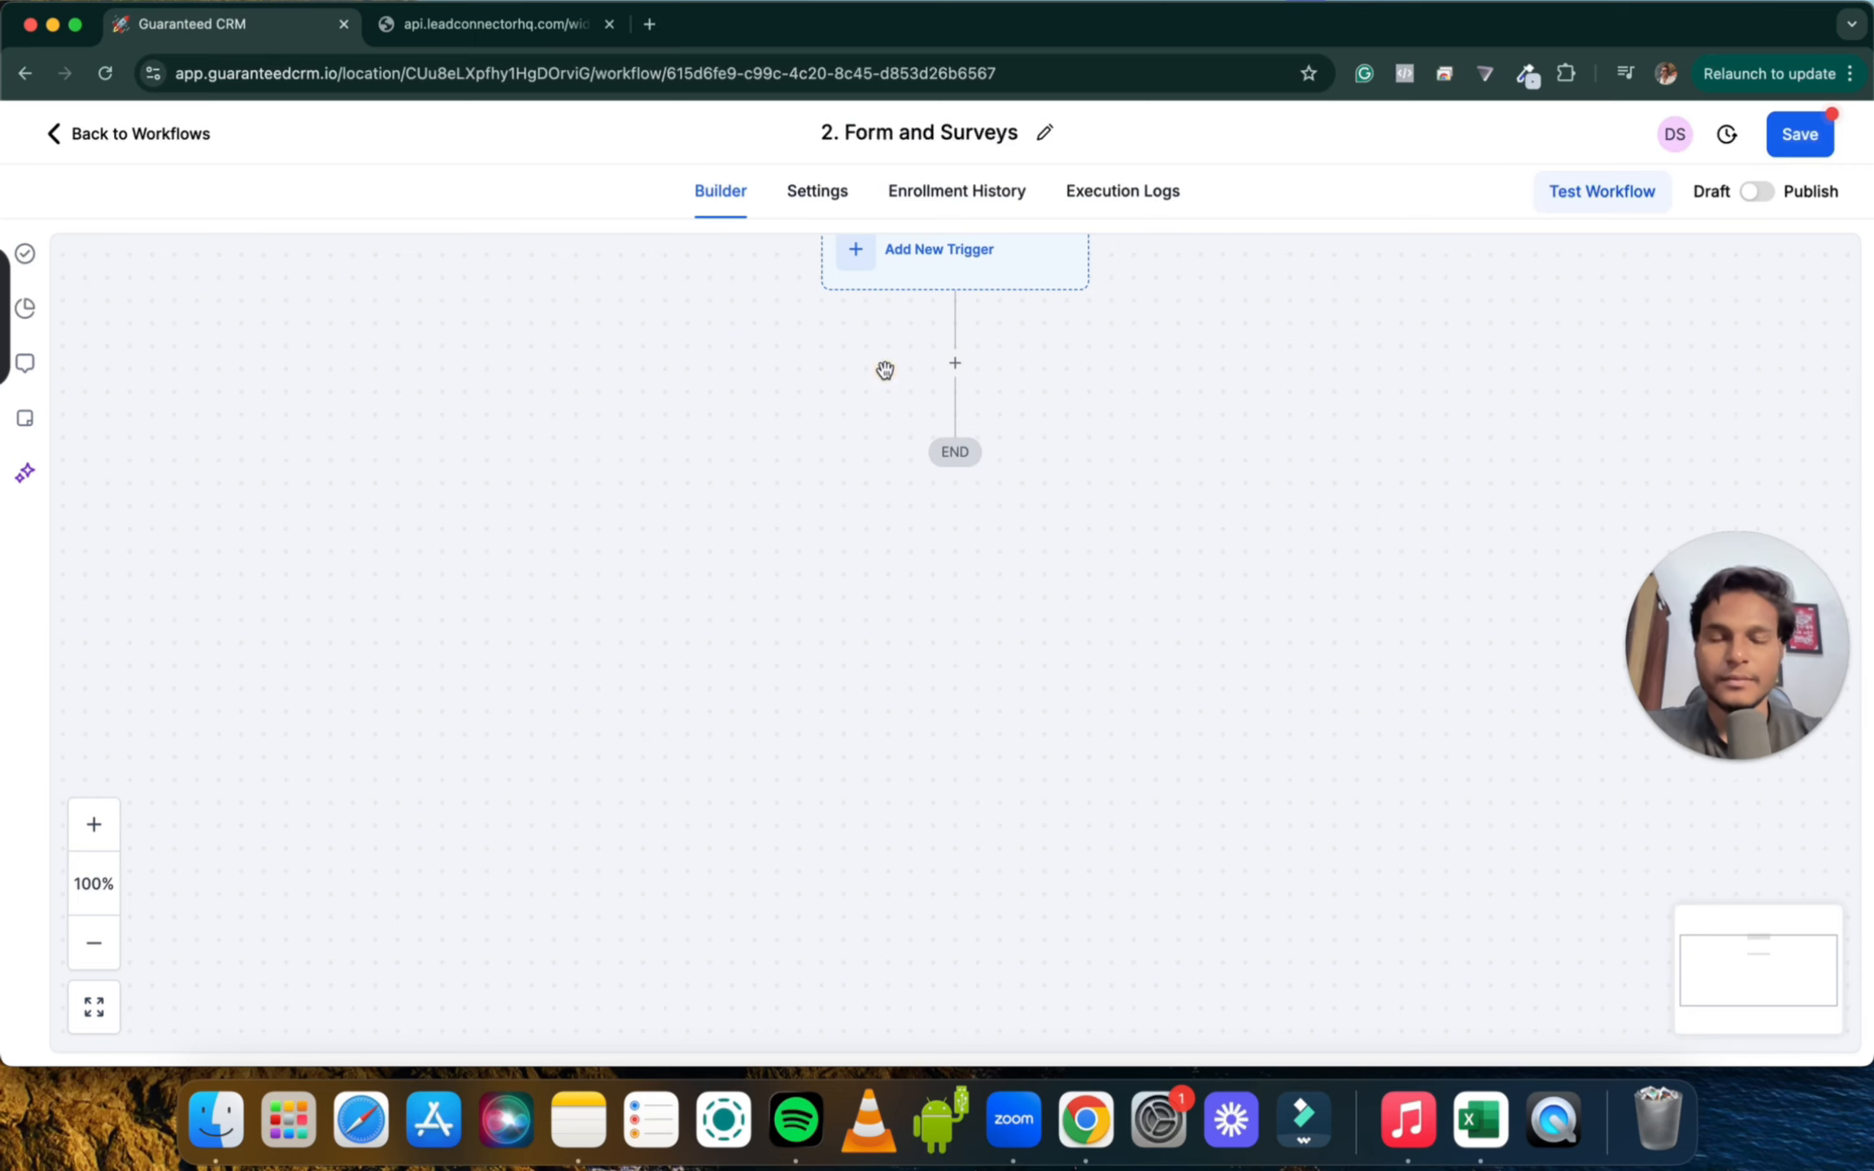
{"action": "scroll", "coordinate": [998, 394], "scroll_direction": "up", "scroll_amount": 1}
{"action": "scroll", "coordinate": [998, 394], "scroll_direction": "up", "scroll_amount": 2}
Add a Form Submitted trigger filtered to Contact Form and save it
{"action": "left_click", "coordinate": [899, 378]}
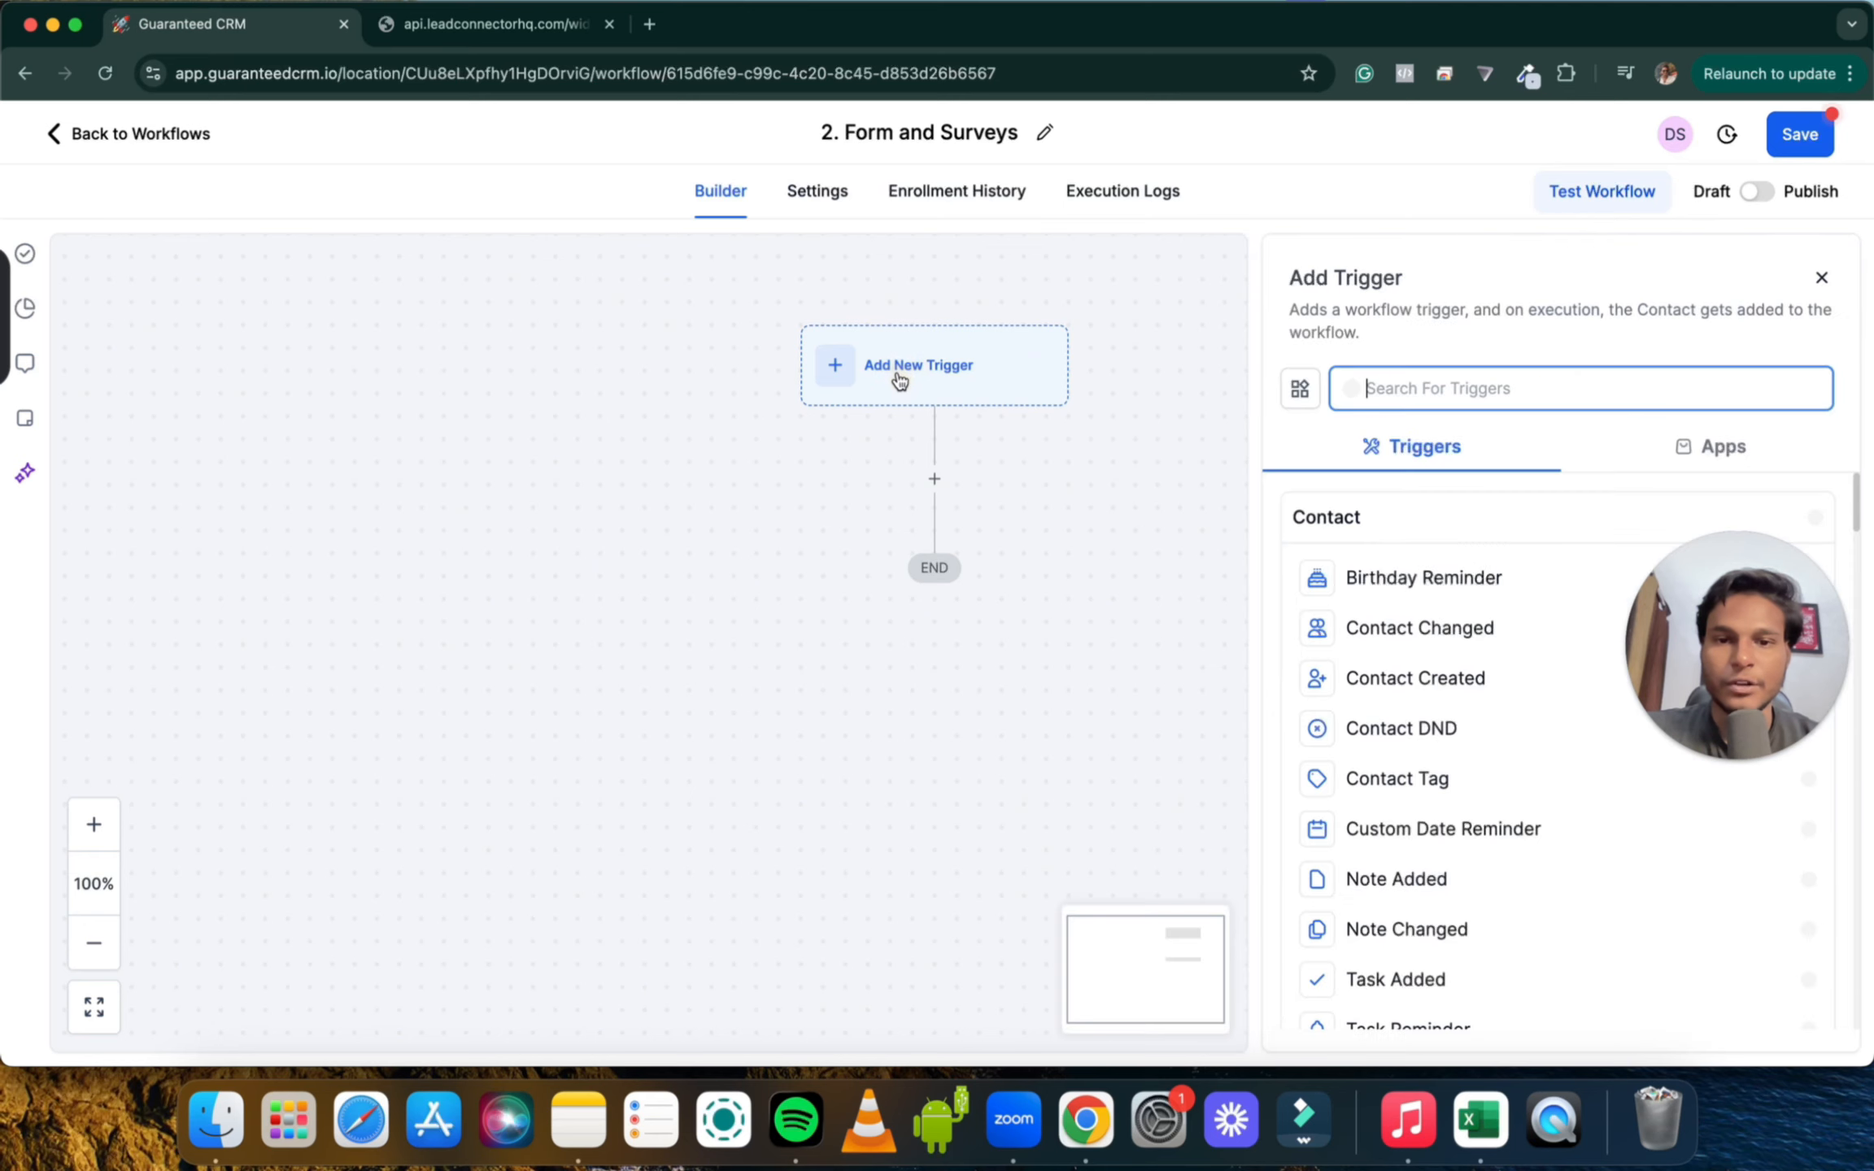
{"action": "type", "text": "Form"}
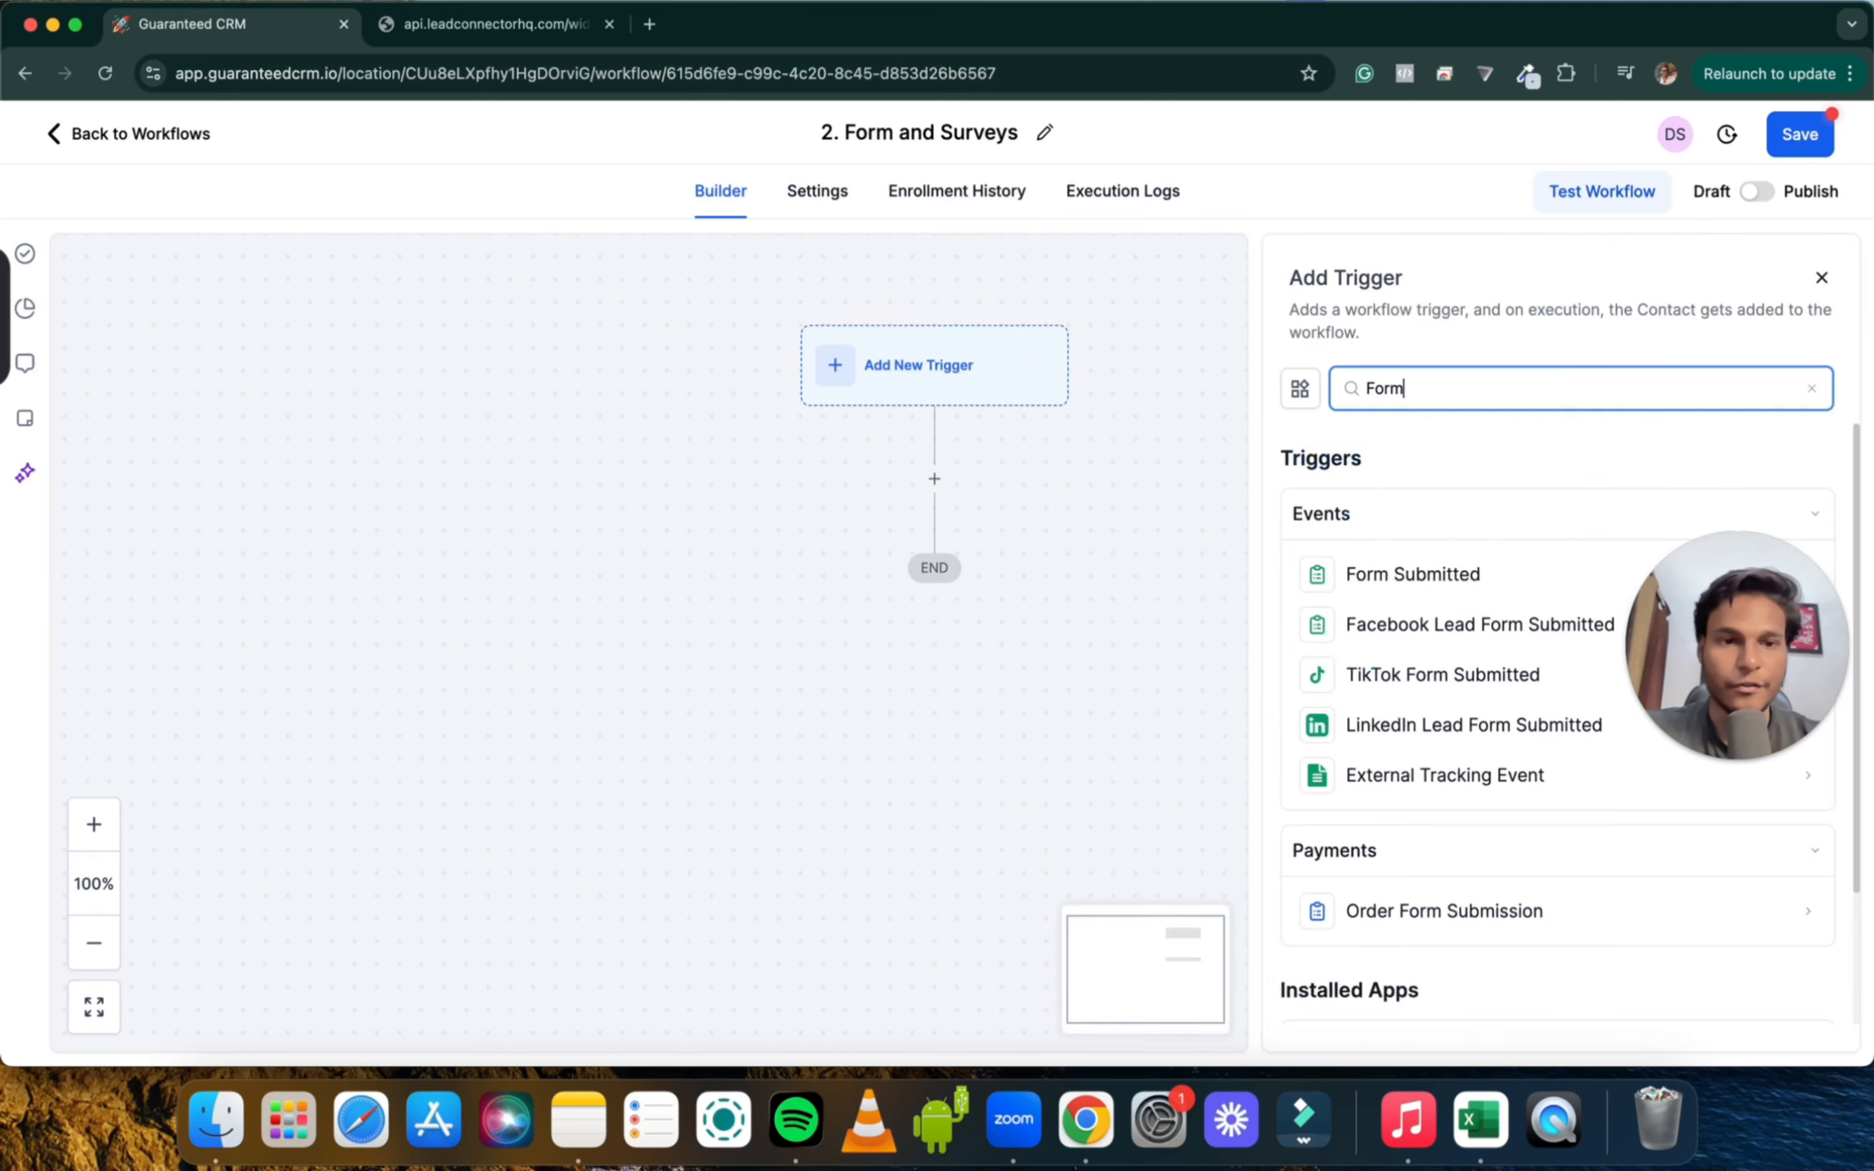
{"action": "left_click", "coordinate": [1413, 573]}
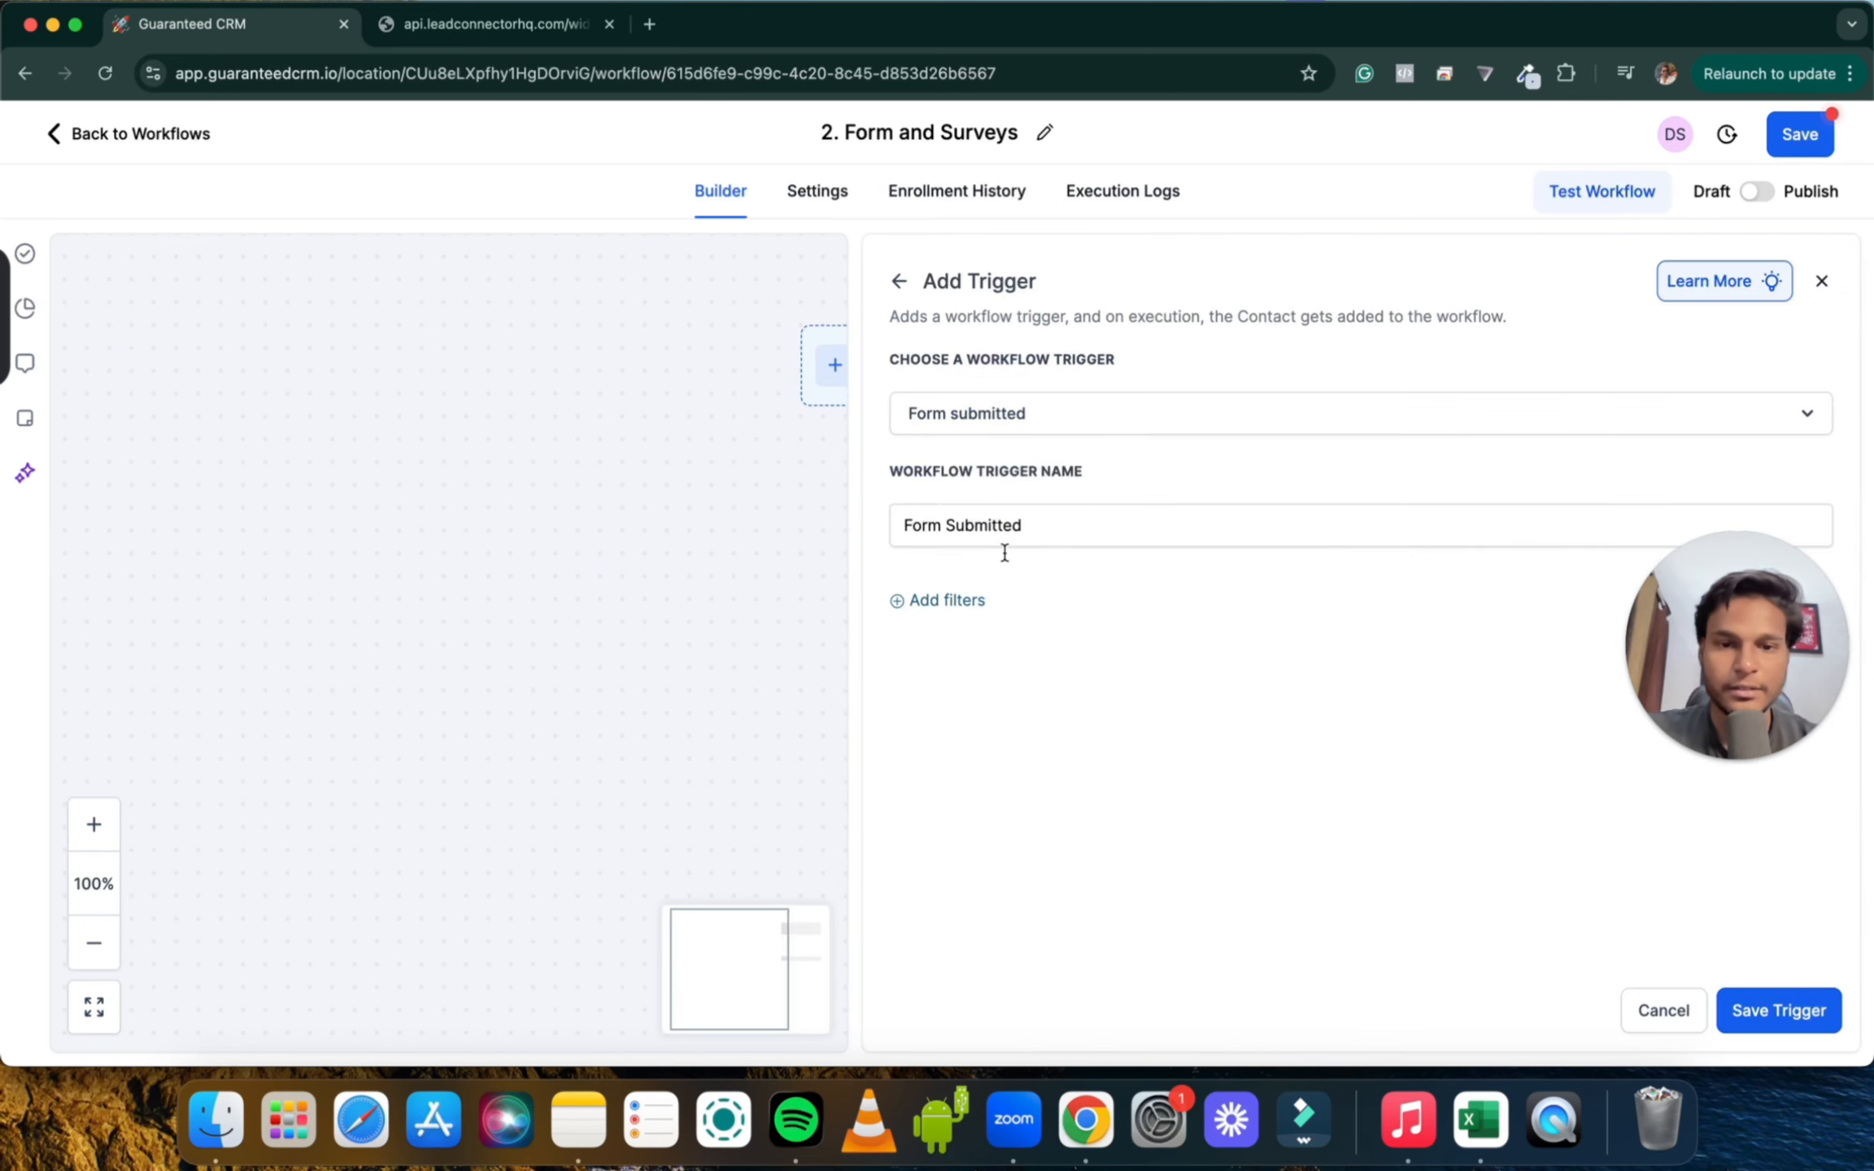
{"action": "left_click", "coordinate": [942, 604]}
{"action": "left_click", "coordinate": [944, 627]}
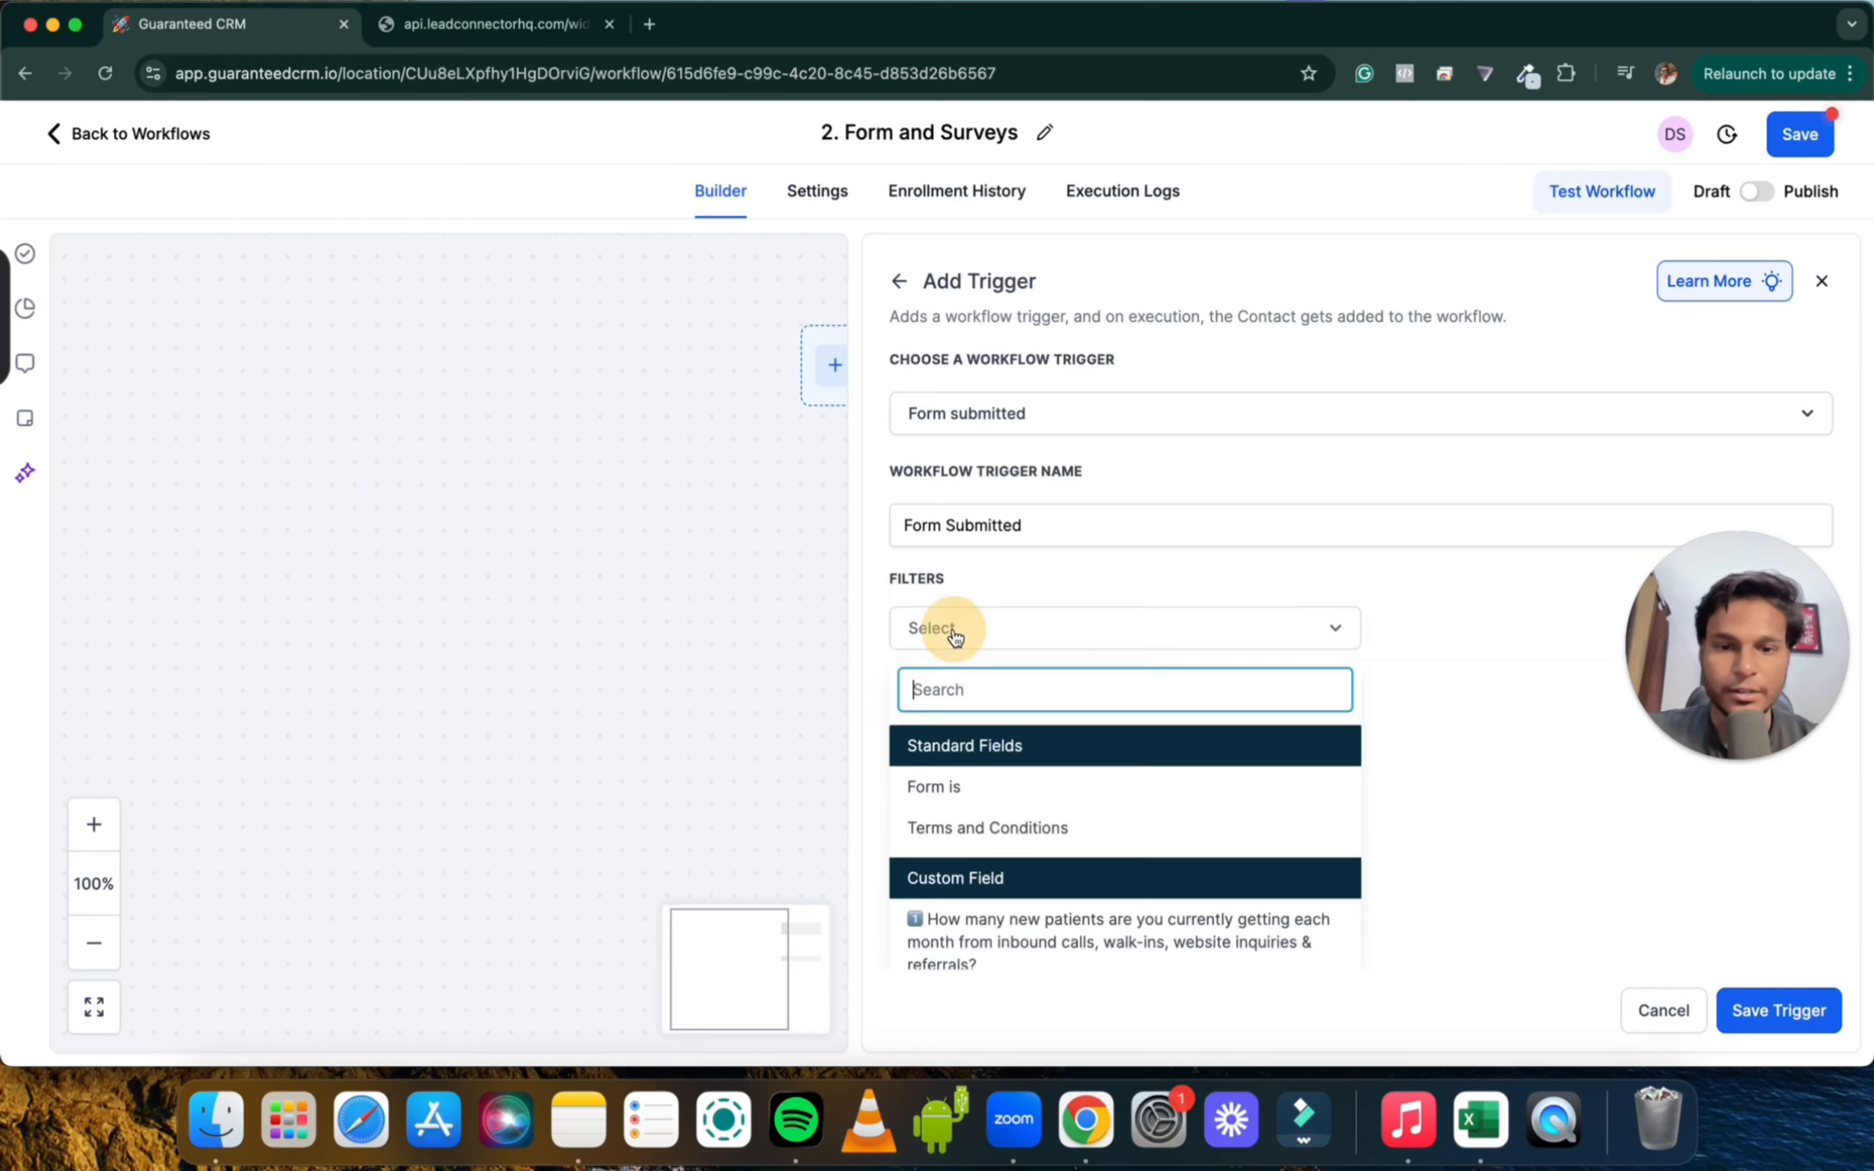
{"action": "left_click", "coordinate": [975, 787]}
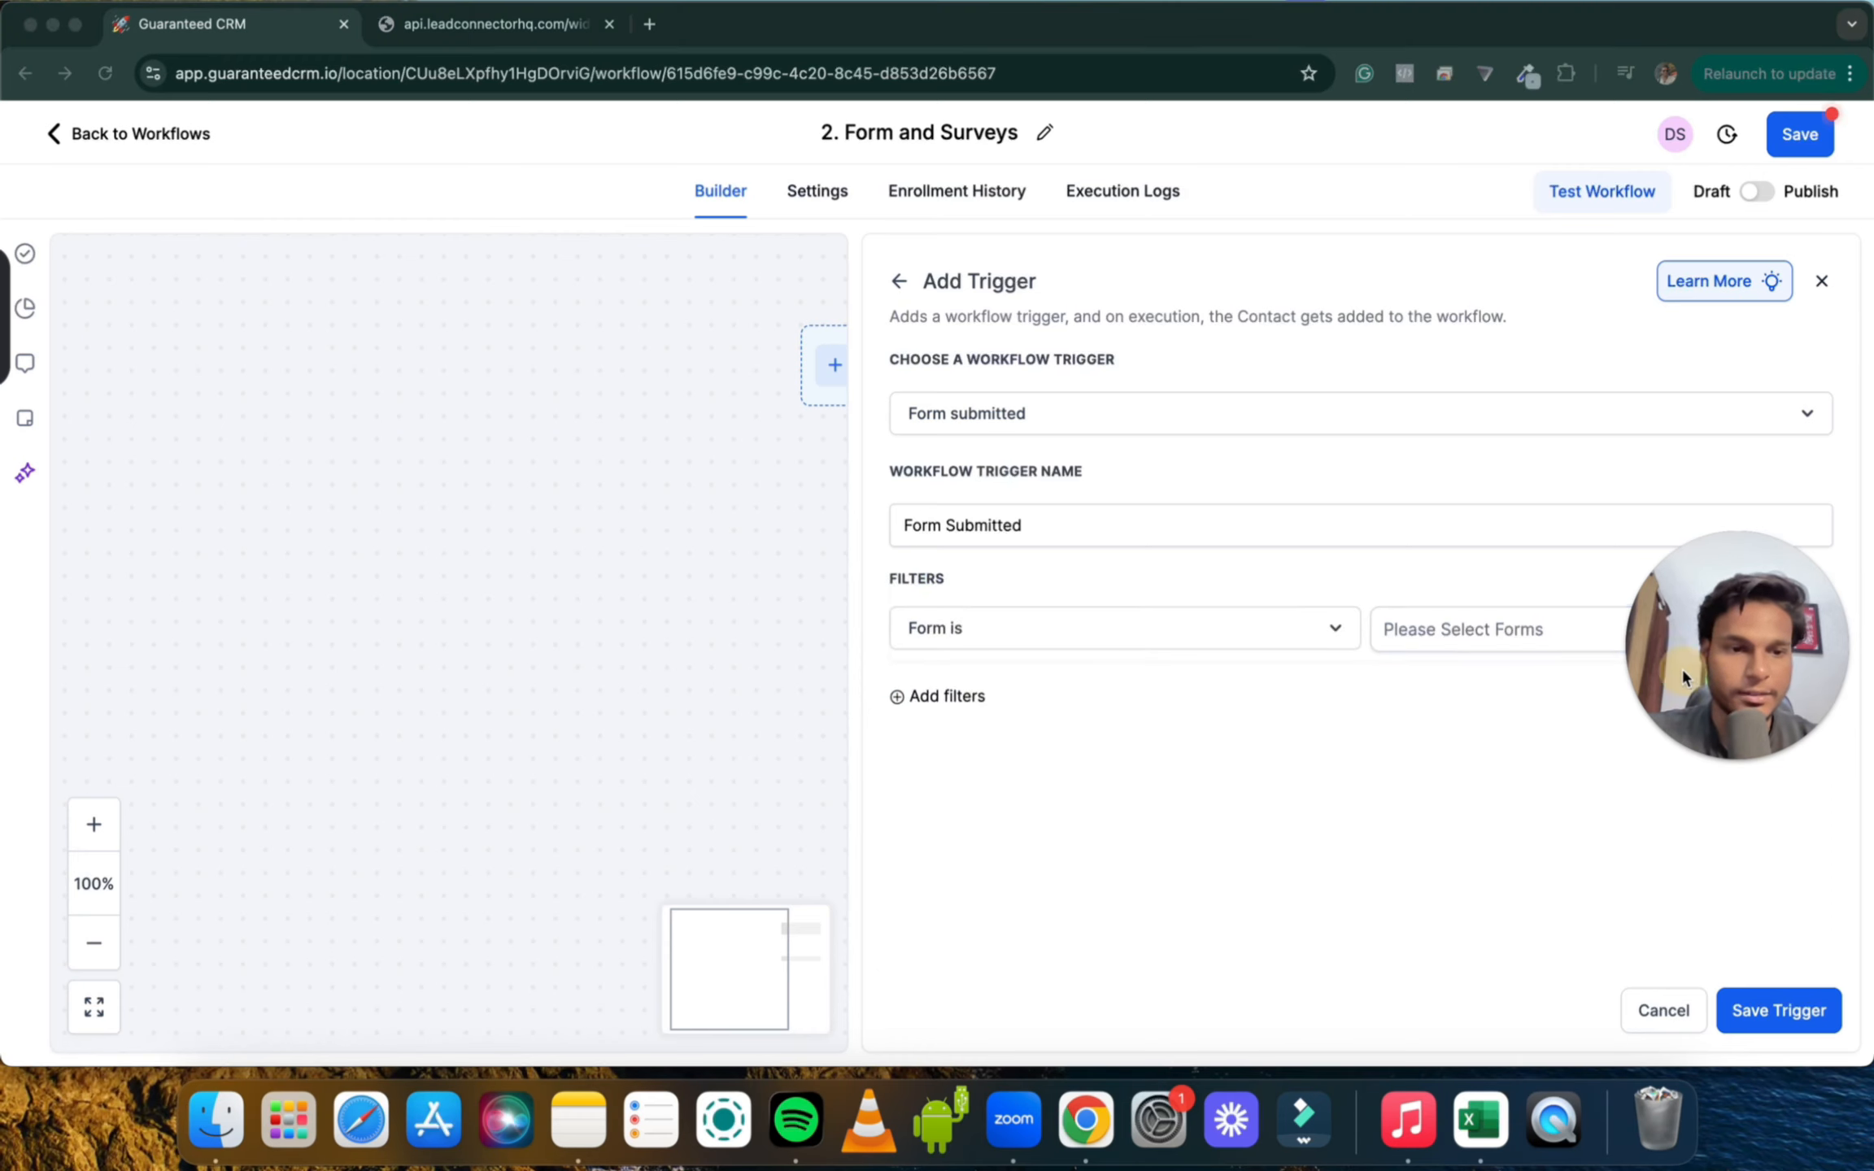
{"action": "left_click_drag", "start_coordinate": [1680, 666], "coordinate": [1687, 862]}
{"action": "left_click", "coordinate": [1447, 646]}
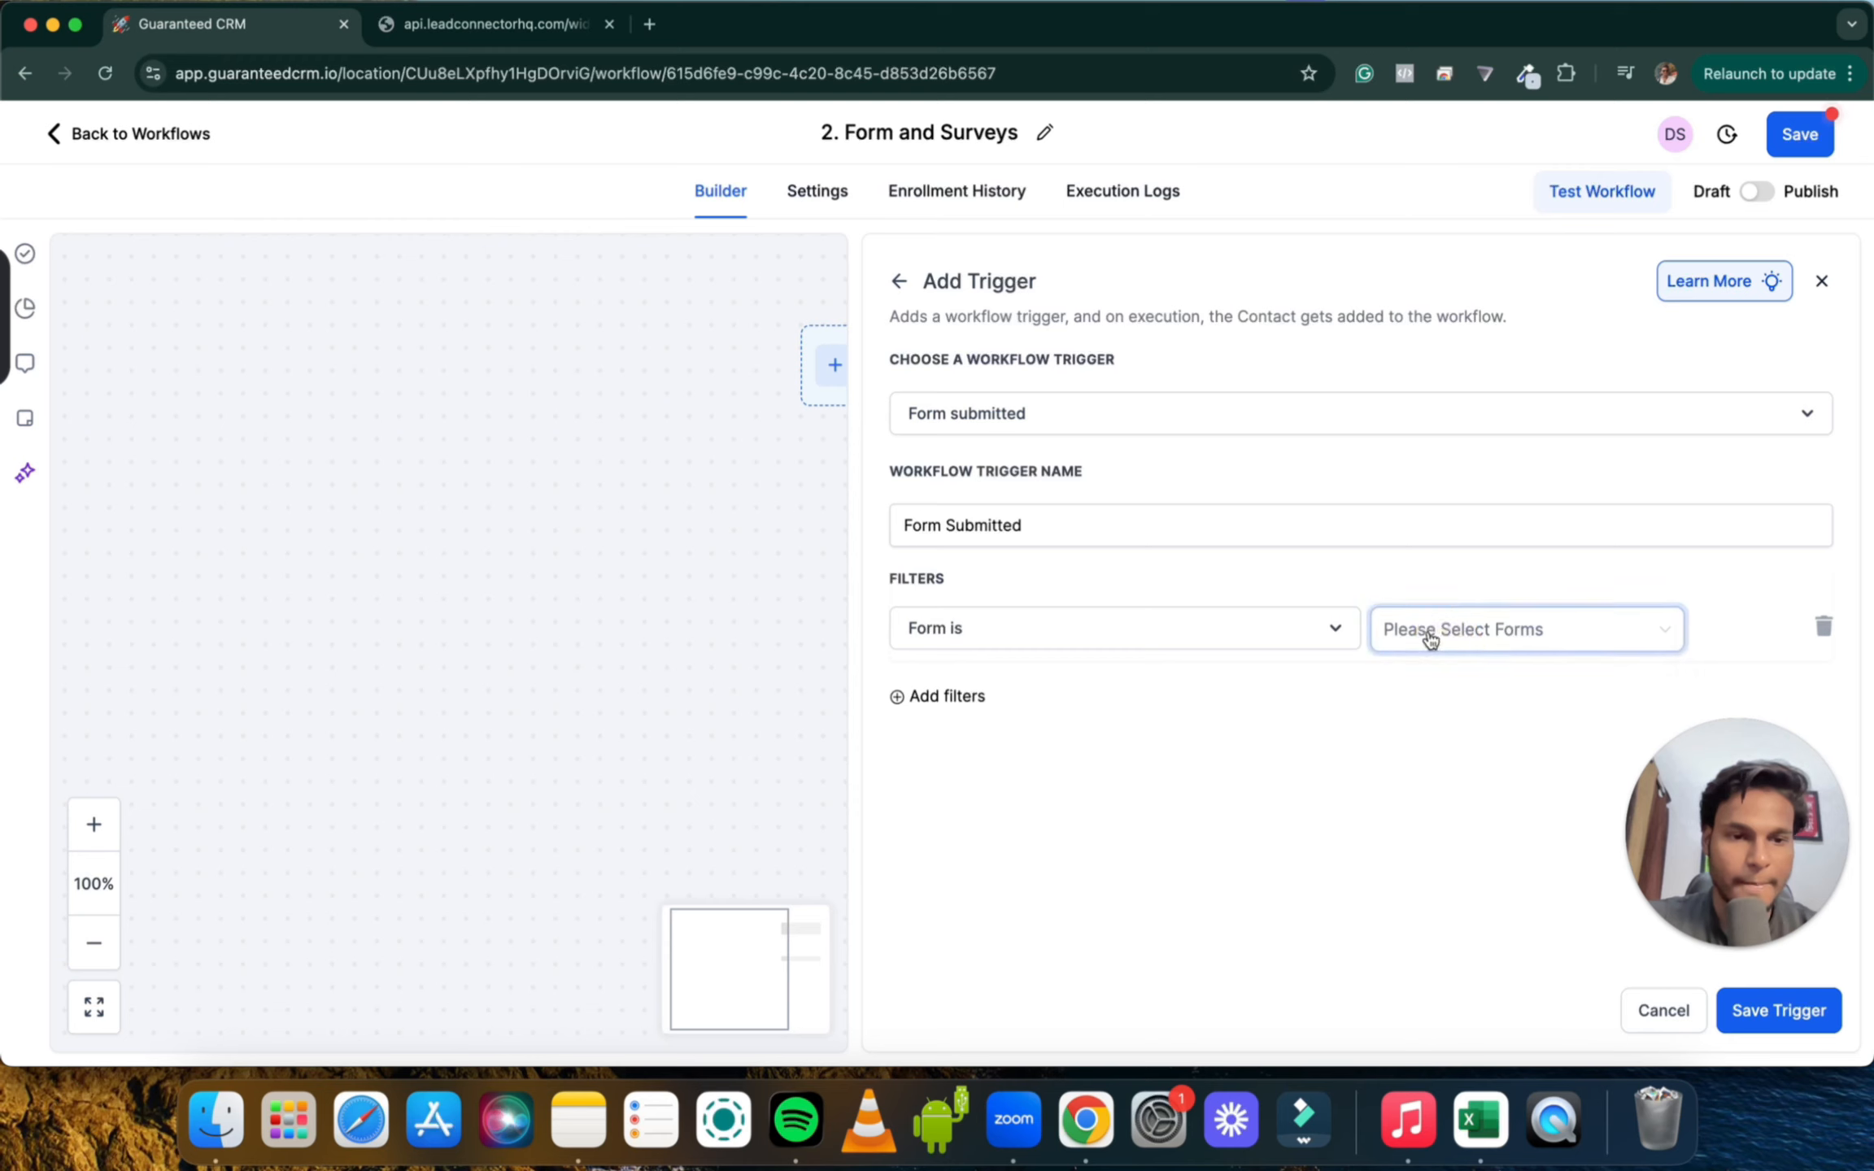
{"action": "left_click", "coordinate": [1429, 638]}
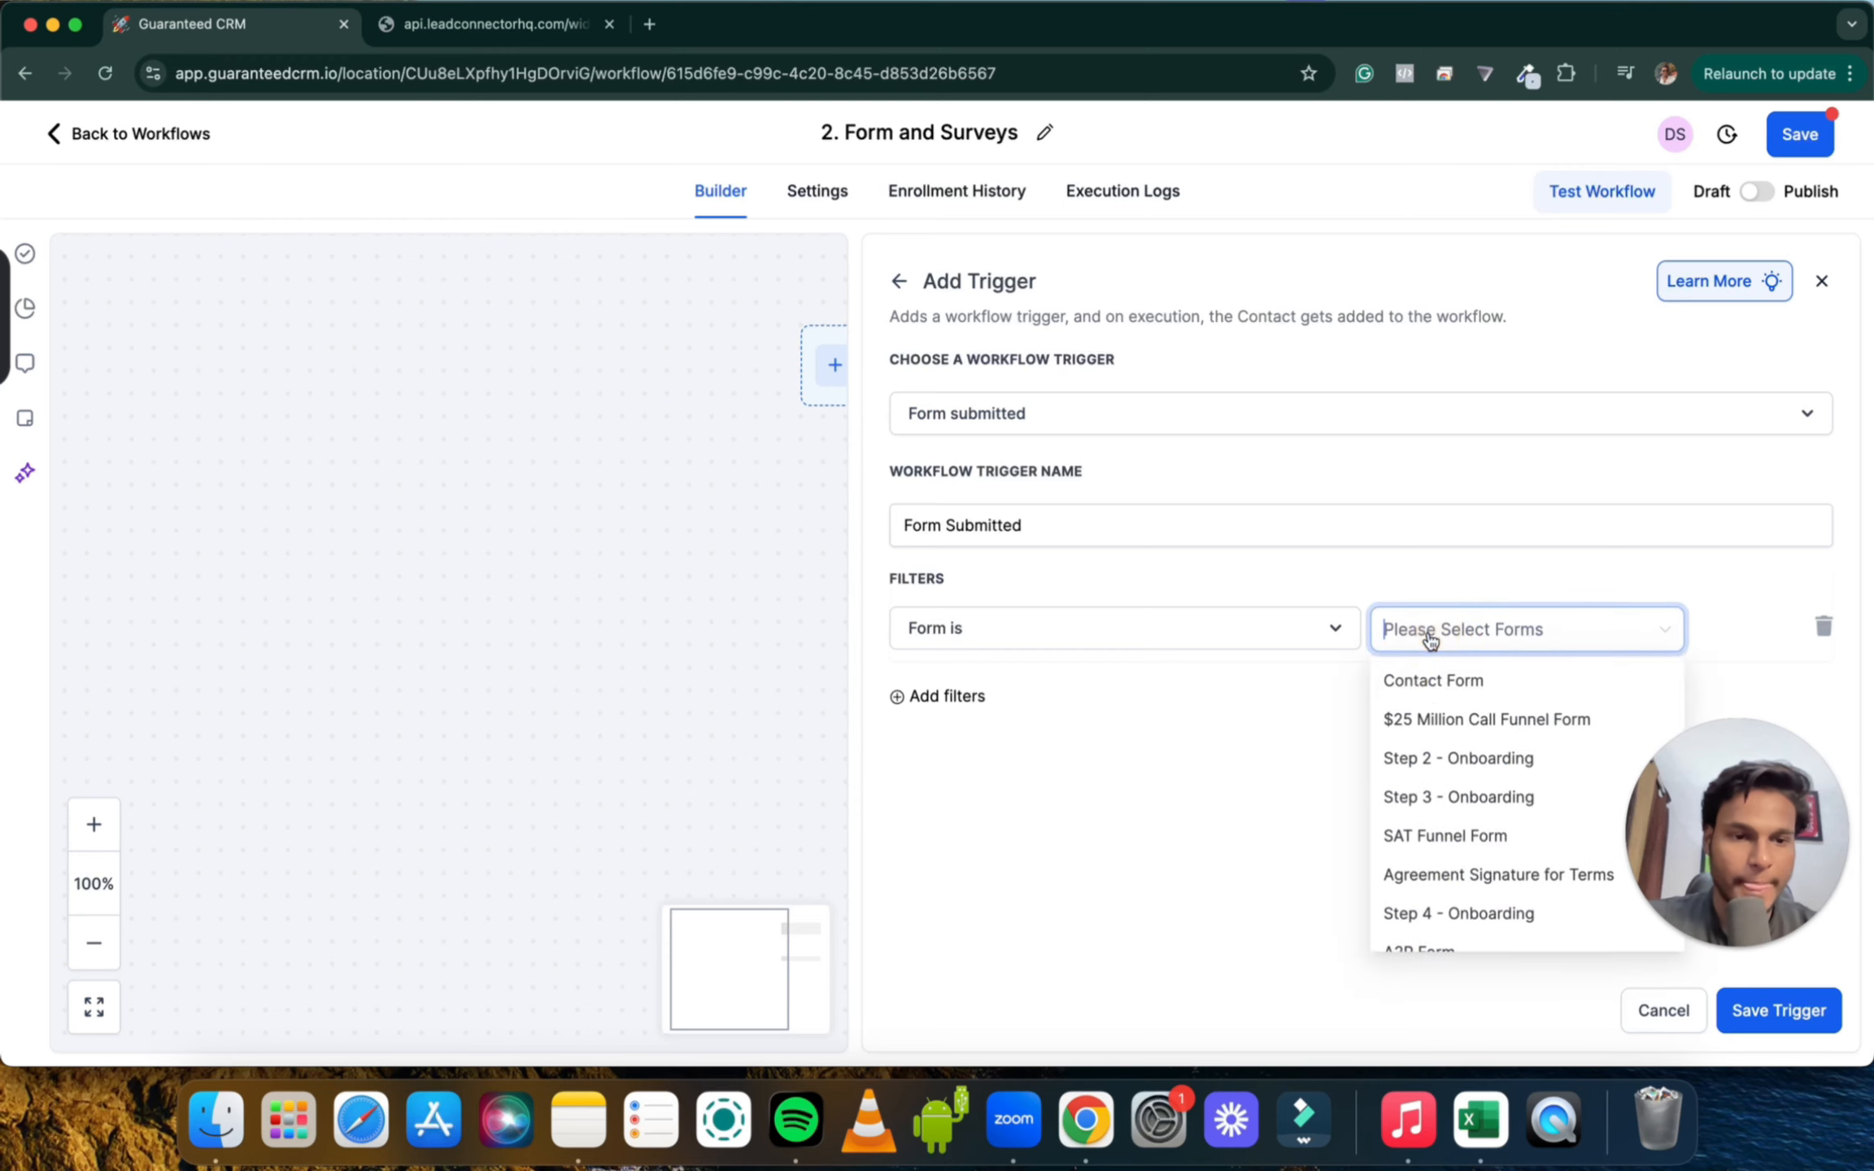
{"action": "left_click", "coordinate": [1507, 690]}
{"action": "left_click", "coordinate": [1250, 750]}
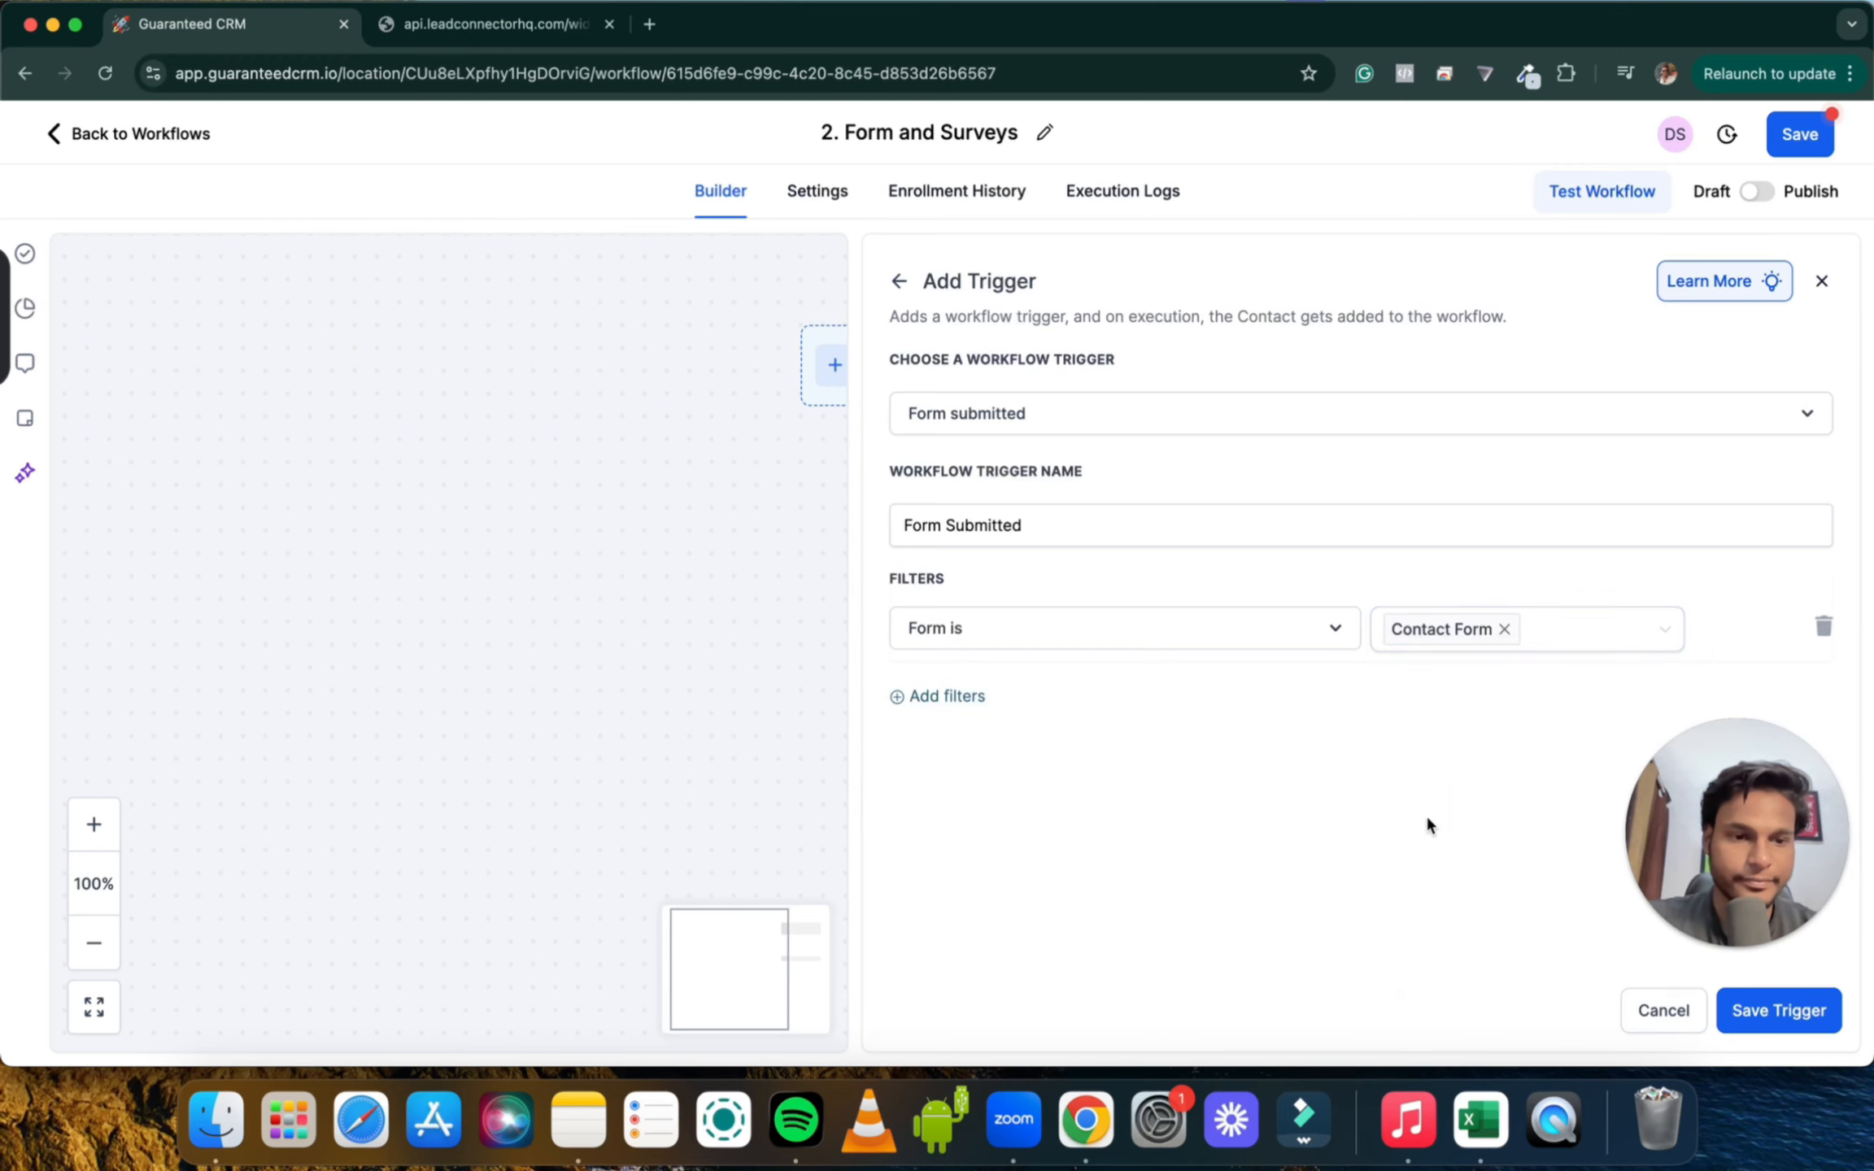
{"action": "left_click", "coordinate": [1751, 1004]}
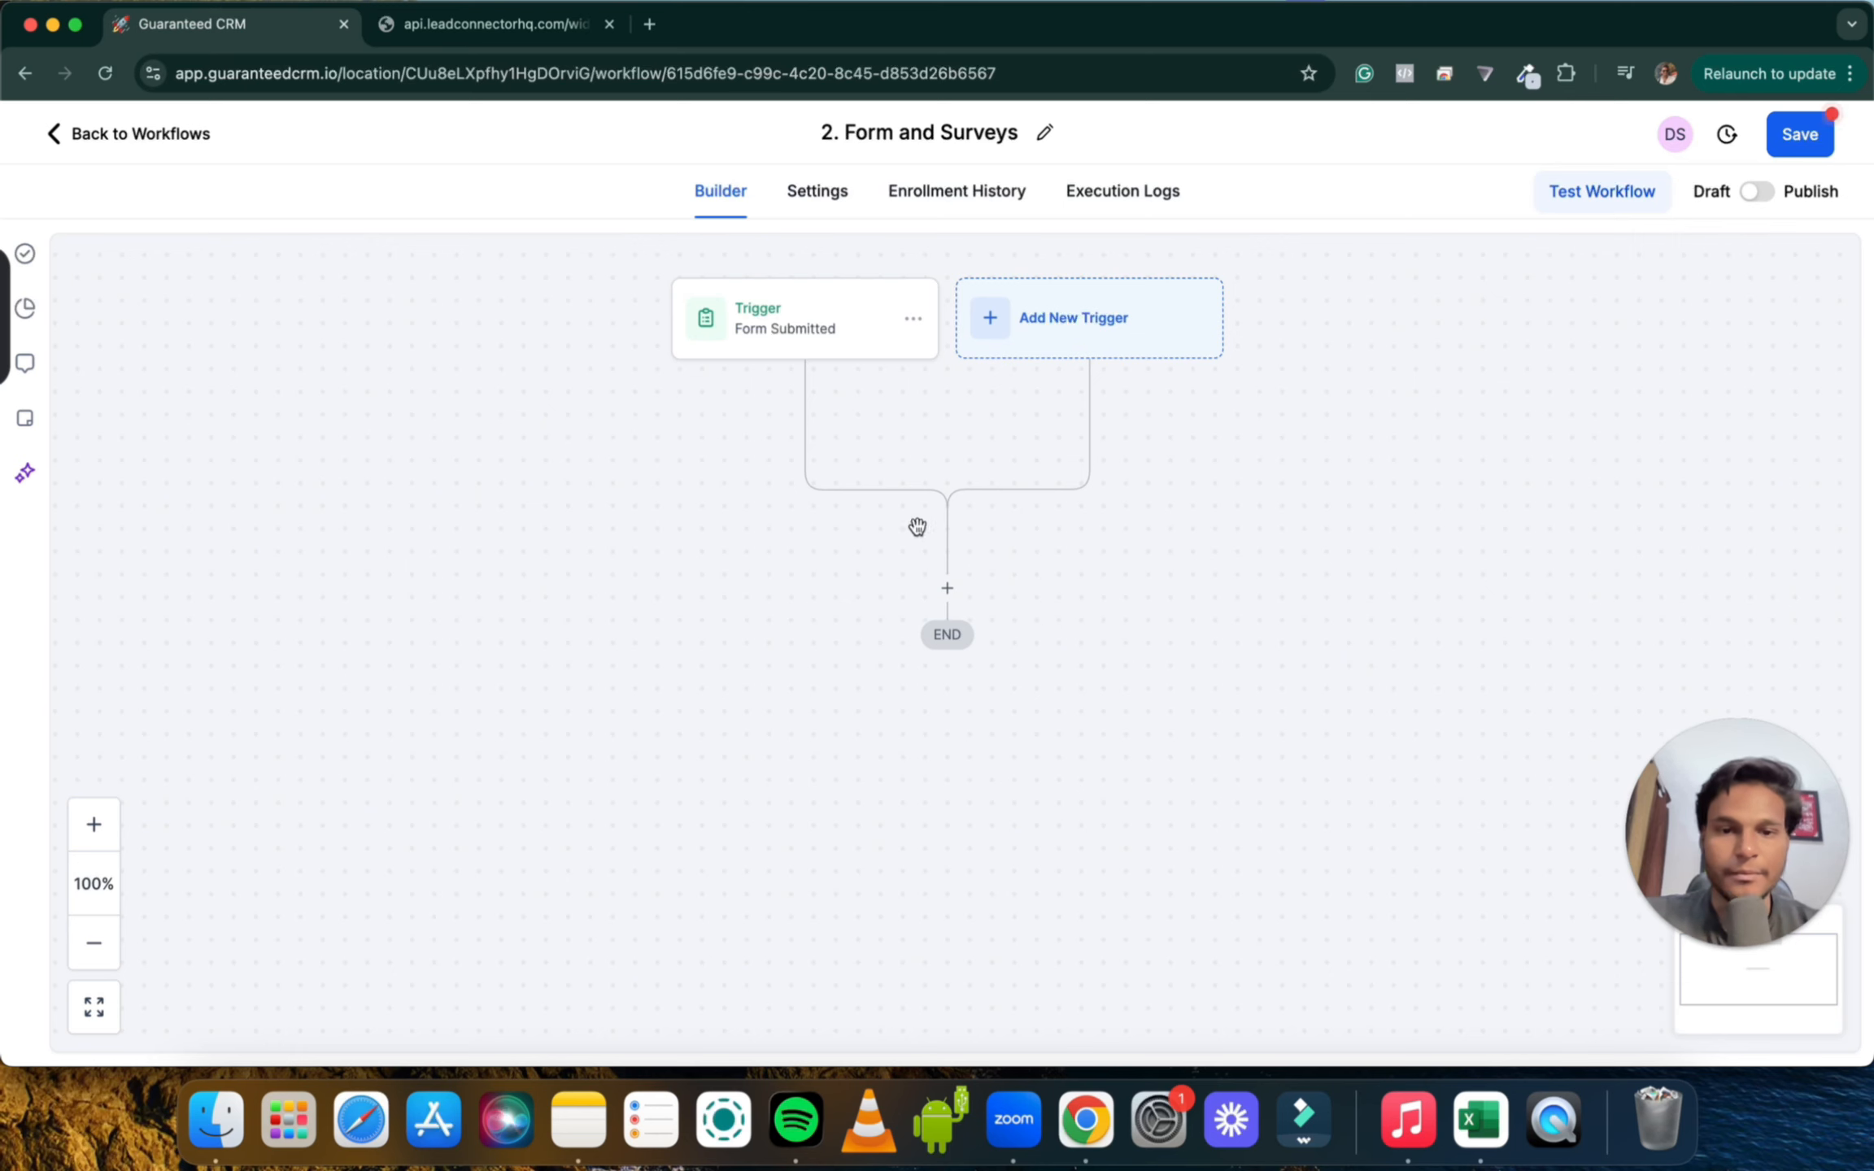
Add a Send Internal Notification action after the trigger with notification type Email
{"action": "left_click", "coordinate": [946, 589]}
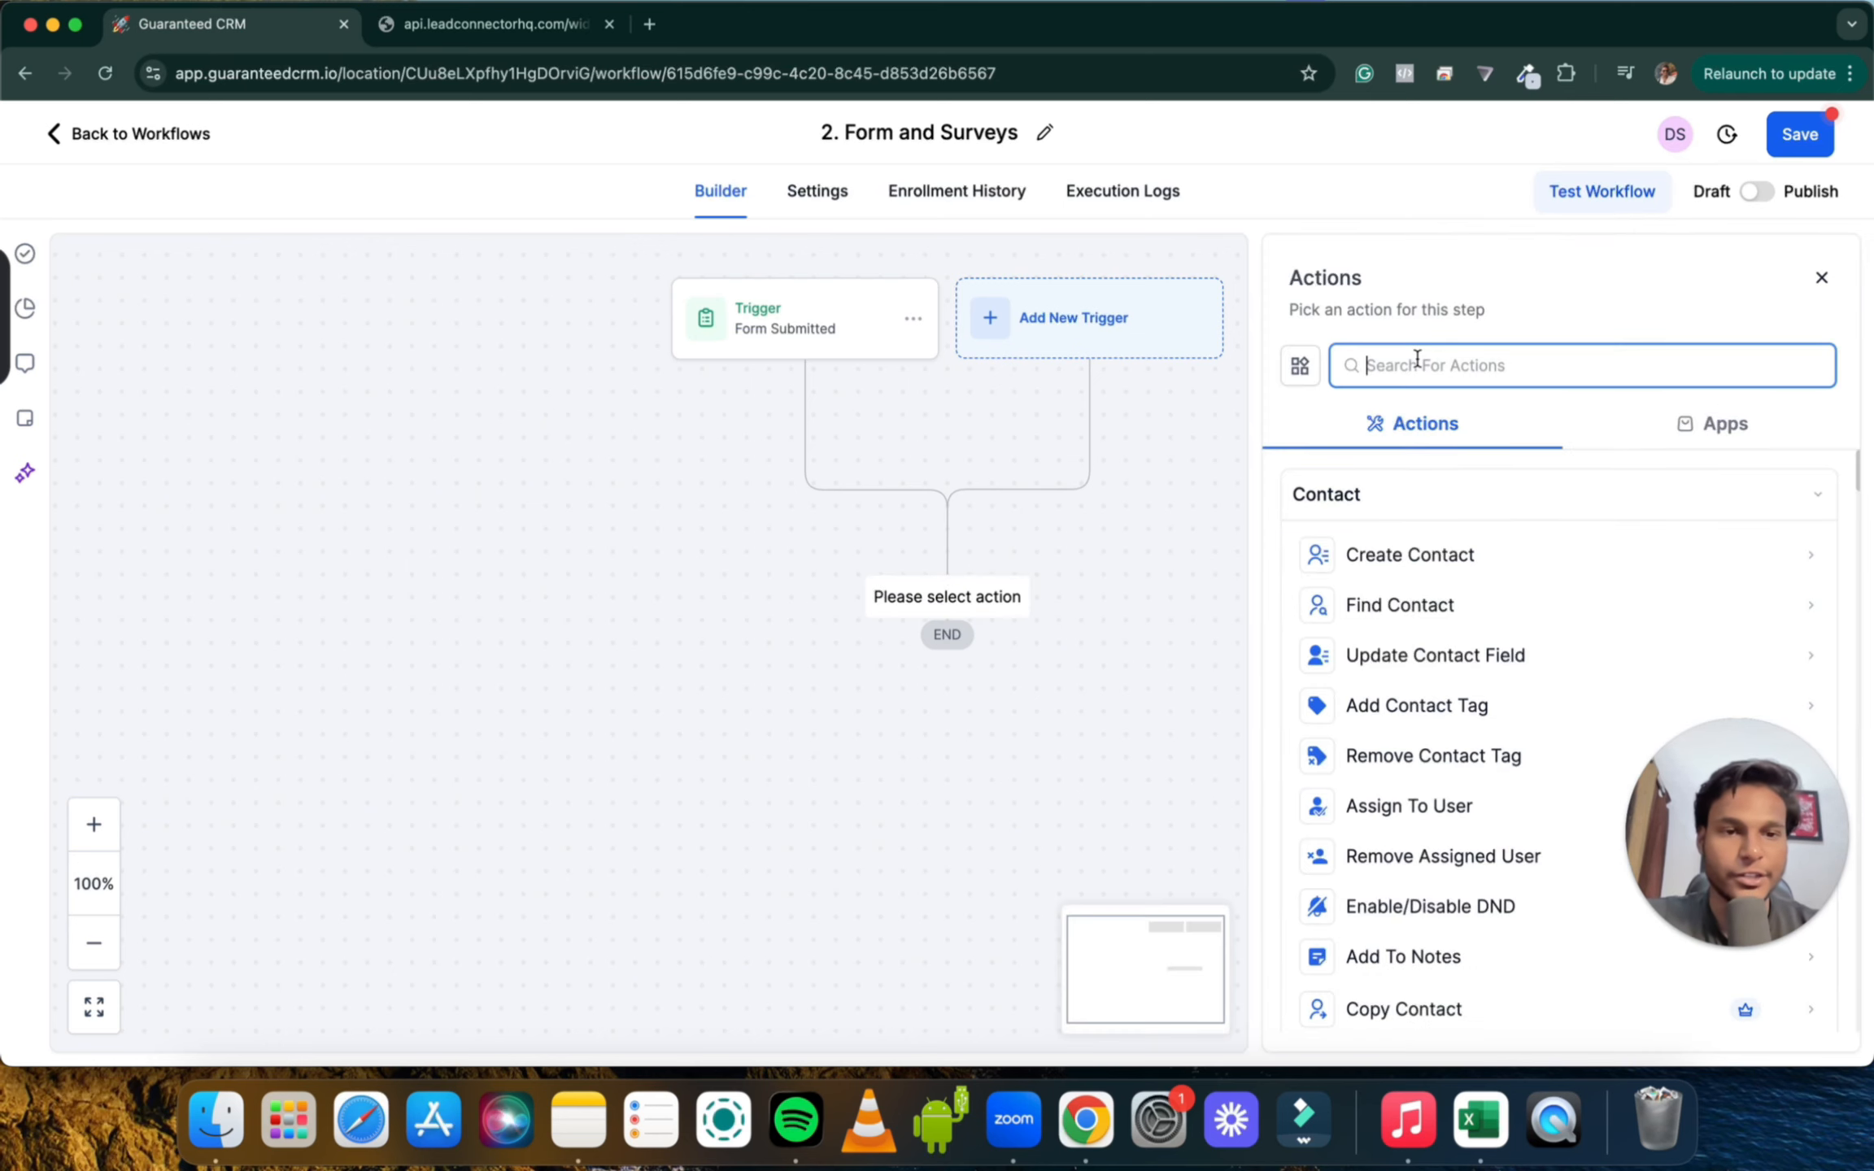
{"action": "type", "text": "inter"}
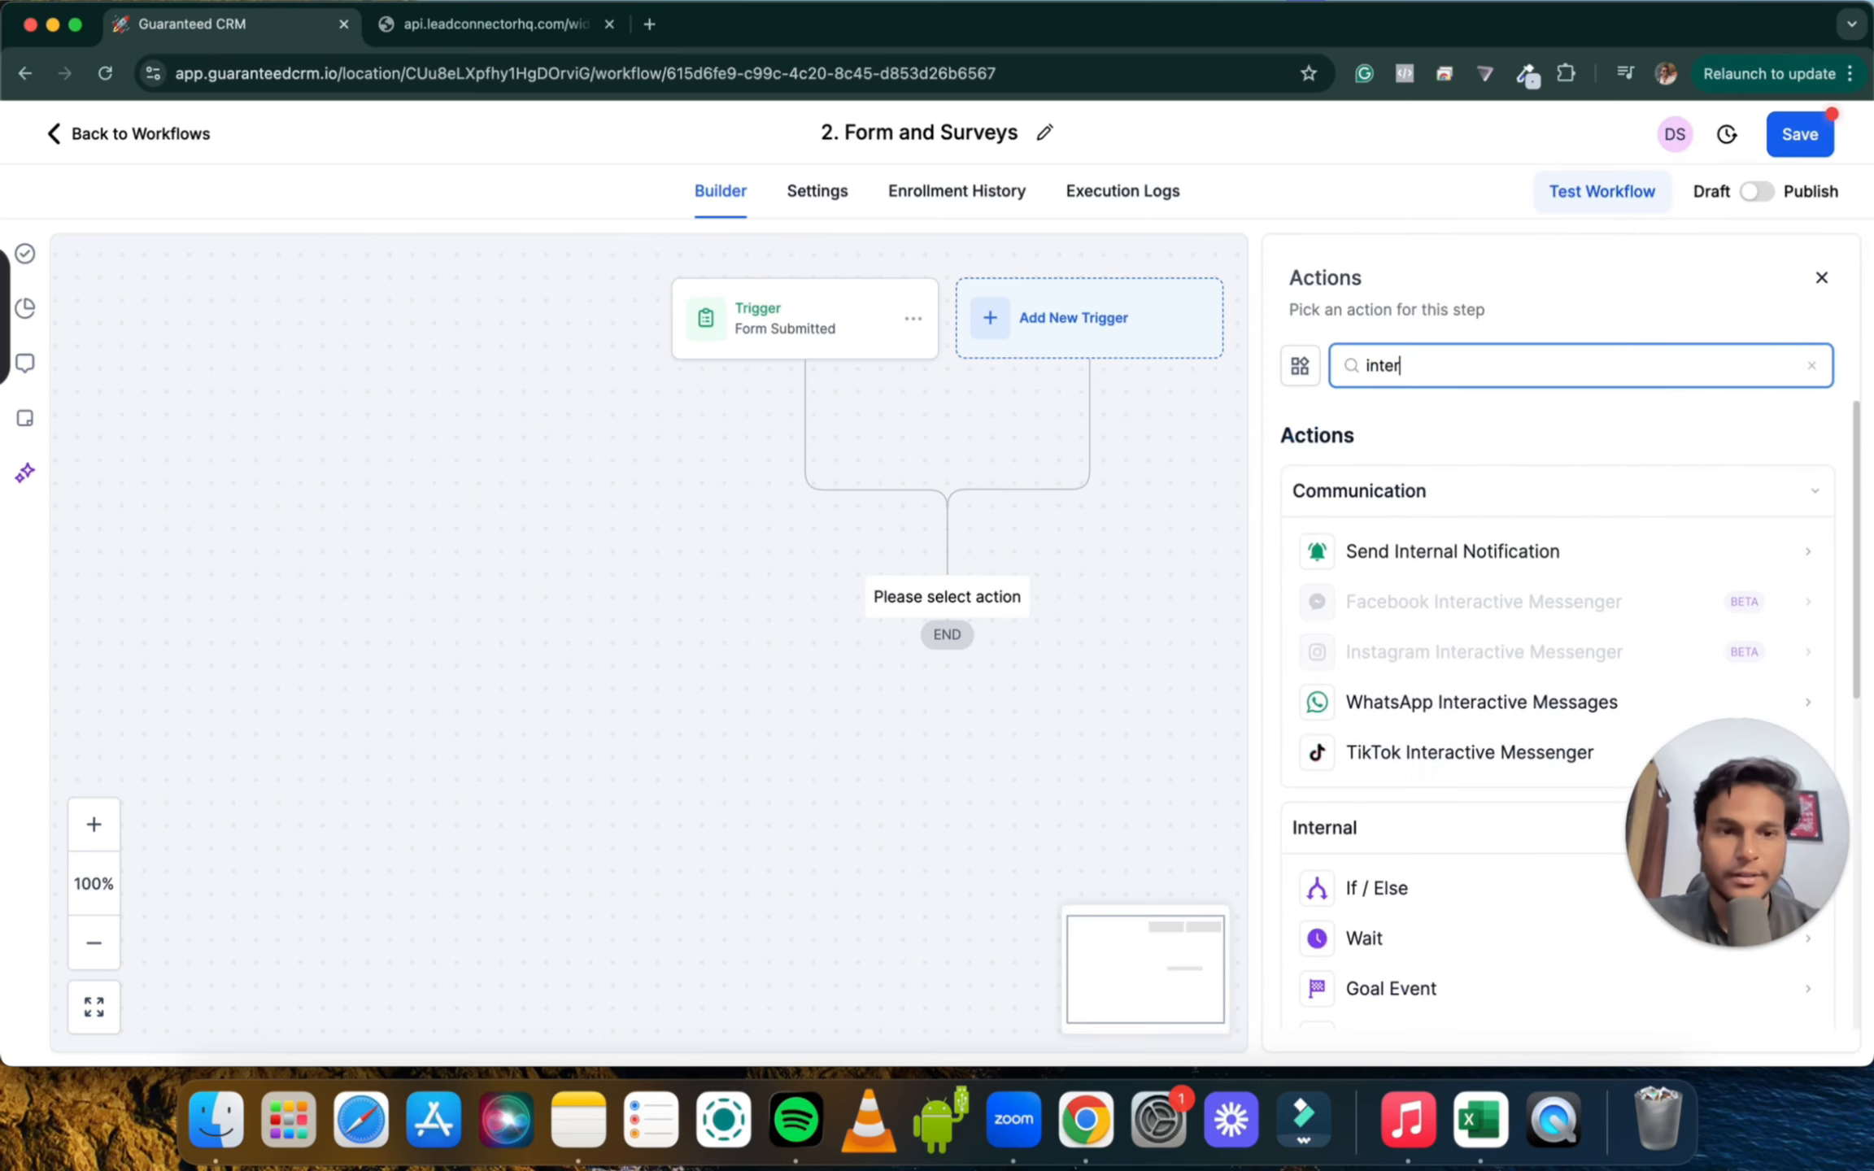
{"action": "left_click", "coordinate": [1428, 549]}
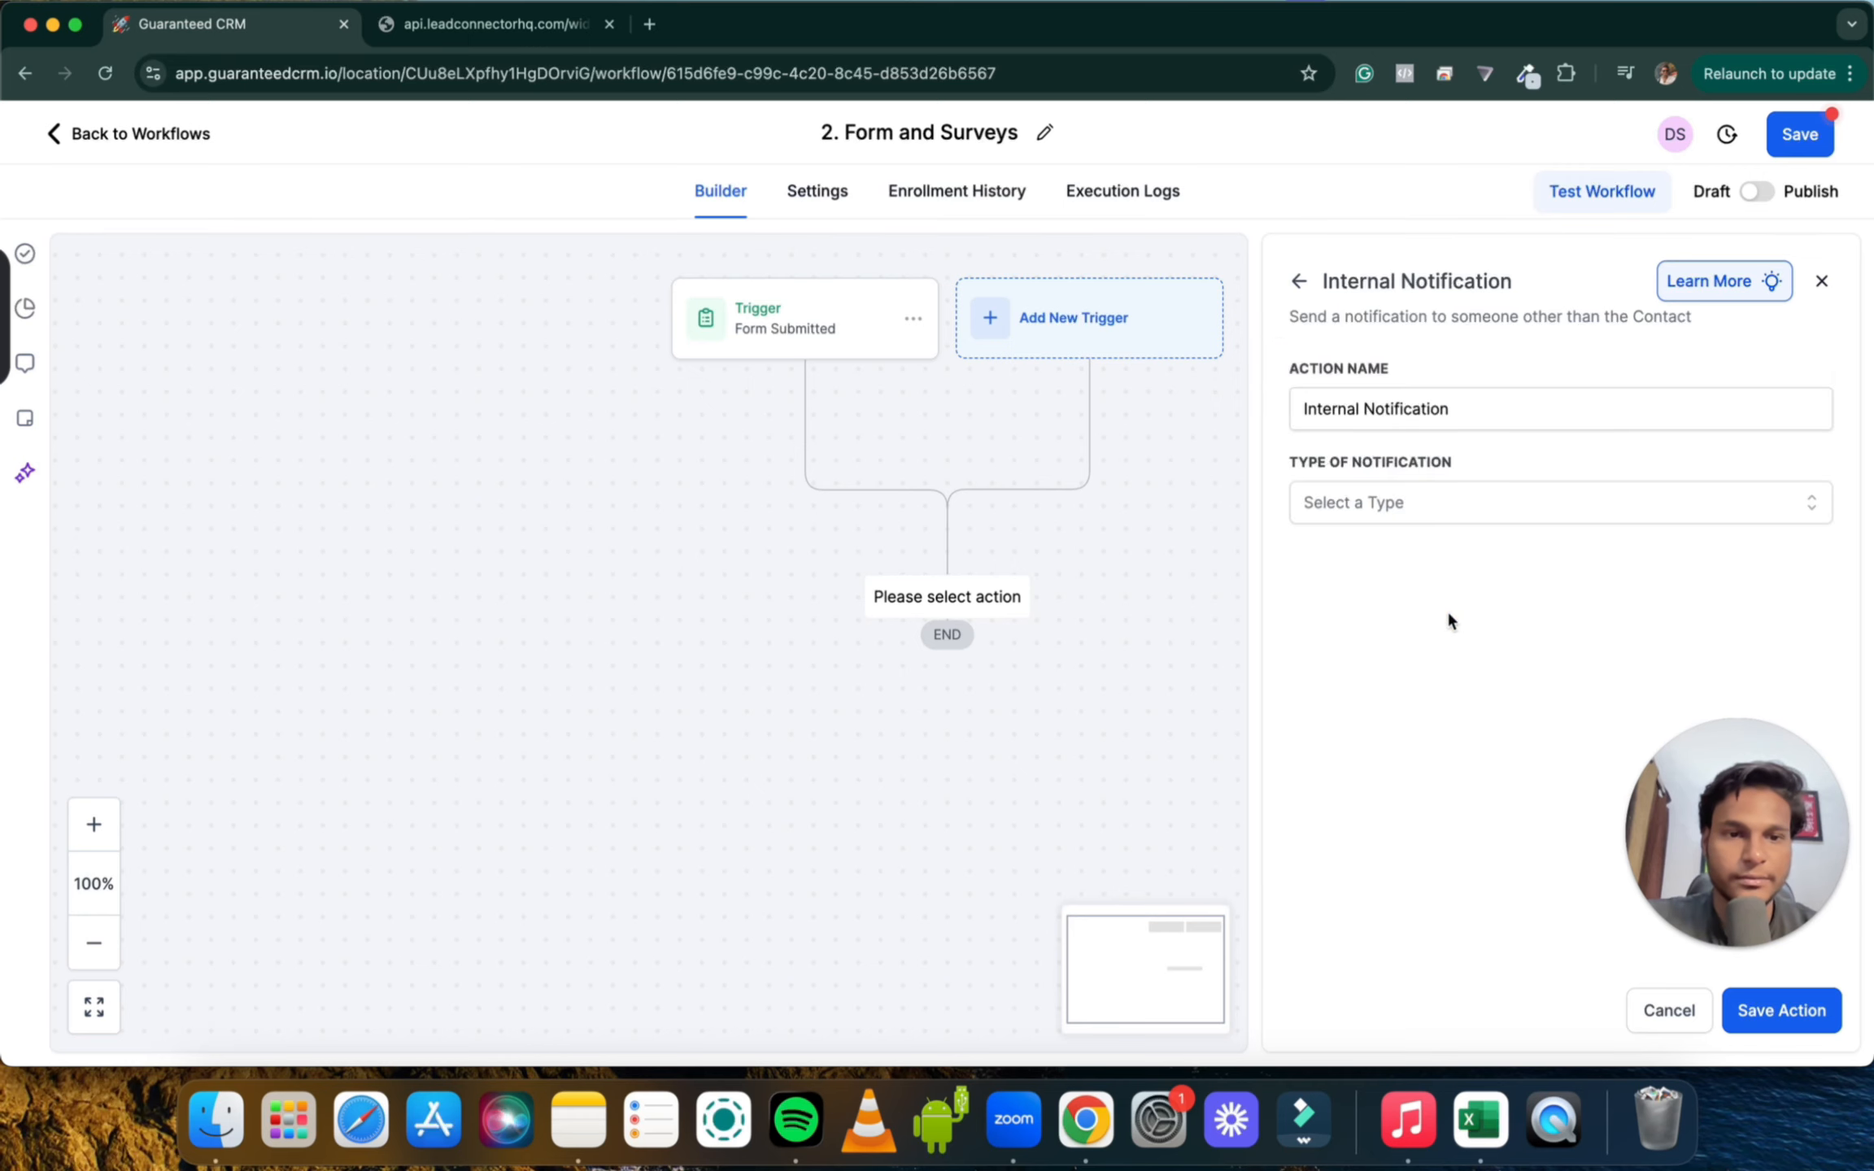
{"action": "left_click", "coordinate": [1390, 498]}
{"action": "left_click", "coordinate": [1389, 547]}
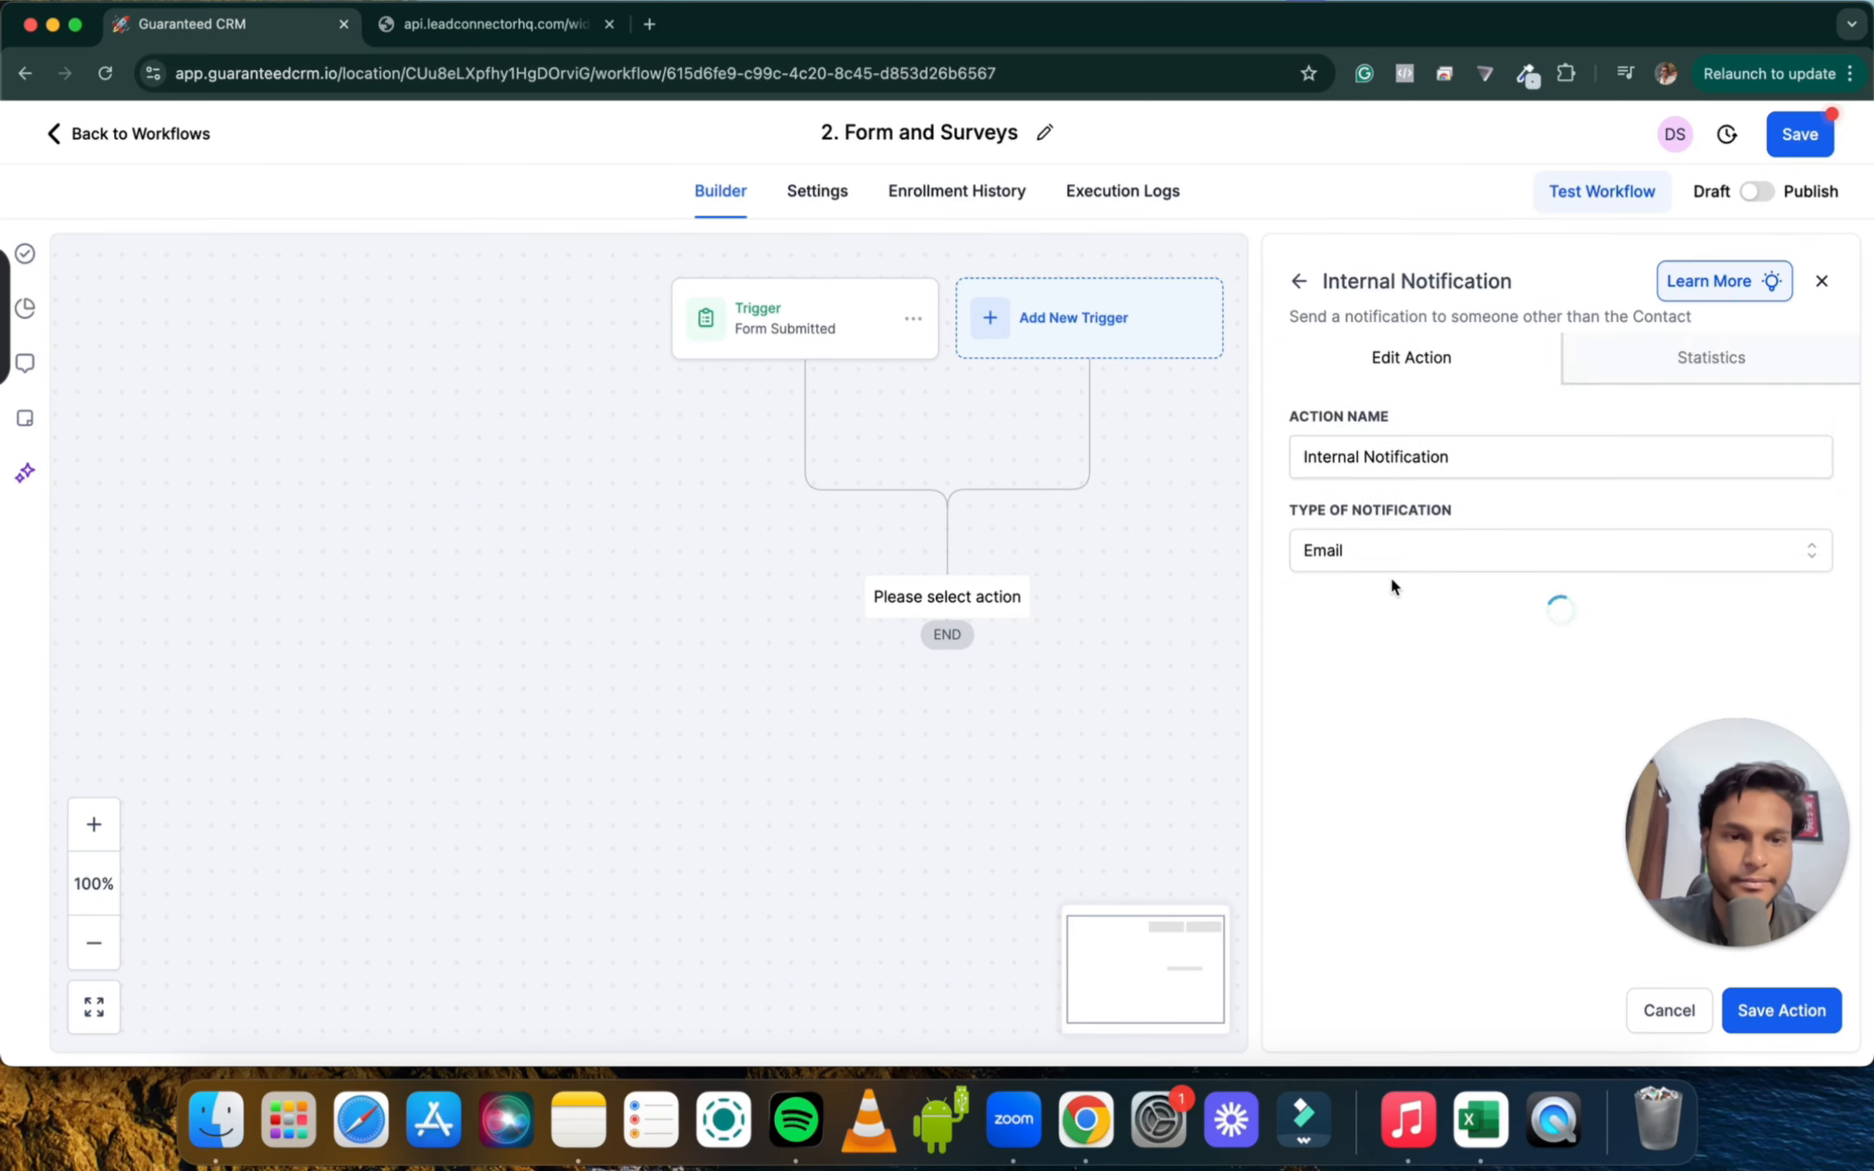
Enter the sender's name and sender e-mail address for the notification
{"action": "scroll", "coordinate": [1389, 575], "scroll_direction": "down", "scroll_amount": 5}
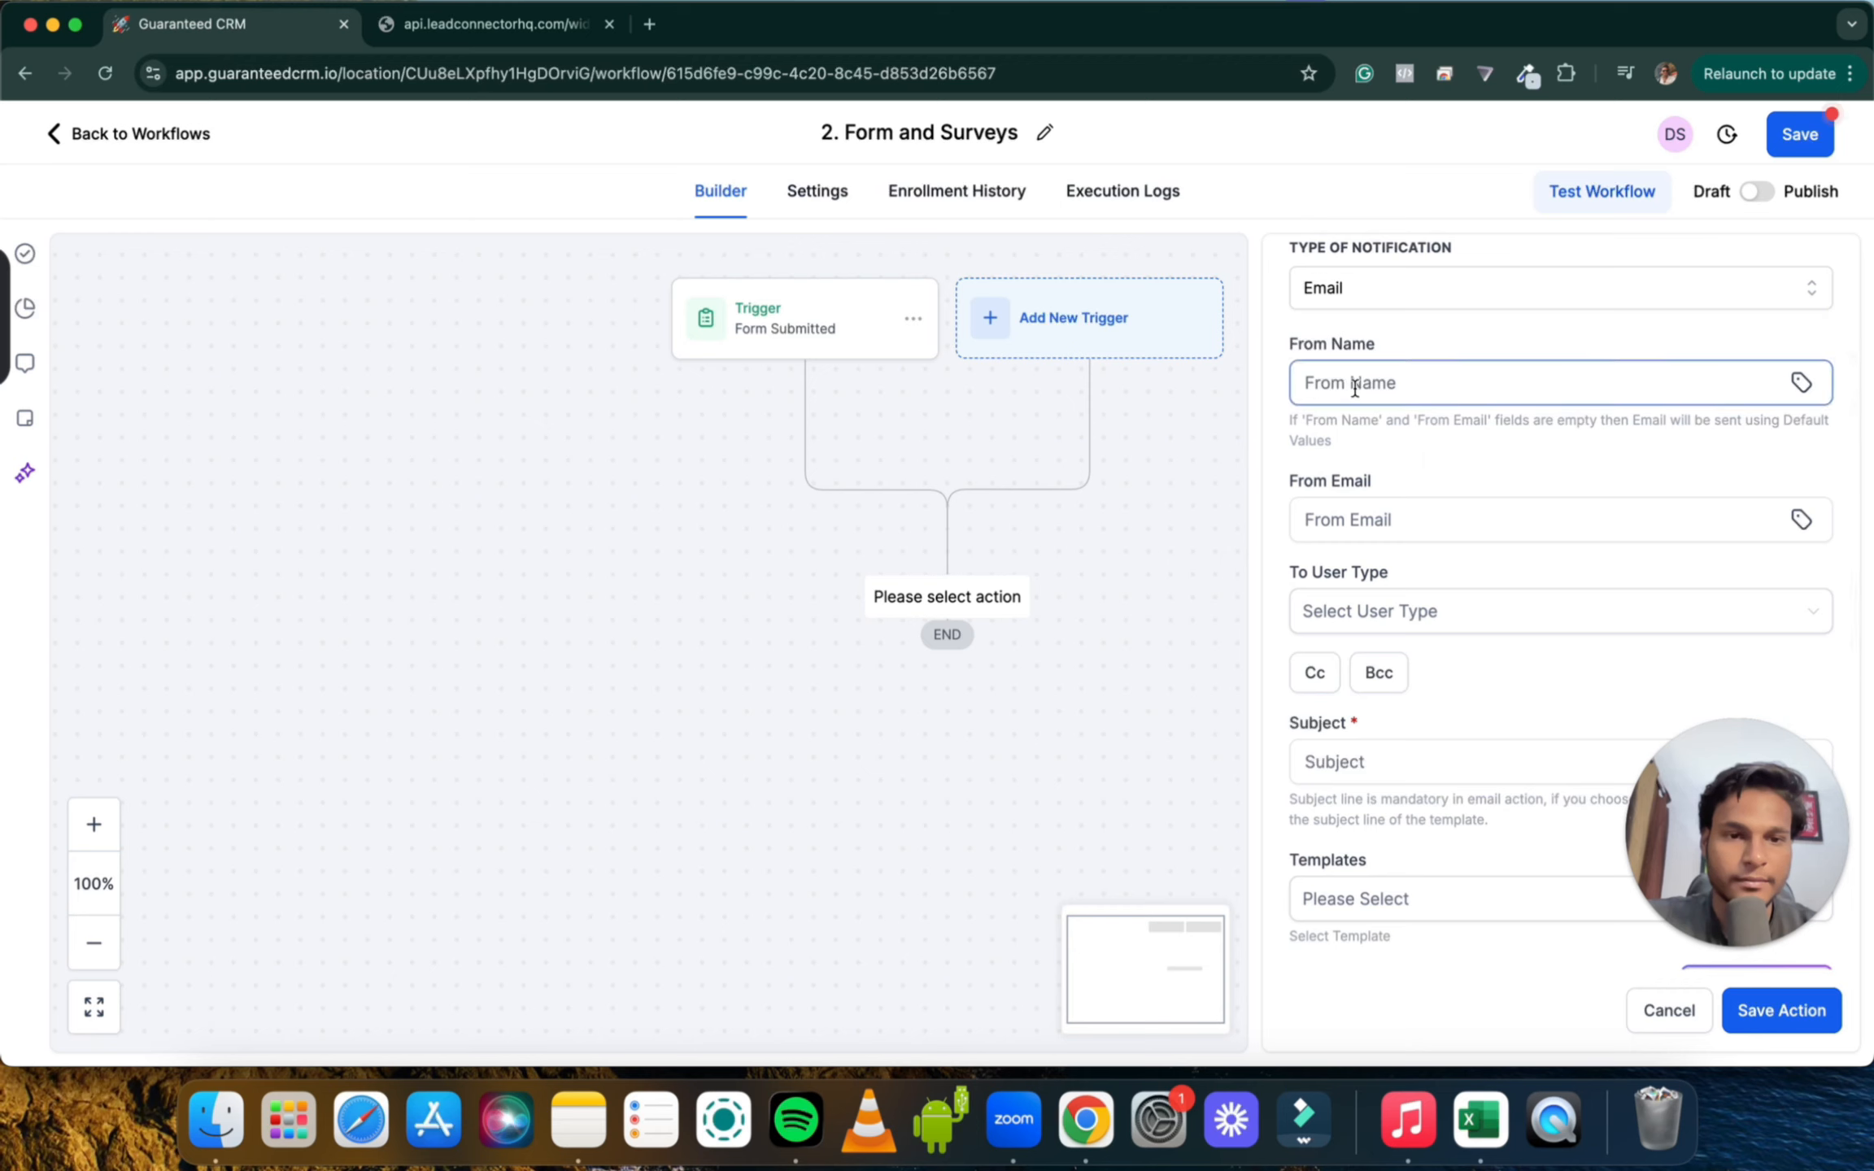
{"action": "left_click", "coordinate": [1354, 384]}
{"action": "type", "text": "Dee"}
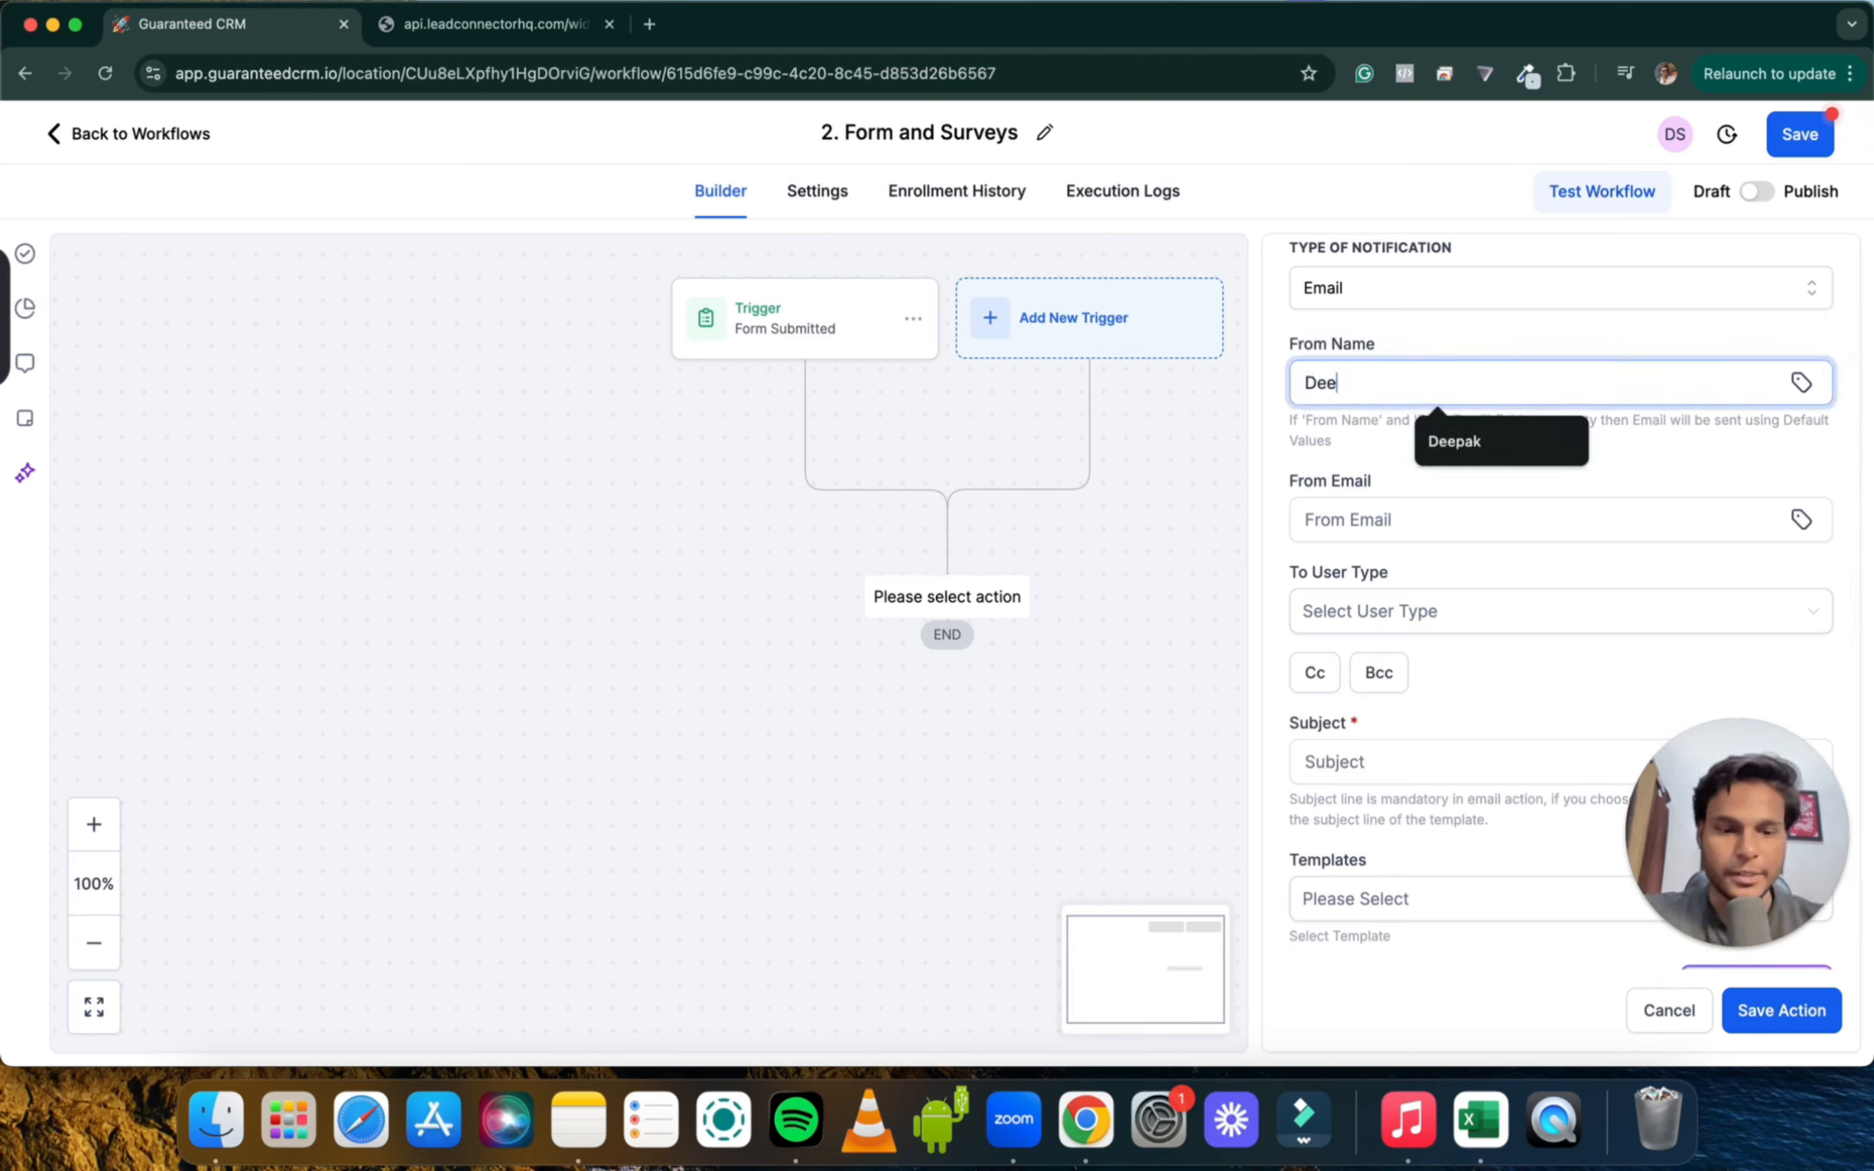
{"action": "type", "text": "pak"}
{"action": "left_click", "coordinate": [1363, 519]}
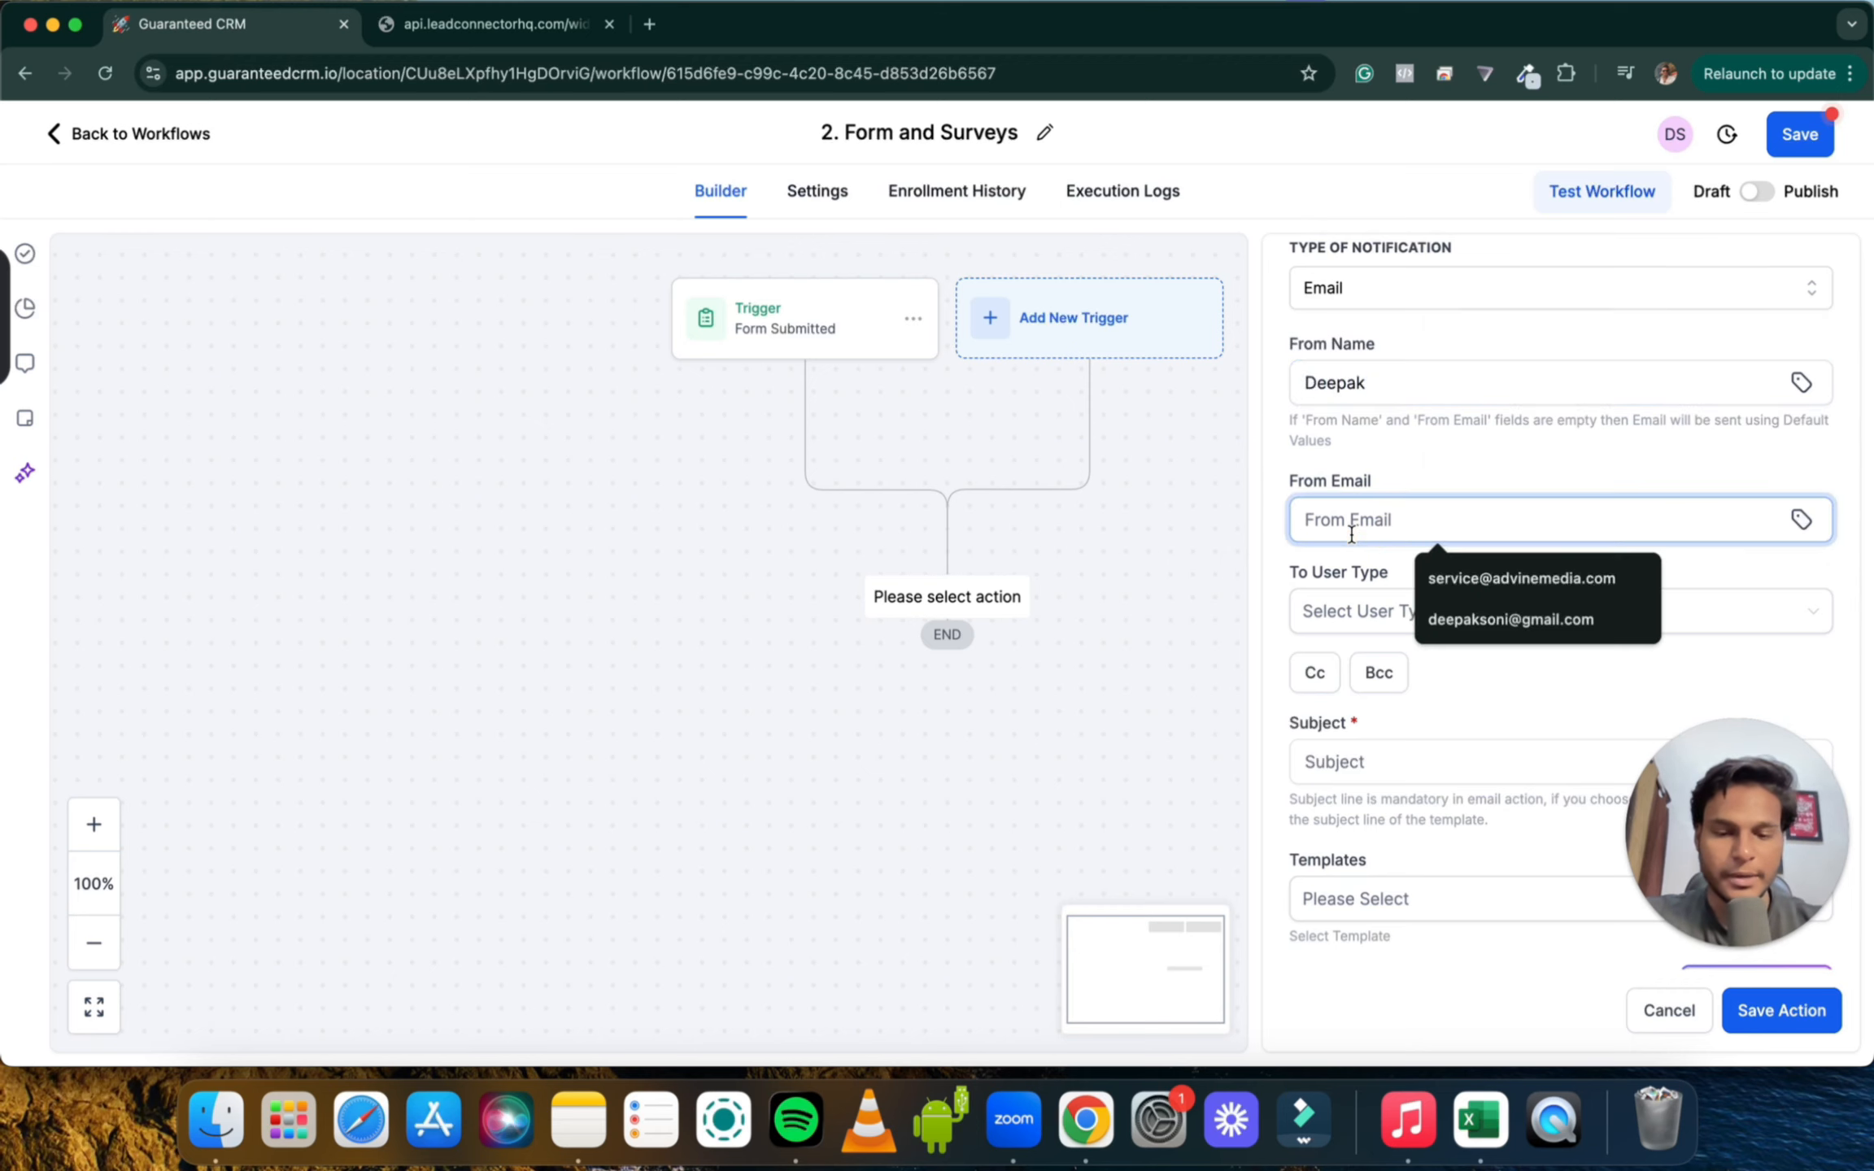
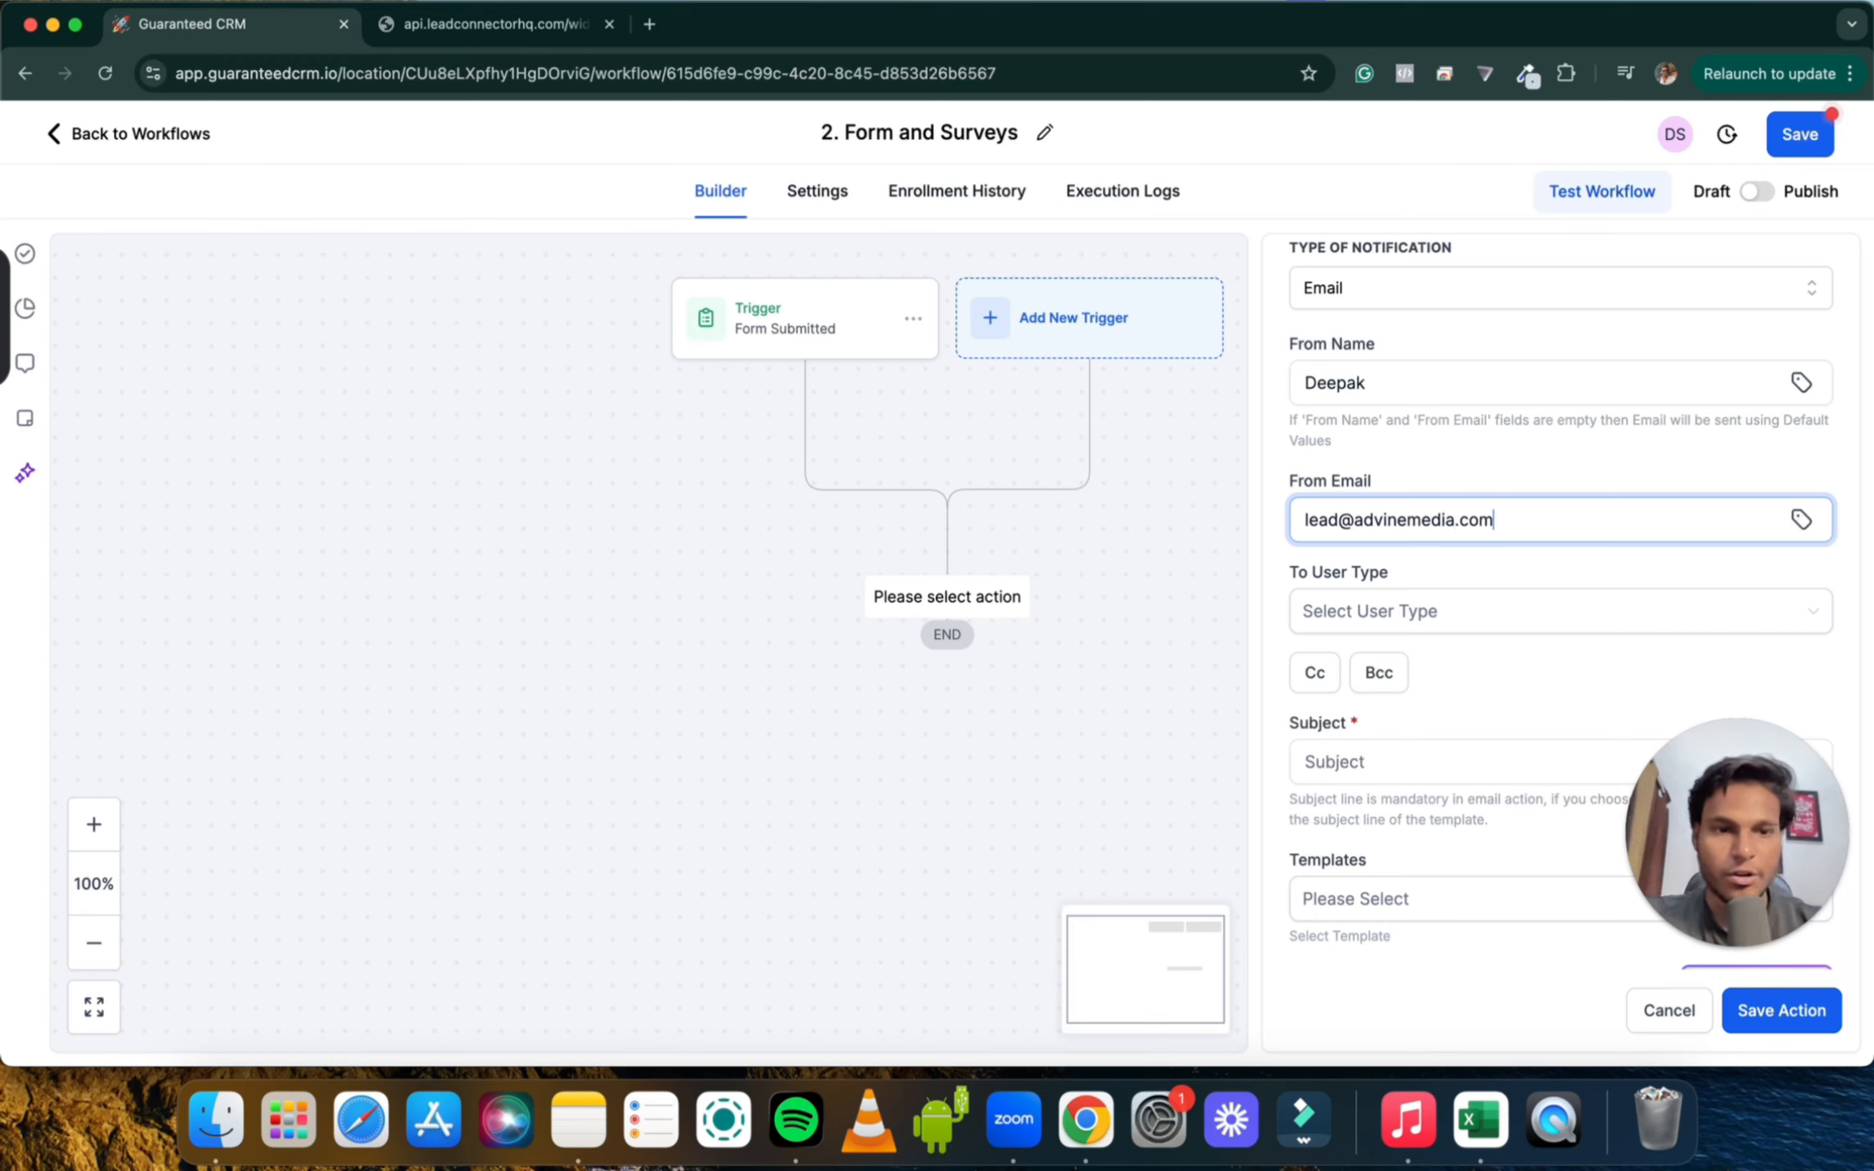
{"action": "scroll", "coordinate": [1432, 519], "scroll_direction": "down", "scroll_amount": 2}
{"action": "left_click", "coordinate": [1408, 510]}
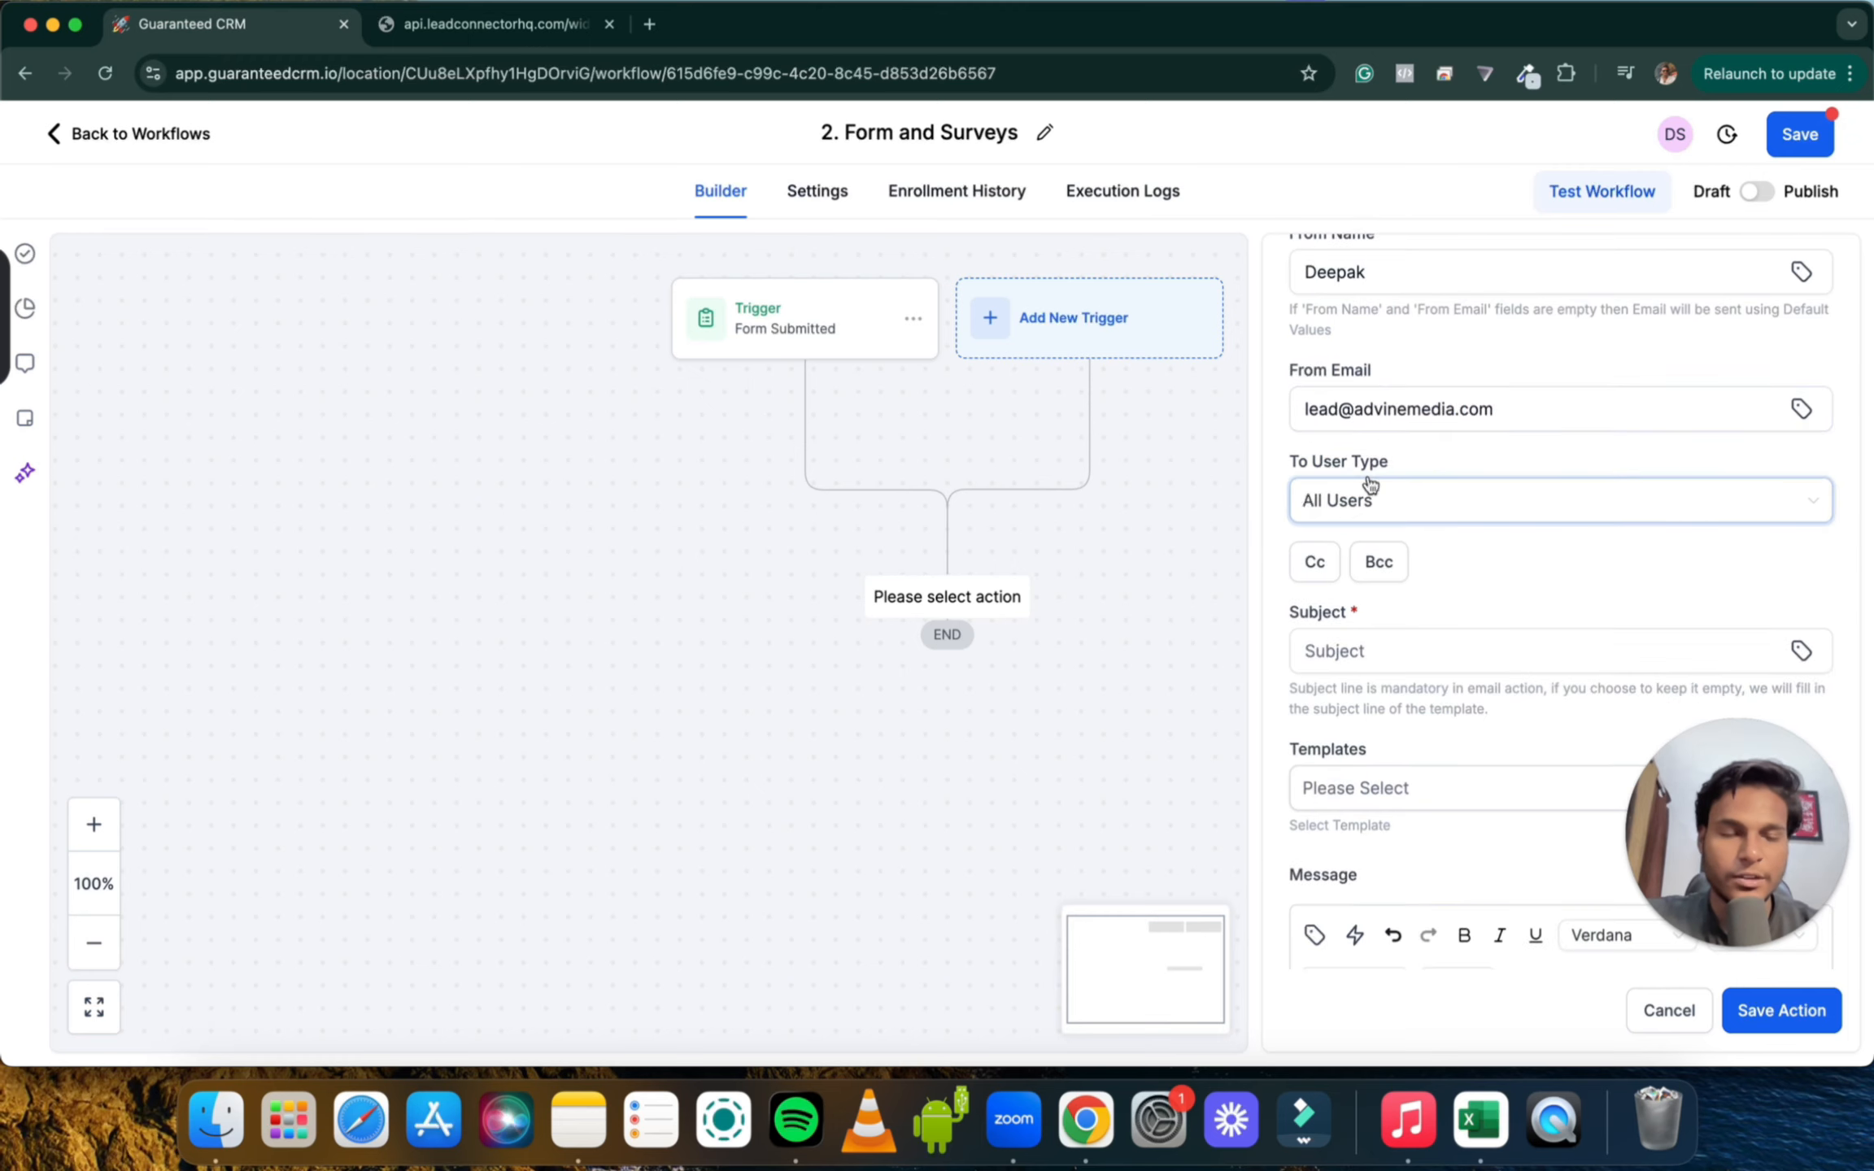
Set the recipient type to Custom Email and enter the recipient address
{"action": "left_click", "coordinate": [1415, 500]}
{"action": "left_click", "coordinate": [1400, 676]}
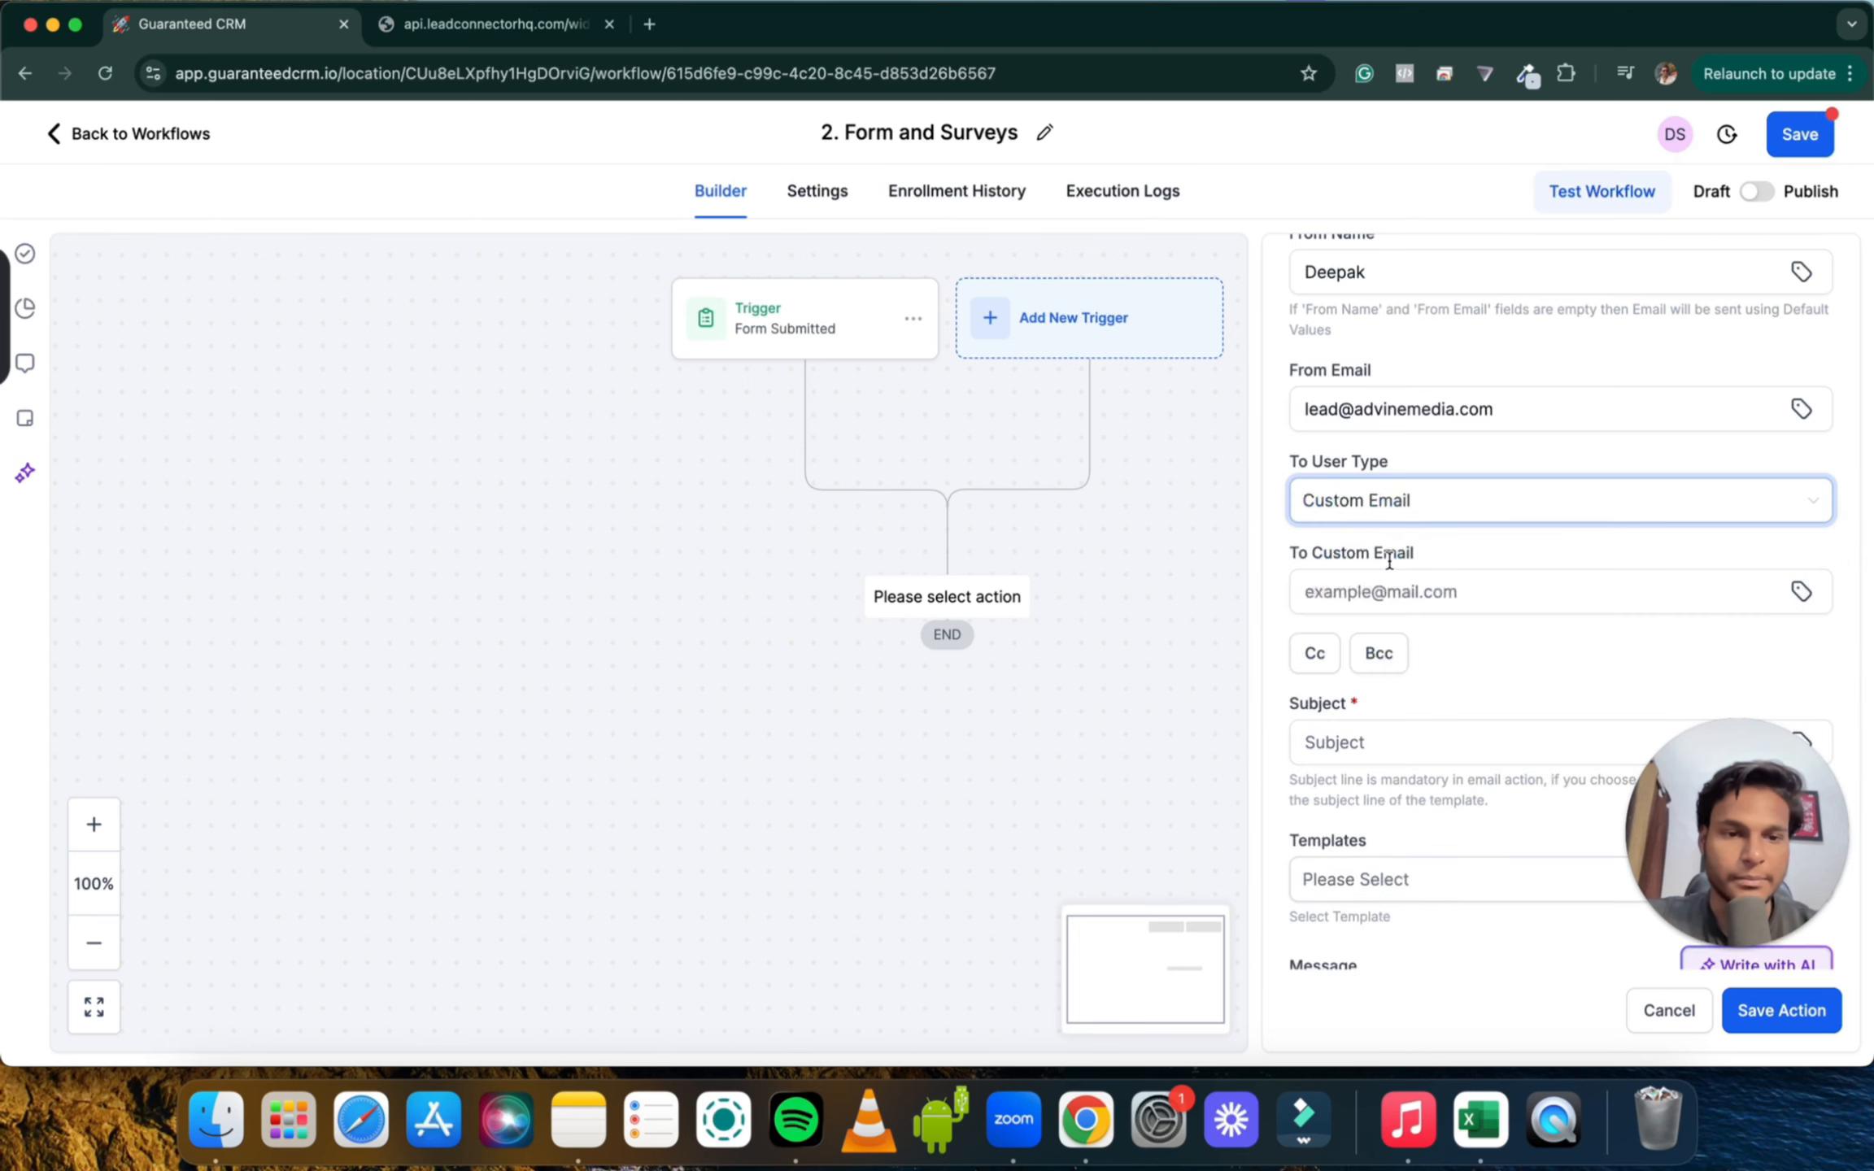
{"action": "left_click", "coordinate": [1386, 589]}
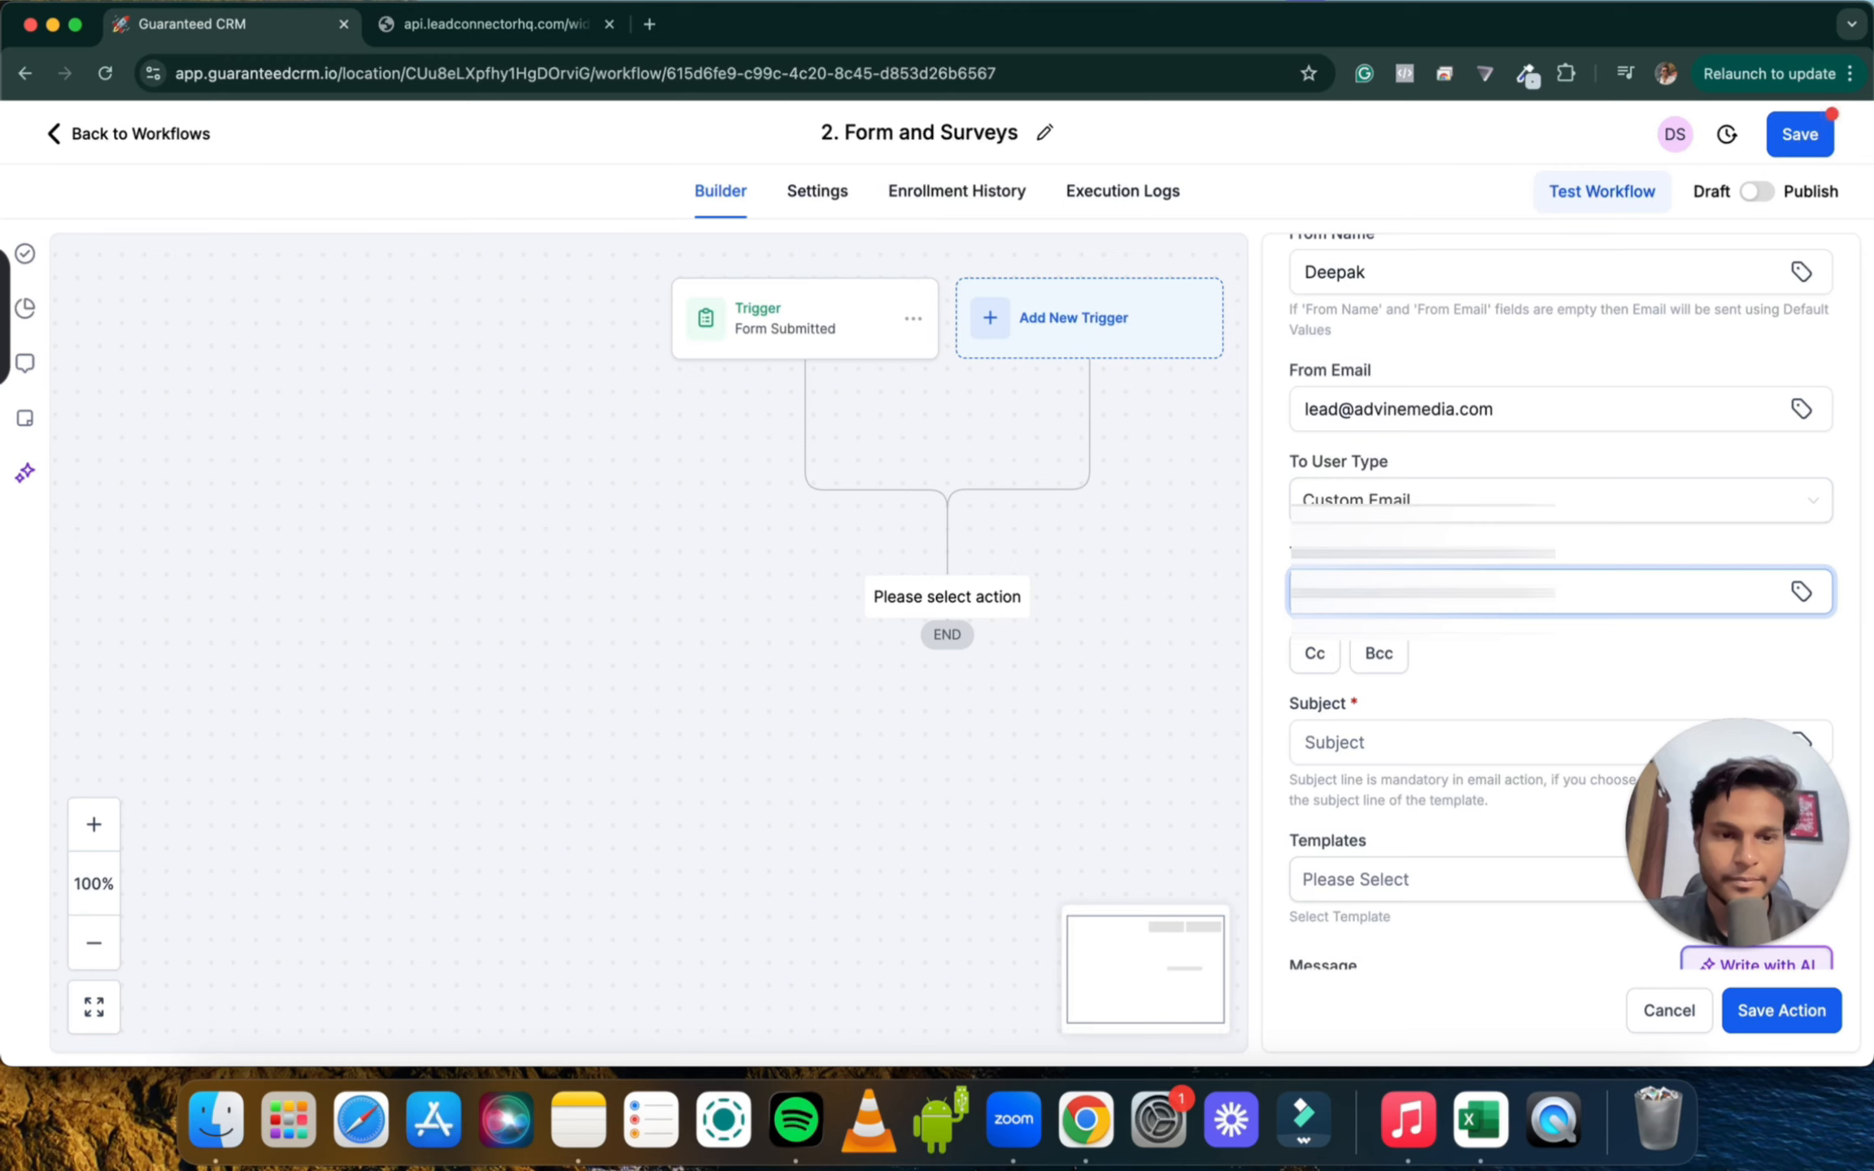
{"action": "left_click", "coordinate": [1594, 655]}
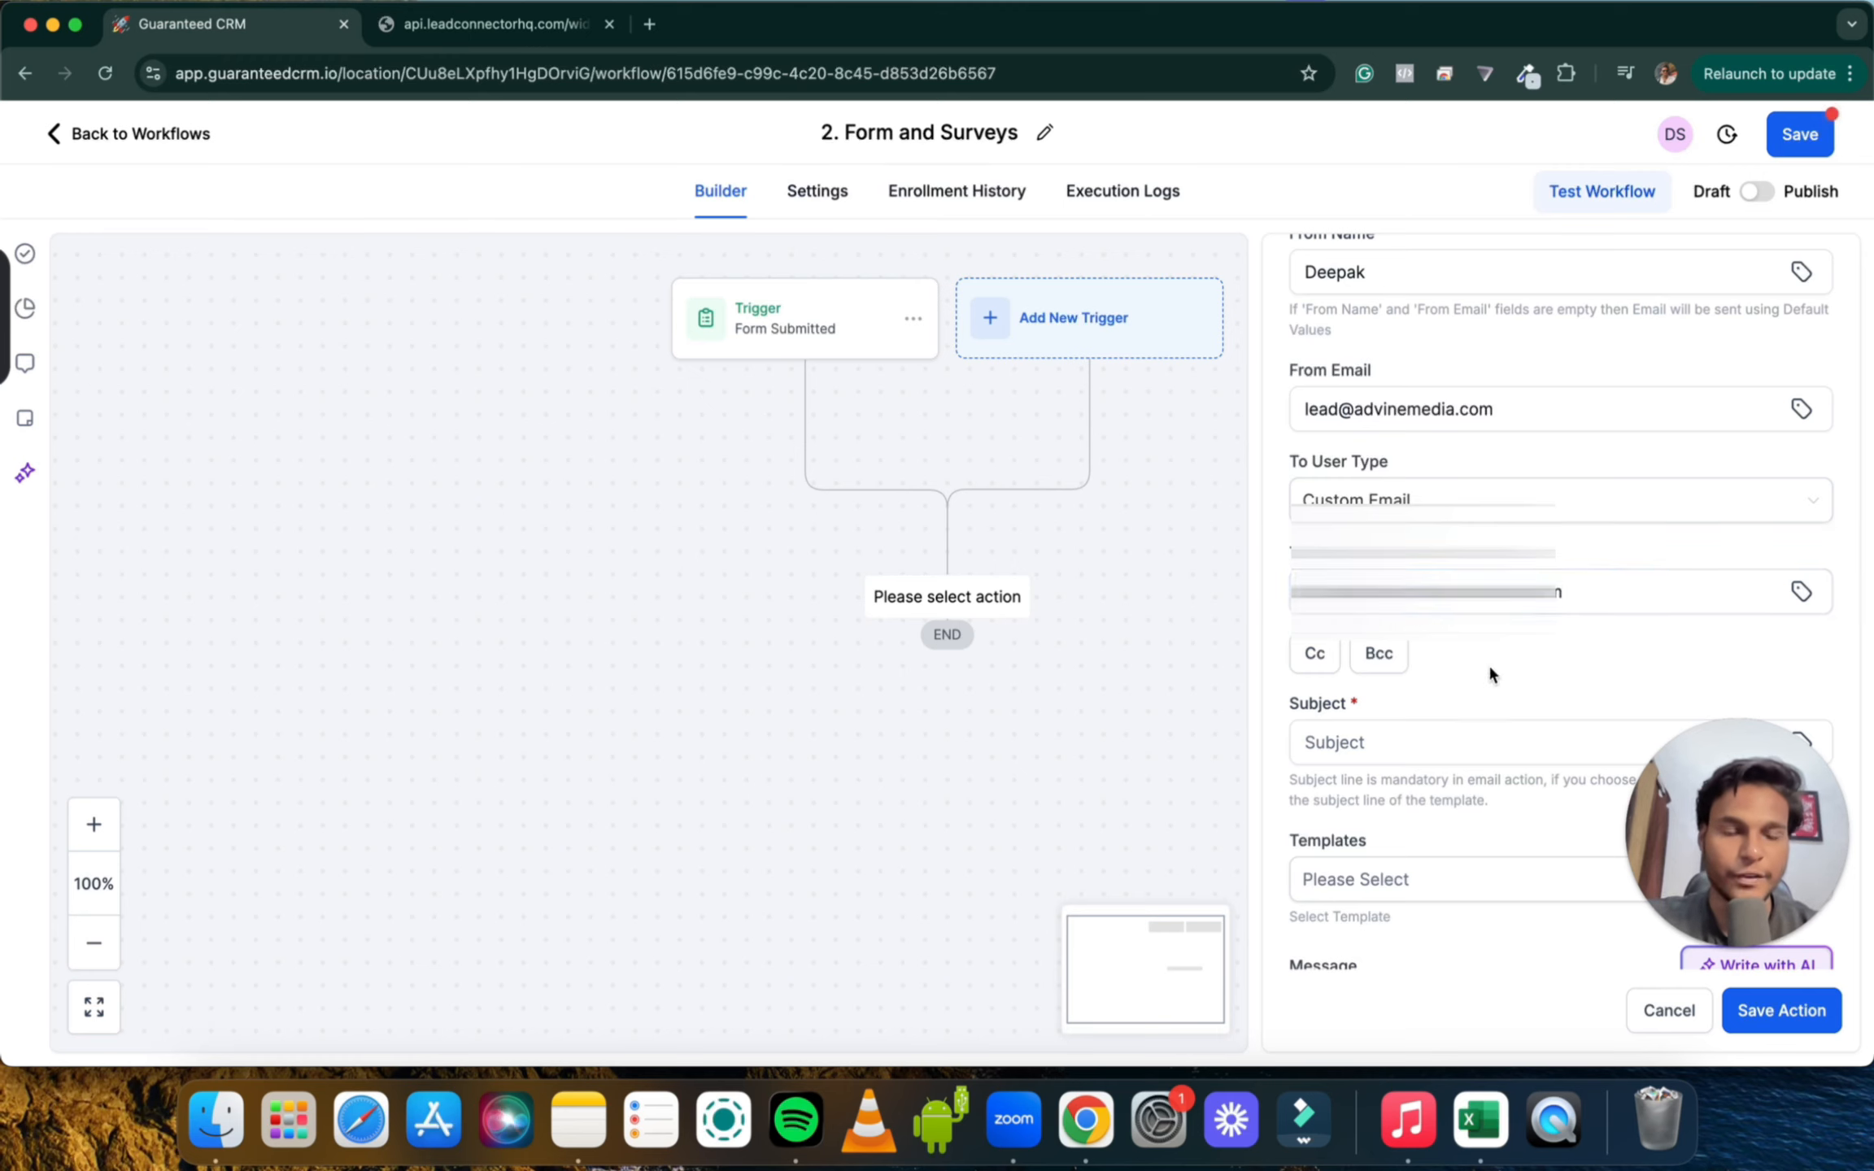
{"action": "scroll", "coordinate": [1489, 663], "scroll_direction": "down", "scroll_amount": 3}
Enter 'New Lead Registered' as the notification email subject
{"action": "left_click", "coordinate": [1368, 478]}
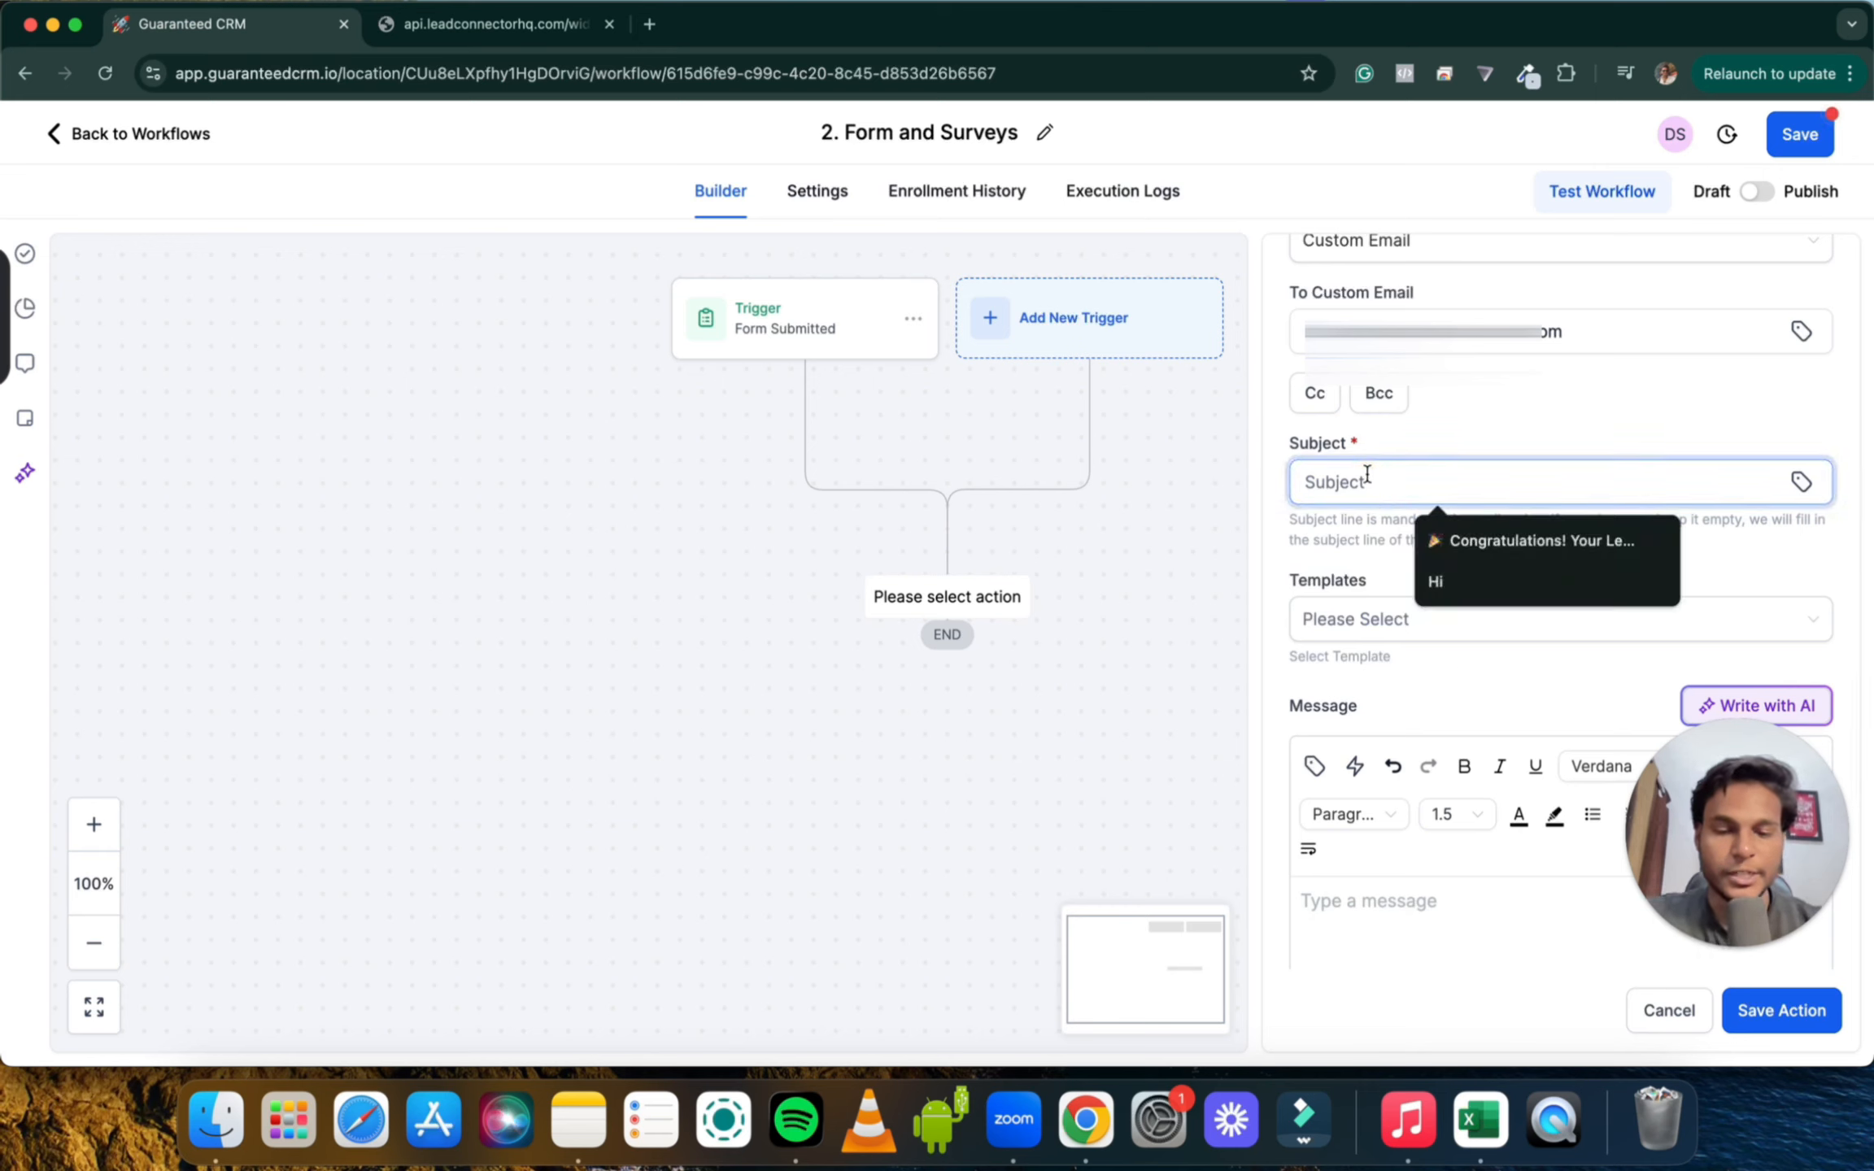
{"action": "type", "text": "New Lead Registered"}
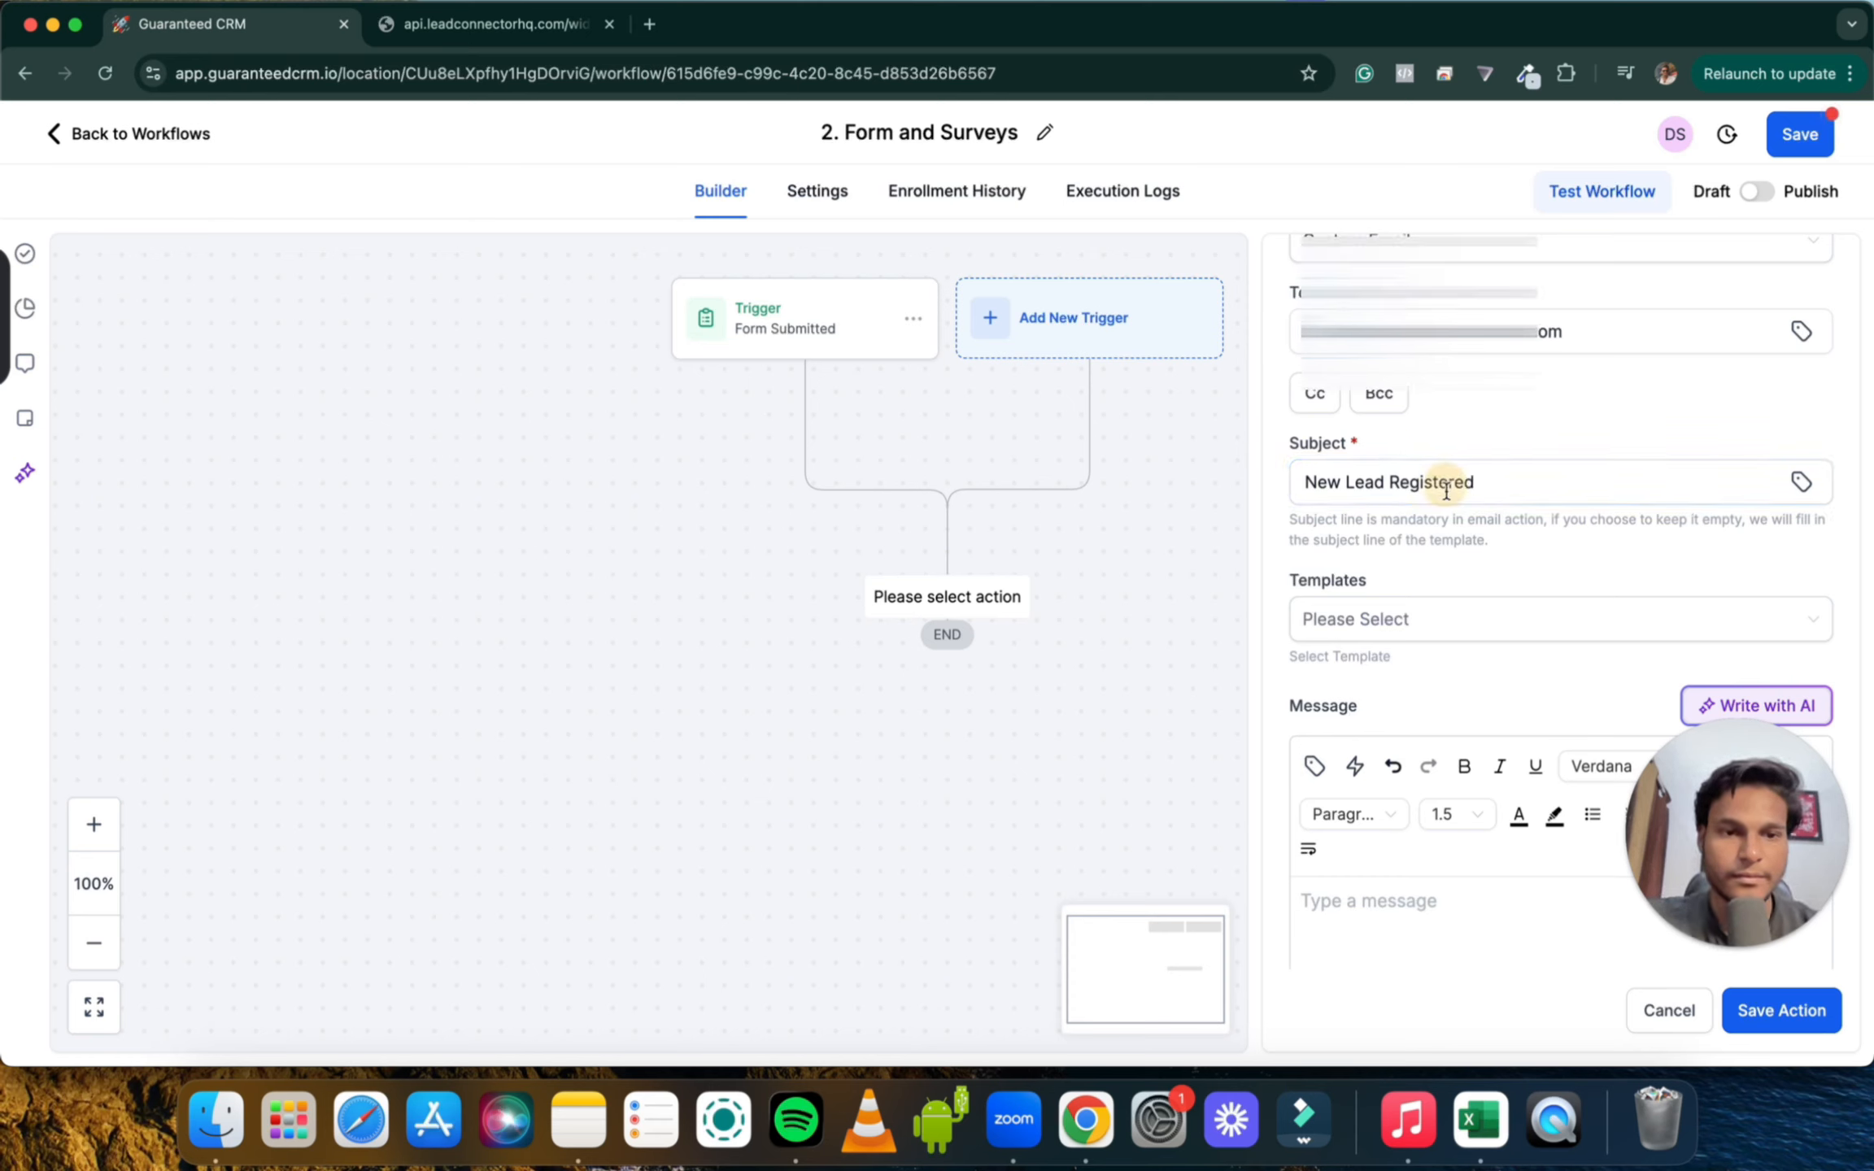
{"action": "scroll", "coordinate": [1443, 513], "scroll_direction": "down", "scroll_amount": 4}
{"action": "left_click", "coordinate": [1334, 484]}
{"action": "scroll", "coordinate": [1406, 552], "scroll_direction": "down", "scroll_amount": 6}
Start the message body with 'New' and insert the contact full name placeholder
{"action": "left_click", "coordinate": [1342, 581]}
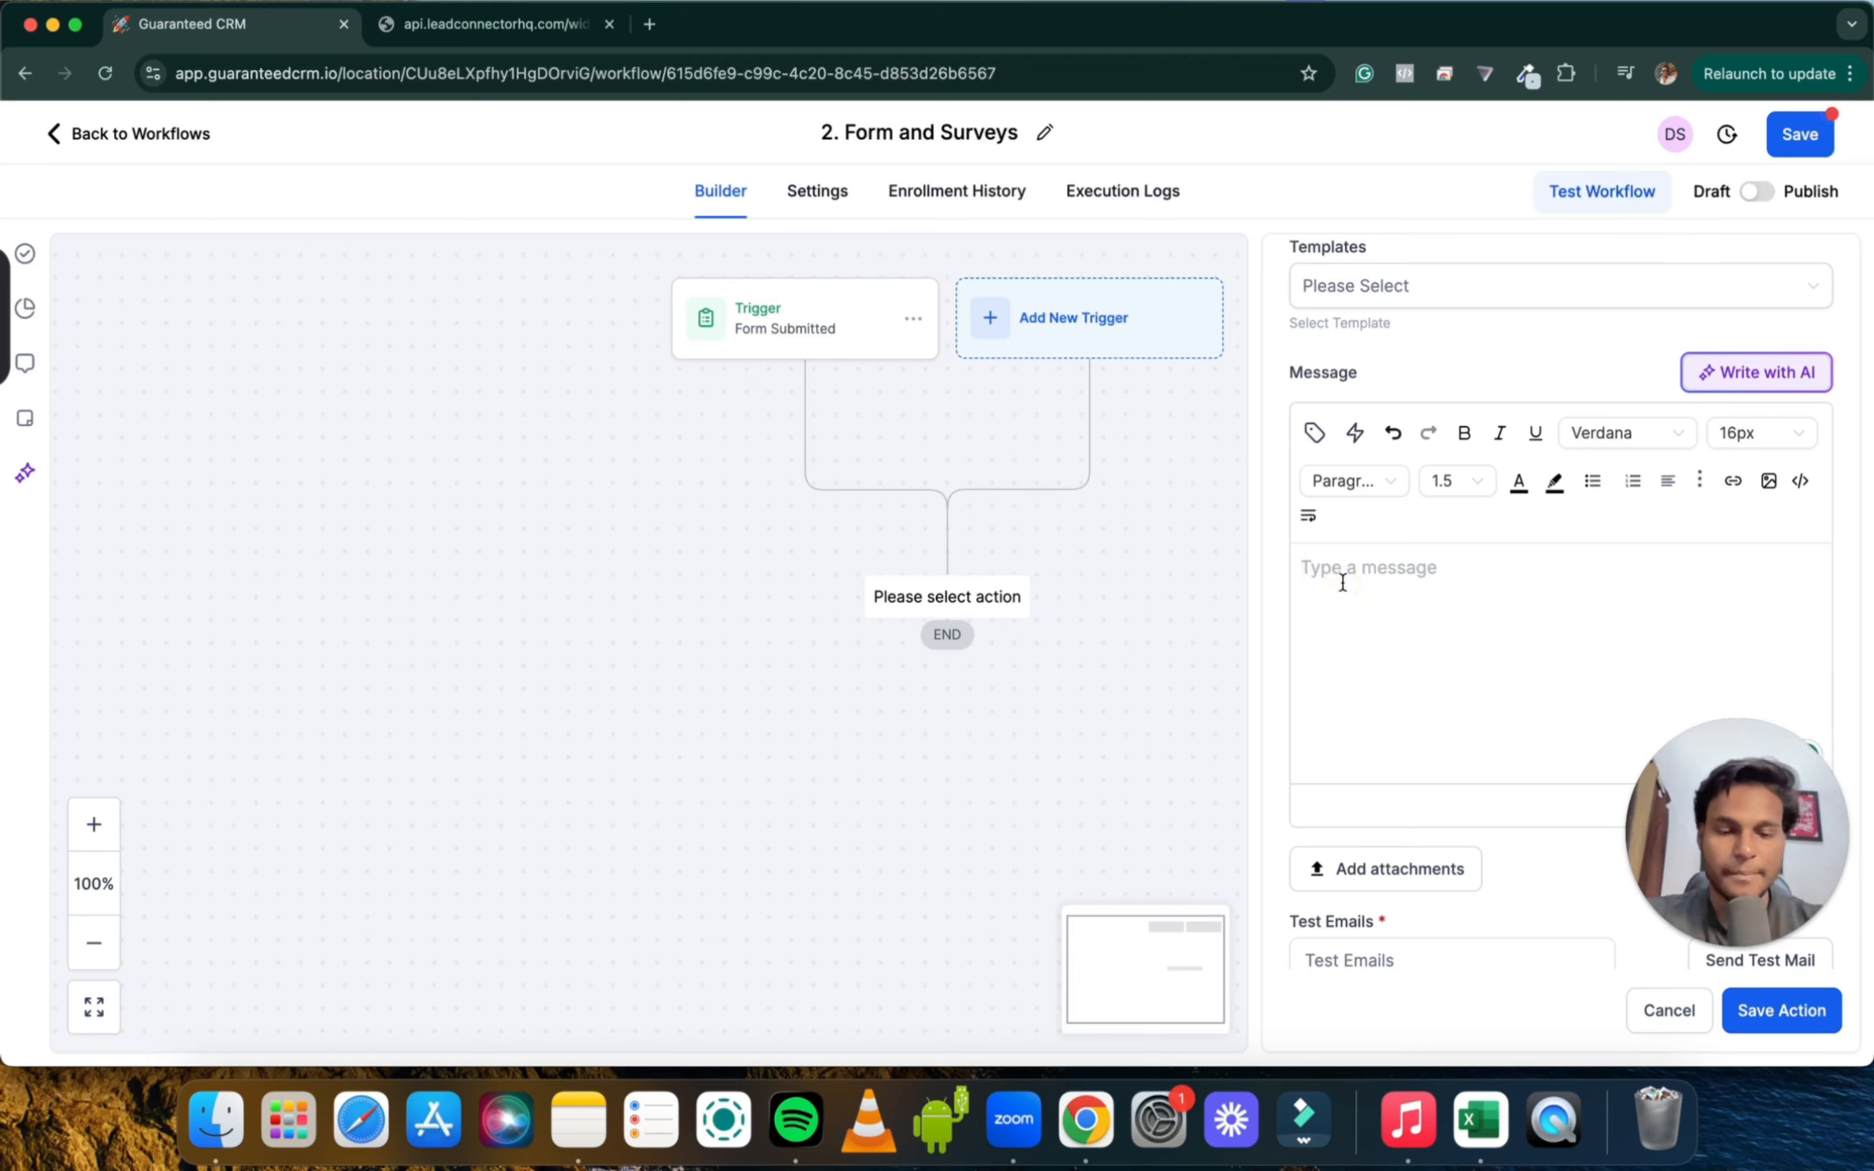
{"action": "type", "text": "New Lead in the Pipeline"}
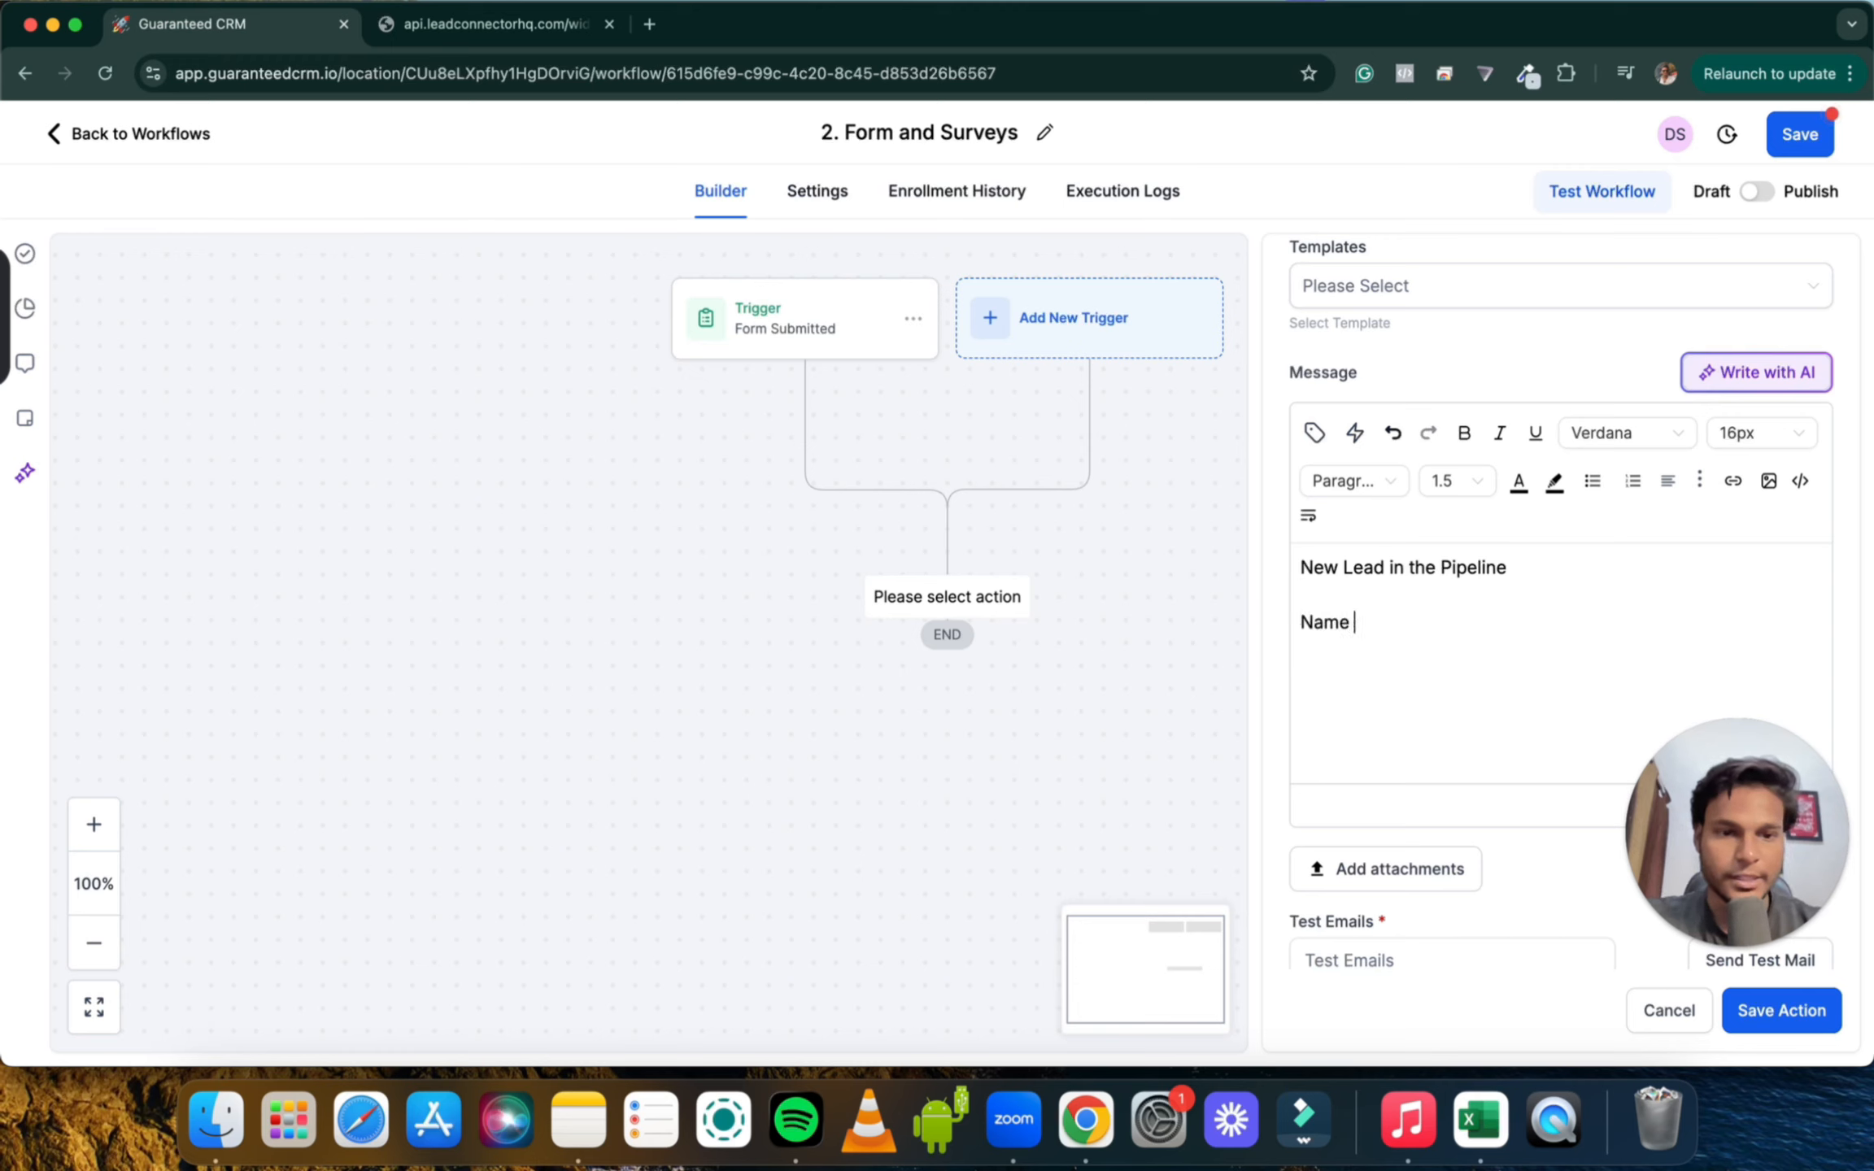
{"action": "left_click", "coordinate": [1314, 432]}
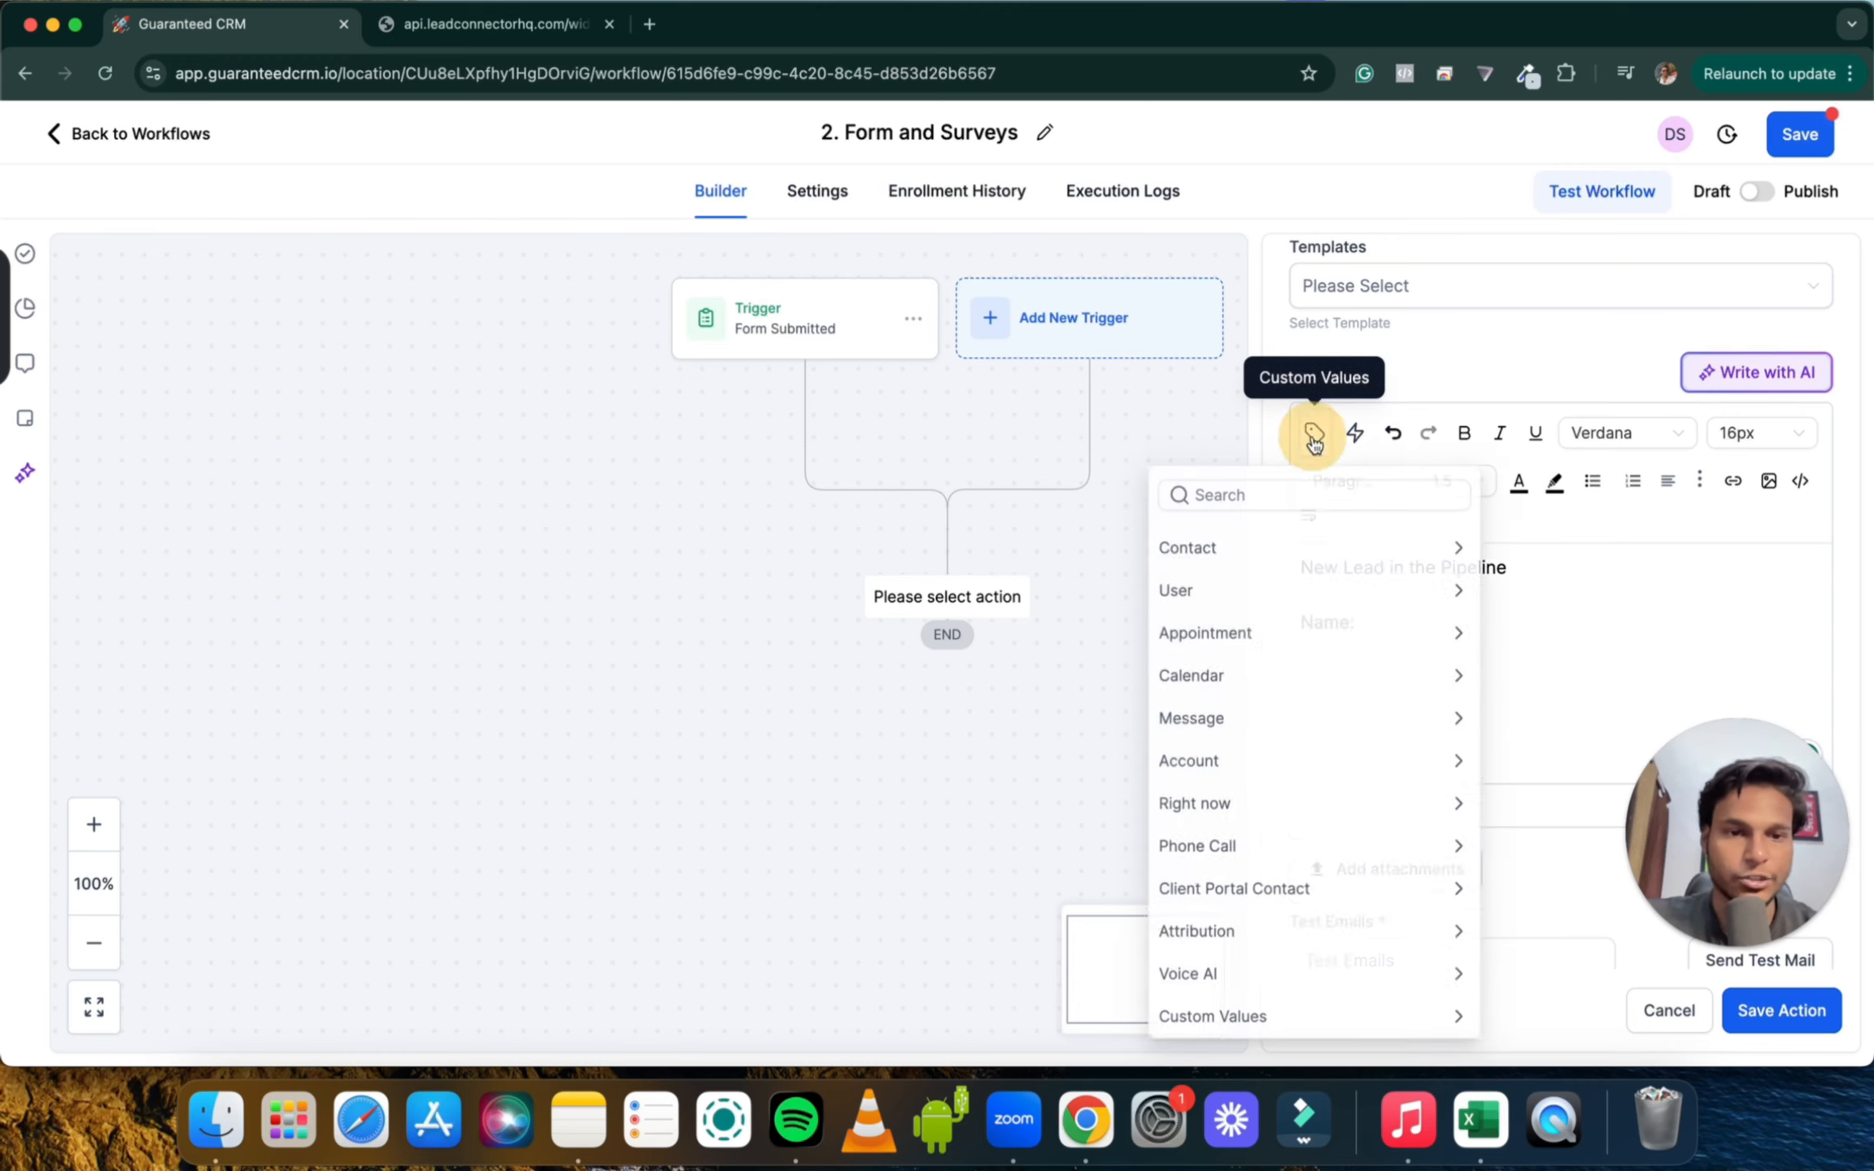
{"action": "left_click", "coordinate": [1289, 550]}
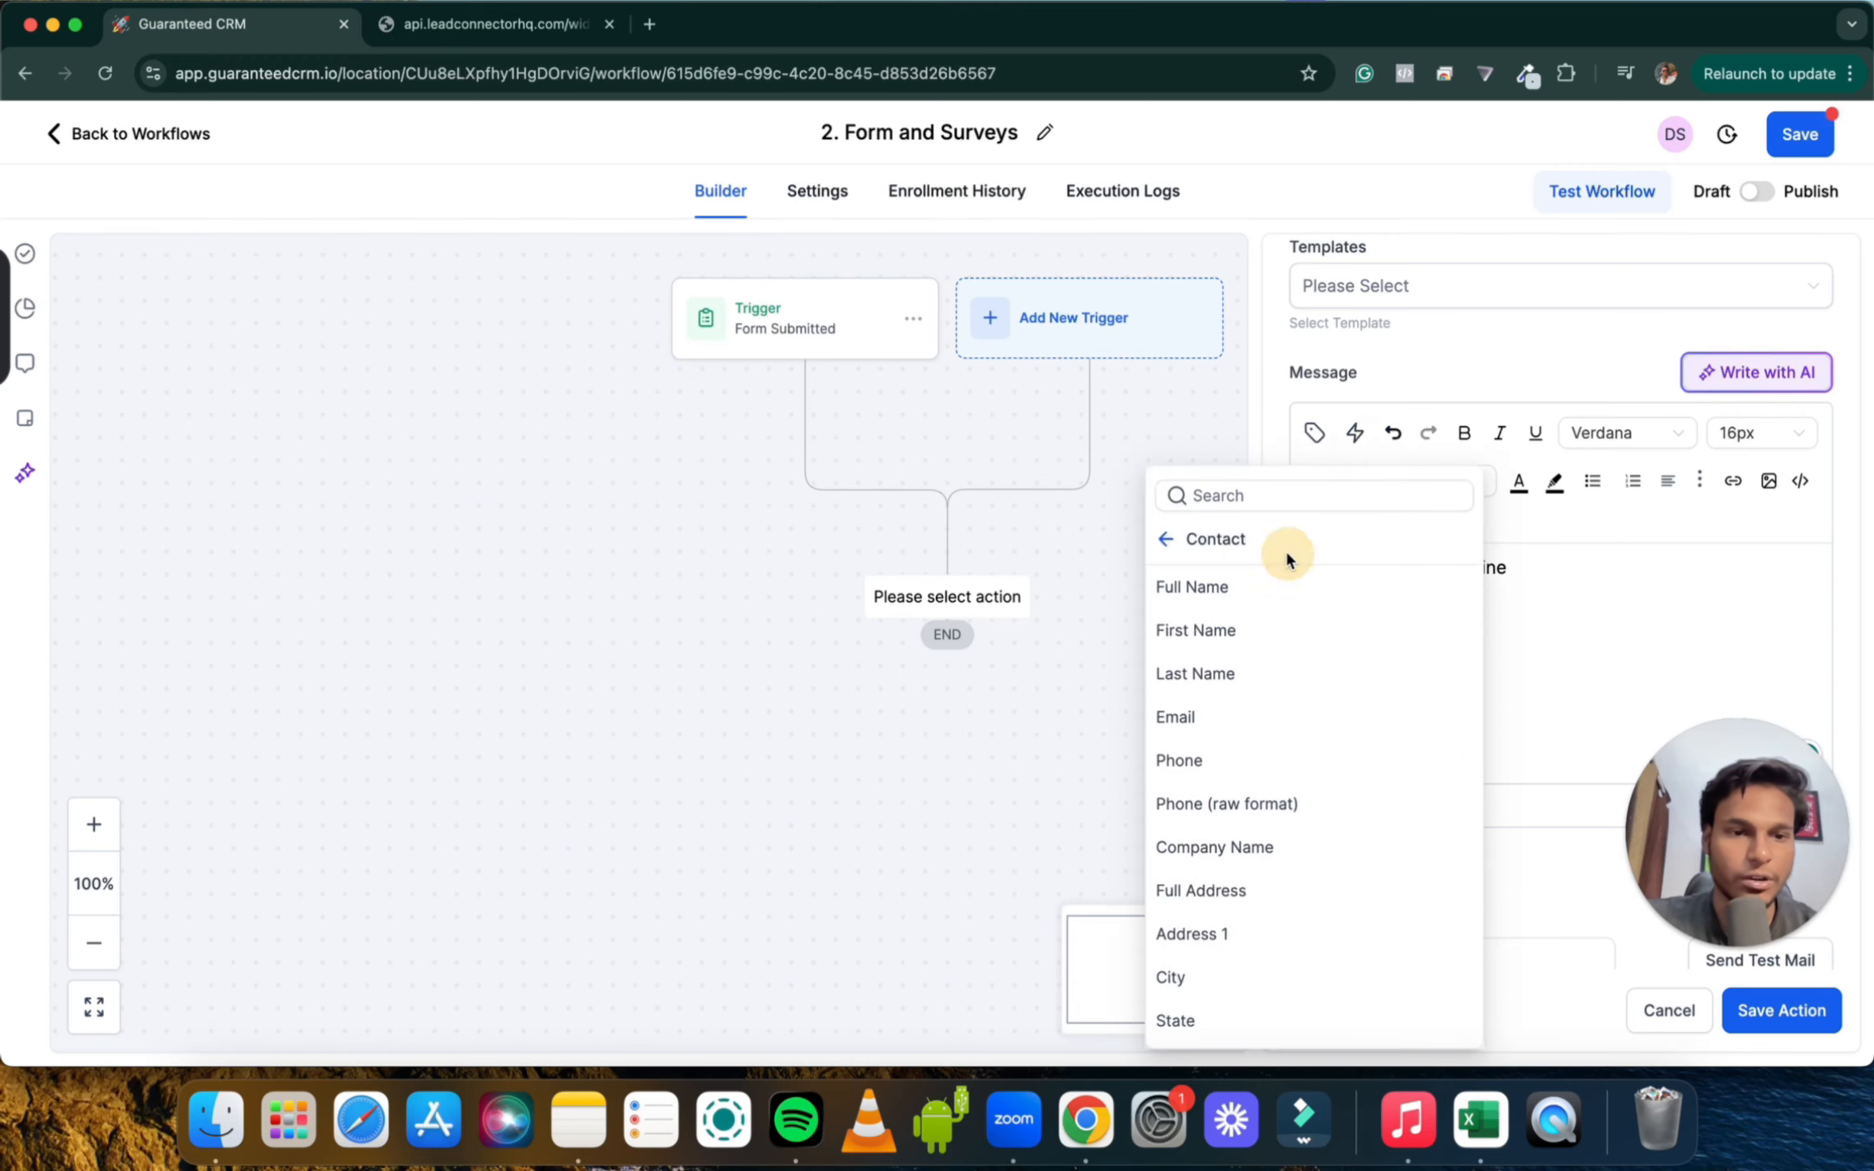
{"action": "left_click", "coordinate": [1248, 589]}
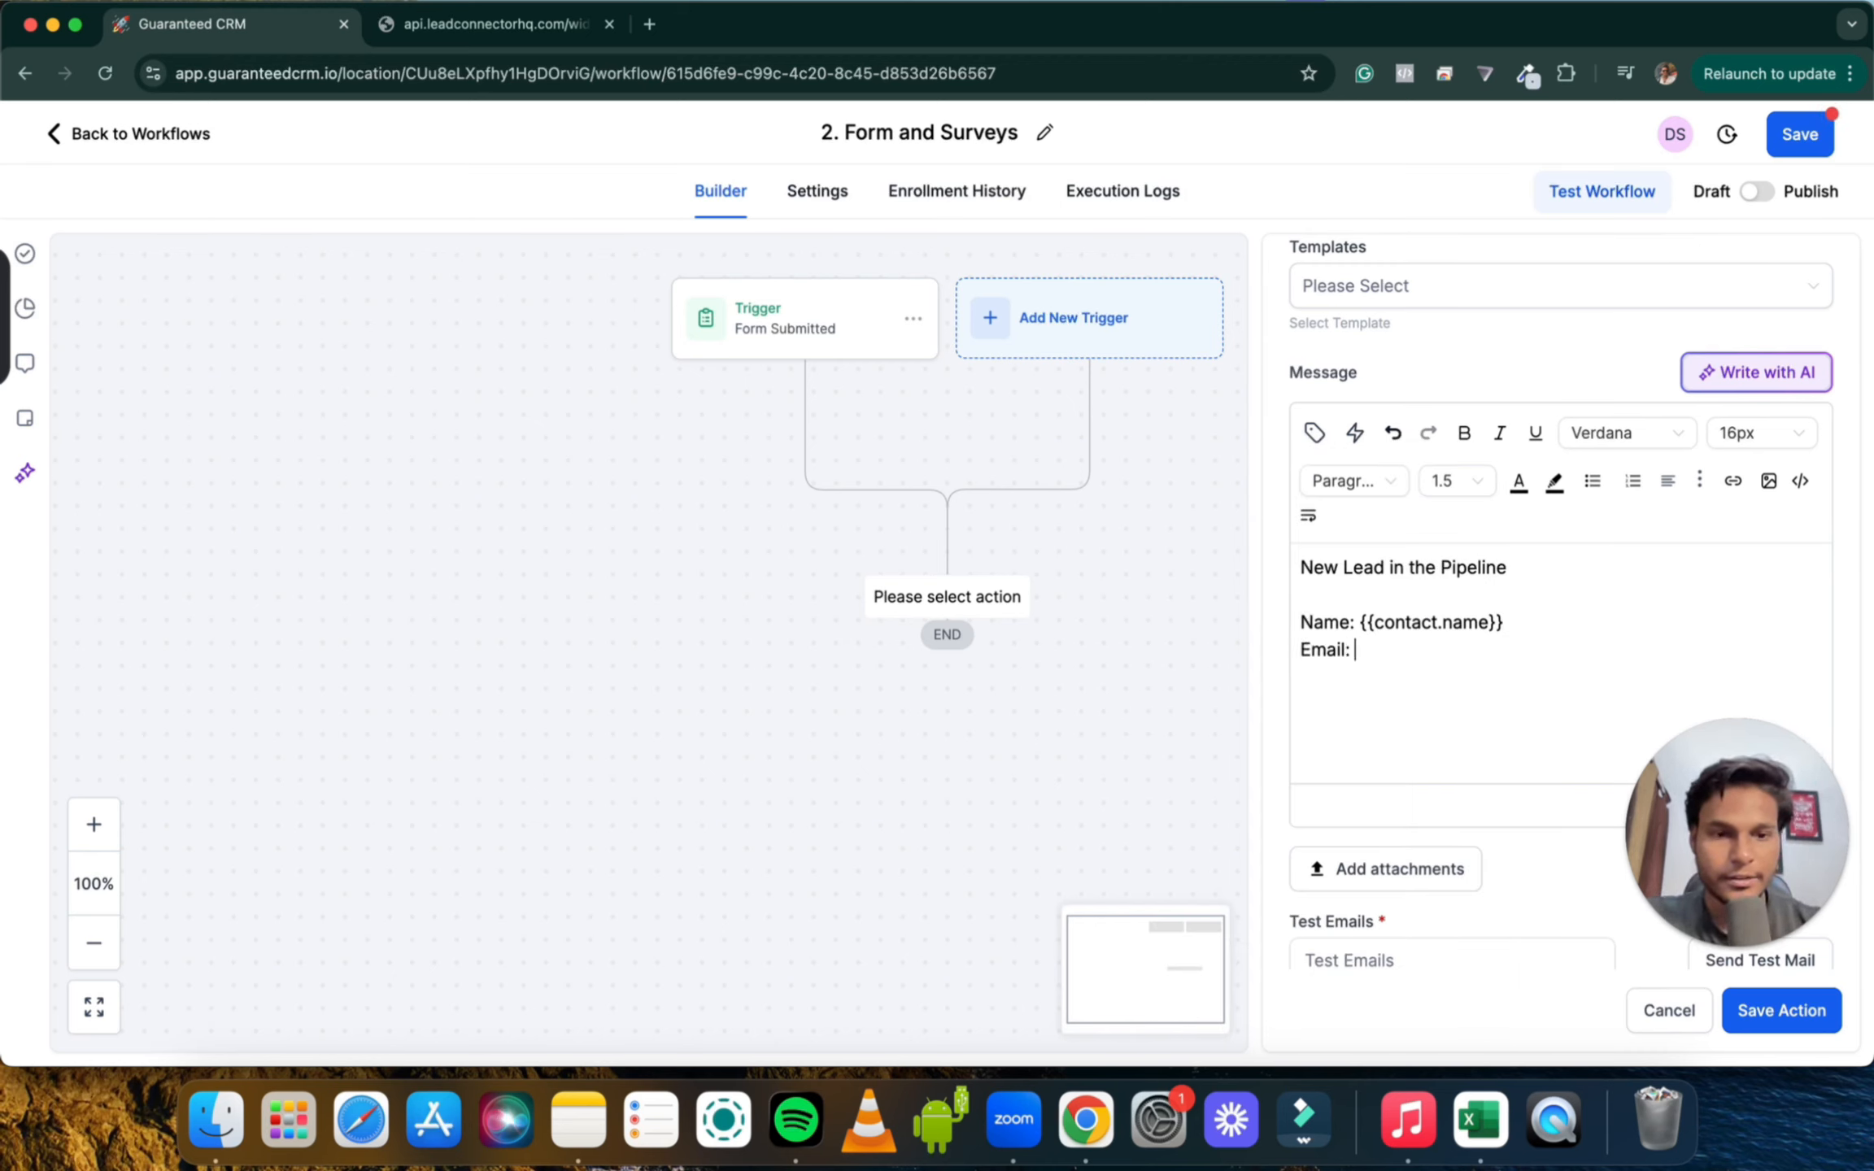
Insert Contact Email and Contact Phone placeholders, then save the notification action
{"action": "left_click", "coordinate": [1314, 432]}
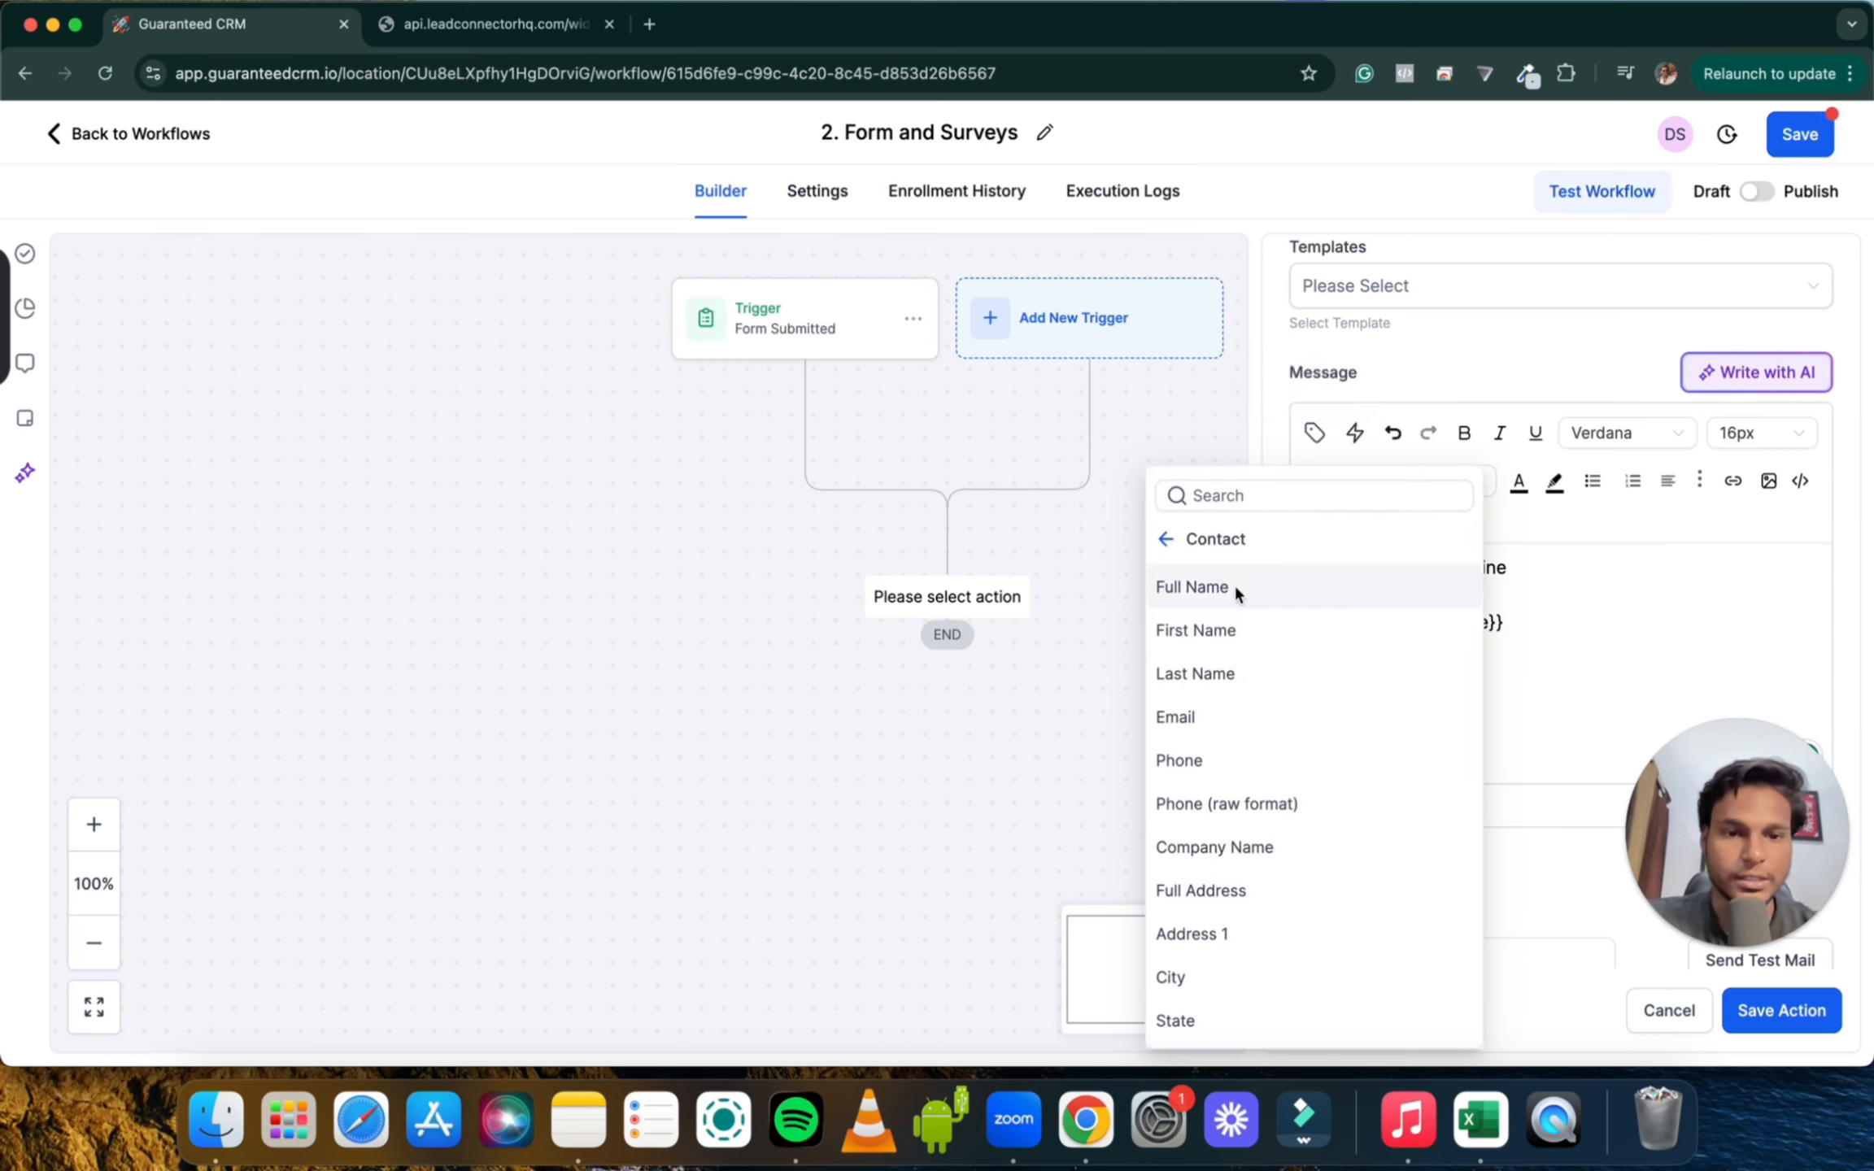
{"action": "left_click", "coordinate": [1235, 717]}
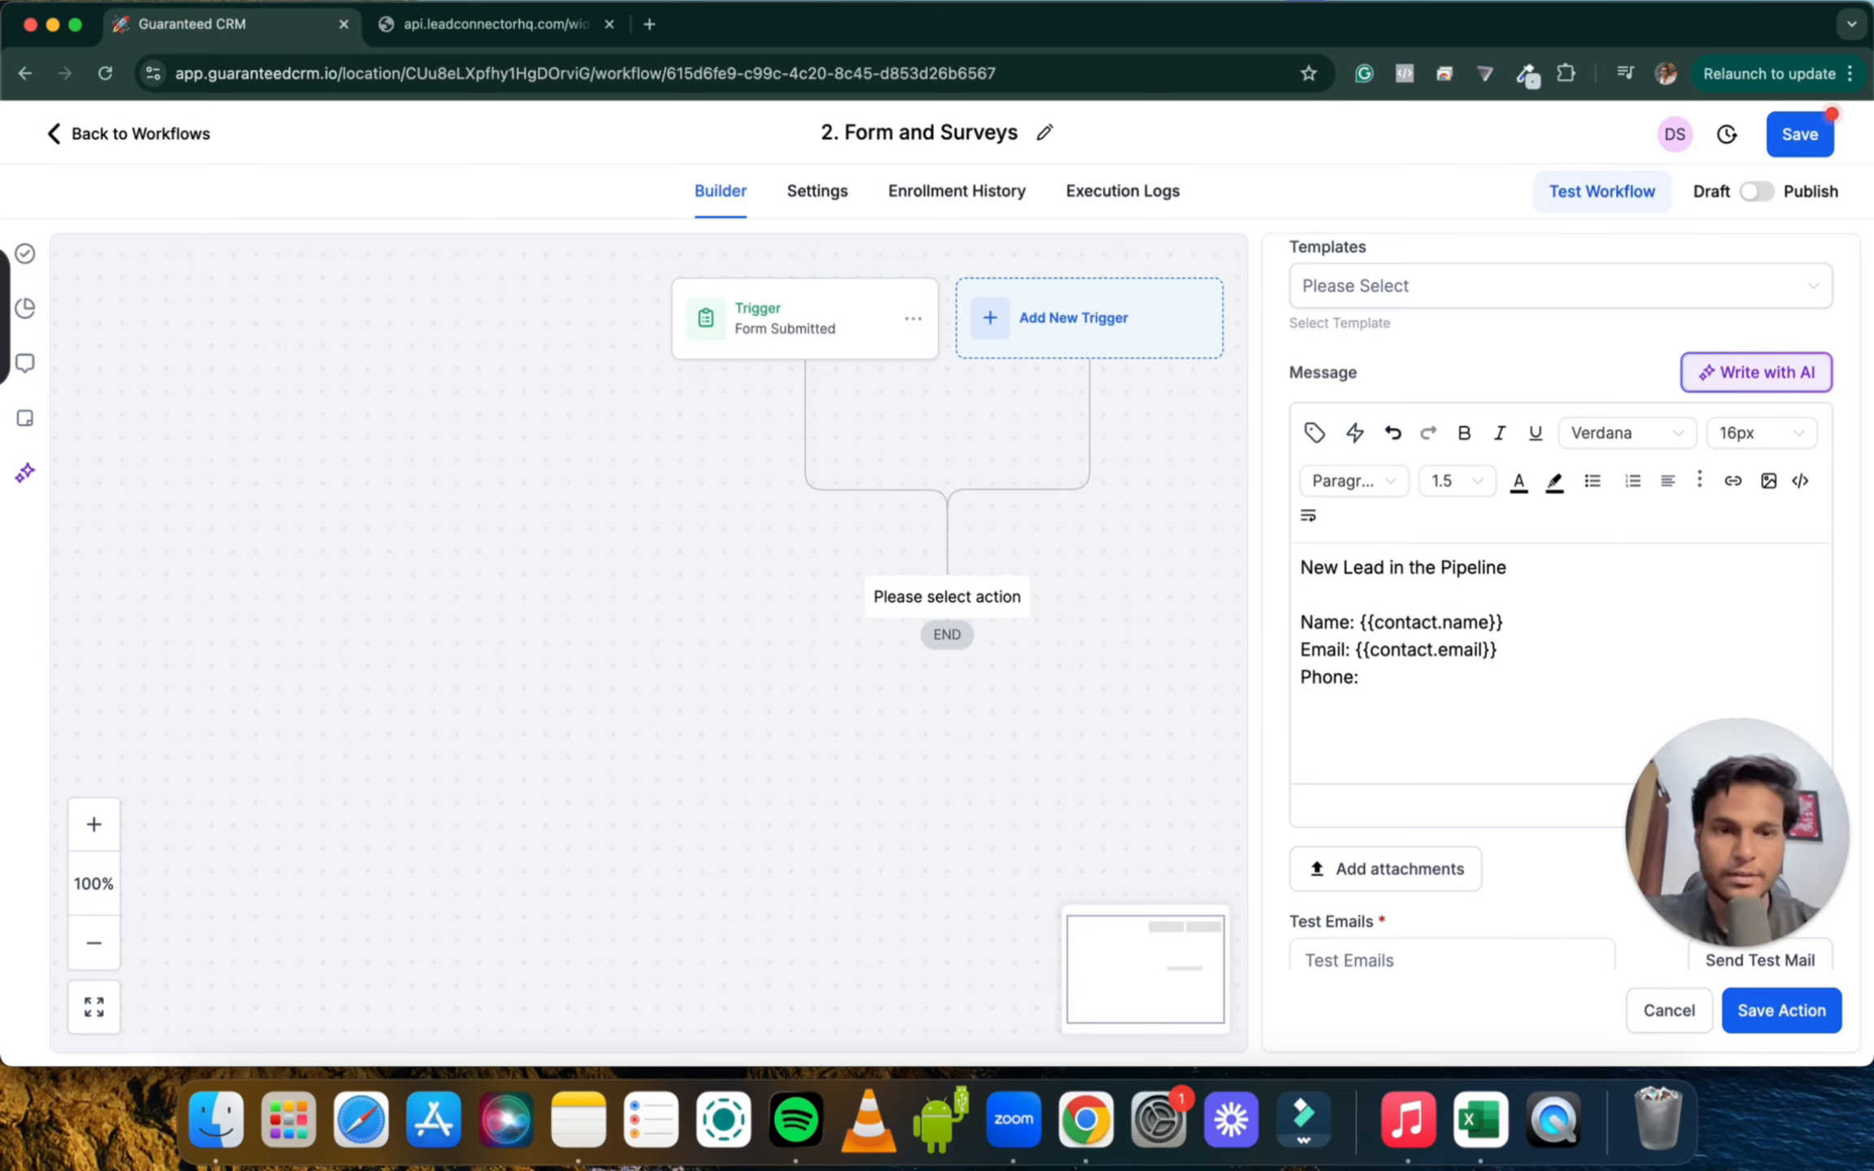
{"action": "left_click", "coordinate": [1313, 432]}
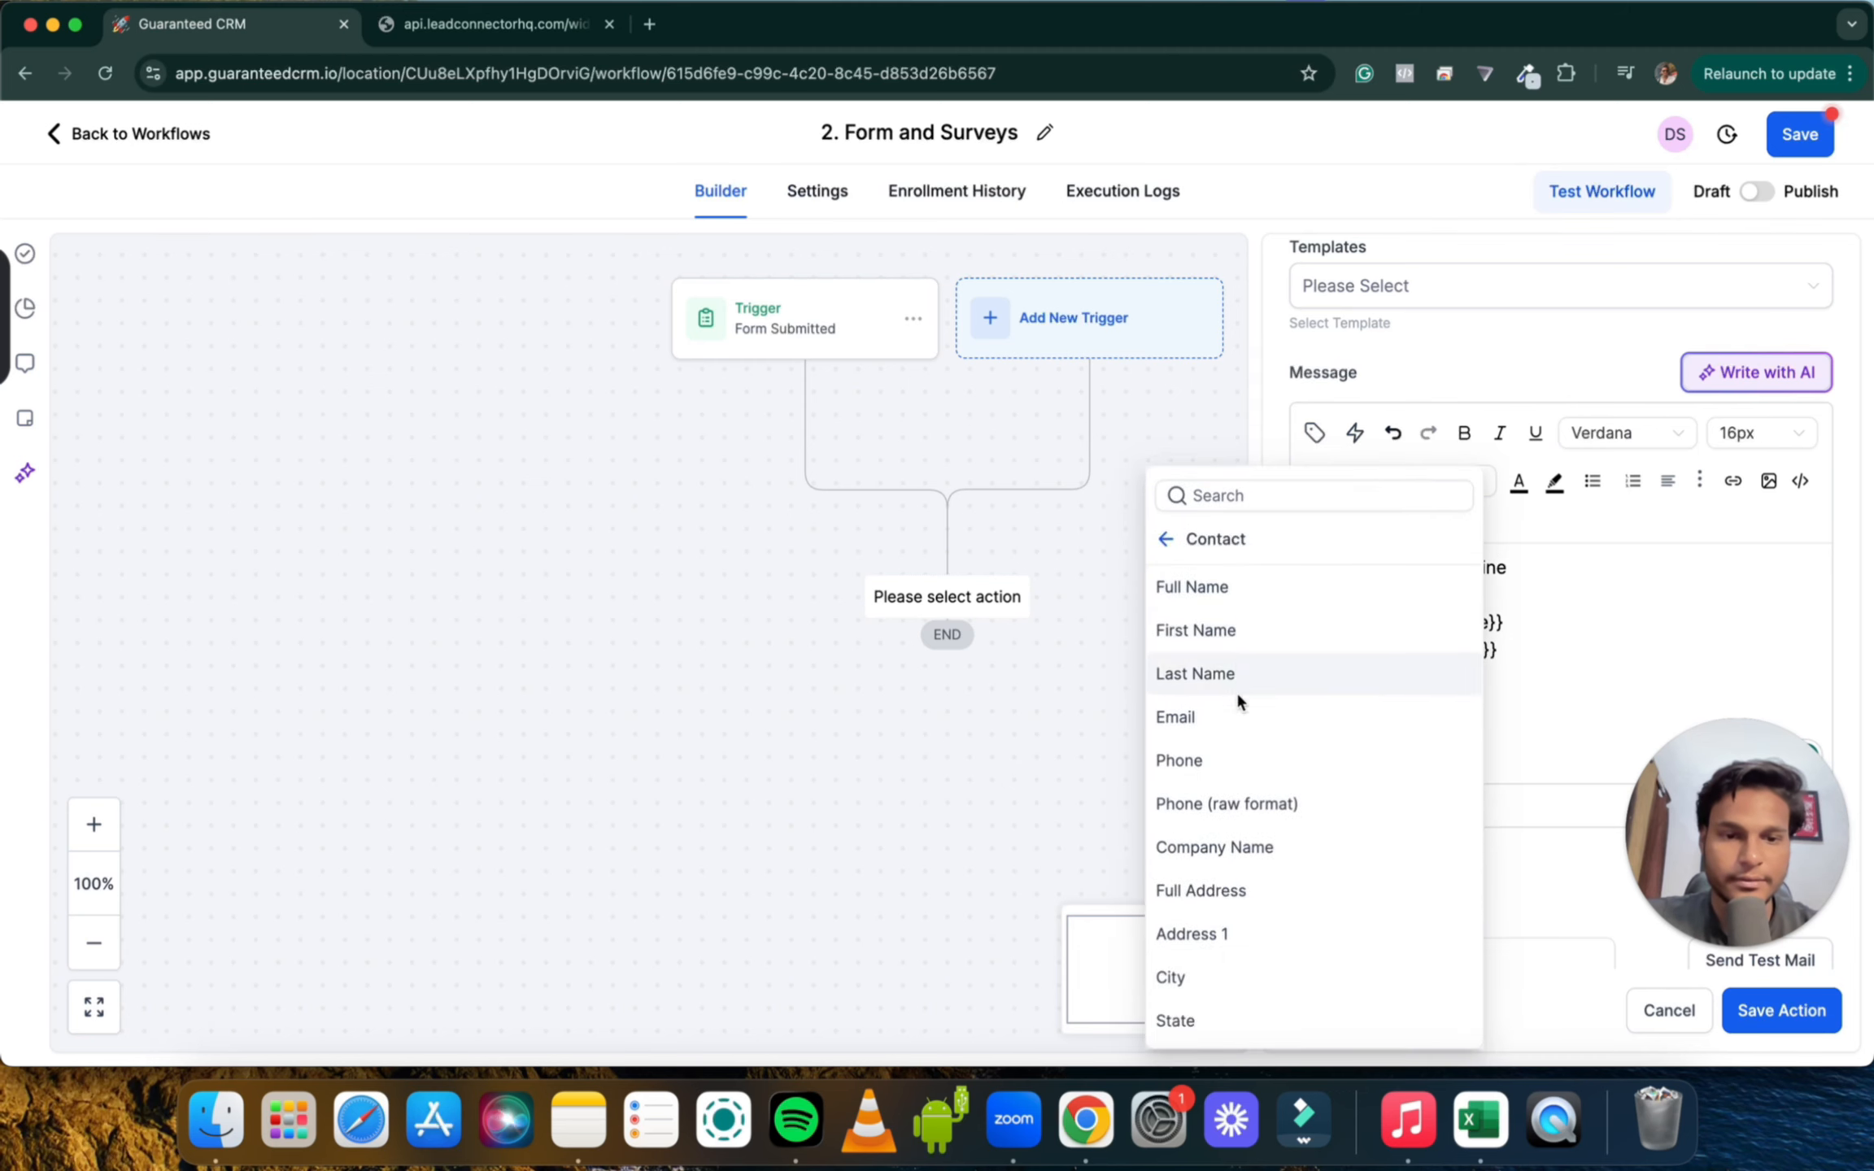
{"action": "left_click", "coordinate": [1225, 761]}
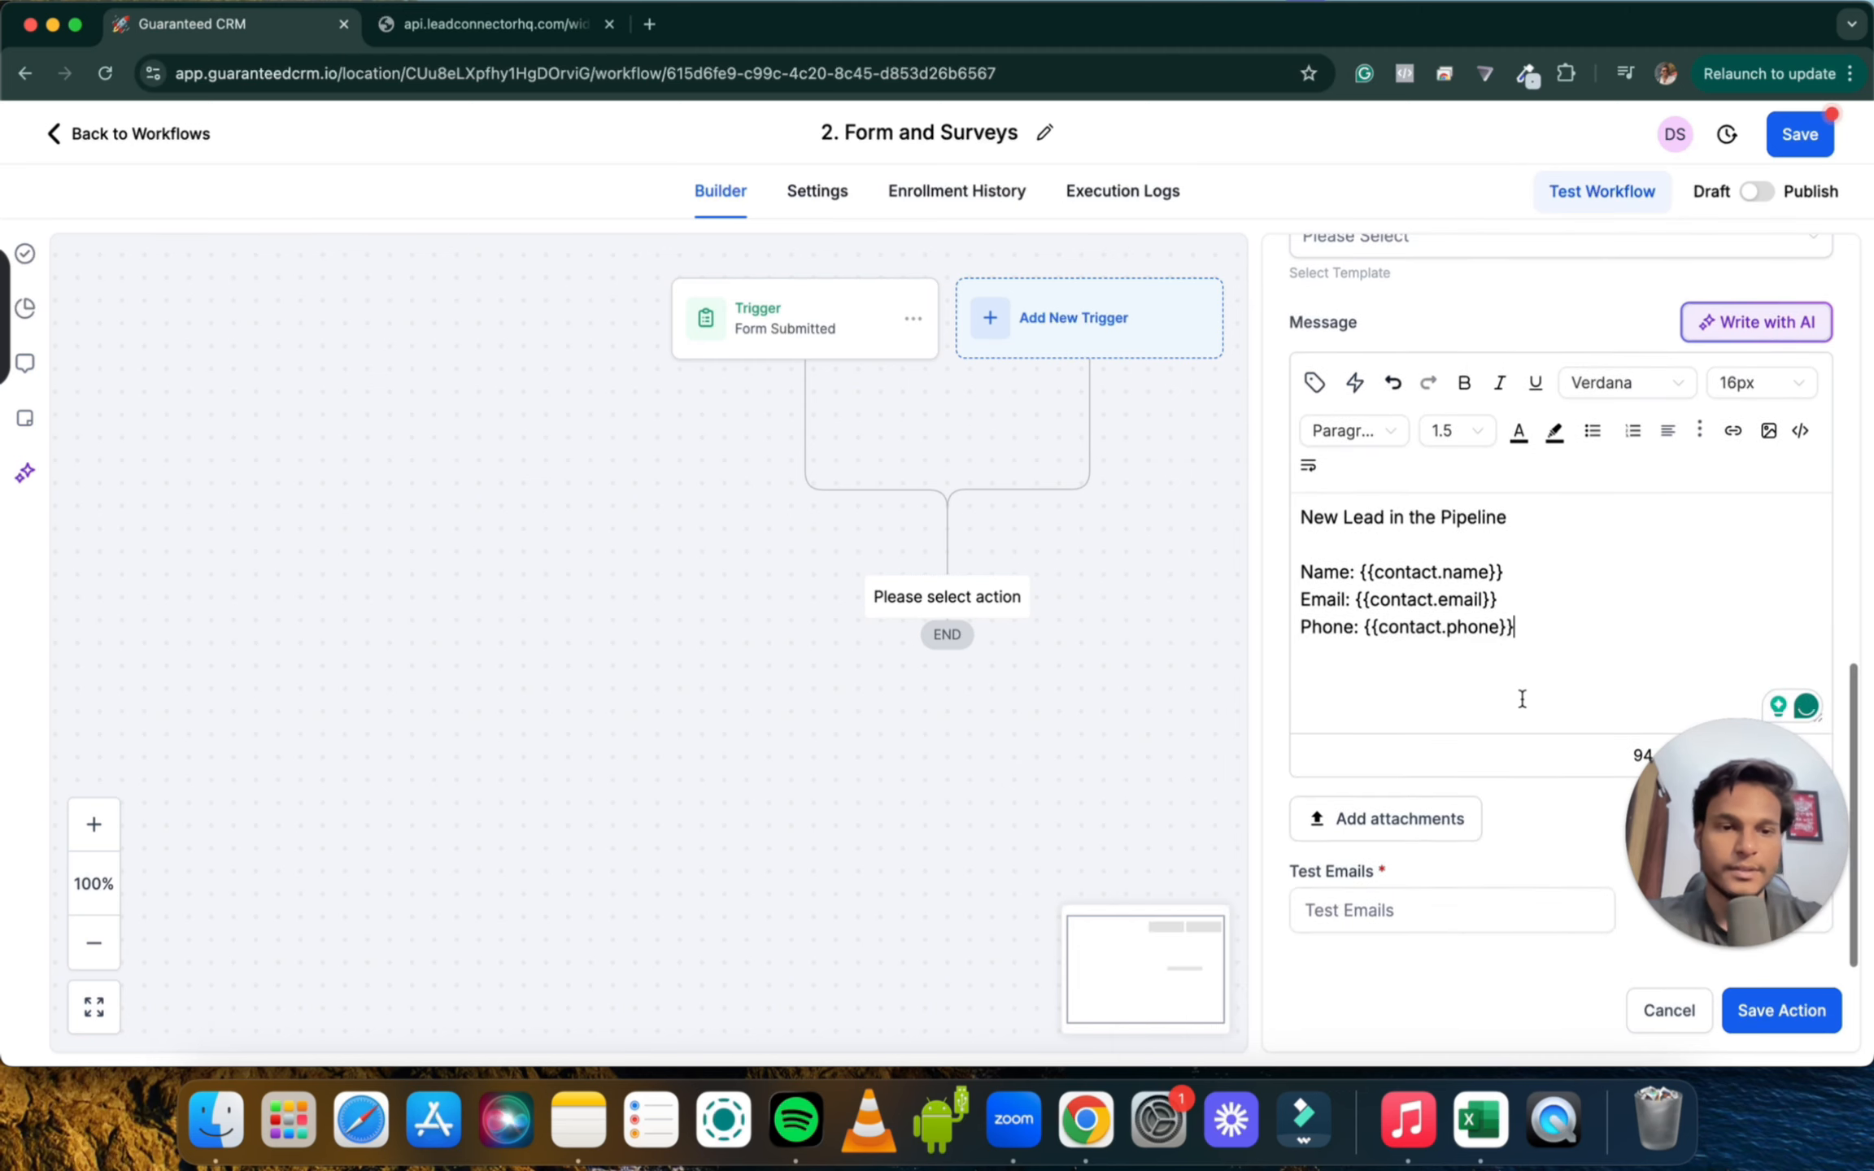
{"action": "scroll", "coordinate": [1495, 689], "scroll_direction": "down", "scroll_amount": 1}
{"action": "scroll", "coordinate": [1494, 684], "scroll_direction": "up", "scroll_amount": 5}
{"action": "scroll", "coordinate": [1493, 684], "scroll_direction": "down", "scroll_amount": 5}
{"action": "scroll", "coordinate": [1550, 582], "scroll_direction": "up", "scroll_amount": 1}
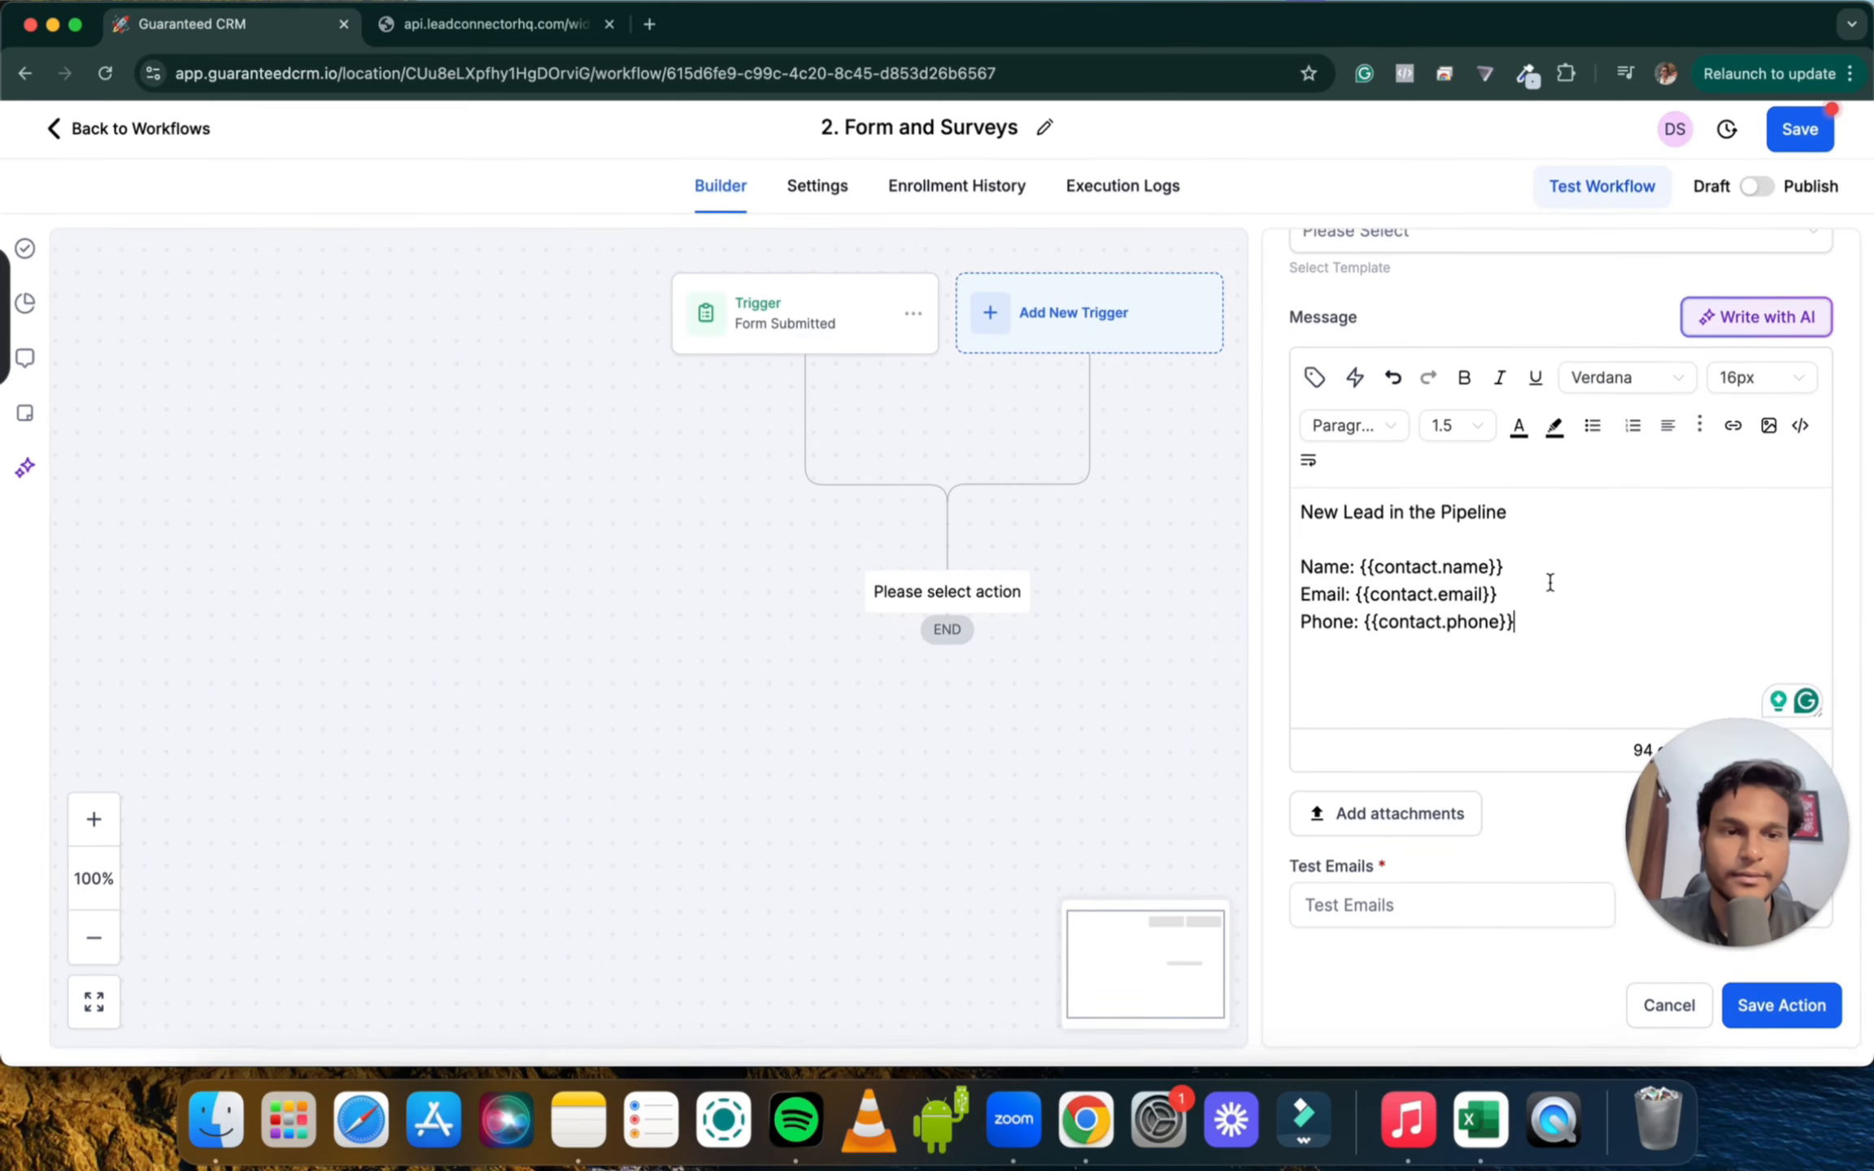
{"action": "scroll", "coordinate": [1502, 720], "scroll_direction": "up", "scroll_amount": 1}
{"action": "left_click", "coordinate": [1782, 1010]}
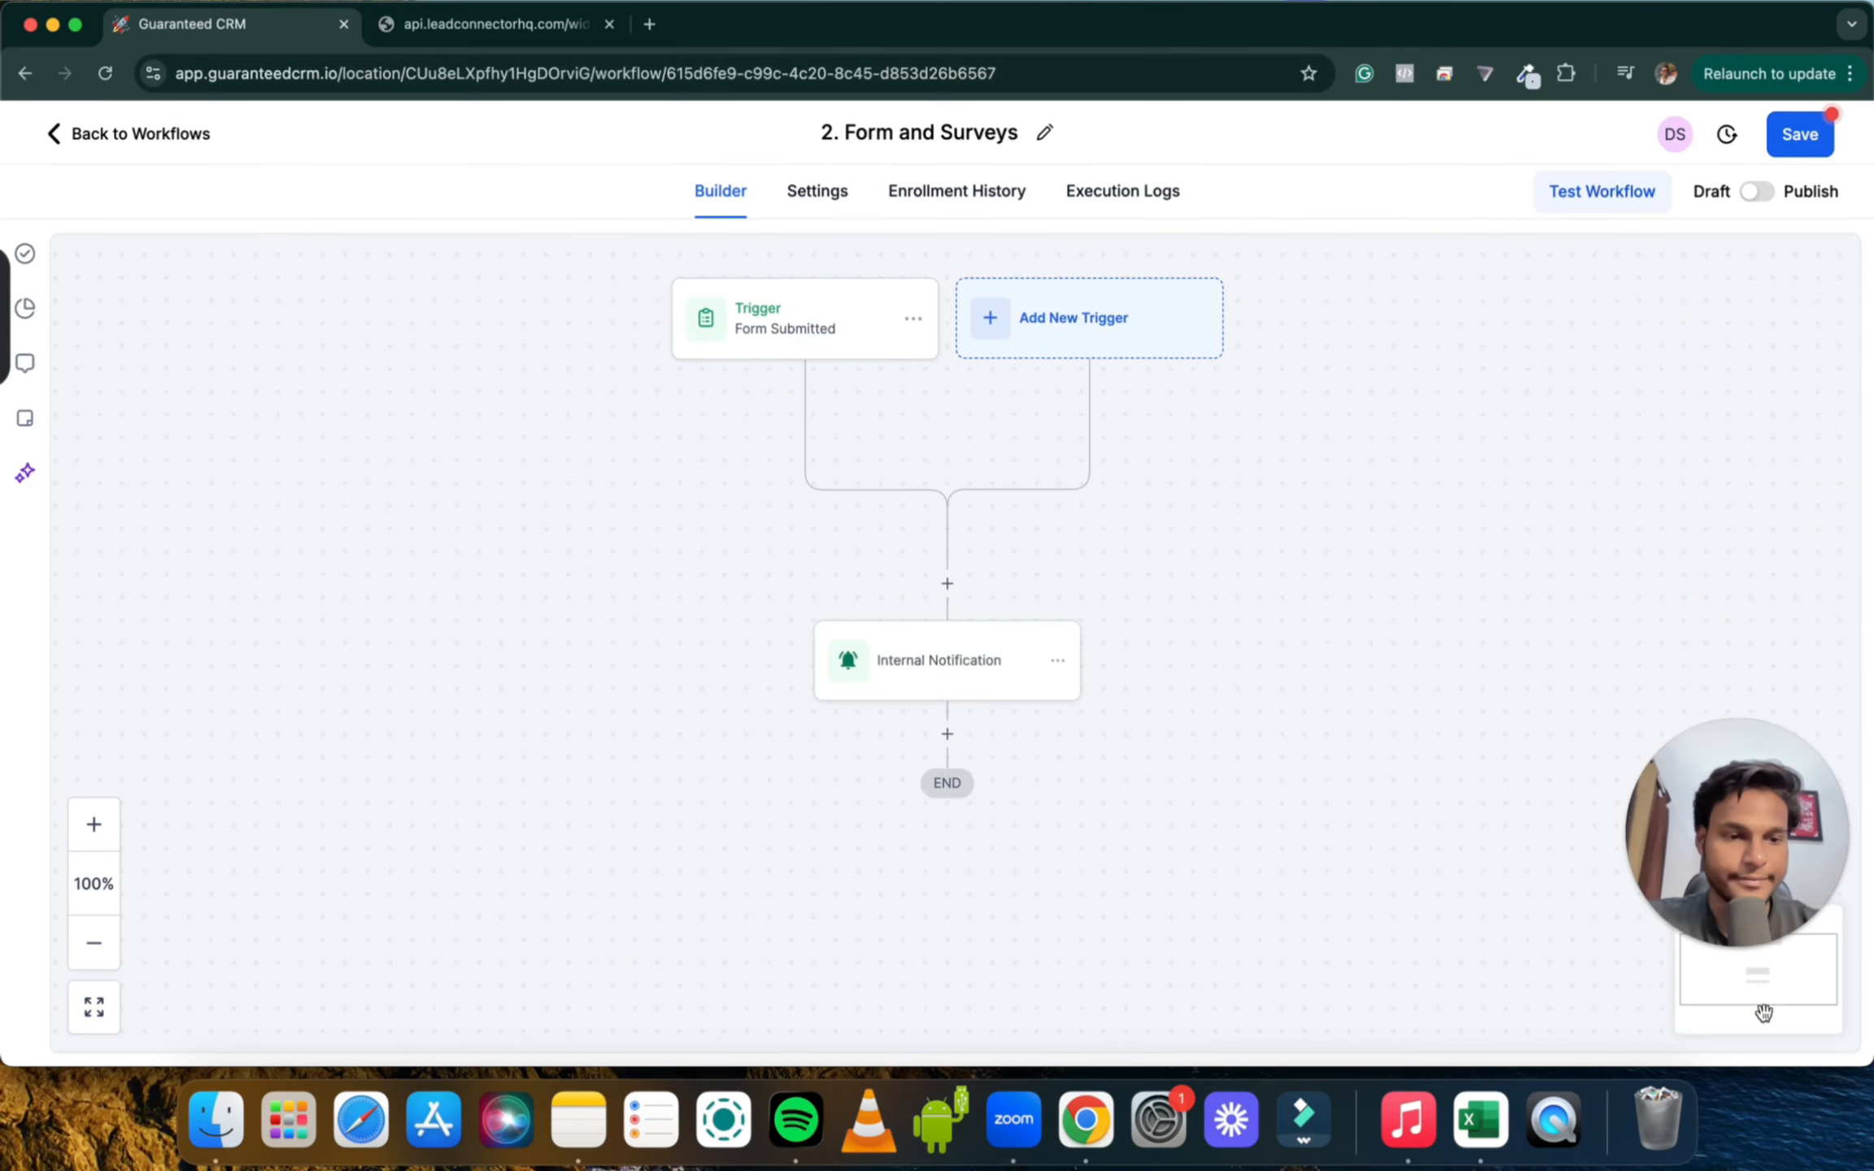
Add a new action step below the Internal Notification node
{"action": "scroll", "coordinate": [1151, 532], "scroll_direction": "down", "scroll_amount": 2}
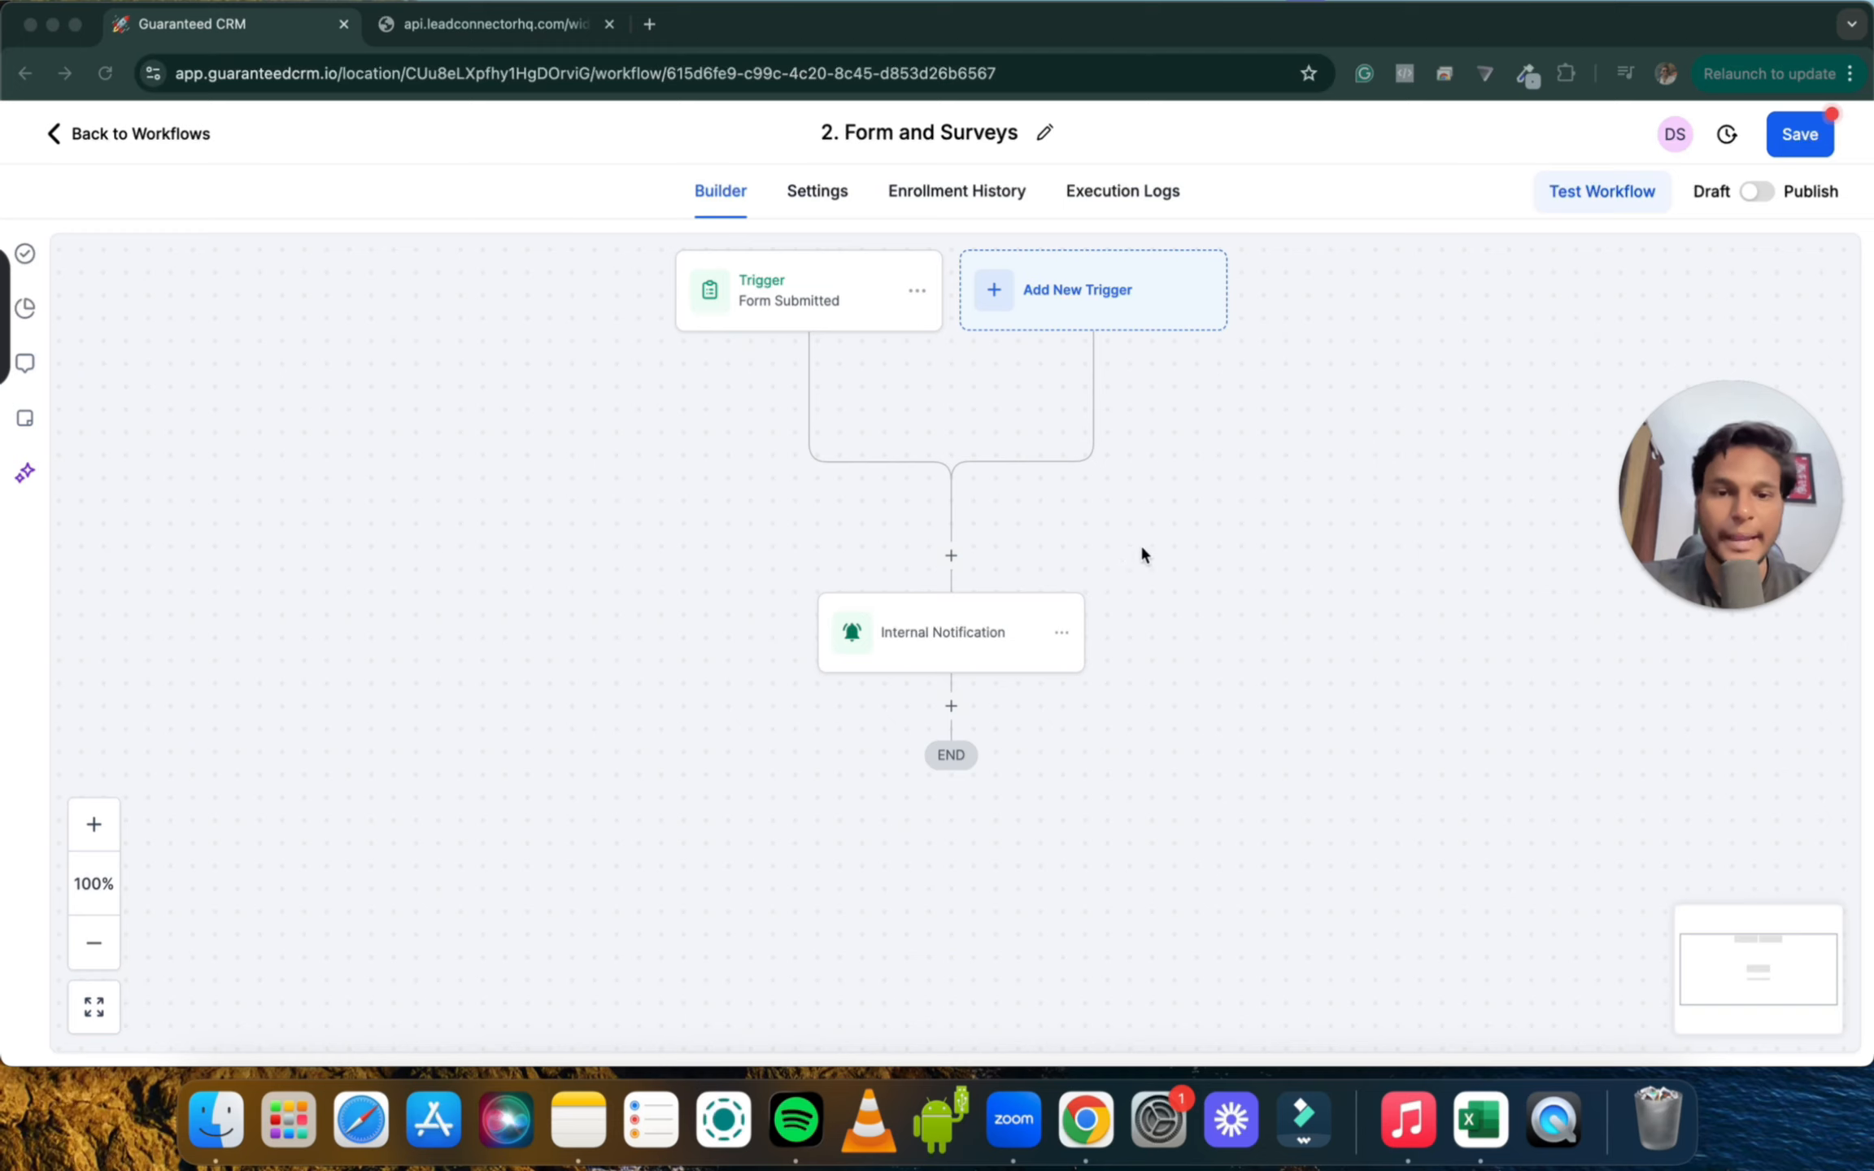
{"action": "scroll", "coordinate": [1082, 582], "scroll_direction": "down", "scroll_amount": 3}
{"action": "left_click", "coordinate": [953, 643]}
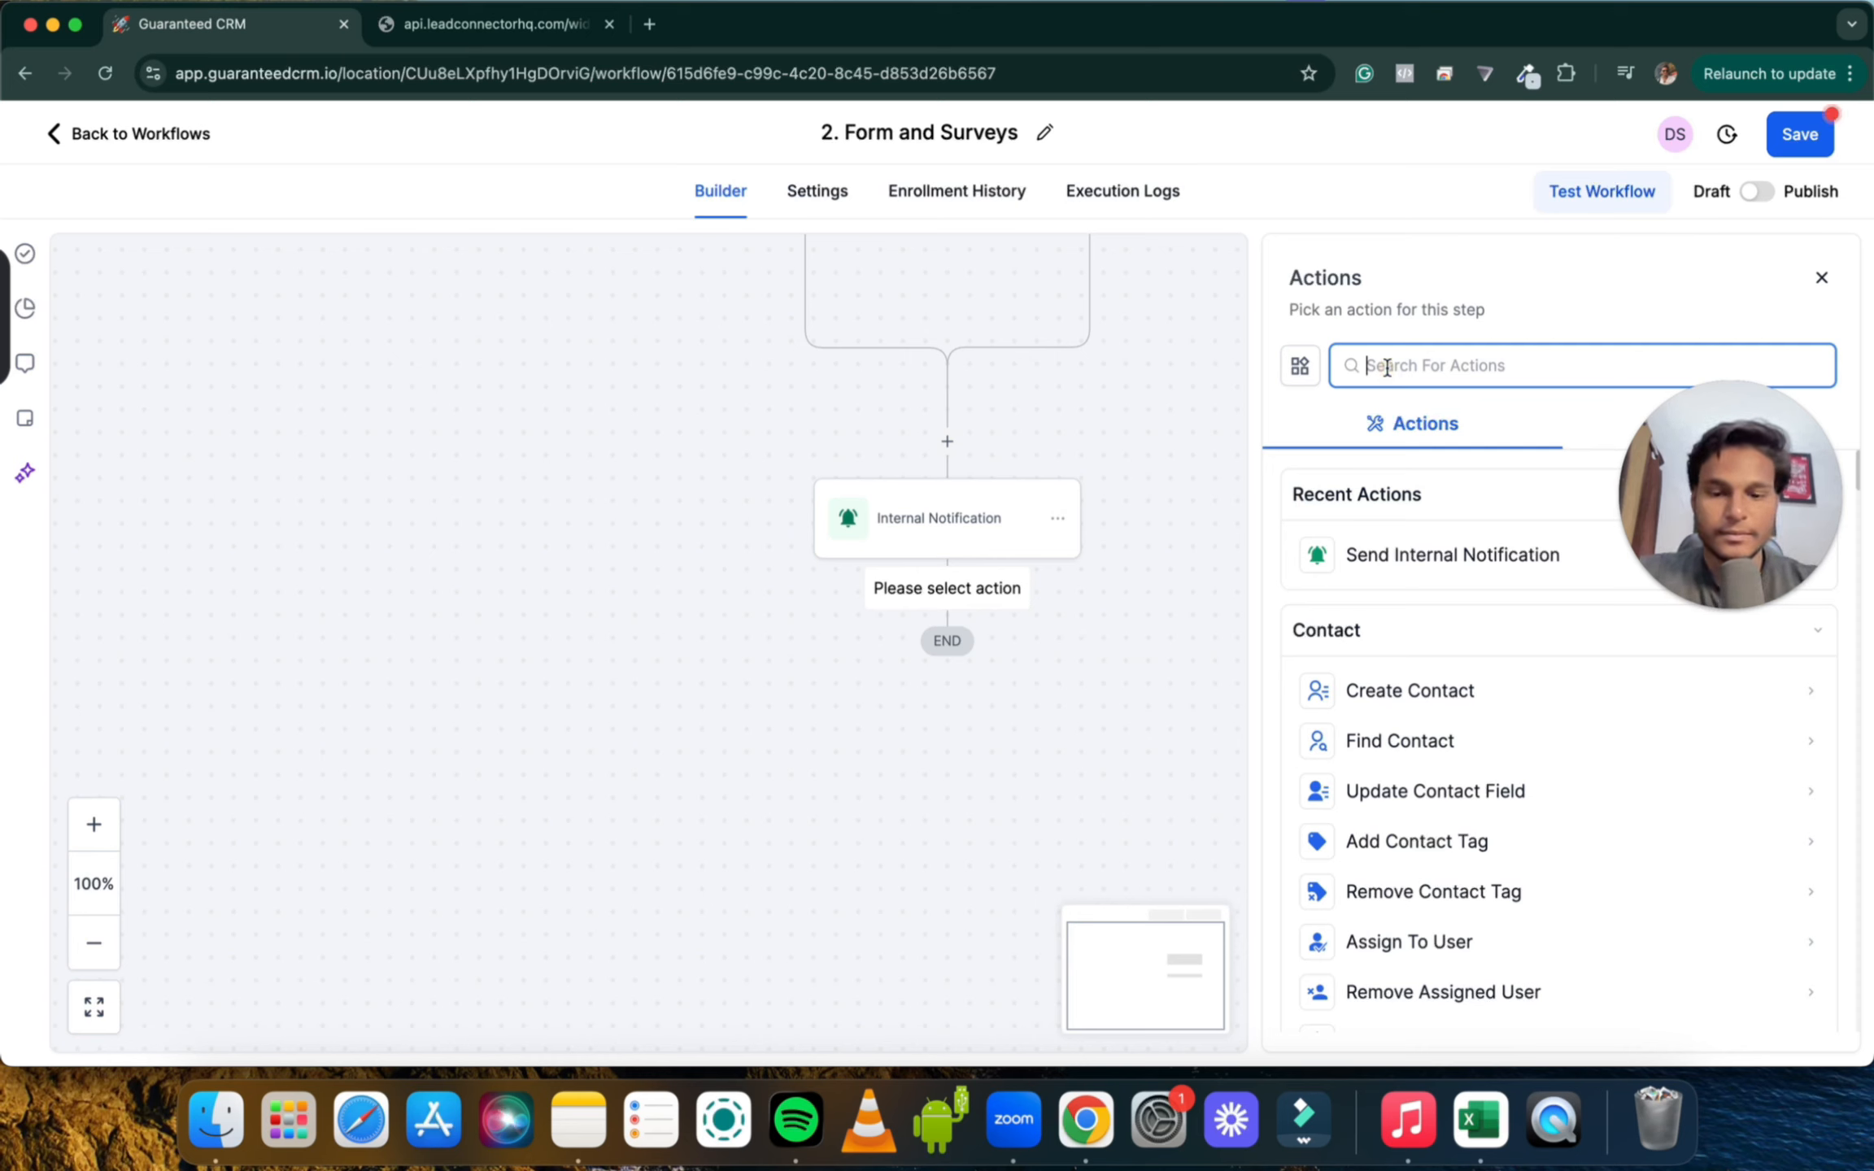
Search the actions for 'Ema' and choose Send Email
{"action": "type", "text": "Form"}
{"action": "key", "text": "BackSpace"}
{"action": "key", "text": "BackSpace"}
{"action": "key", "text": "BackSpace"}
{"action": "key", "text": "BackSpace"}
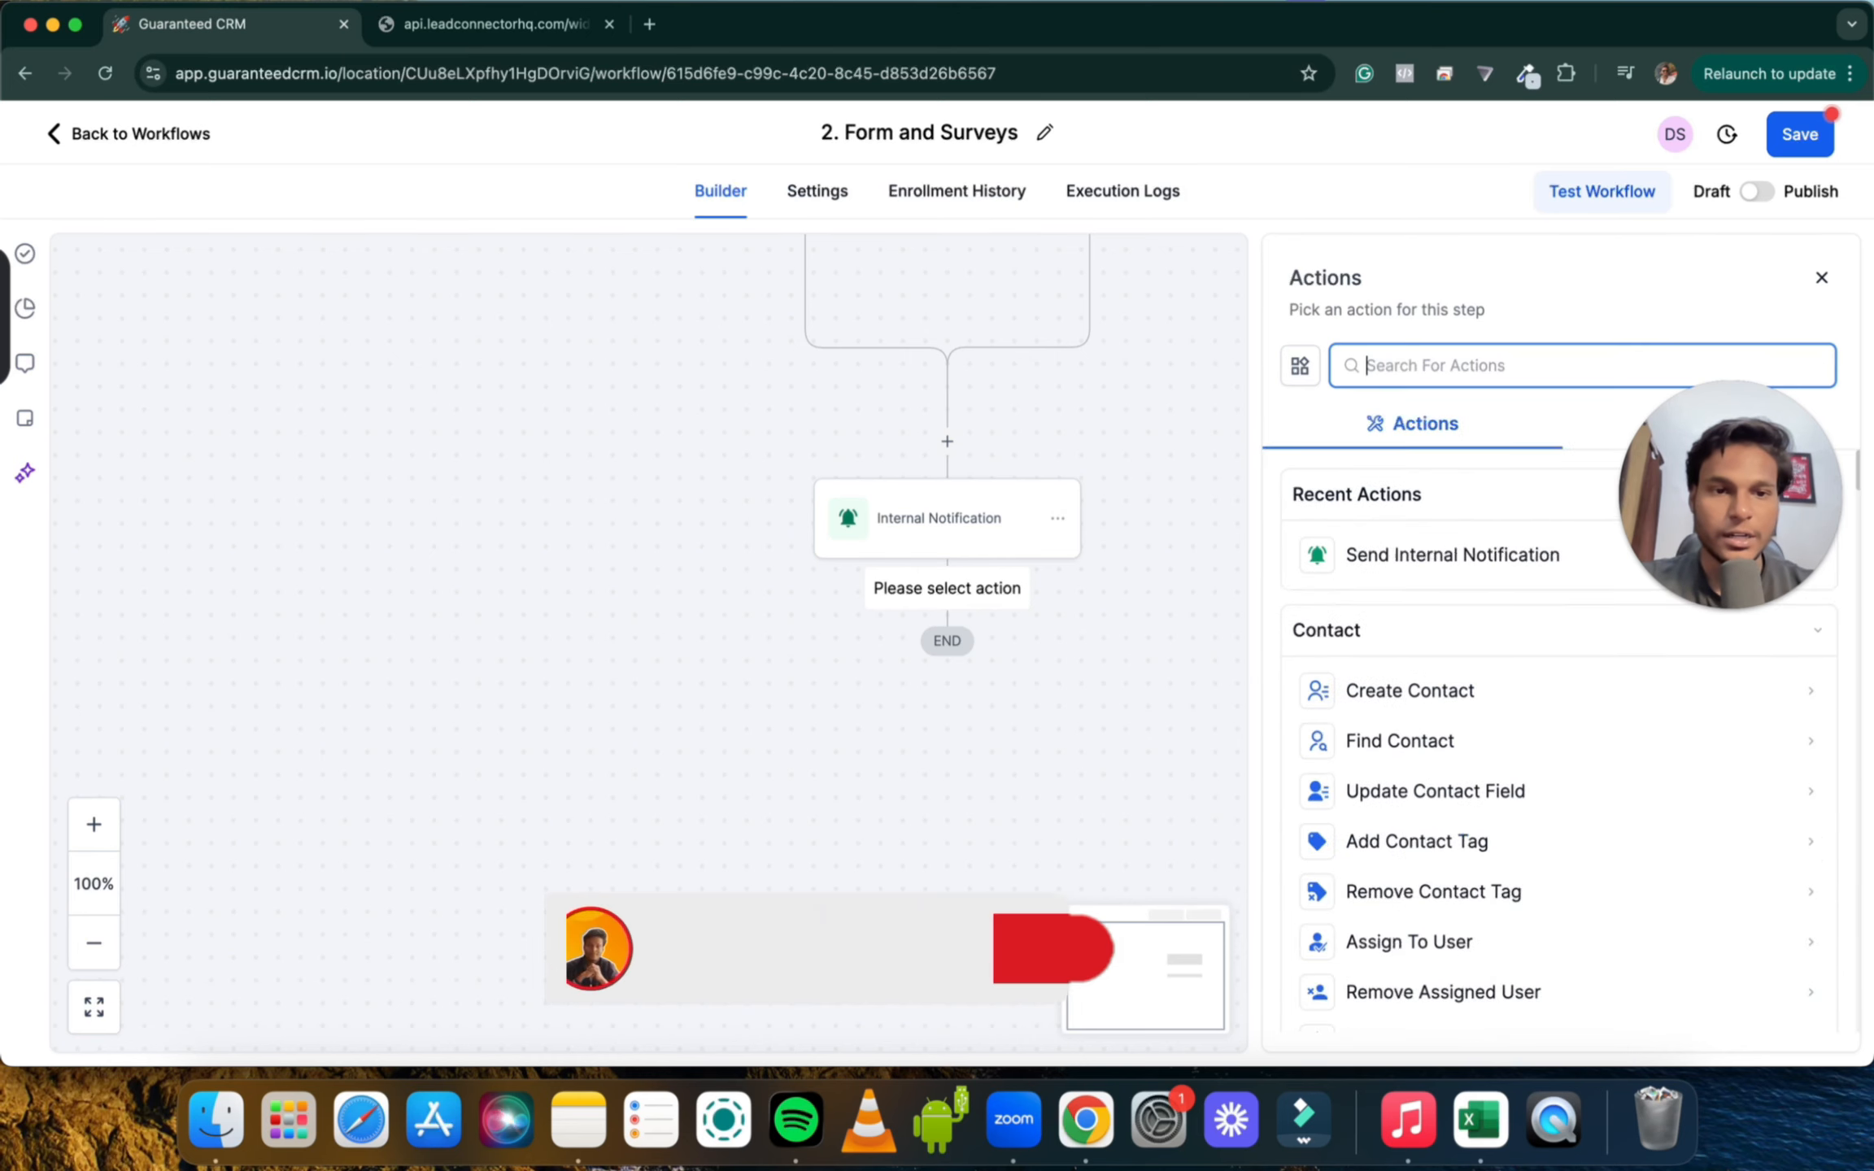
{"action": "type", "text": "Ema"}
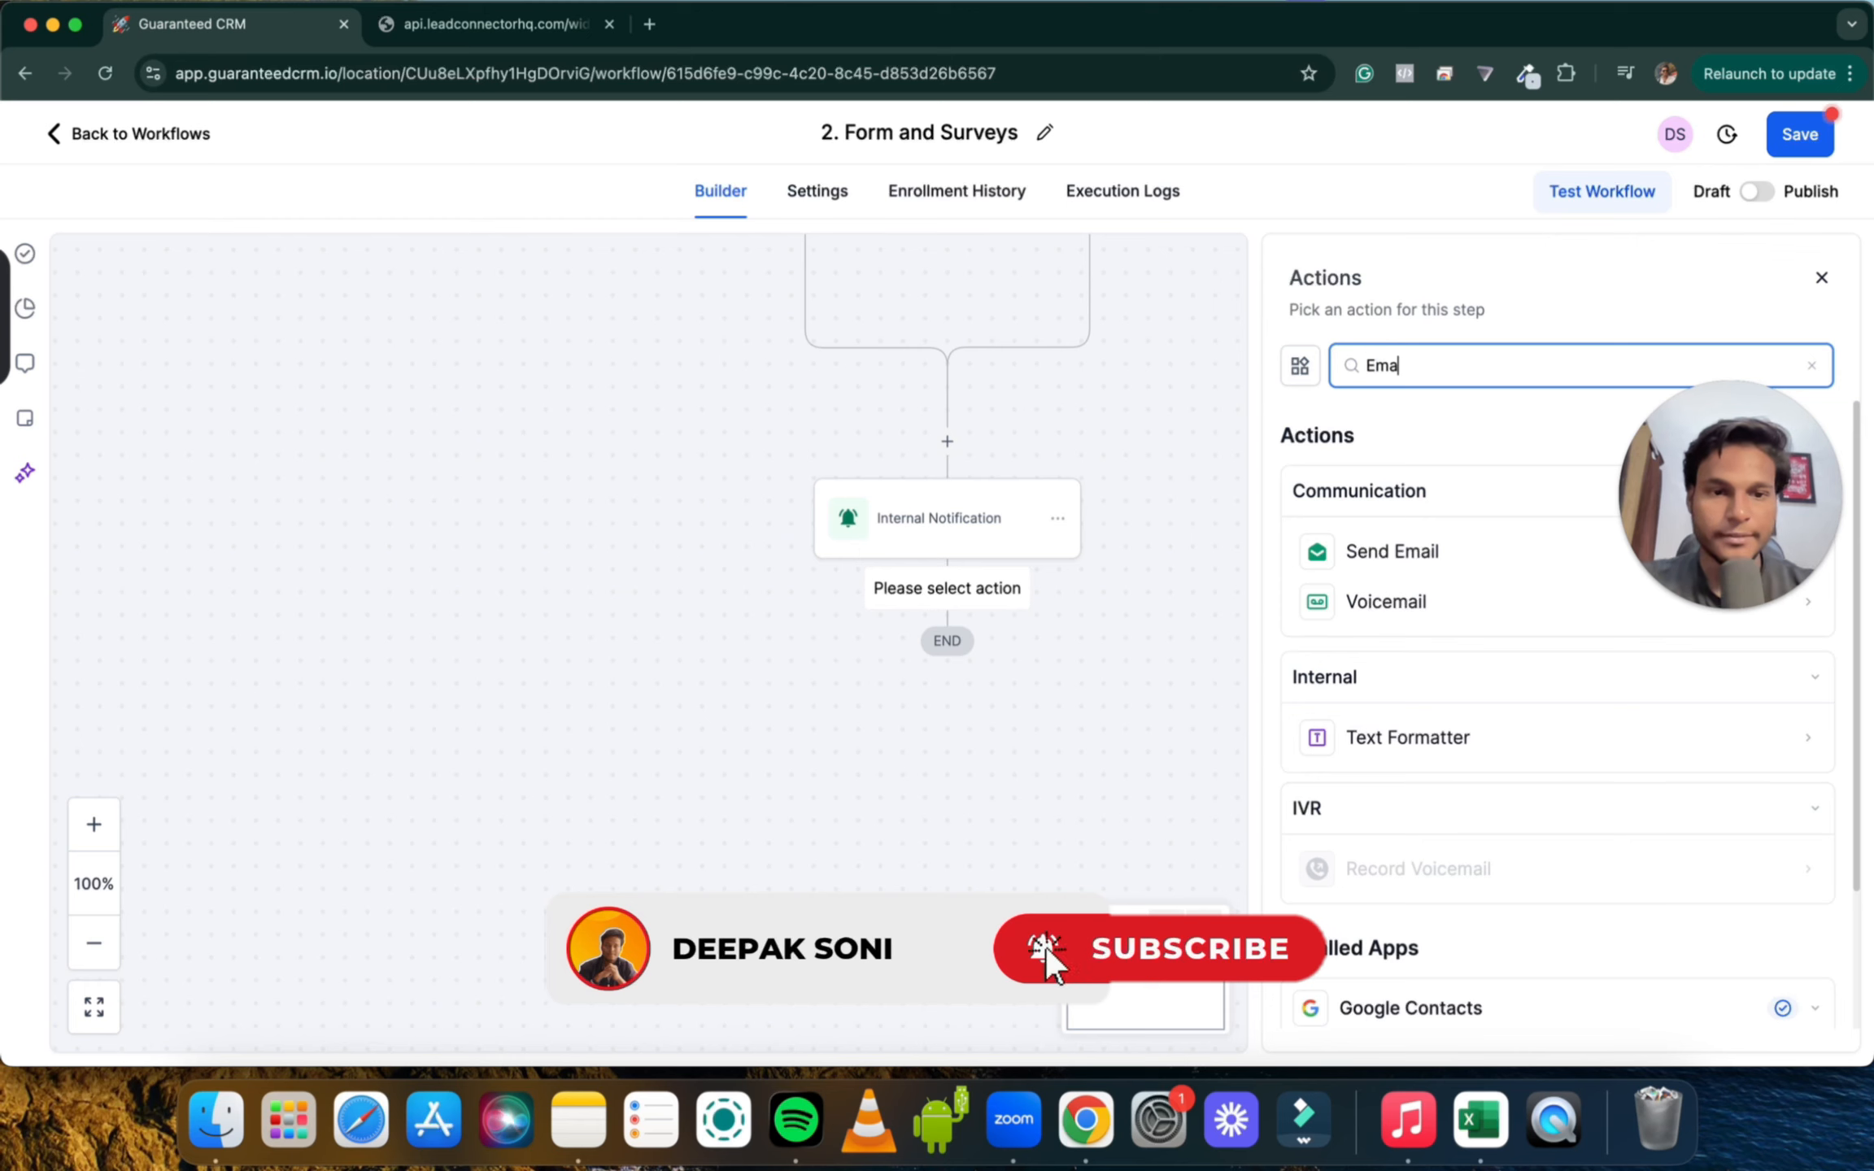
{"action": "left_click", "coordinate": [1388, 567]}
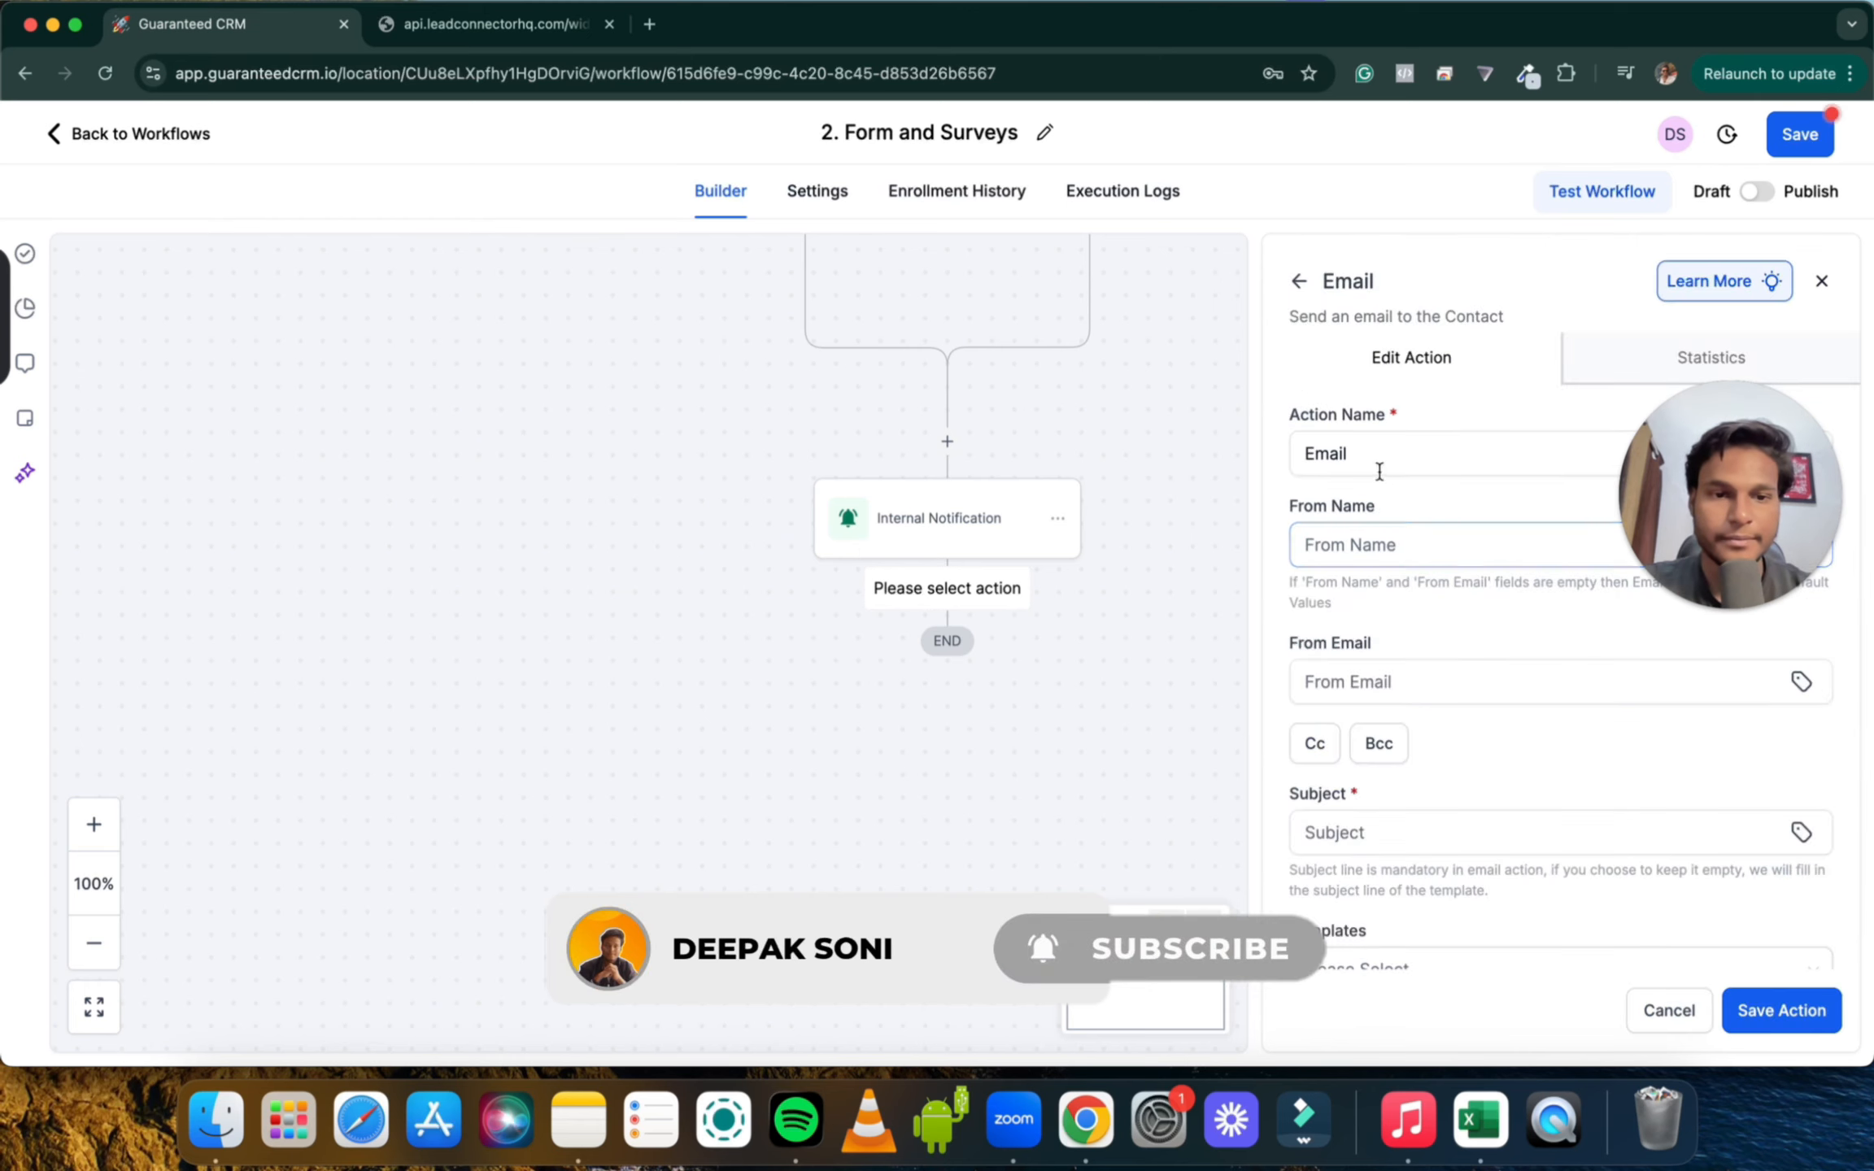
Fill in the email's From Name and From Email sender fields
{"action": "scroll", "coordinate": [1382, 564], "scroll_direction": "down", "scroll_amount": 1}
{"action": "left_click", "coordinate": [1350, 513]}
{"action": "type", "text": "De"}
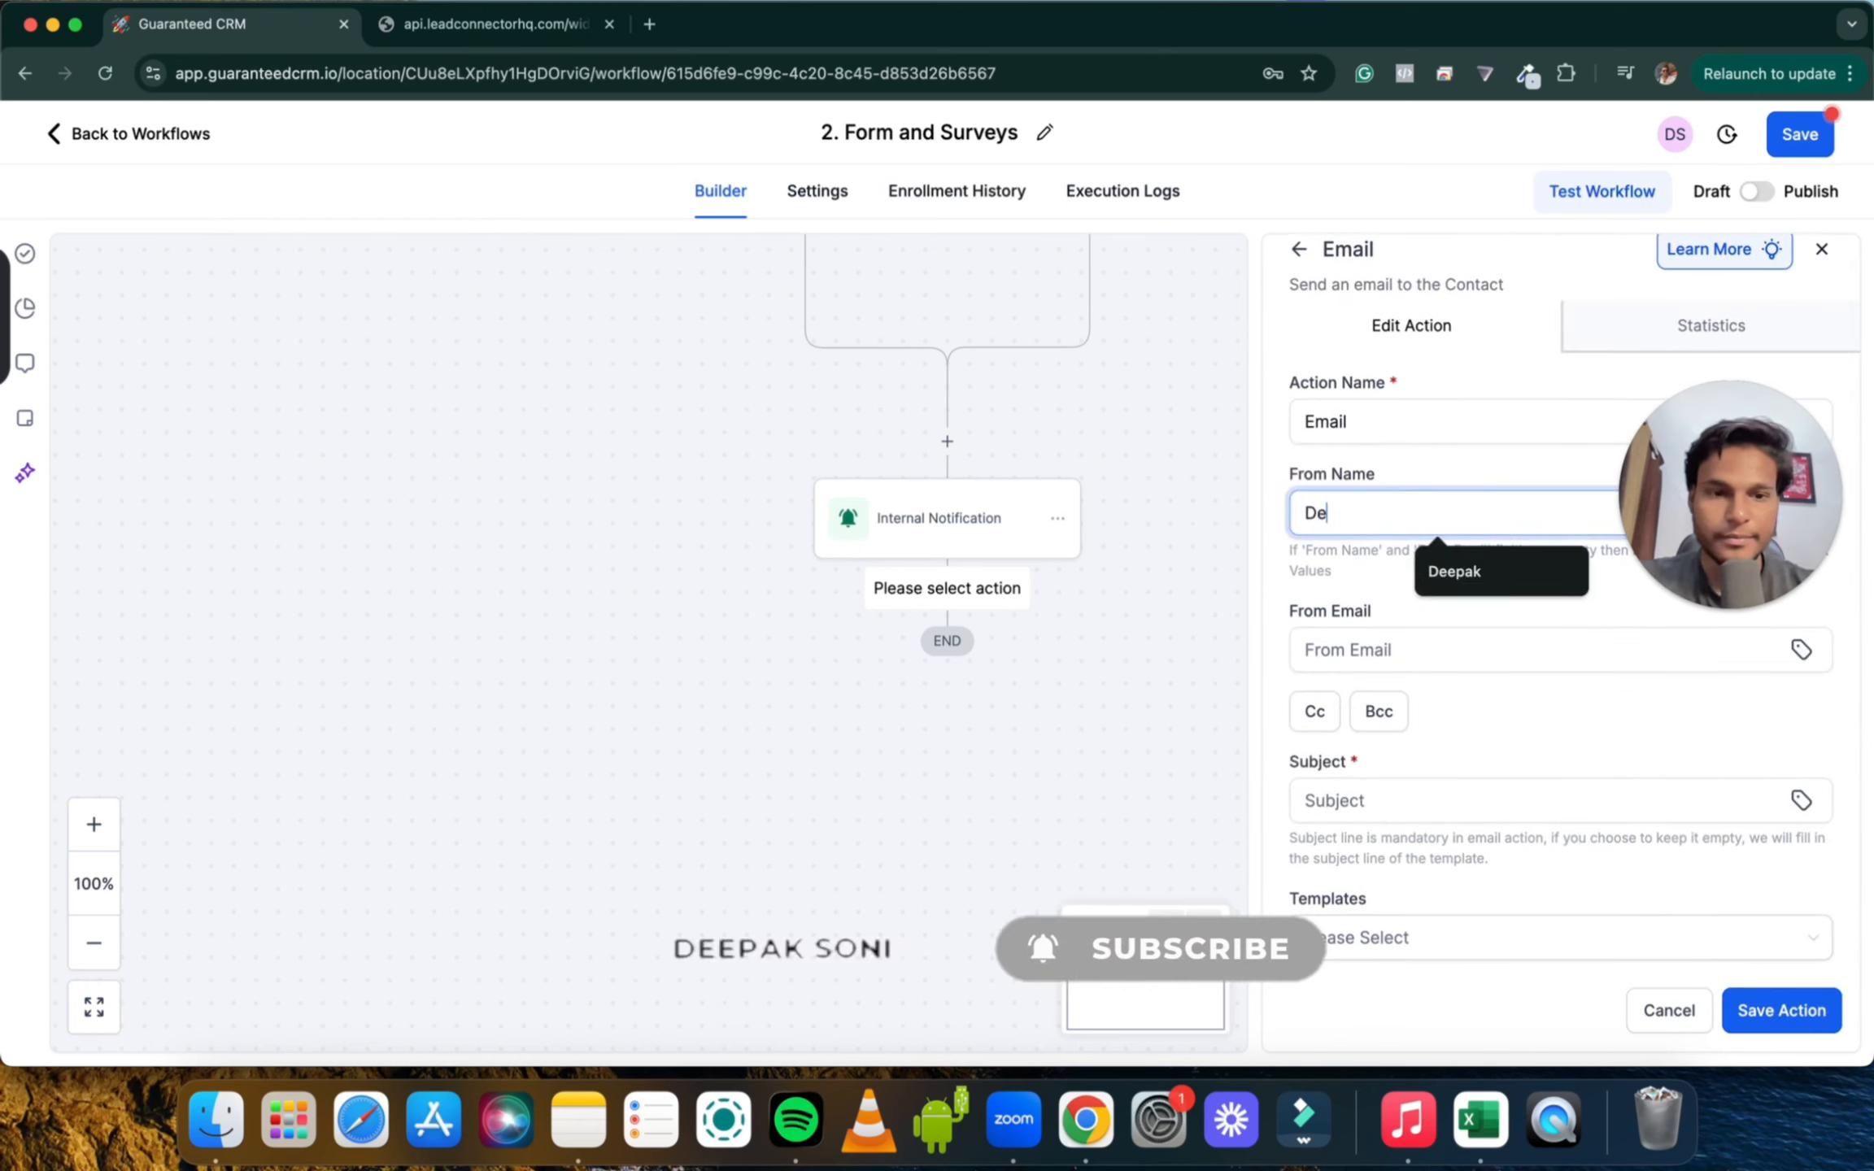
{"action": "type", "text": "epak"}
{"action": "left_click", "coordinate": [1351, 651]}
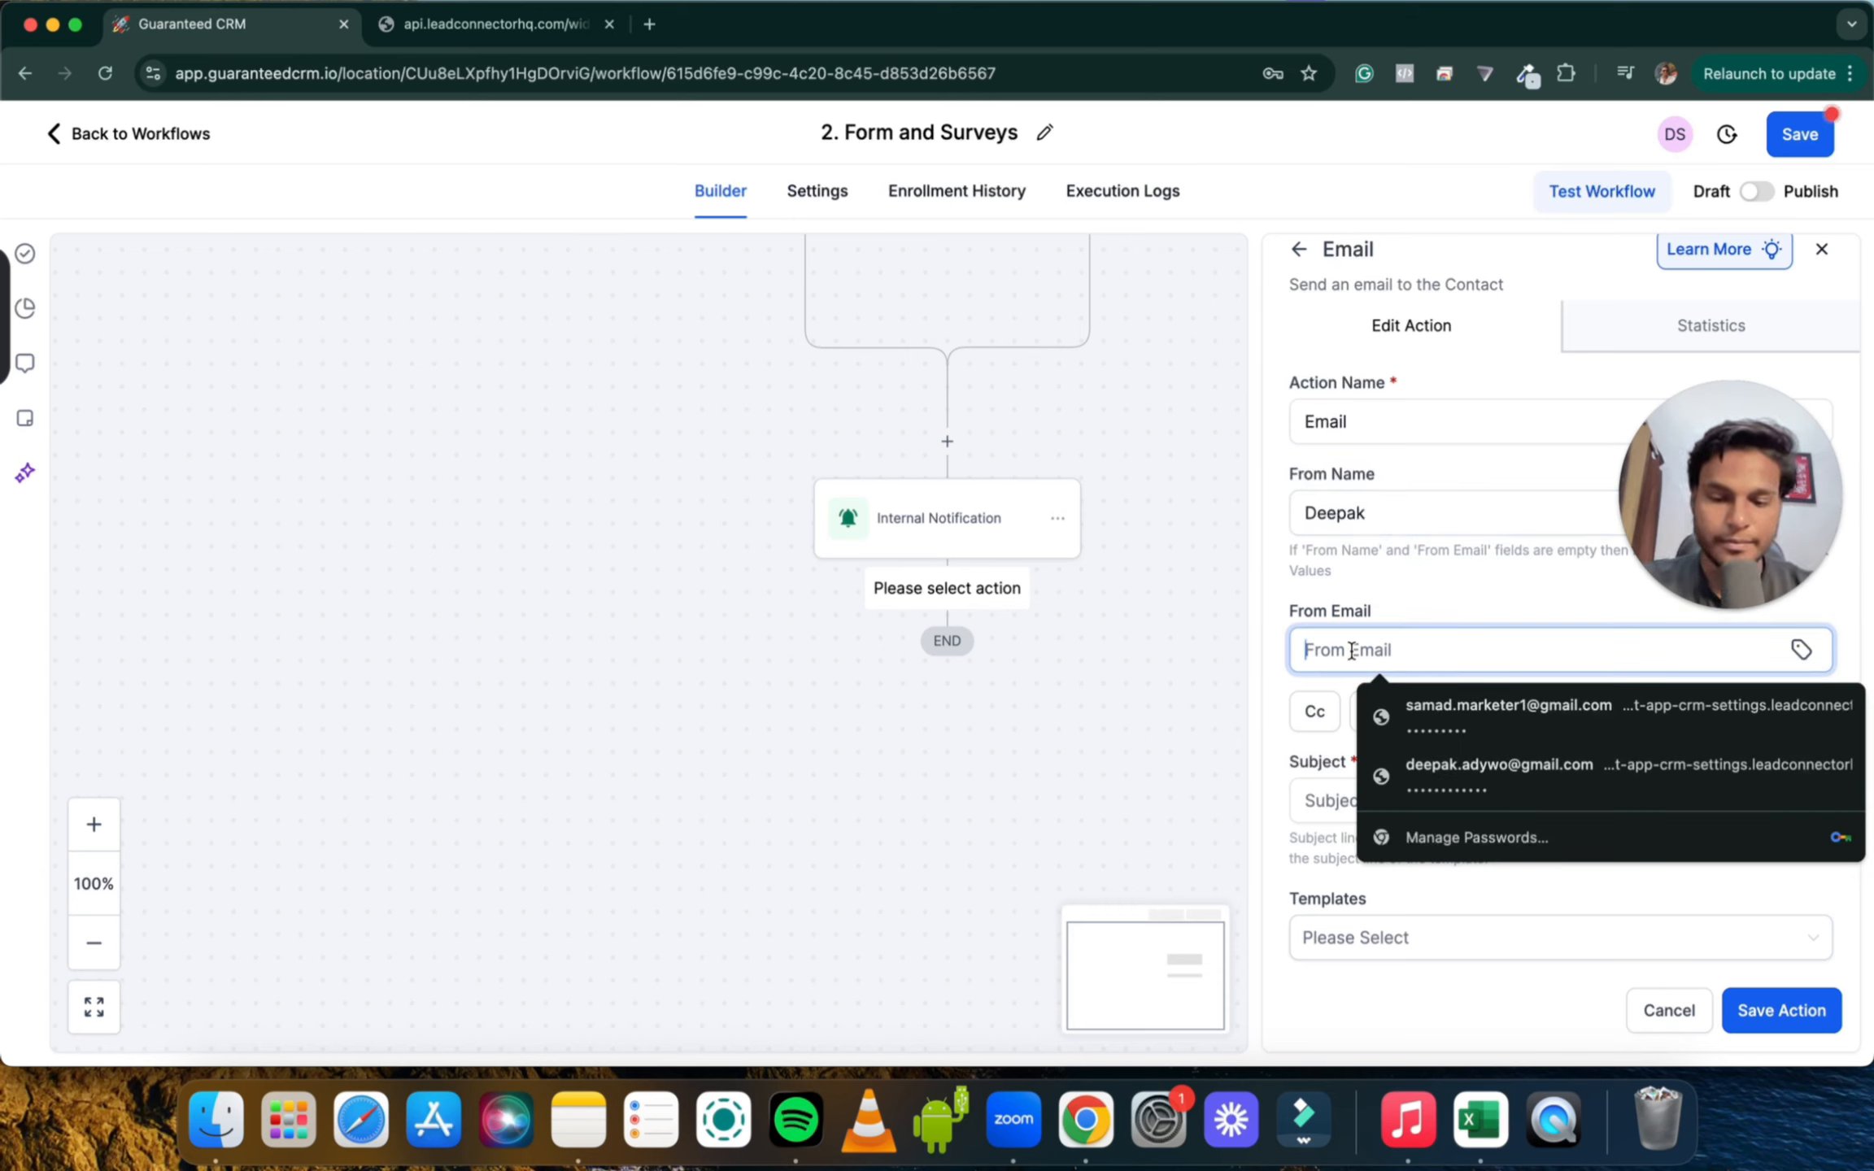
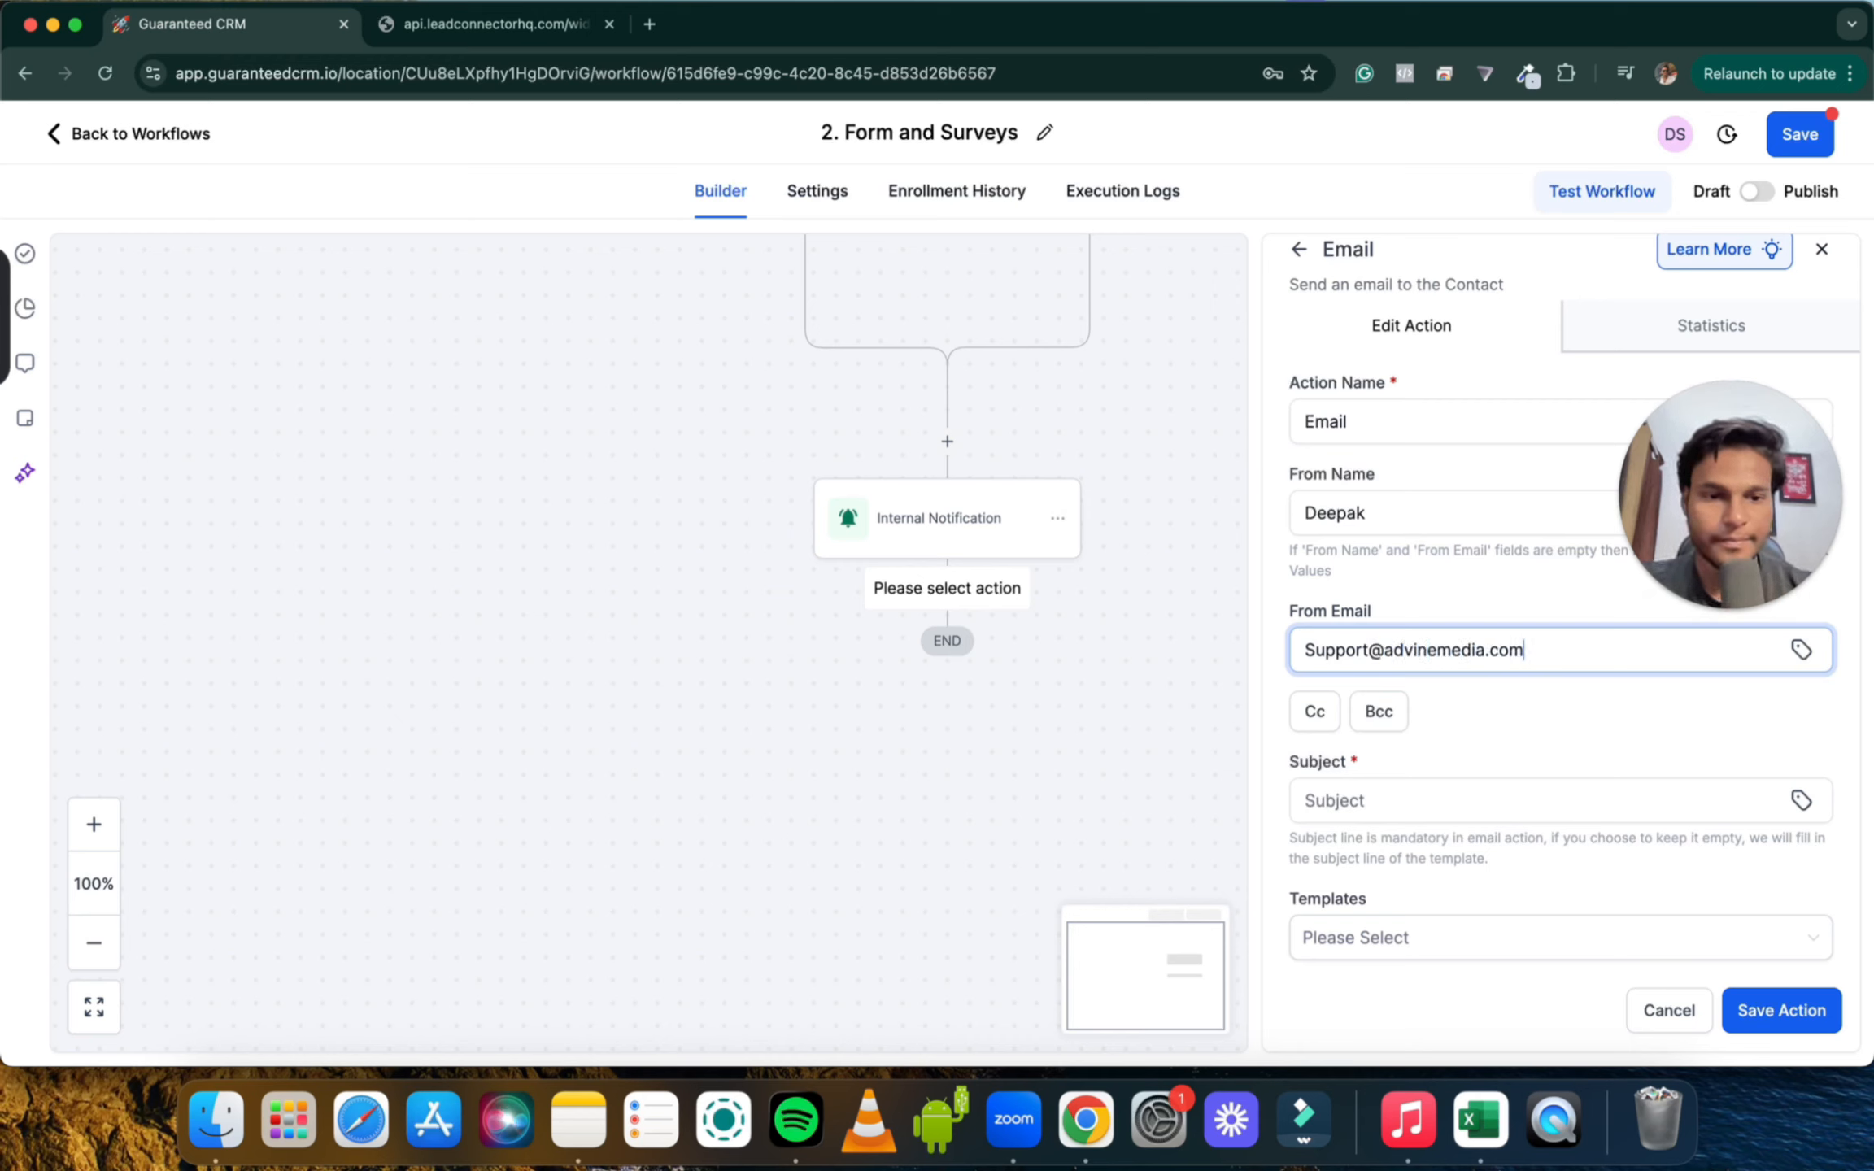
{"action": "scroll", "coordinate": [1409, 720], "scroll_direction": "down", "scroll_amount": 3}
{"action": "left_click", "coordinate": [1336, 623]}
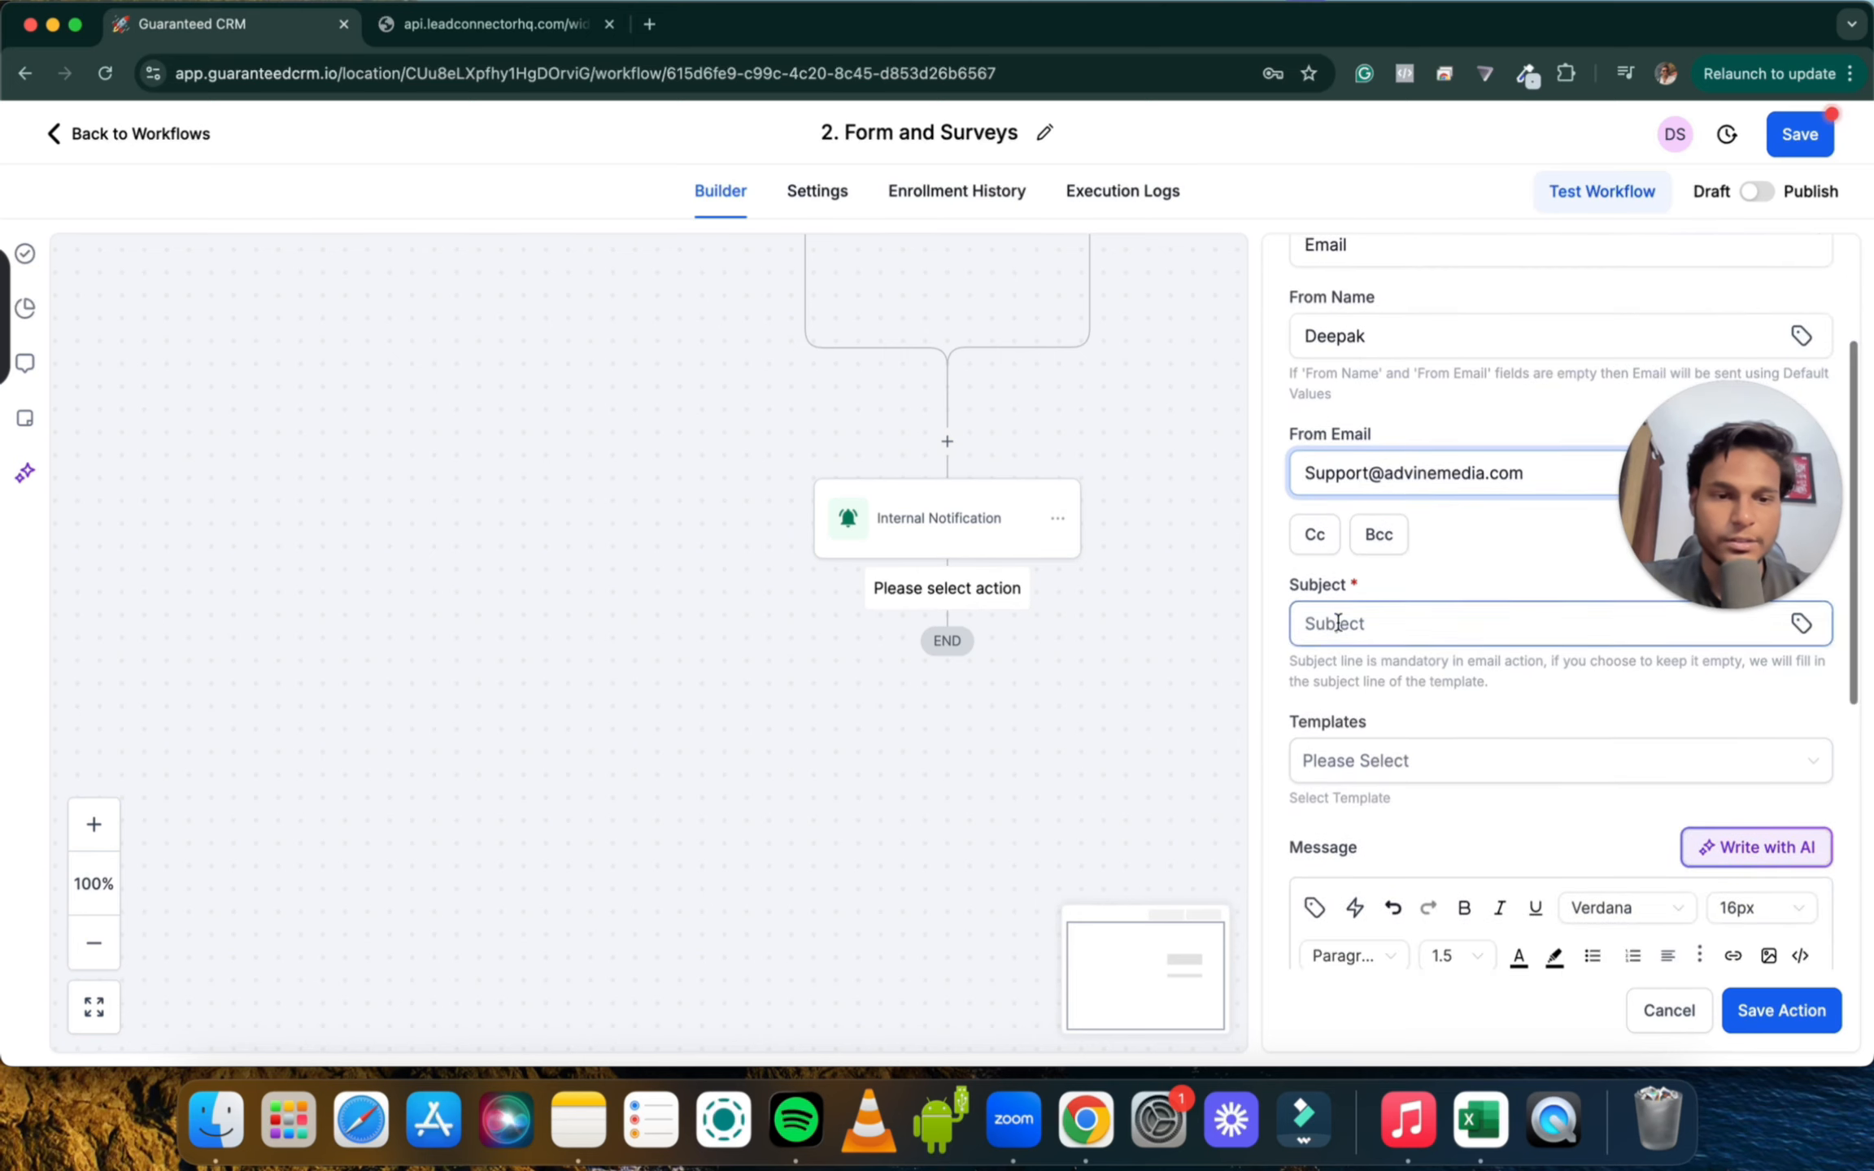
Enter the subject 'Thanks for get in touch' and begin the message with 'Hi' plus Contact > Full Name
{"action": "type", "text": "t"}
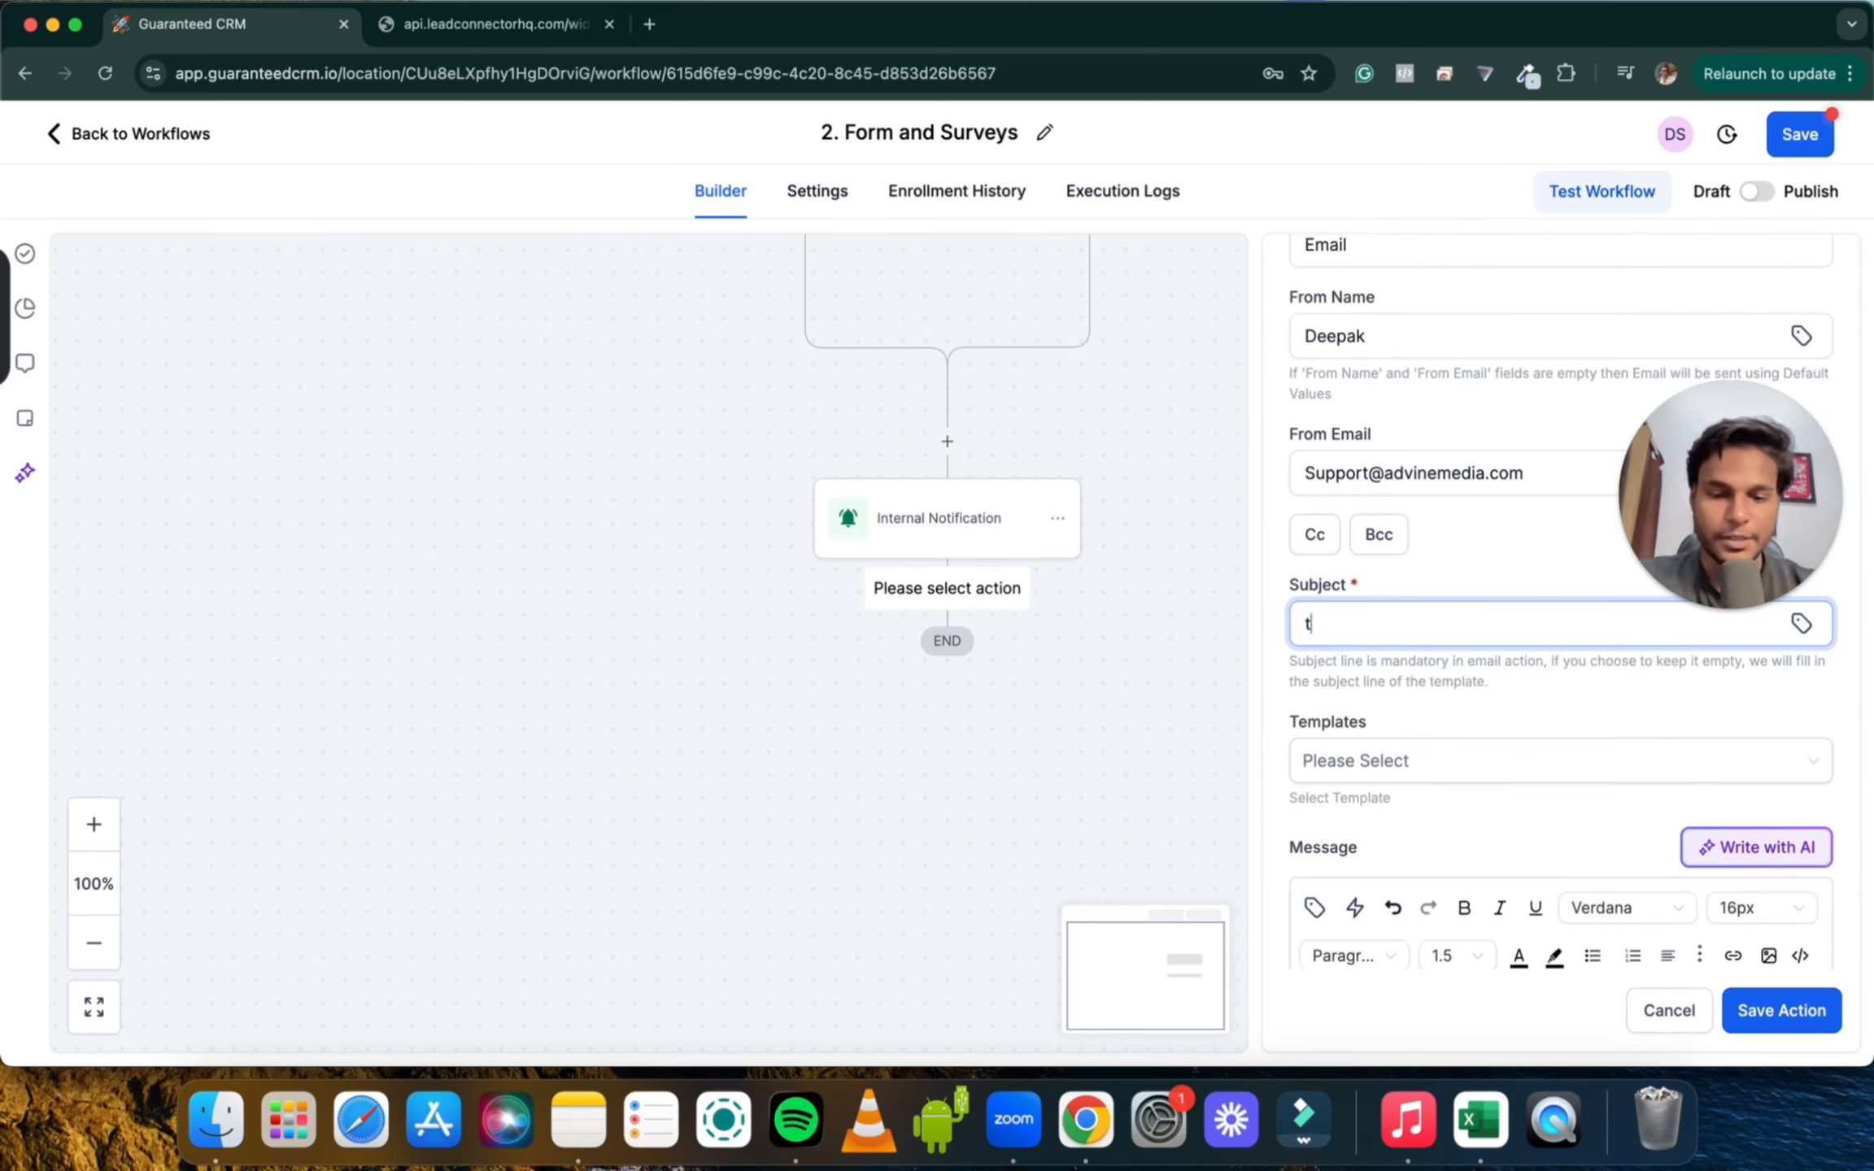
{"action": "type", "text": "Thanks for get in touch"}
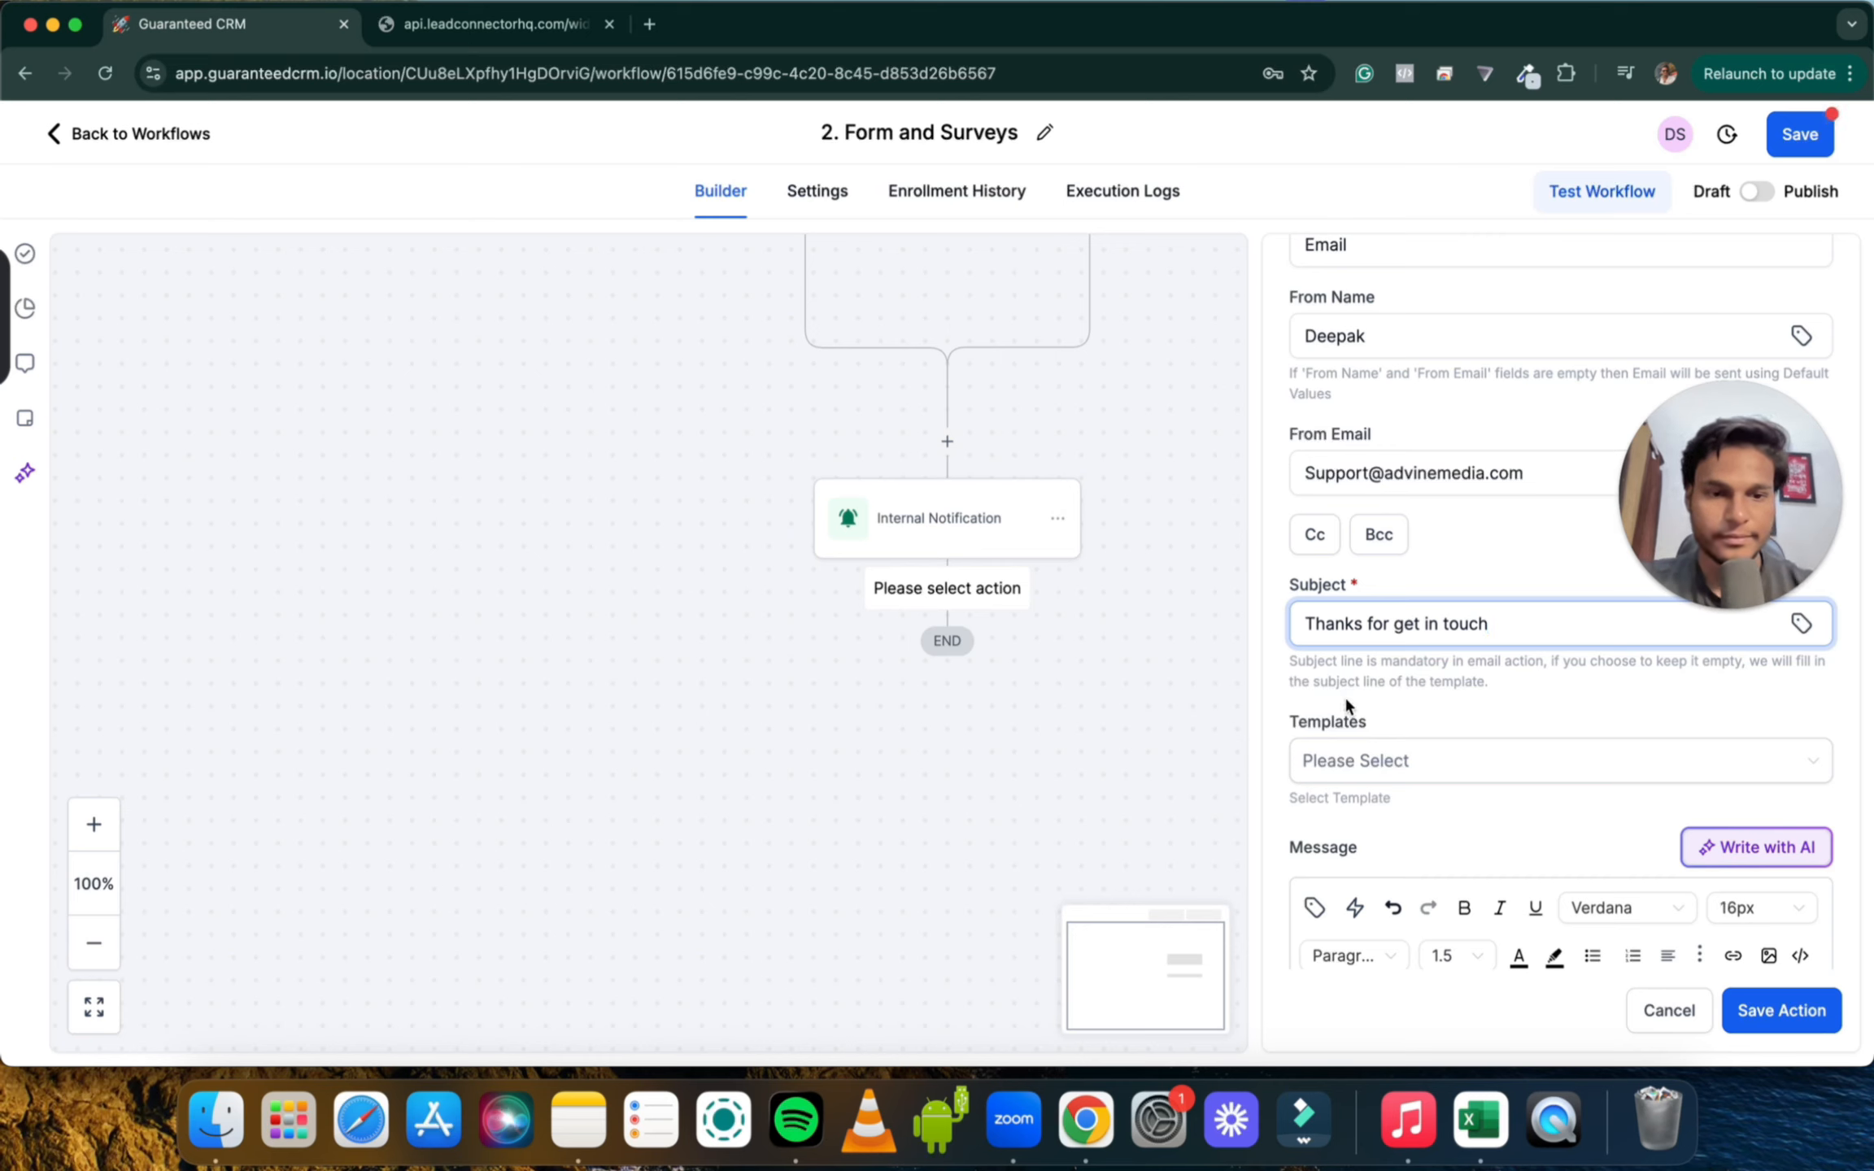
{"action": "scroll", "coordinate": [1347, 704], "scroll_direction": "down", "scroll_amount": 5}
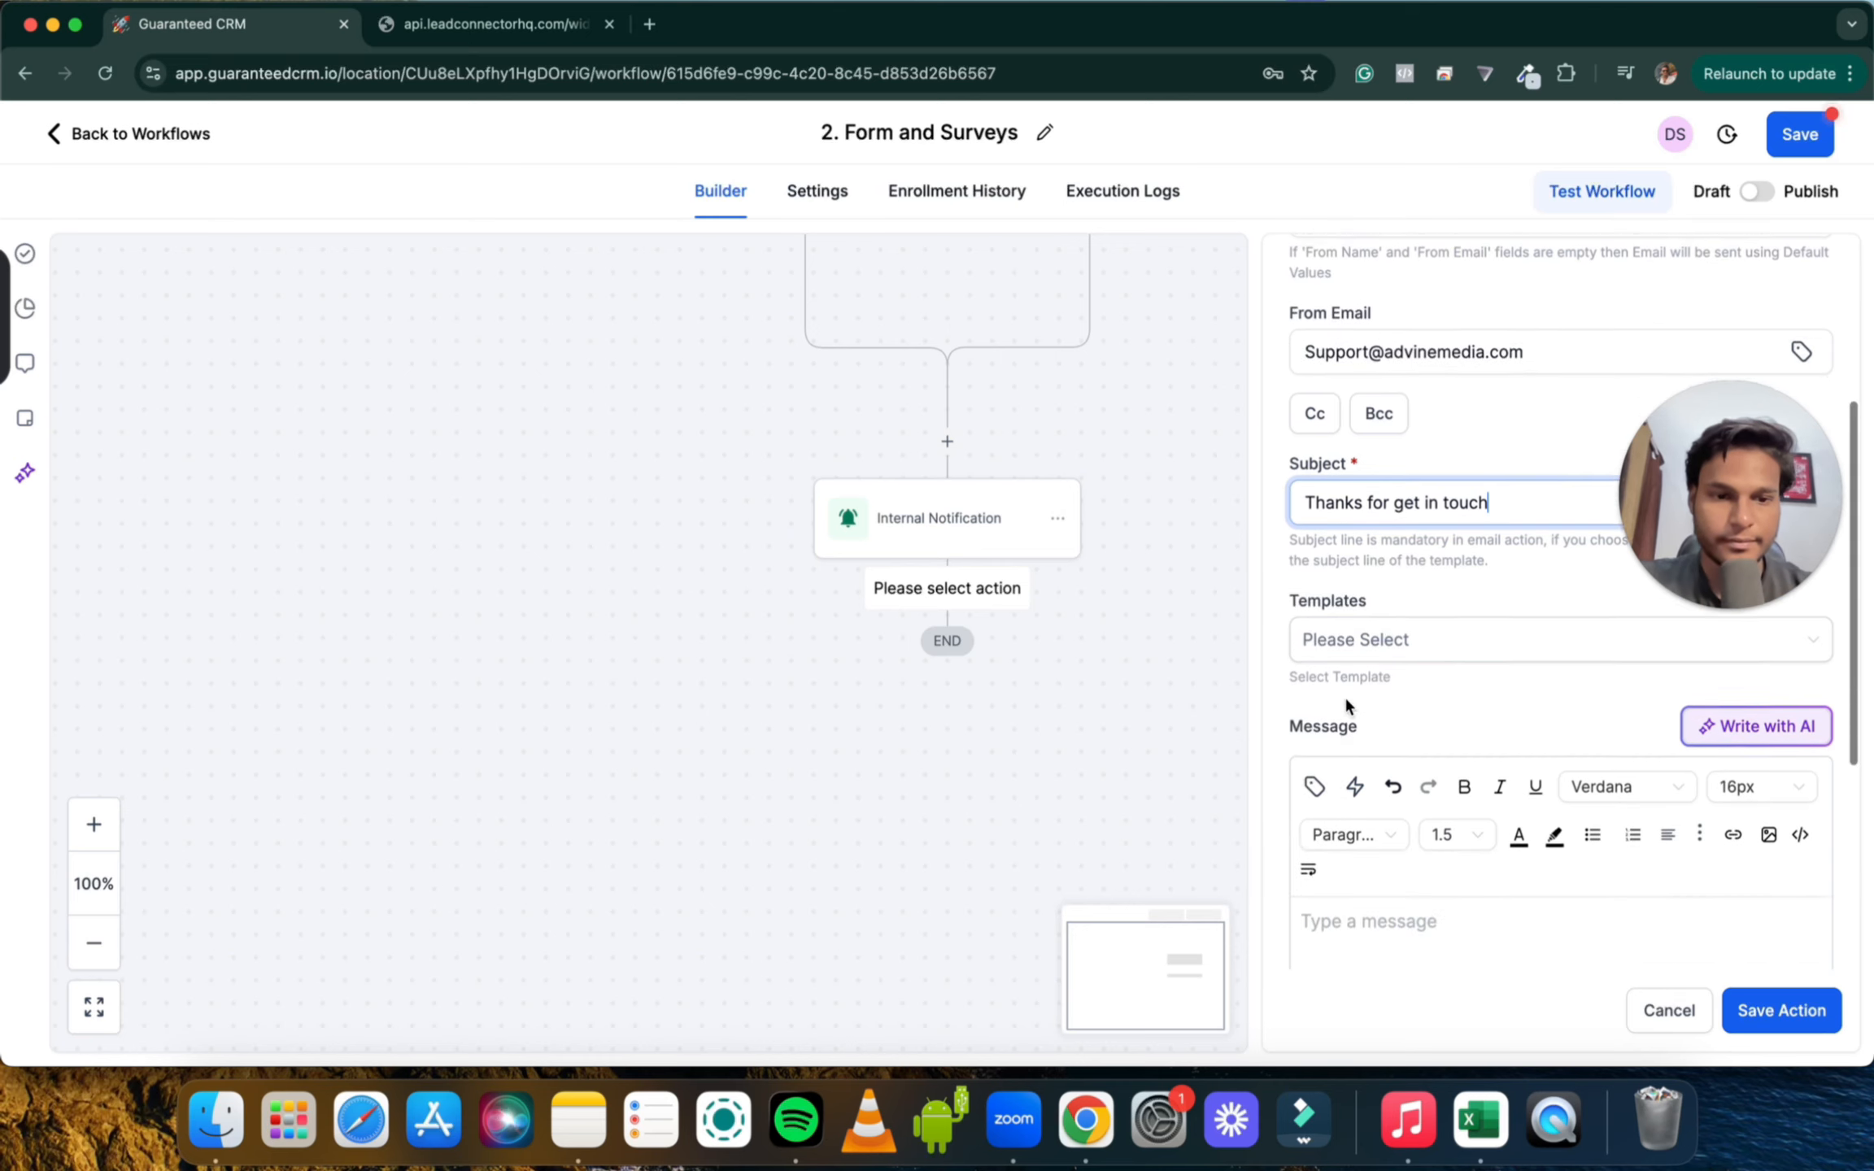
{"action": "left_click", "coordinate": [1329, 648]}
{"action": "type", "text": "Hi"}
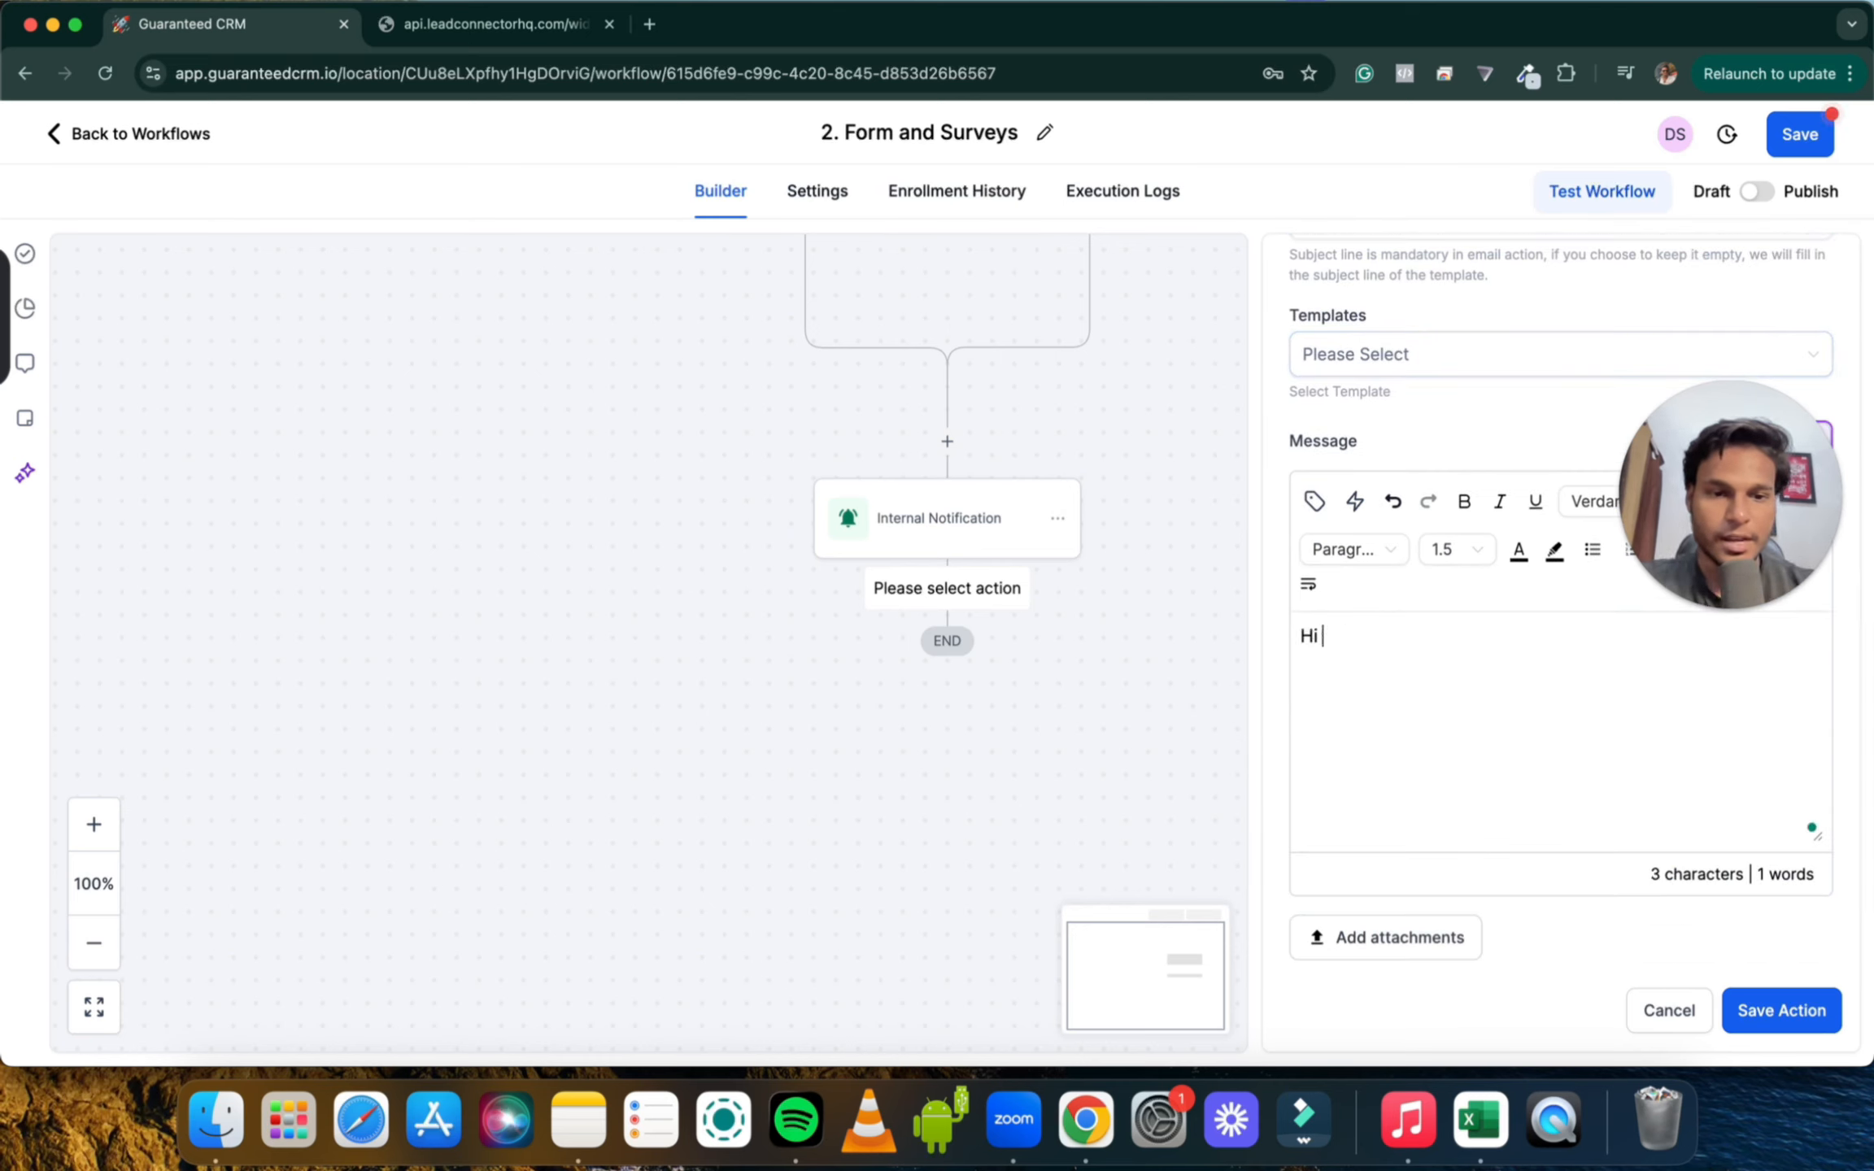
{"action": "left_click", "coordinate": [1316, 502]}
{"action": "left_click", "coordinate": [1220, 615]}
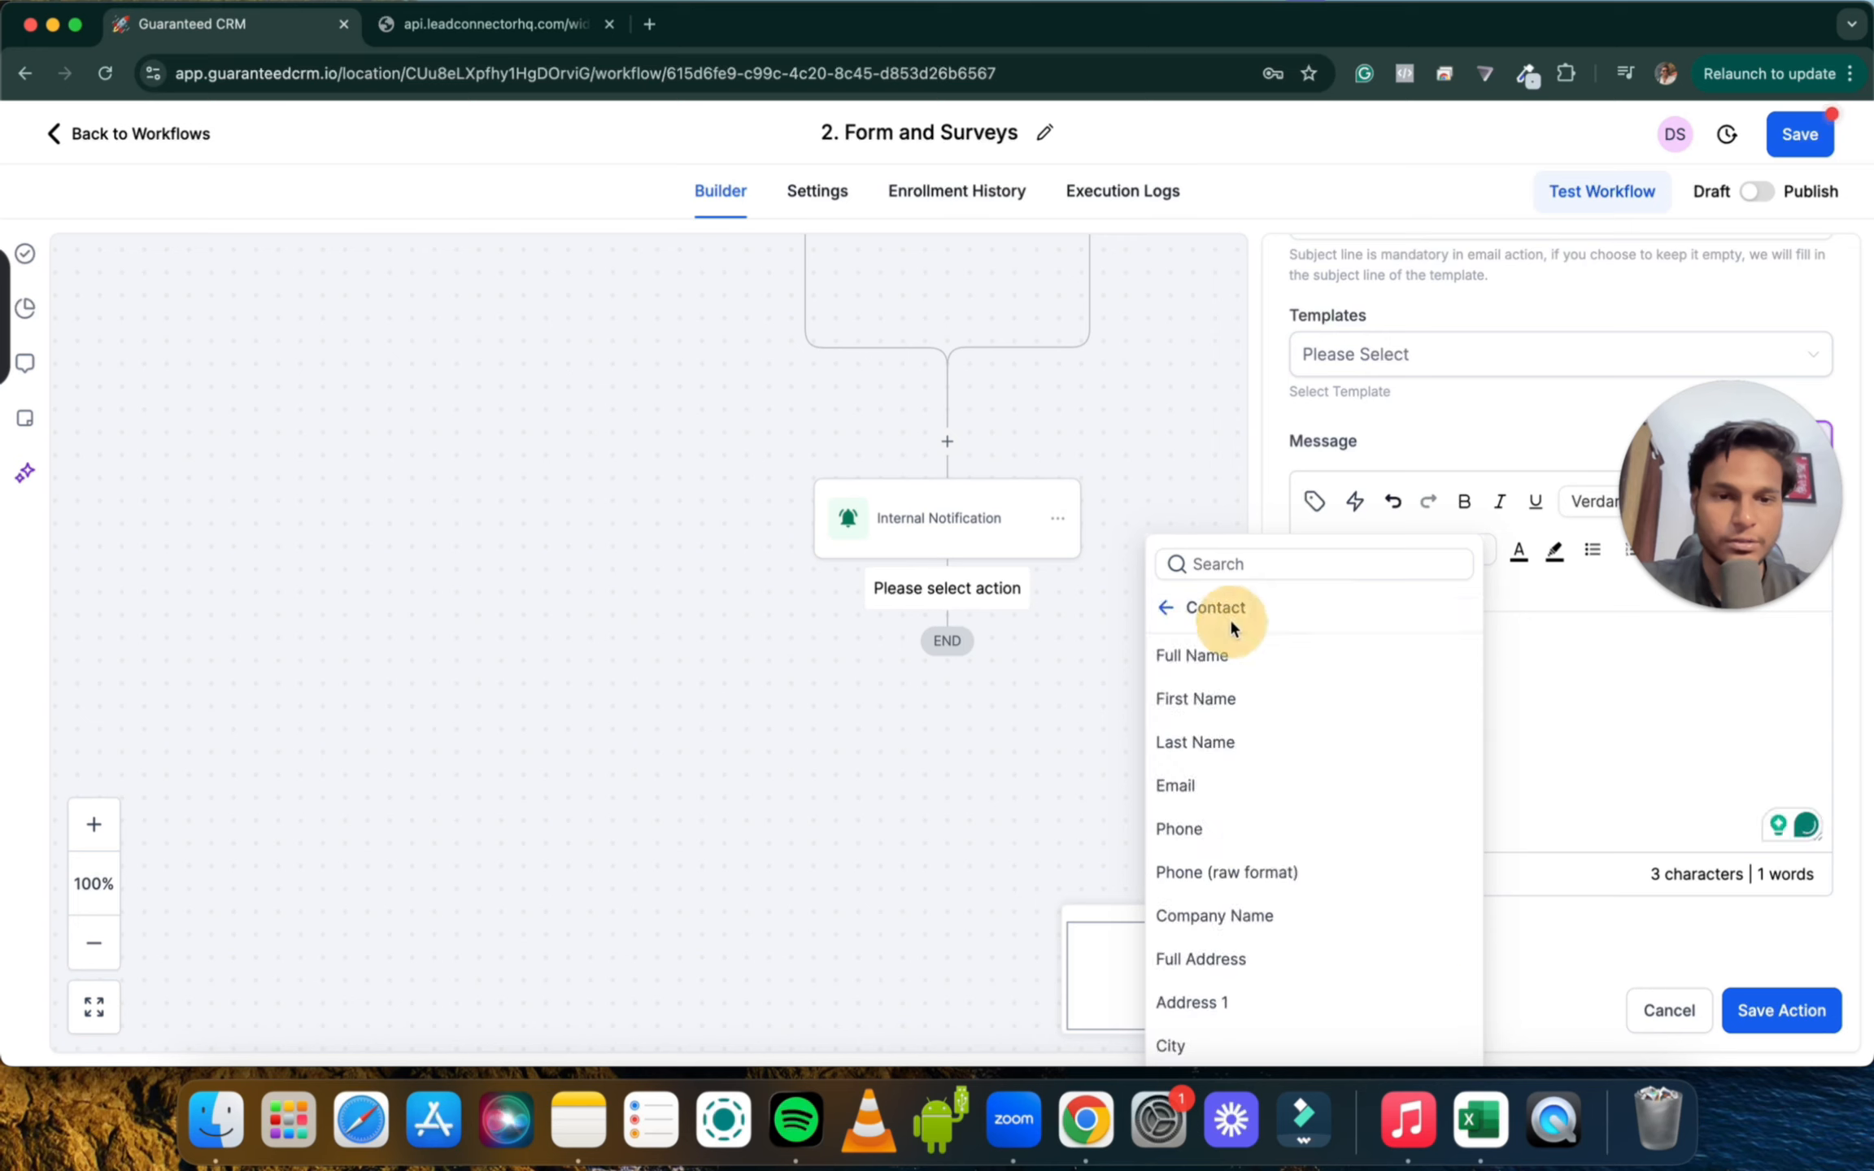
{"action": "left_click", "coordinate": [1213, 656]}
Add 'Thanks for get in touch. Will contact you soon.' with a 'Best' sign-off, then save the email
{"action": "key", "text": "Return"}
{"action": "key", "text": "Return"}
{"action": "type", "text": "Thanks for get in to"}
{"action": "key", "text": "BackSpace"}
{"action": "key", "text": "BackSpace"}
{"action": "type", "text": ". Wil"}
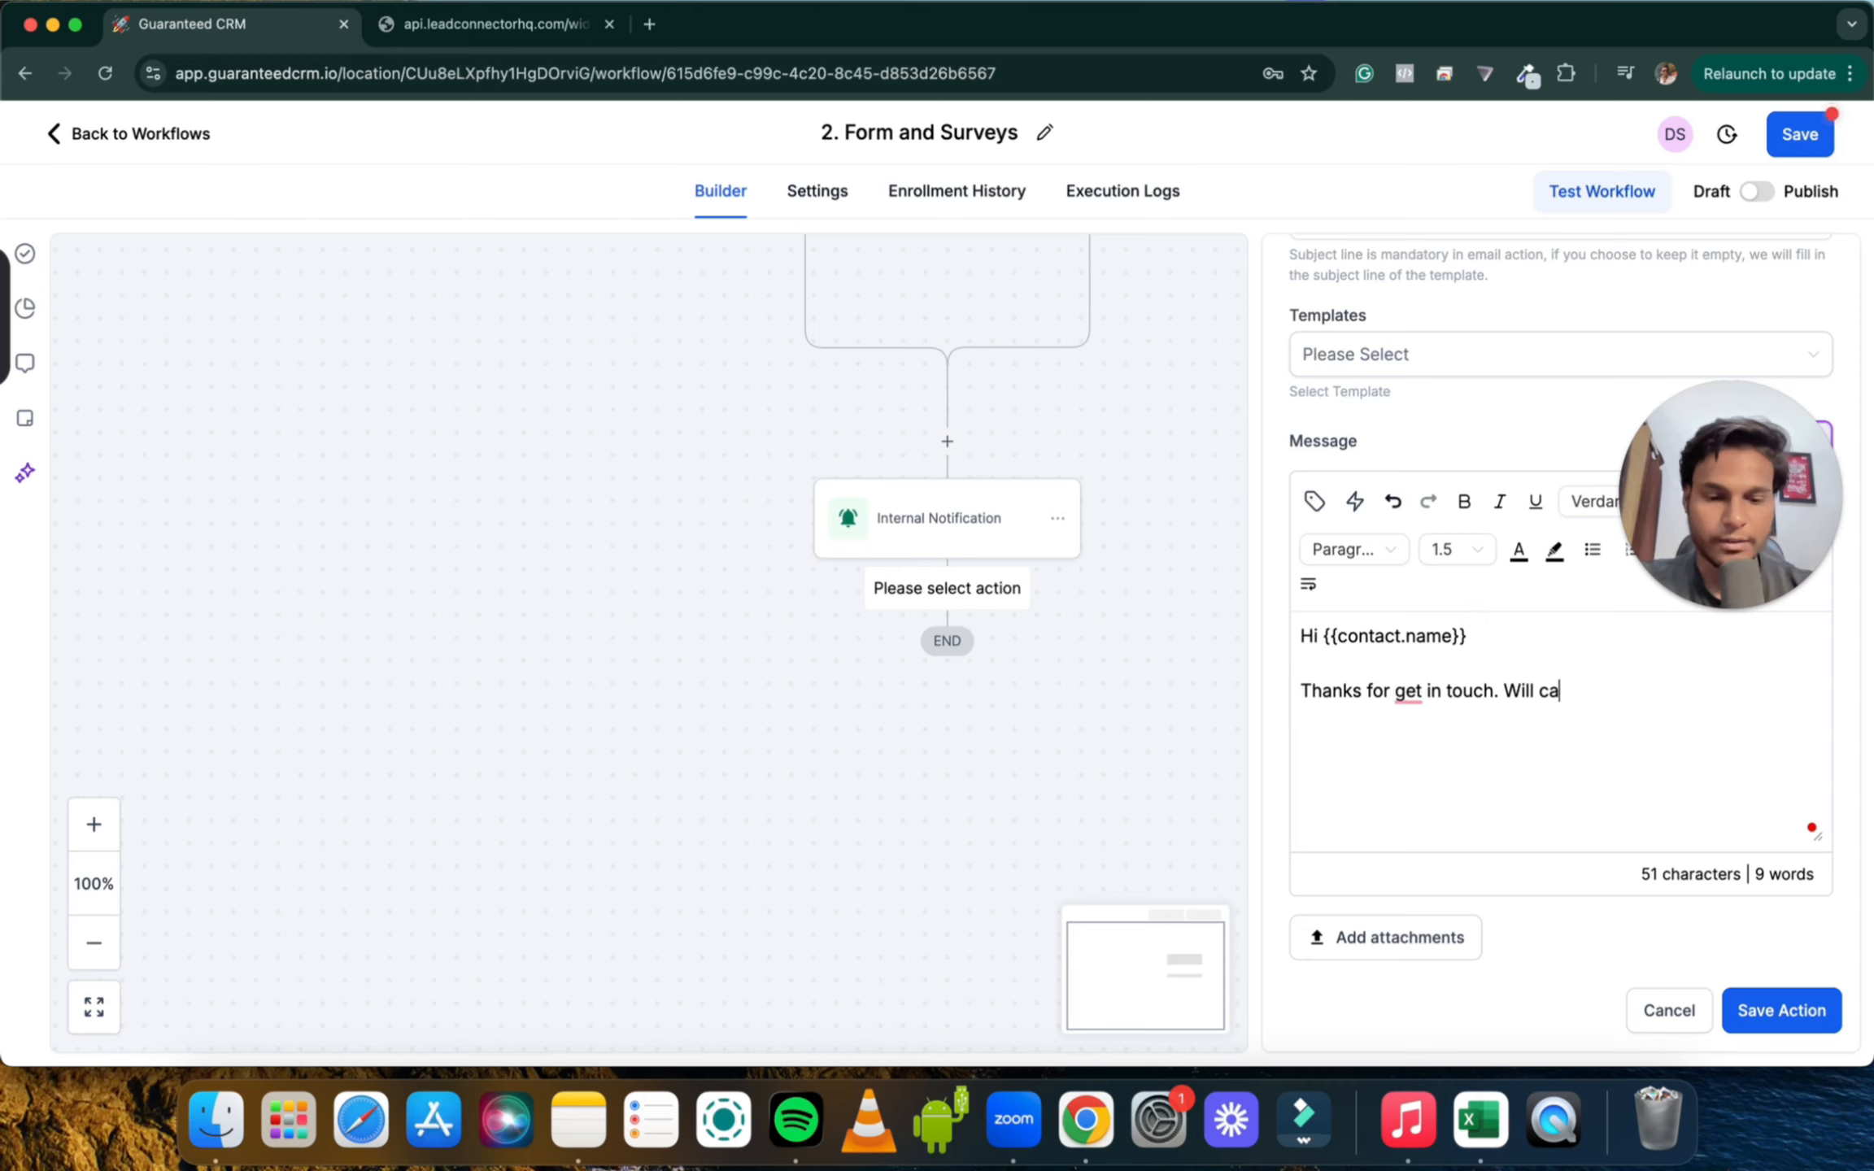
{"action": "type", "text": "l contact you soon"}
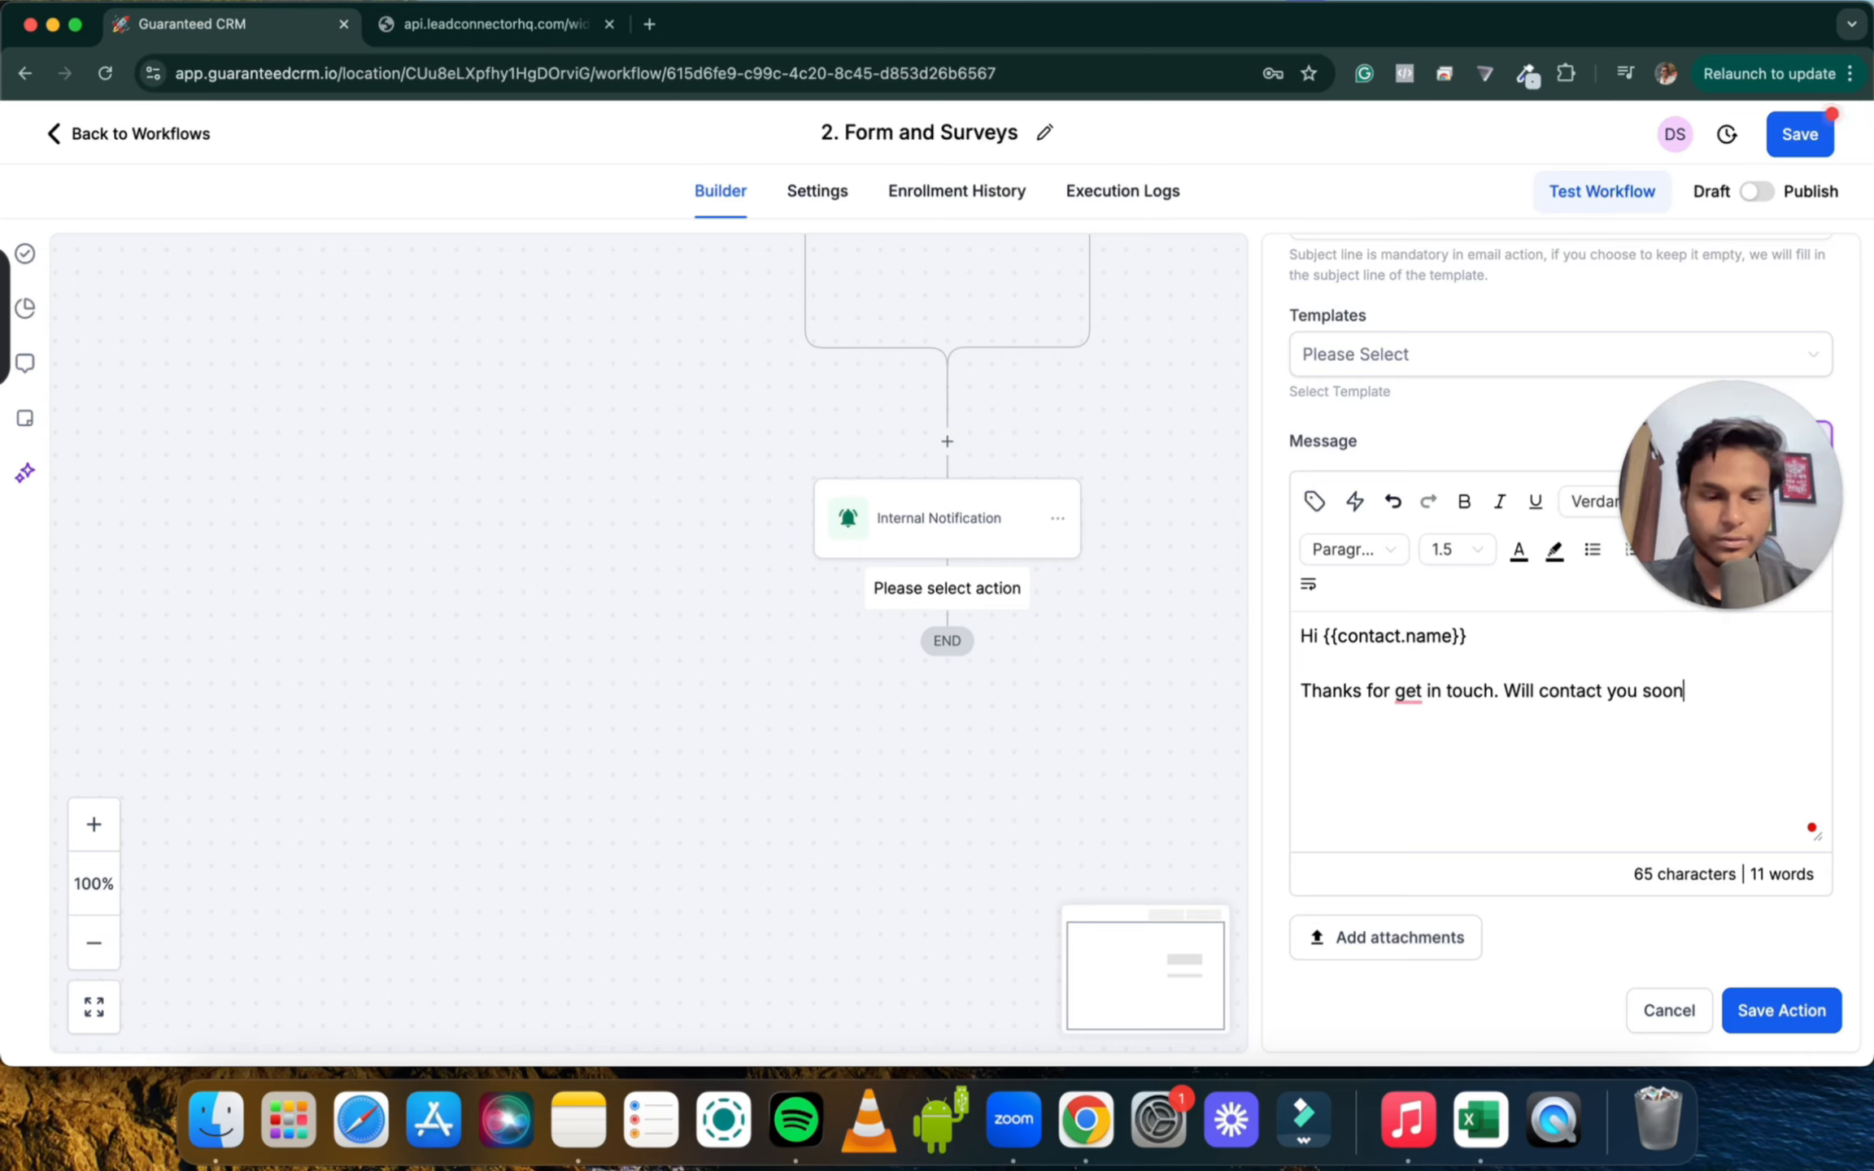
{"action": "type", "text": ".  Best "}
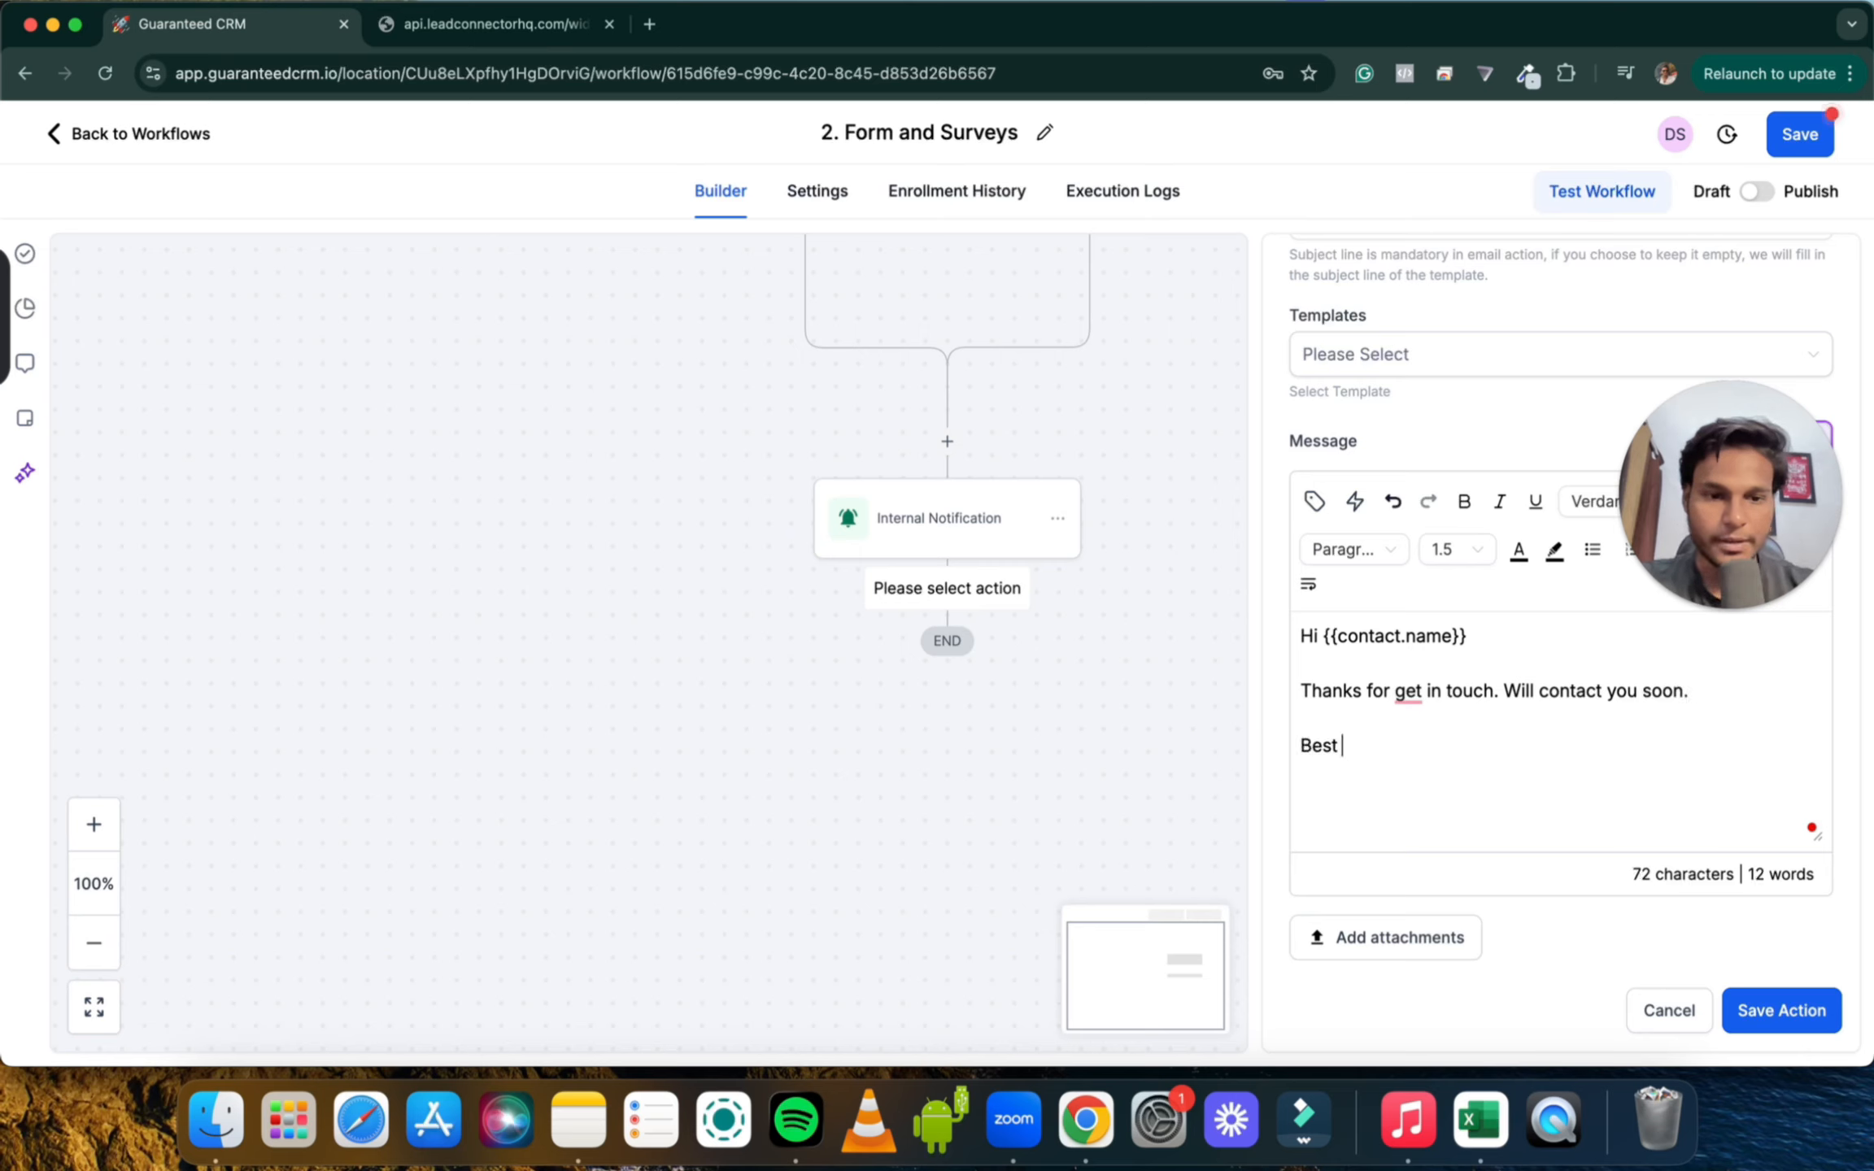
{"action": "type", "text": "Deepak"}
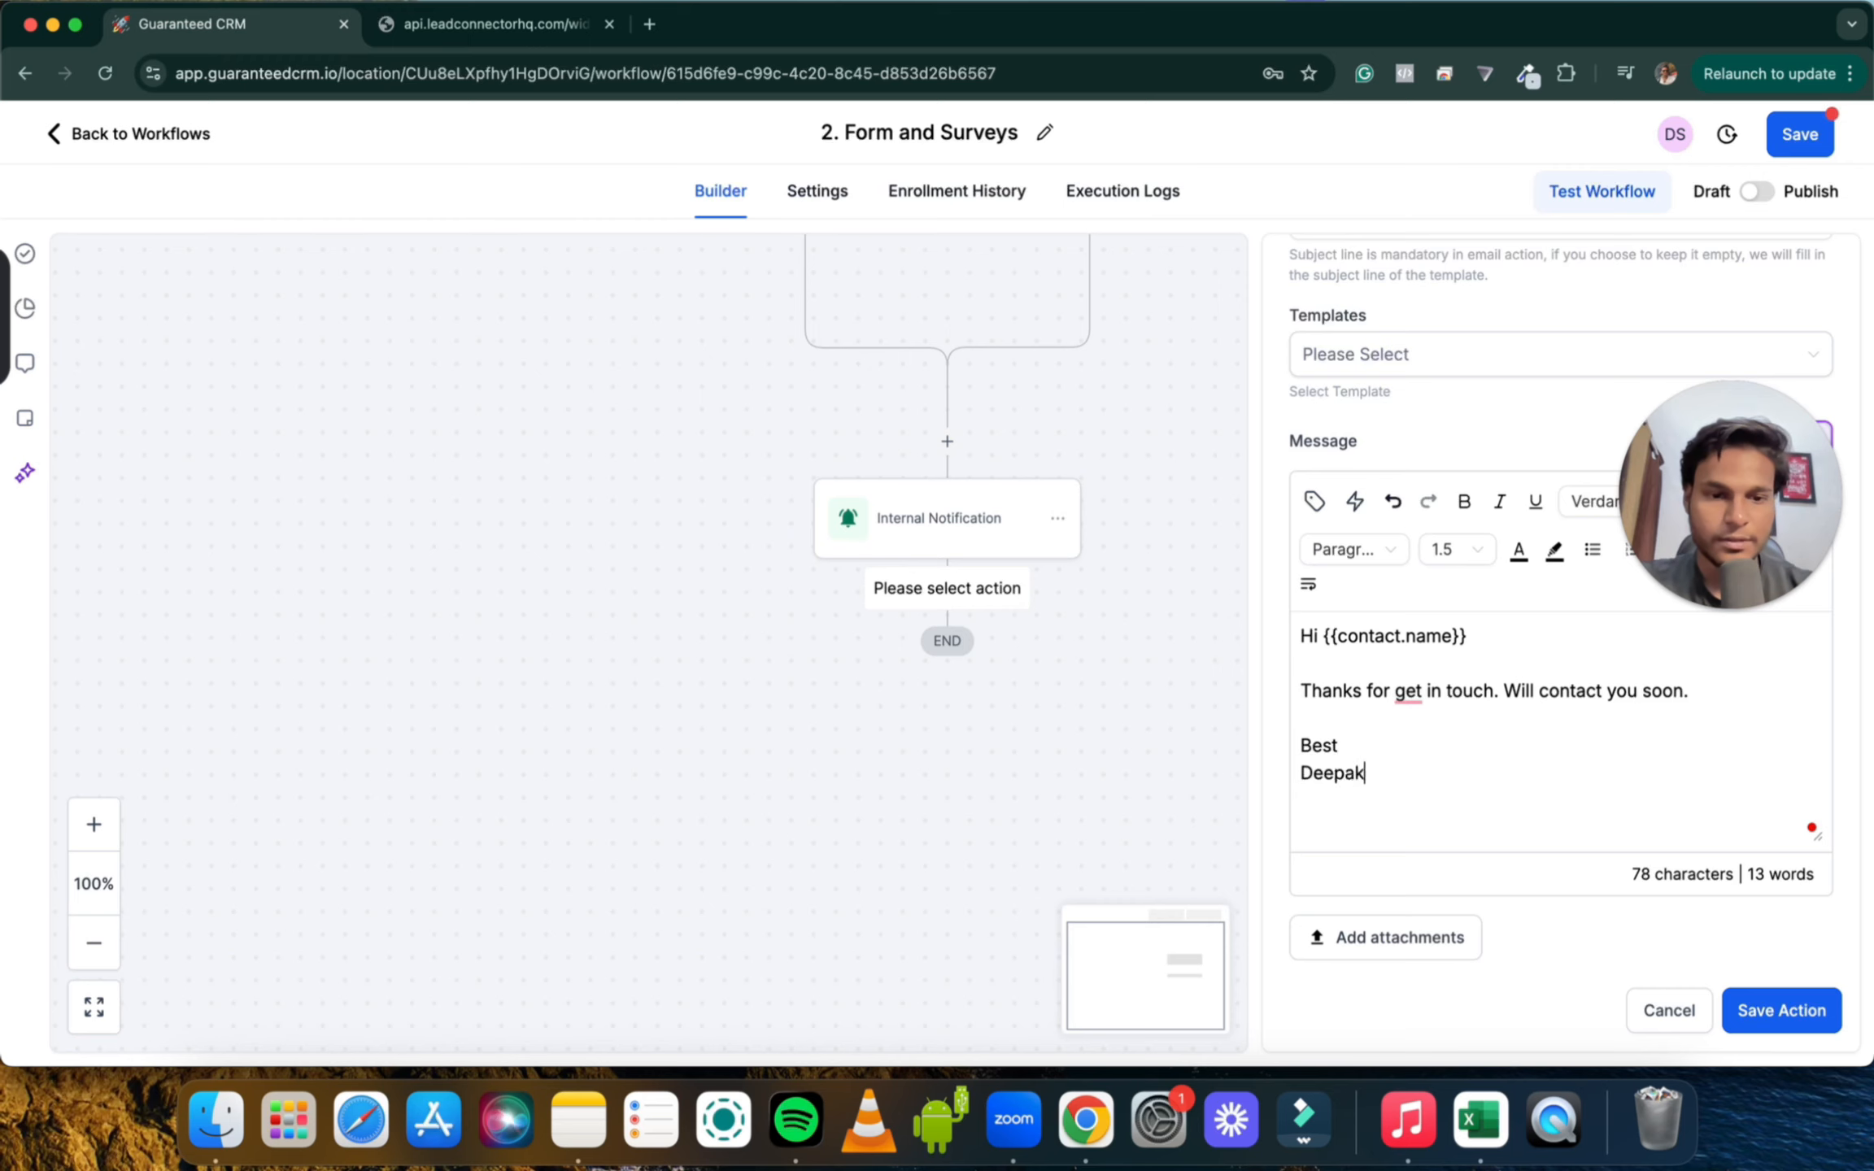
{"action": "left_click", "coordinate": [1779, 1015]}
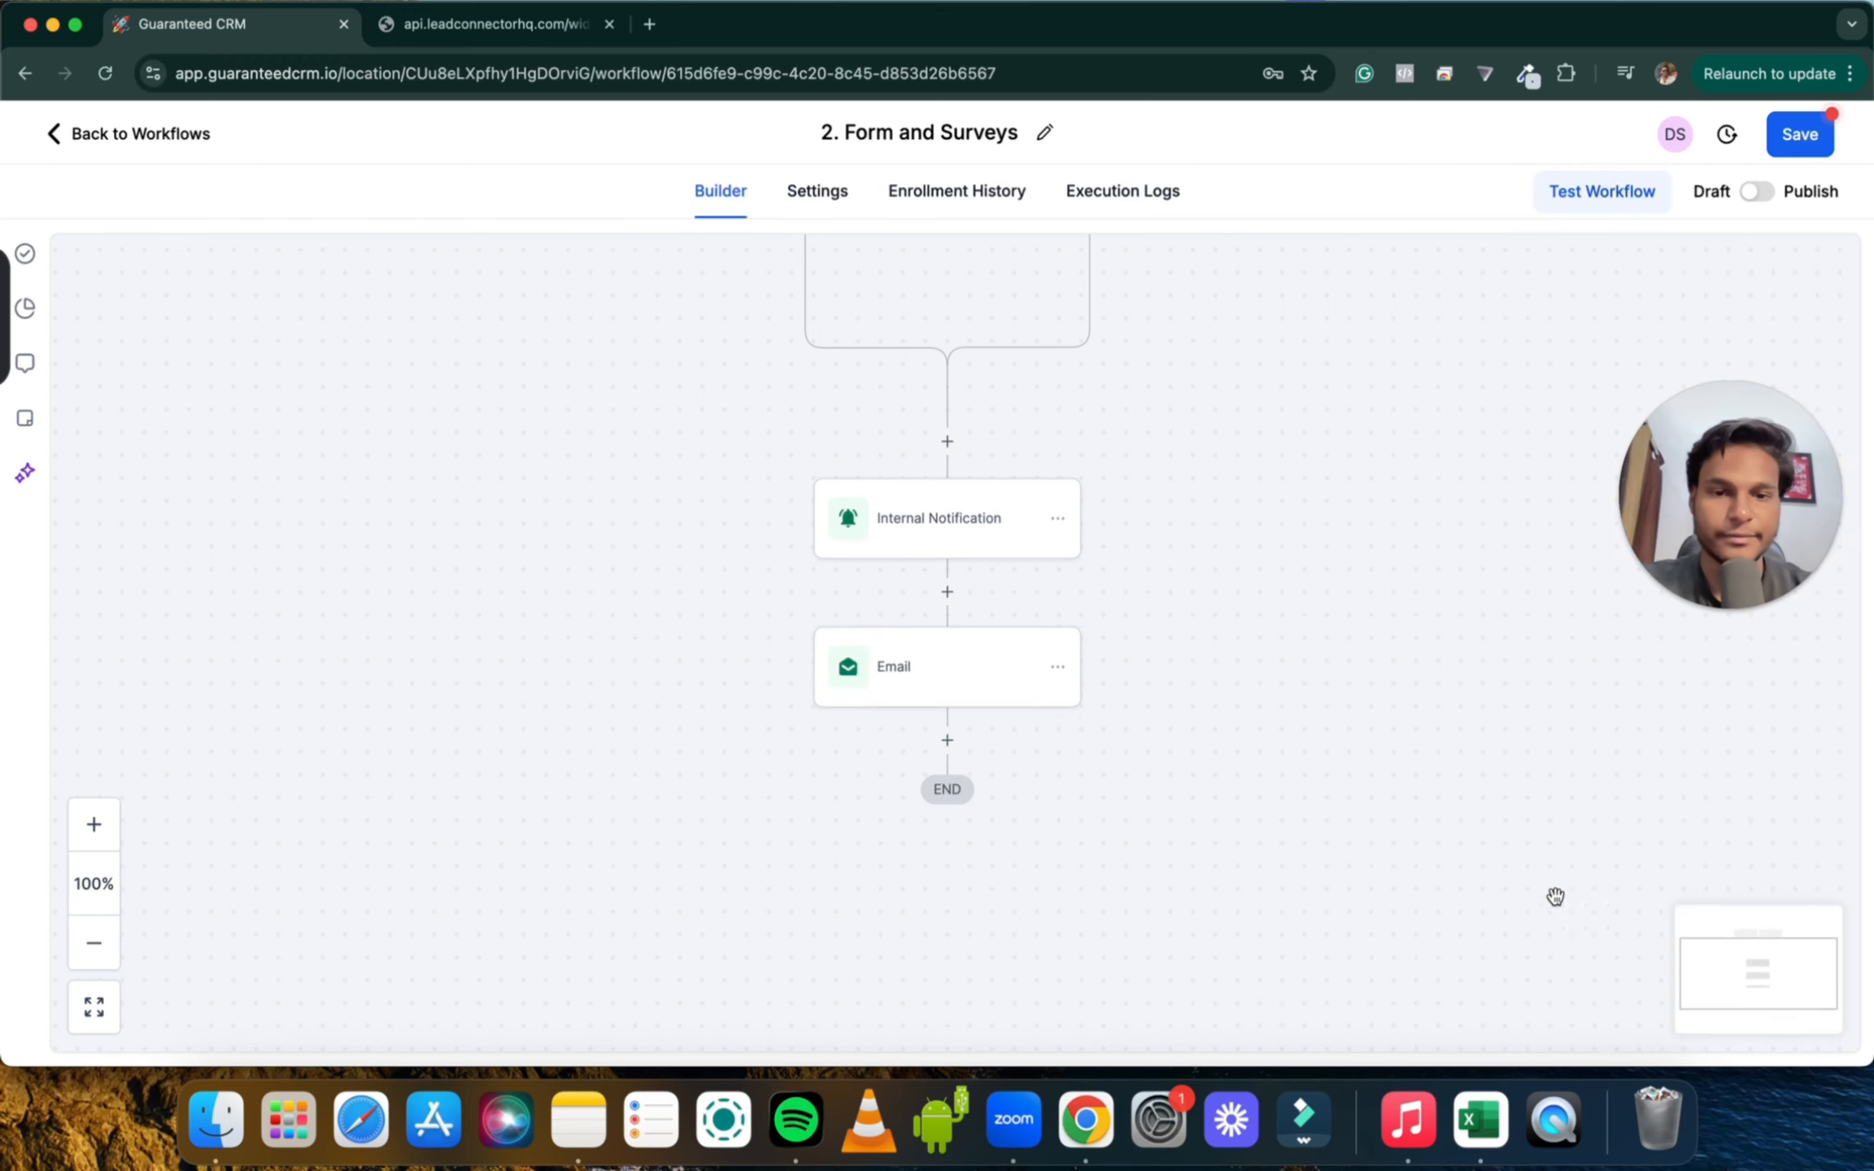
{"action": "scroll", "coordinate": [1298, 777], "scroll_direction": "up", "scroll_amount": 3}
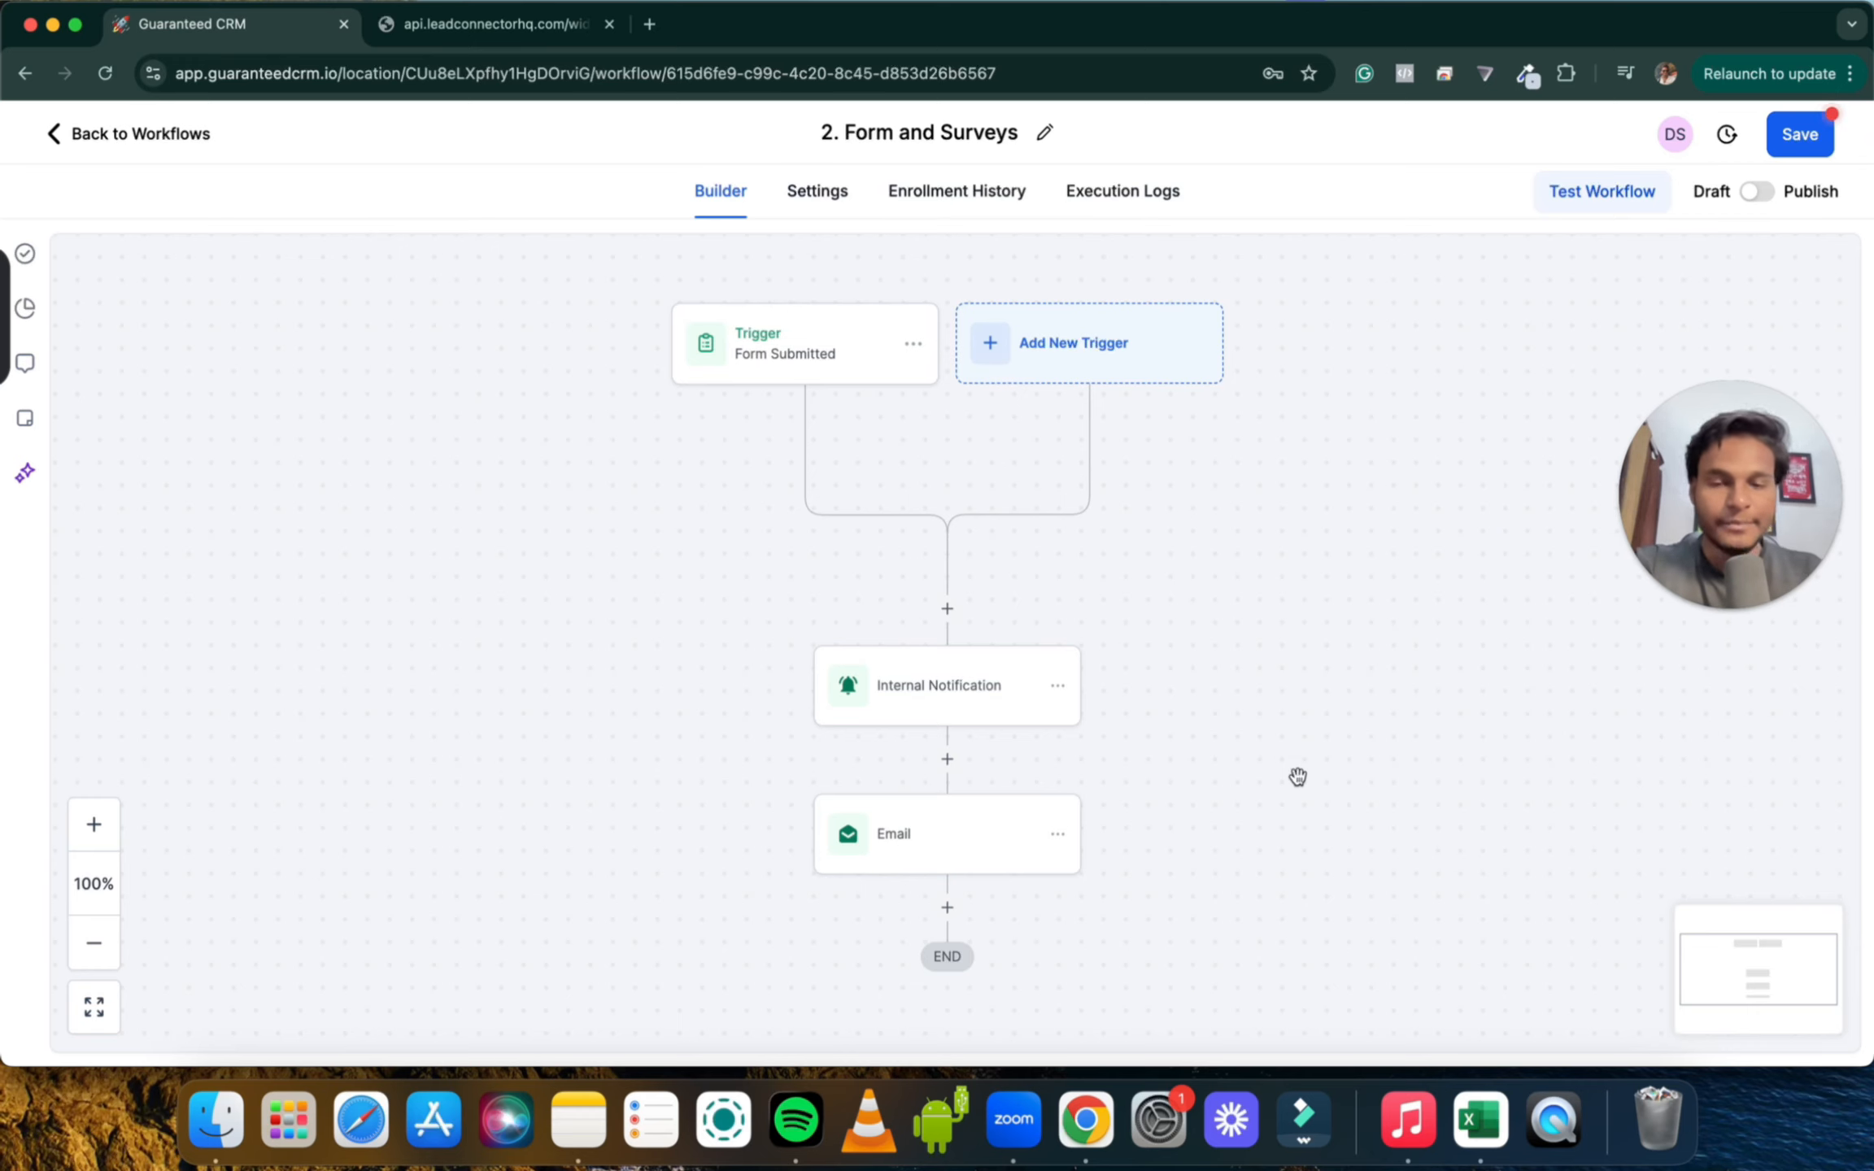
{"action": "scroll", "coordinate": [1235, 718], "scroll_direction": "down", "scroll_amount": 3}
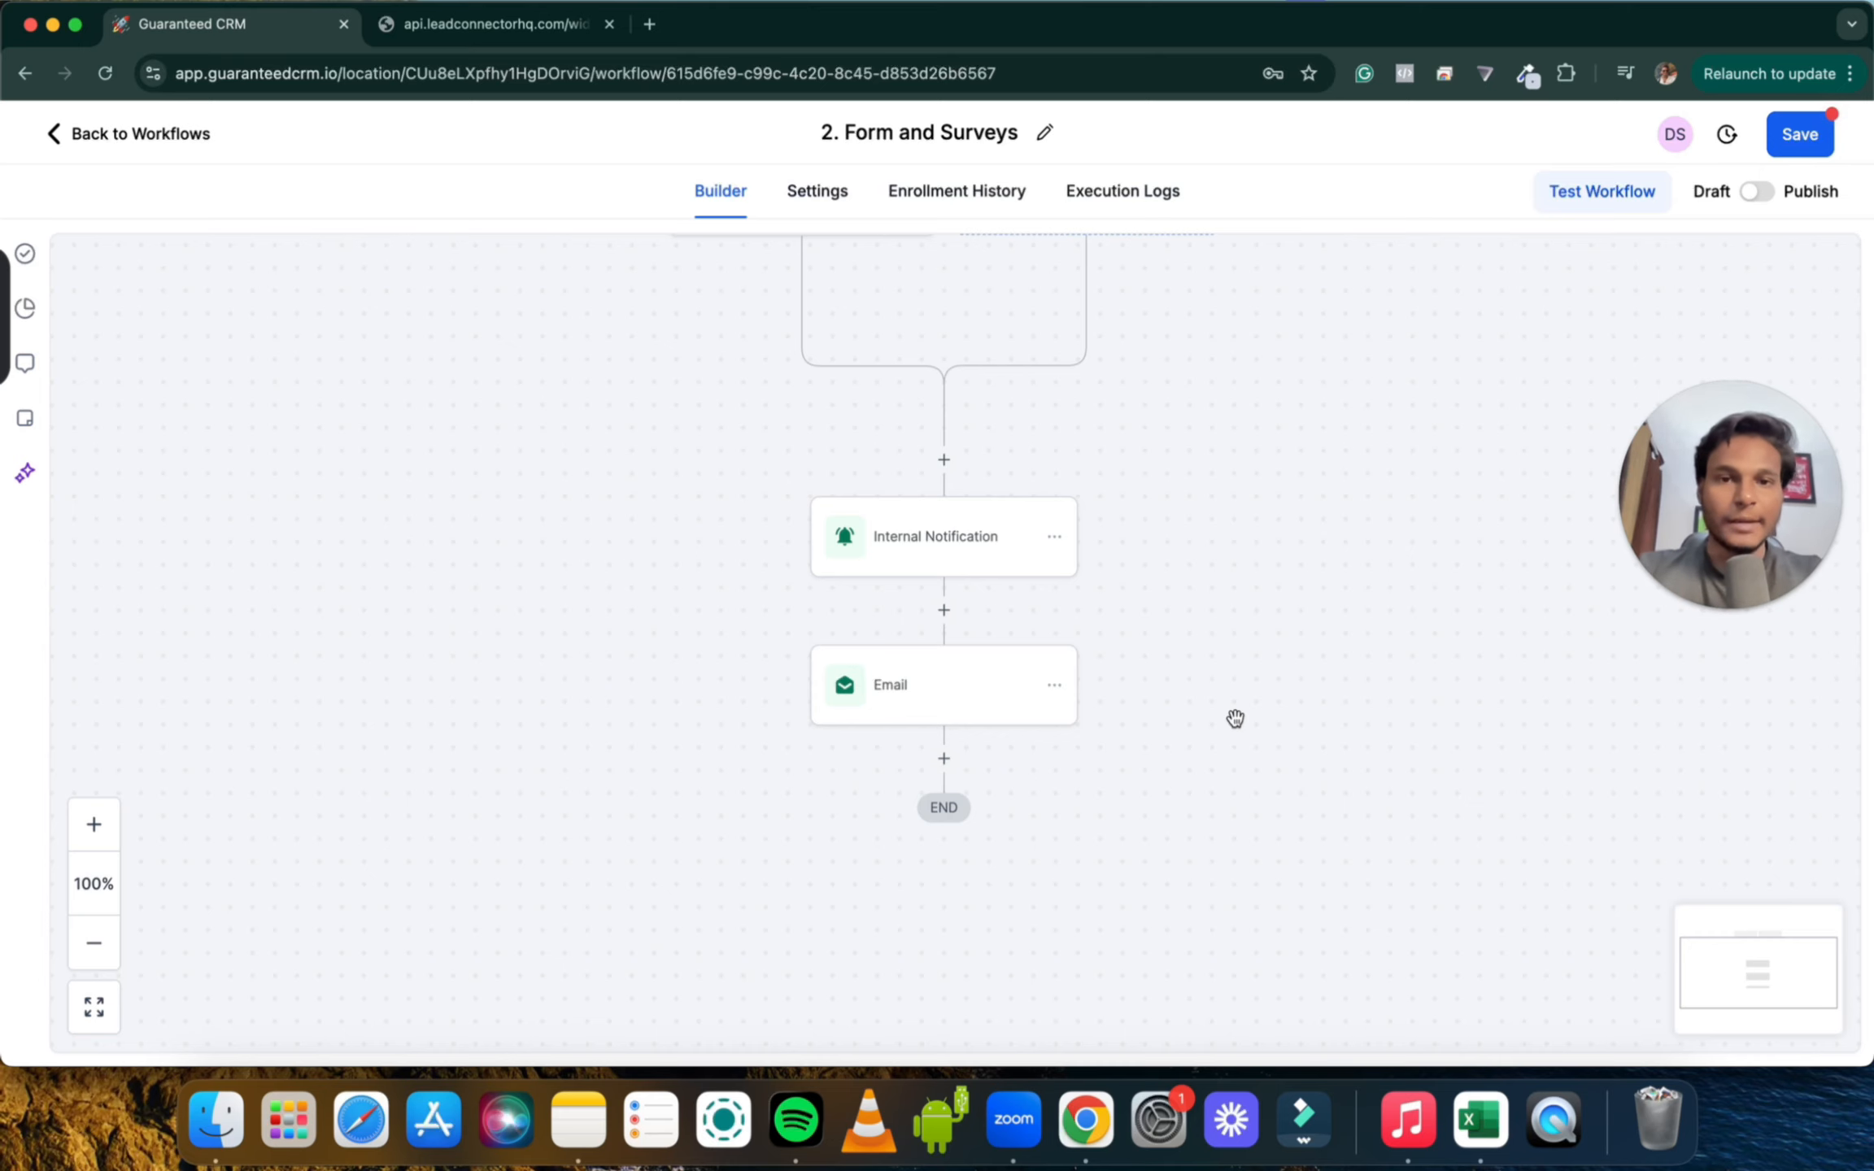
{"action": "scroll", "coordinate": [1201, 694], "scroll_direction": "down", "scroll_amount": 3}
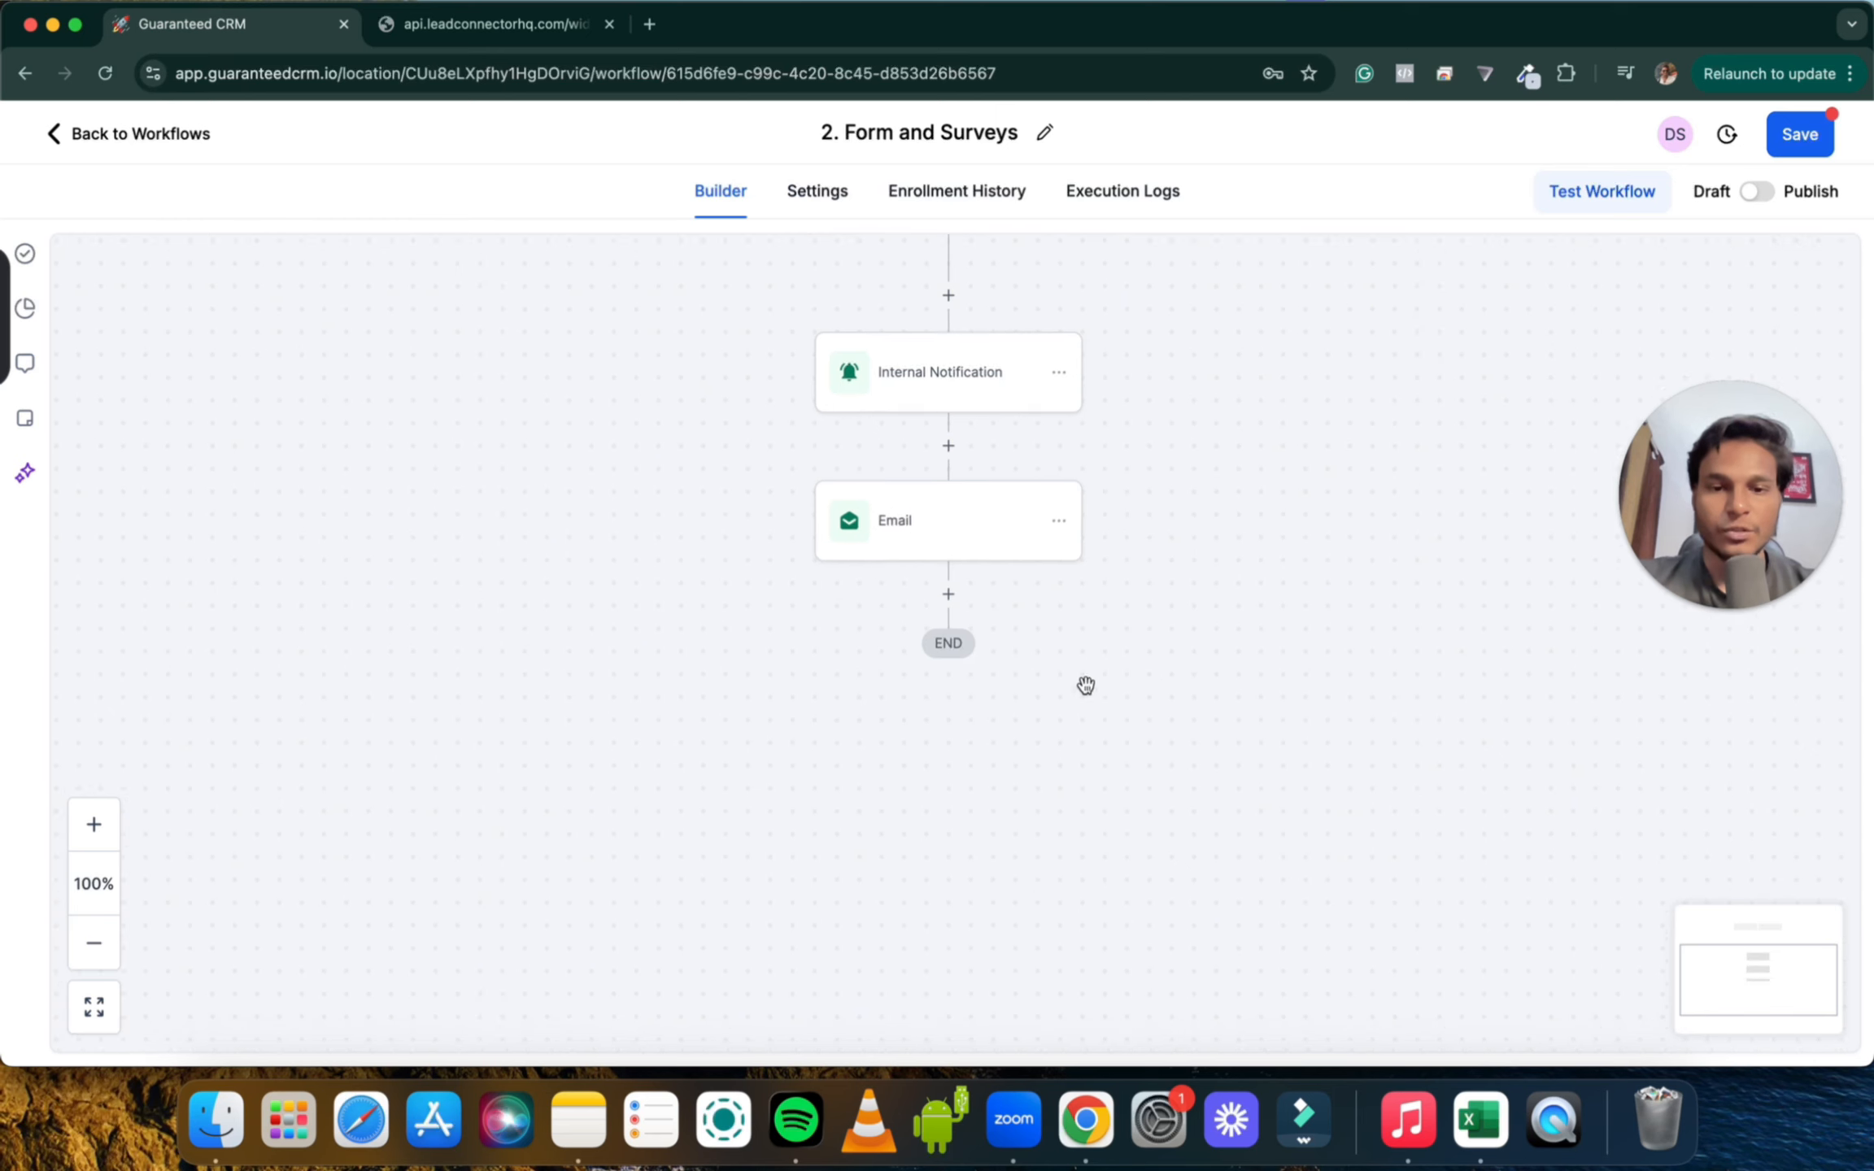
Add a Create Or Update Opportunity action after the Email step
{"action": "left_click", "coordinate": [948, 595]}
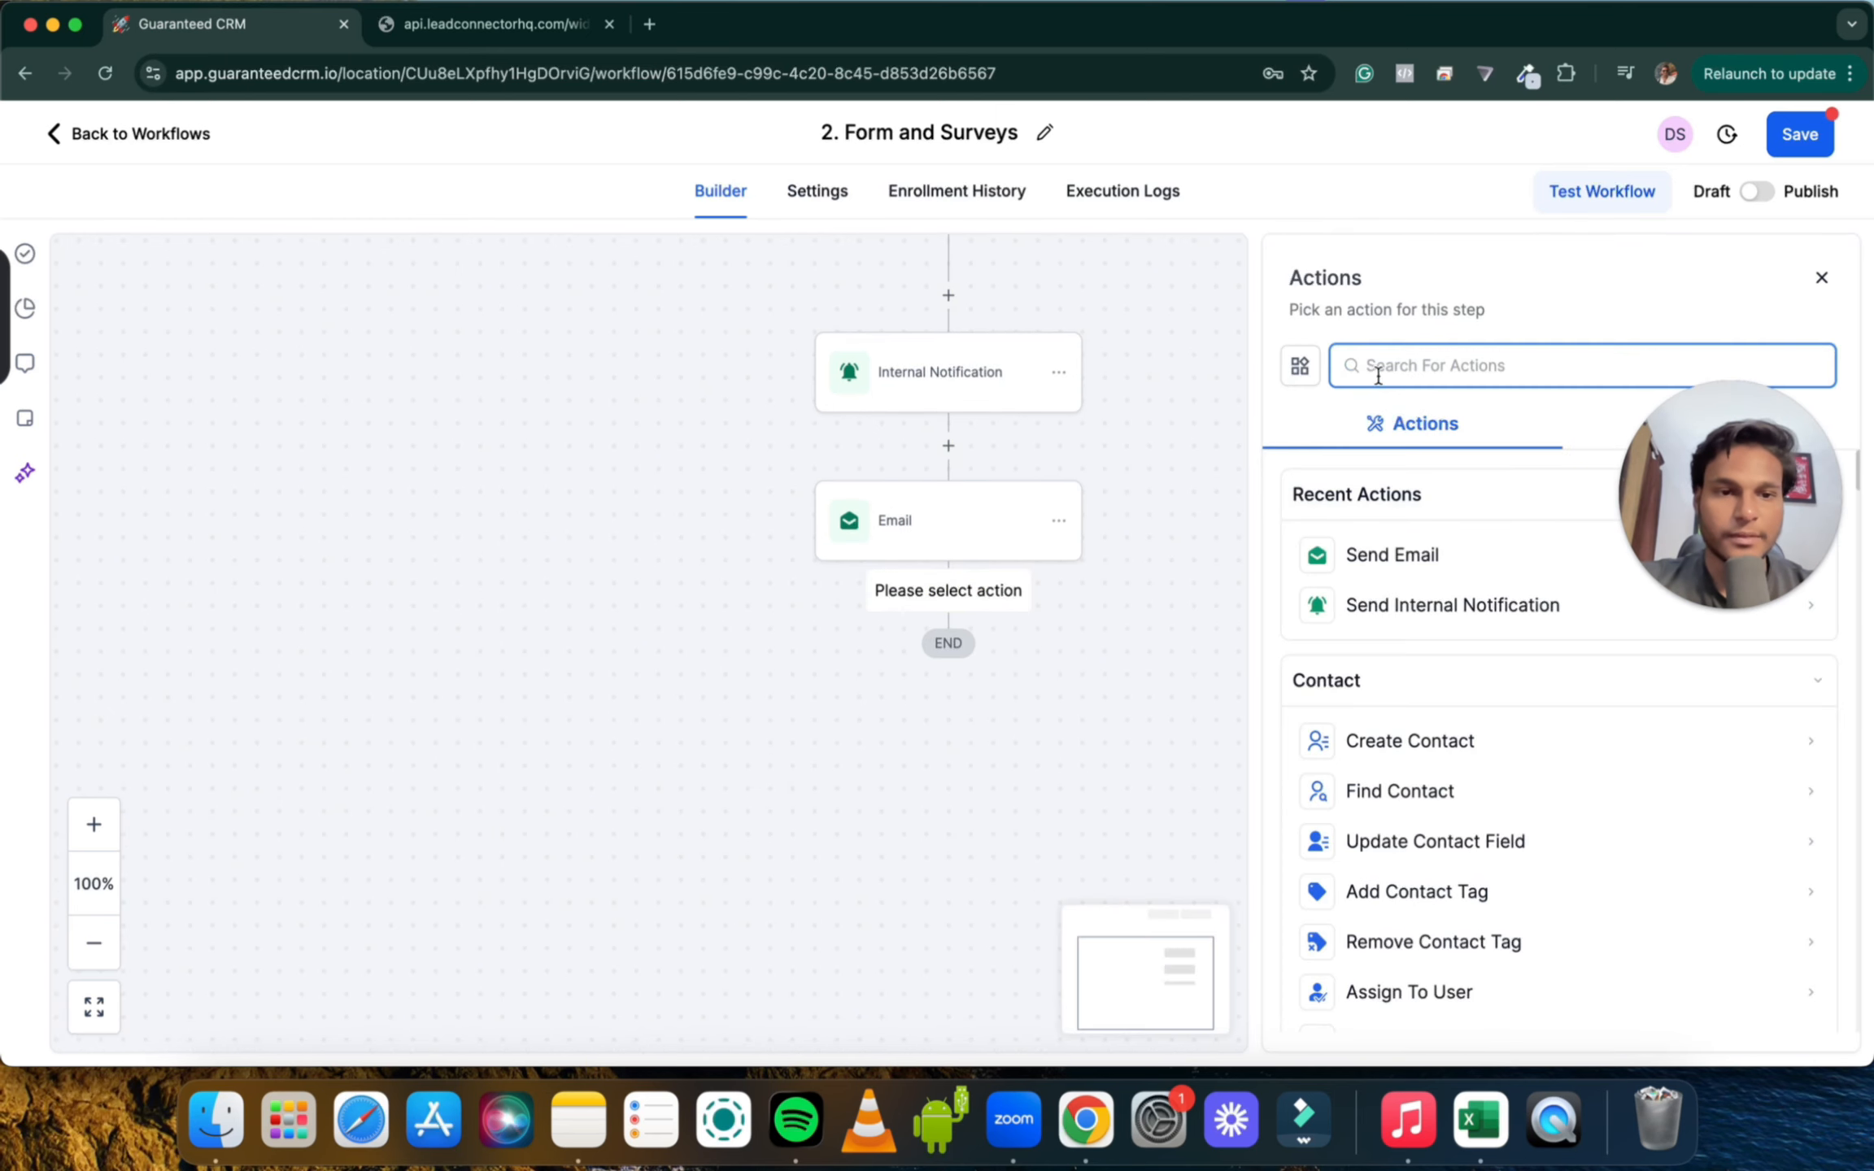
{"action": "type", "text": "opp"}
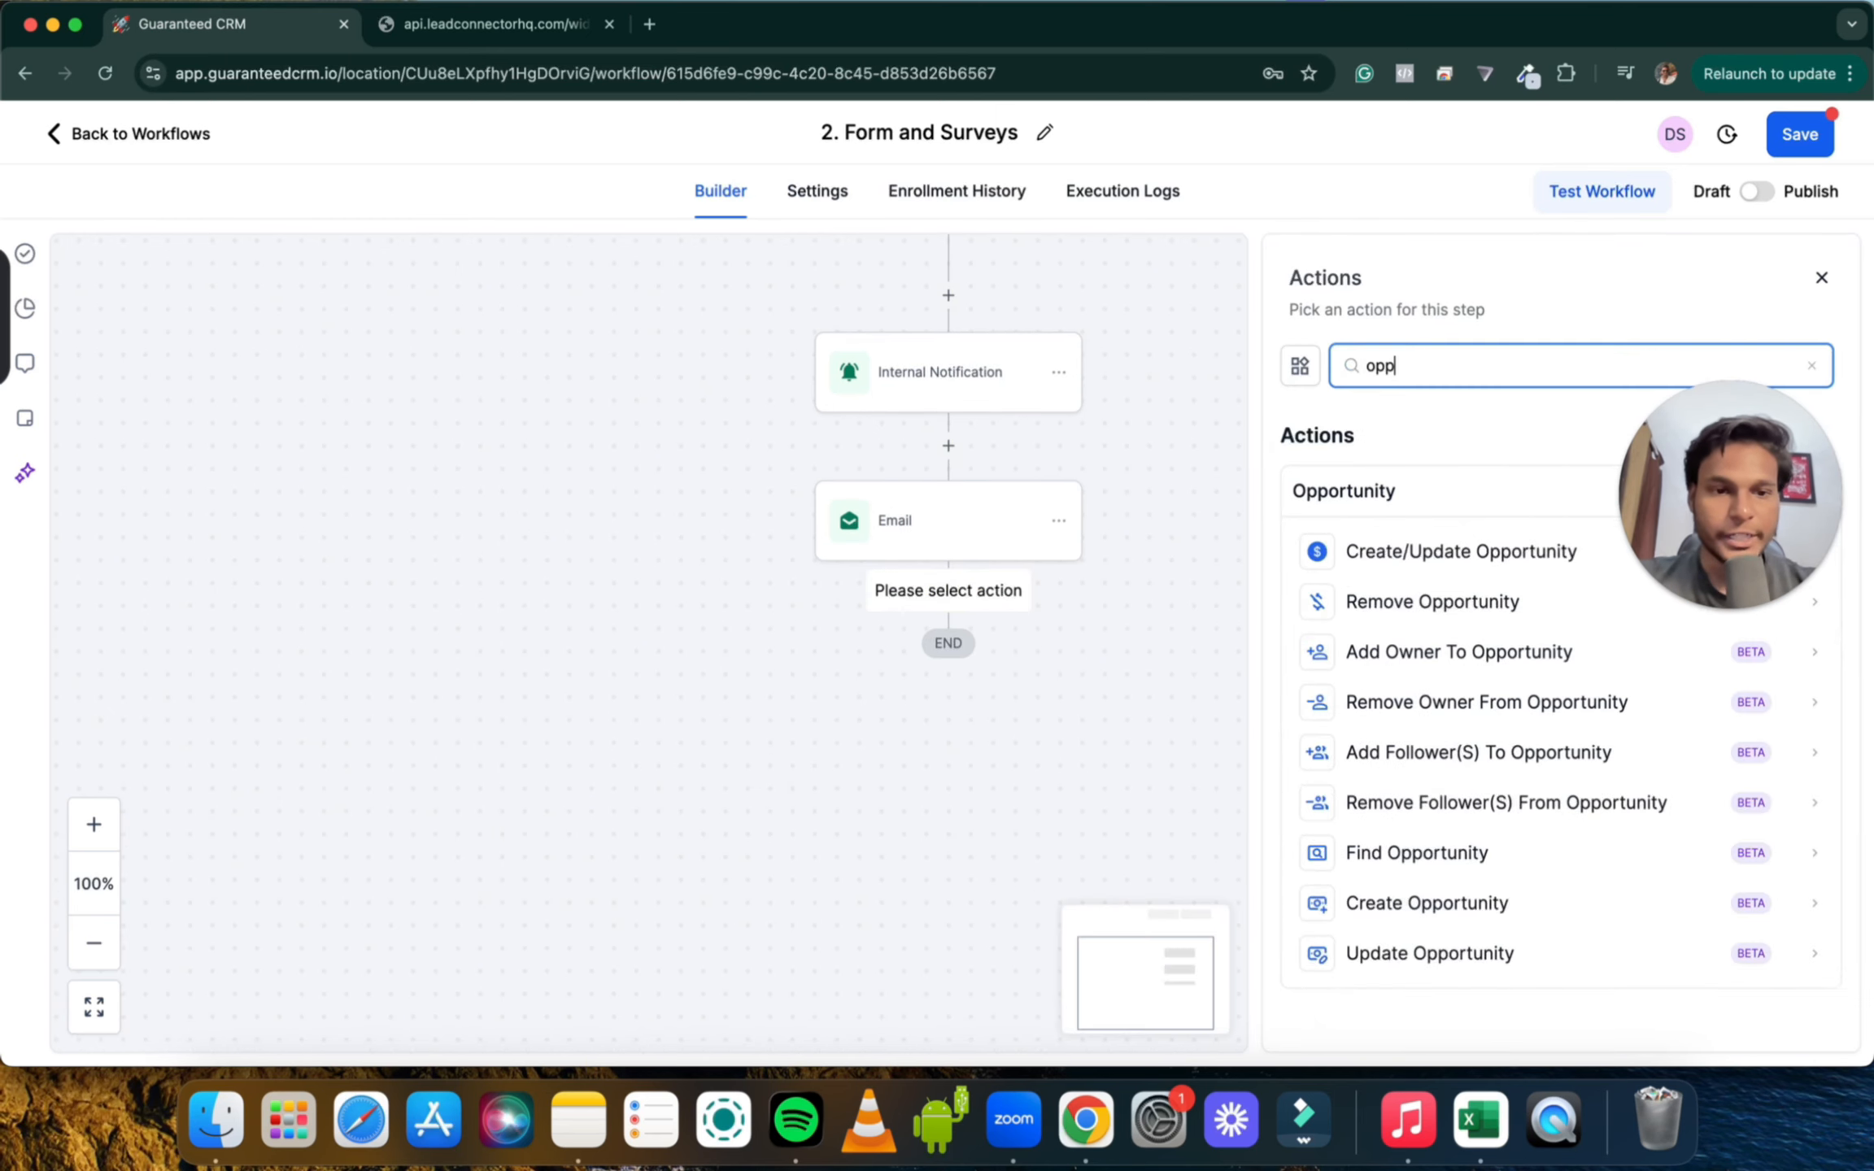
{"action": "left_click", "coordinate": [1431, 551]}
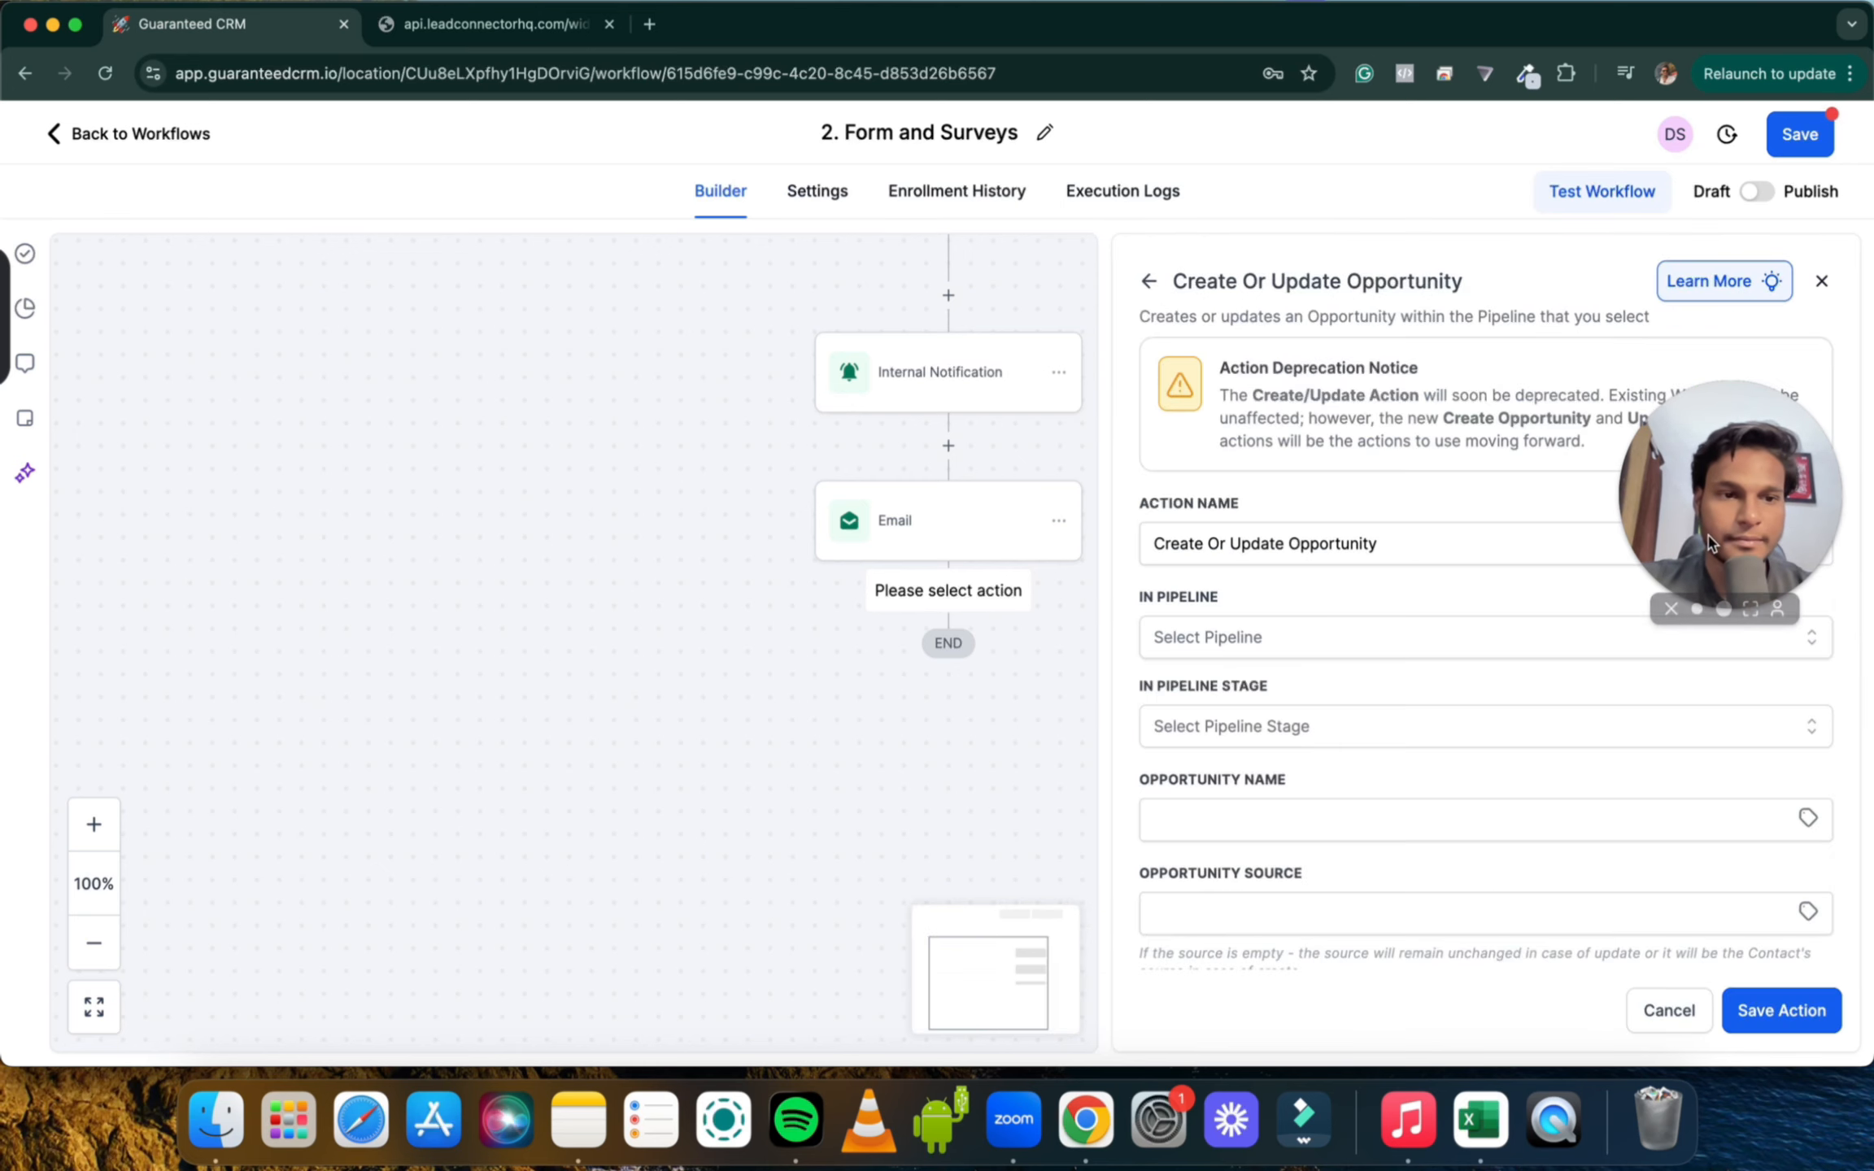
{"action": "left_click_drag", "start_coordinate": [1708, 543], "coordinate": [1738, 613]}
Set the action's pipeline to Pipeline and its stage to Cold Prospecting
{"action": "scroll", "coordinate": [1369, 552], "scroll_direction": "down", "scroll_amount": 3}
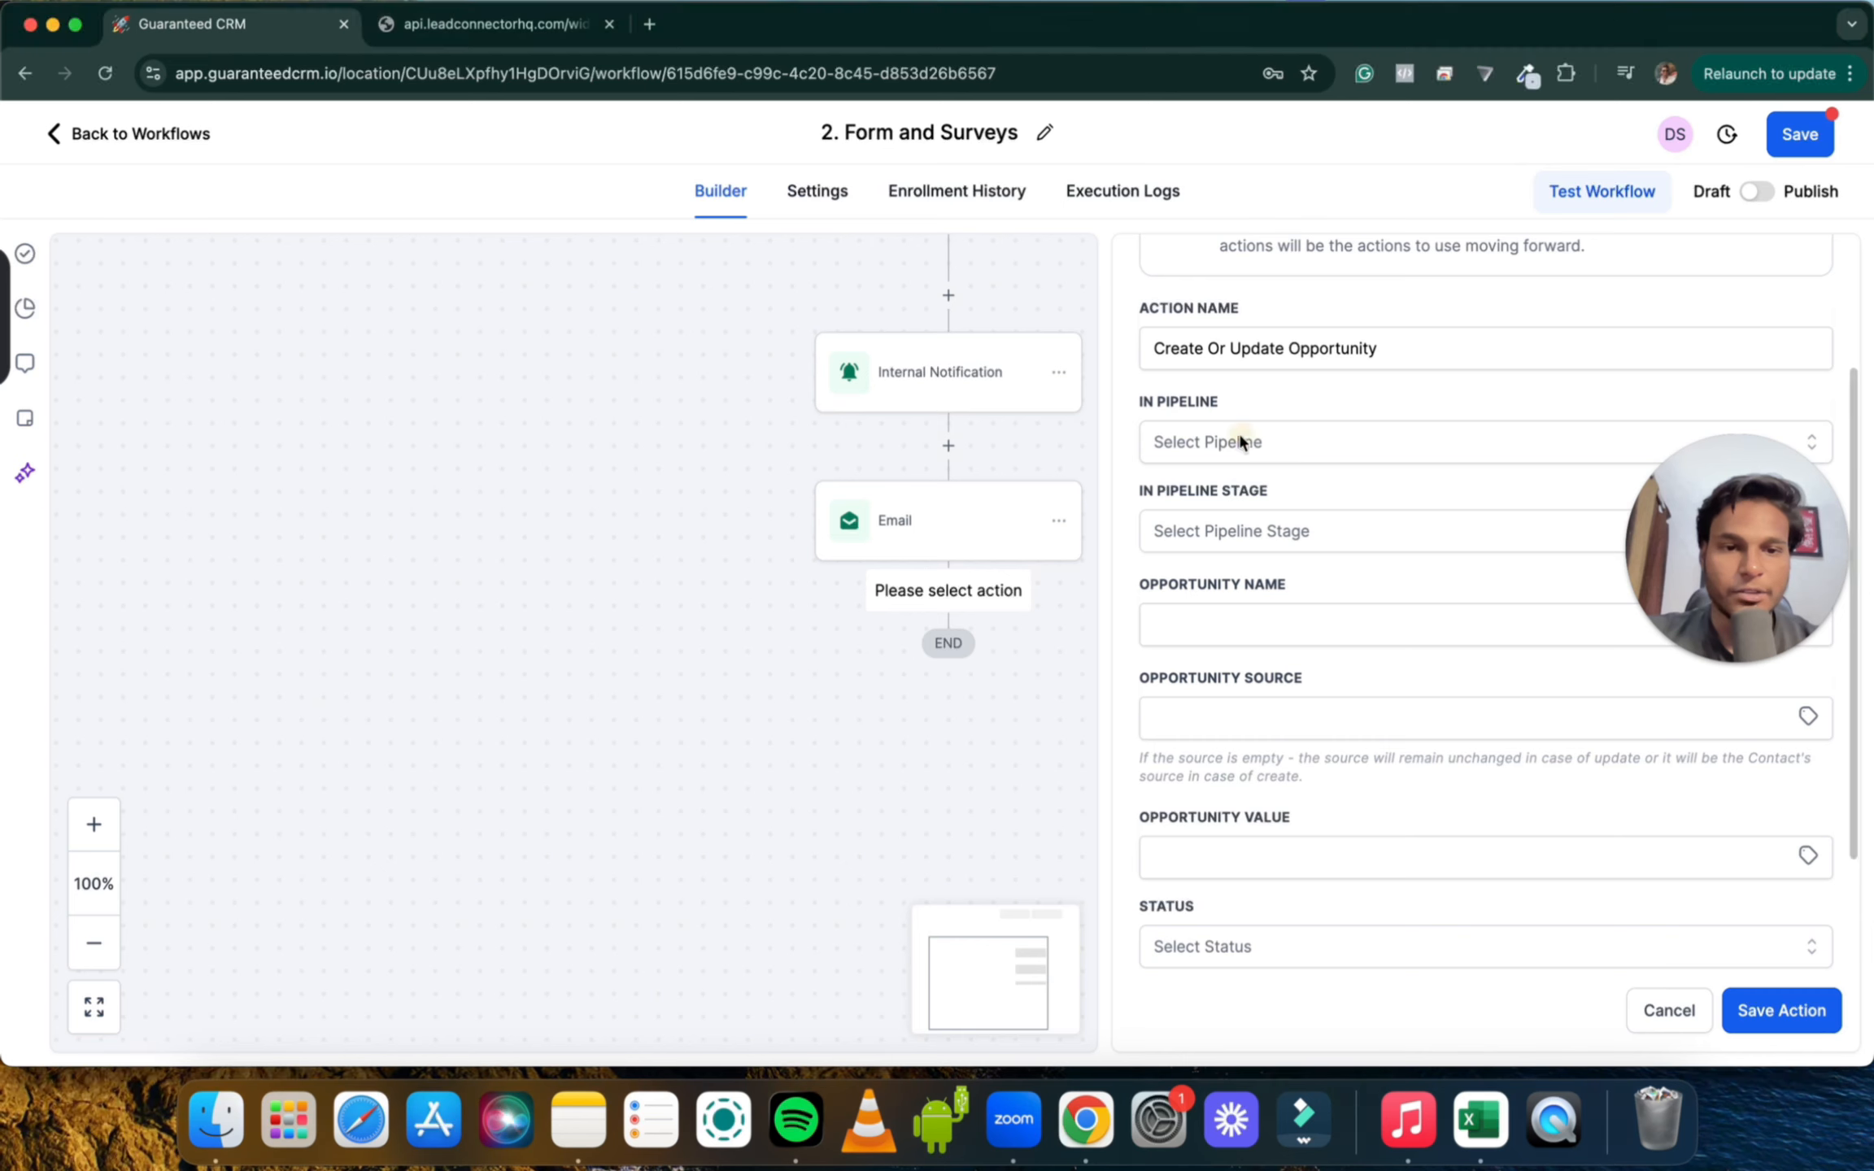
{"action": "left_click", "coordinate": [1273, 443]}
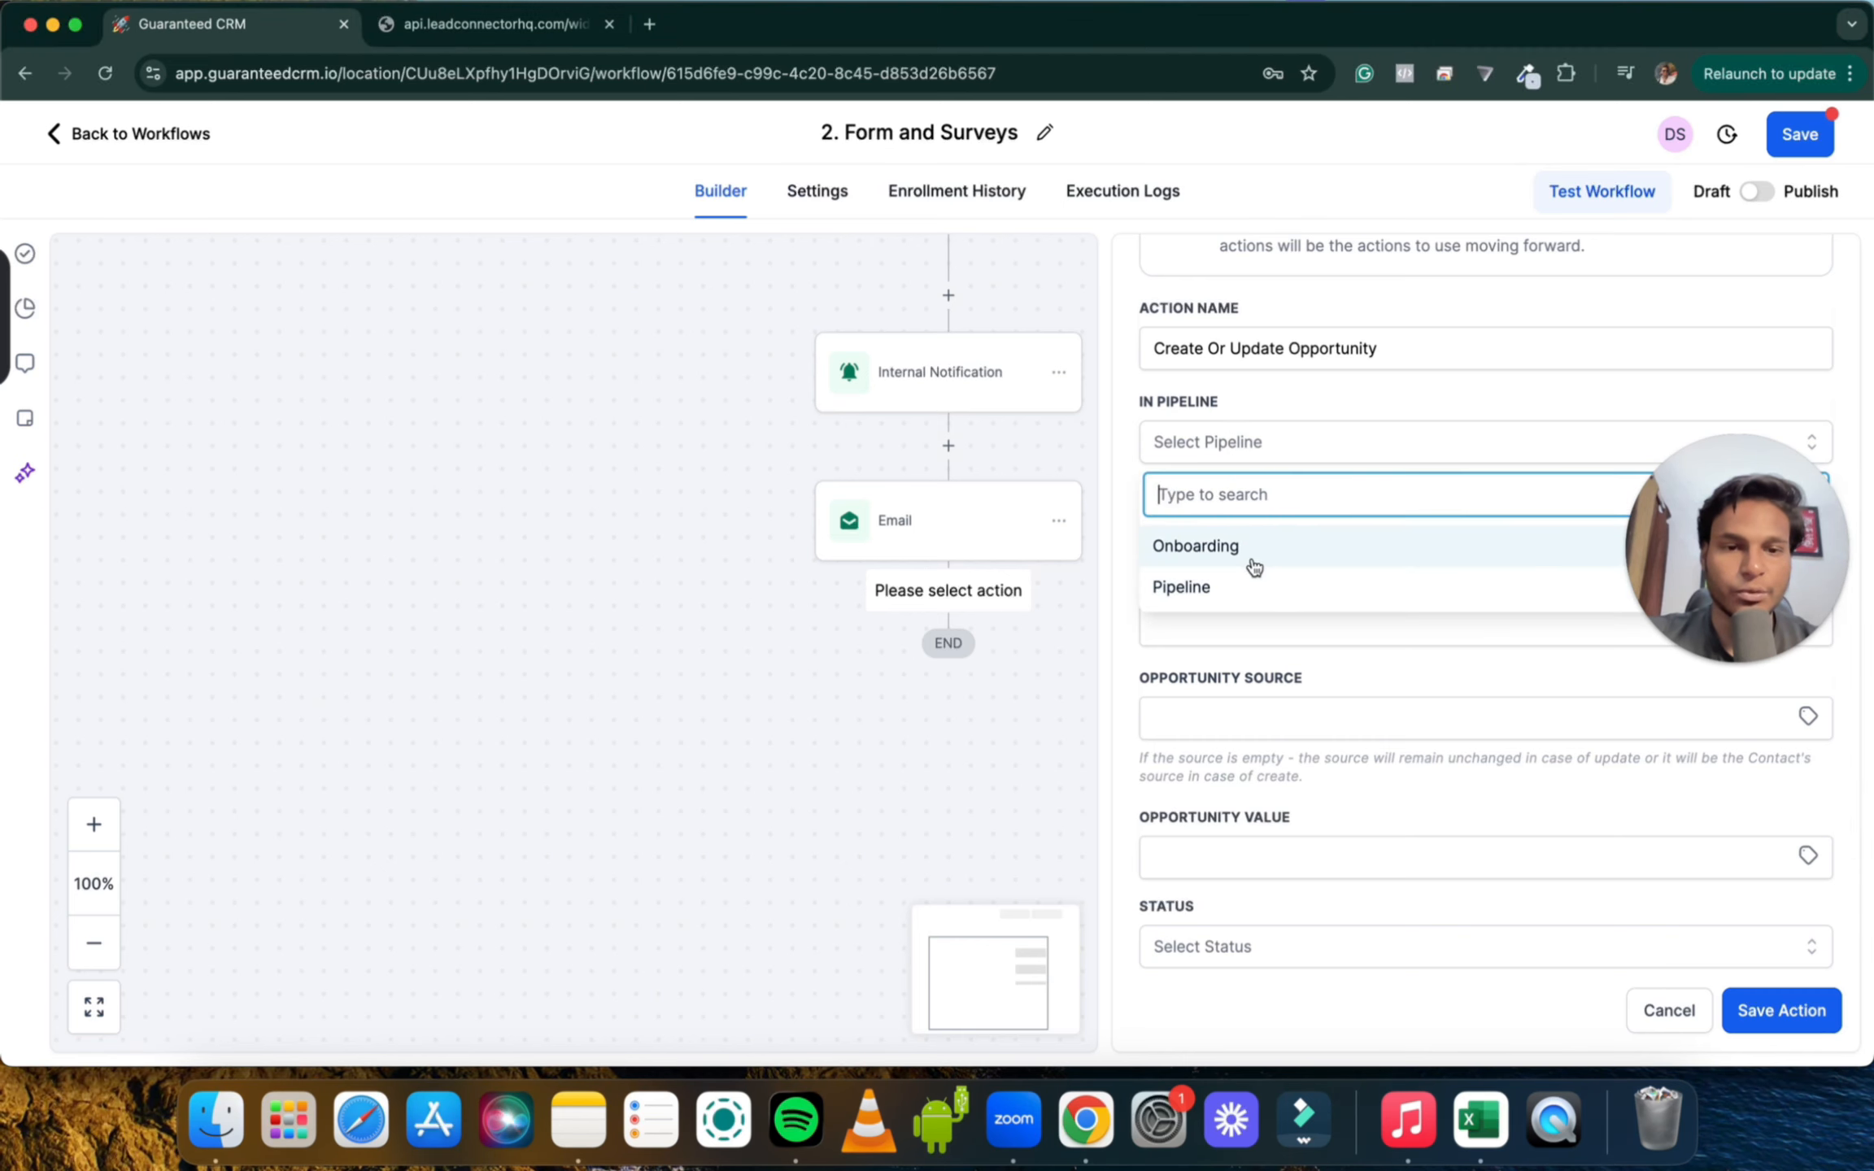
{"action": "left_click", "coordinate": [1241, 586]}
{"action": "scroll", "coordinate": [1271, 531], "scroll_direction": "down", "scroll_amount": 2}
{"action": "left_click", "coordinate": [1234, 428]}
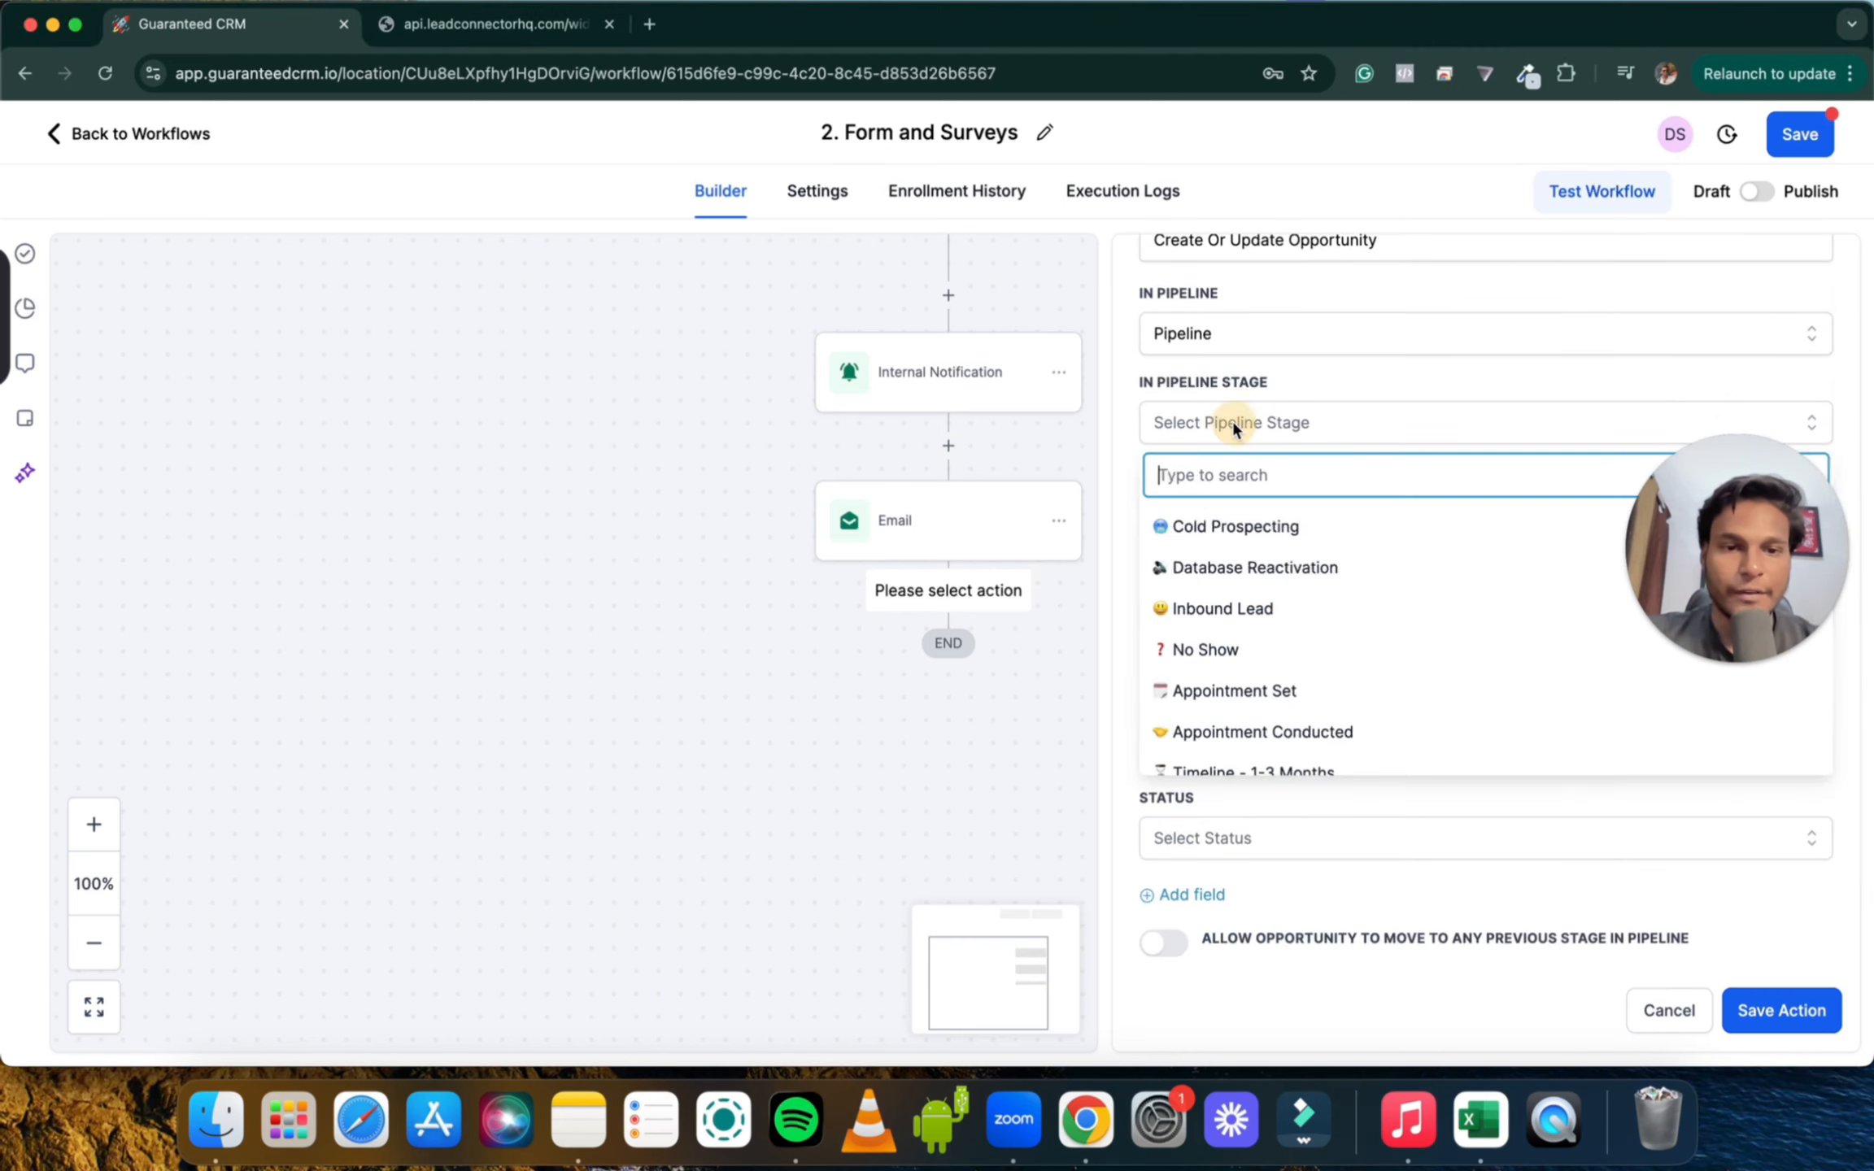
{"action": "left_click", "coordinate": [1252, 526]}
Fill the opportunity name with the Contact > Full Name custom value
{"action": "scroll", "coordinate": [1254, 535], "scroll_direction": "down", "scroll_amount": 1}
{"action": "left_click", "coordinate": [1235, 471]}
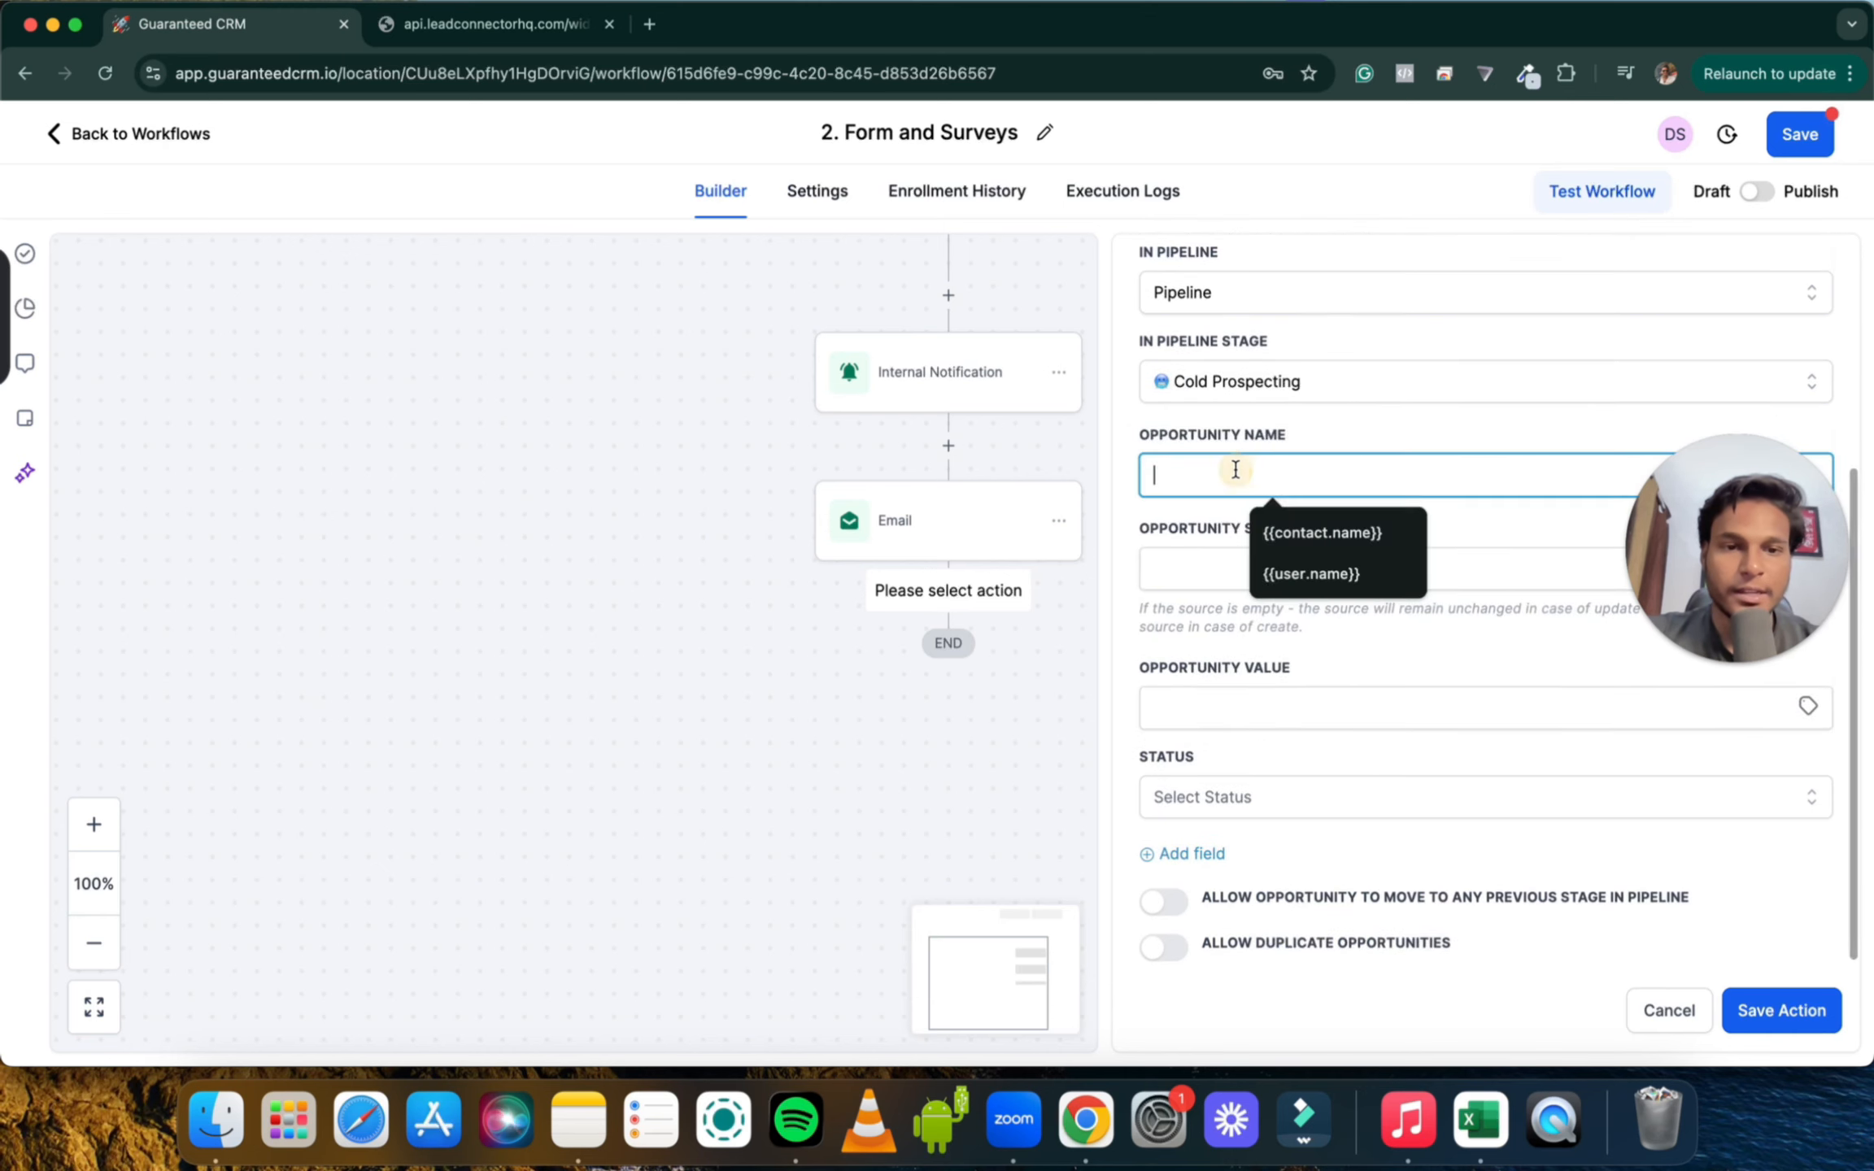
{"action": "left_click", "coordinate": [1741, 541]}
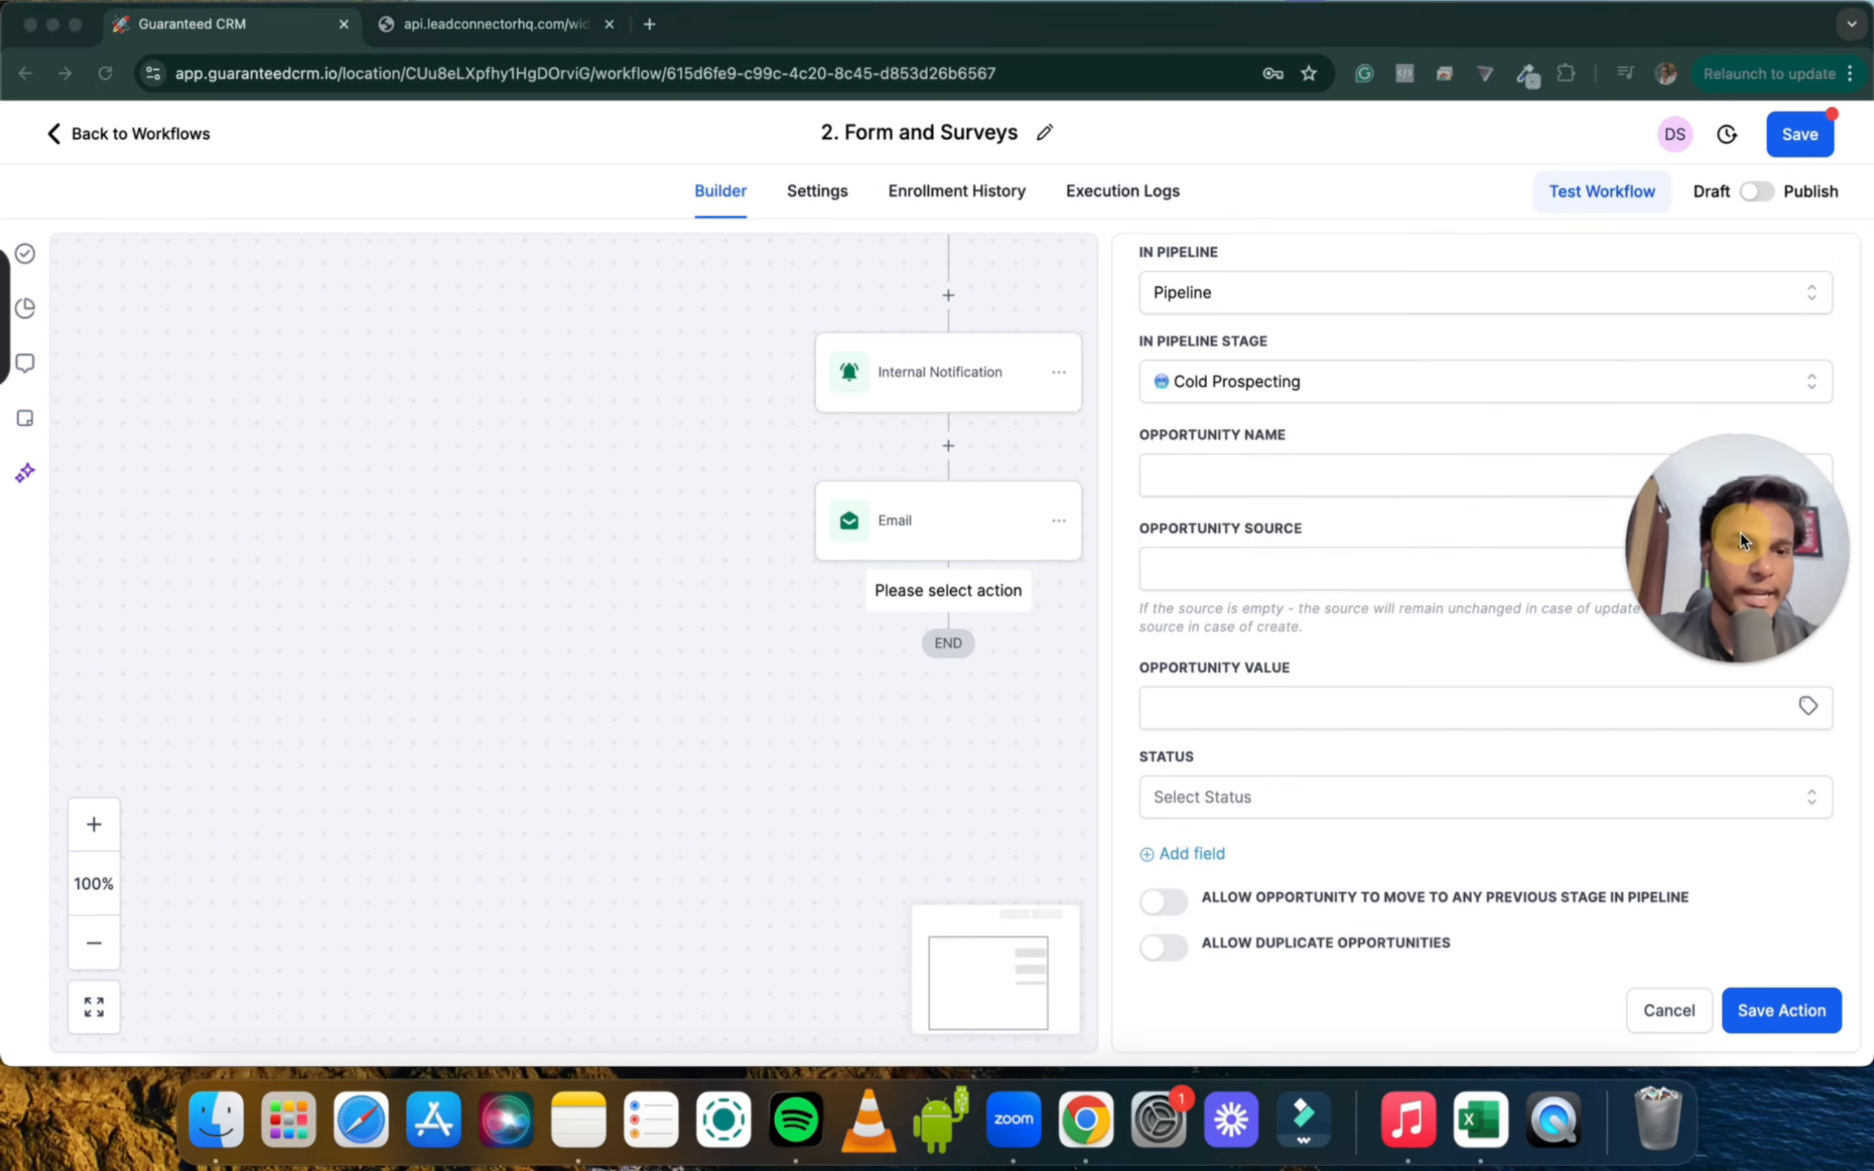
{"action": "left_click", "coordinate": [1807, 474]}
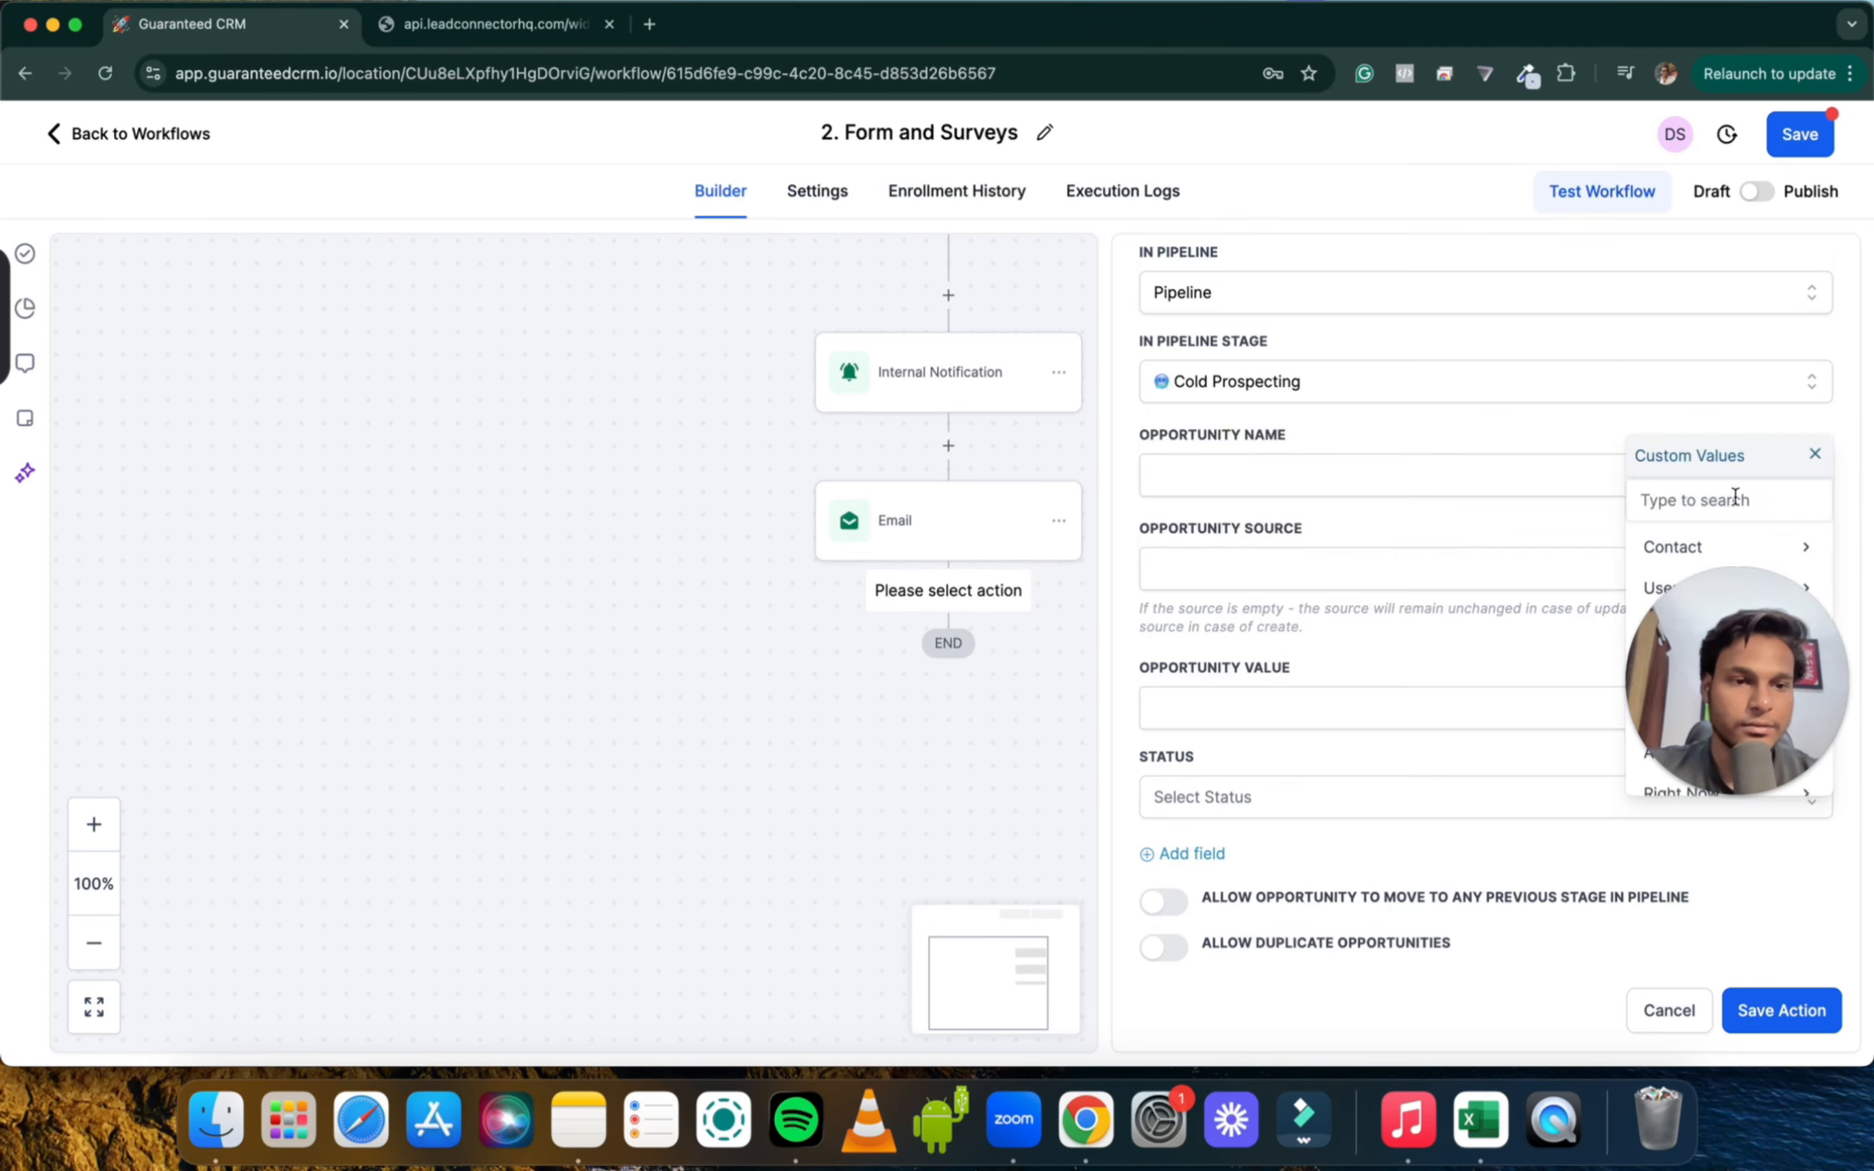
{"action": "scroll", "coordinate": [1716, 521], "scroll_direction": "down", "scroll_amount": 1}
{"action": "left_click", "coordinate": [1685, 535]}
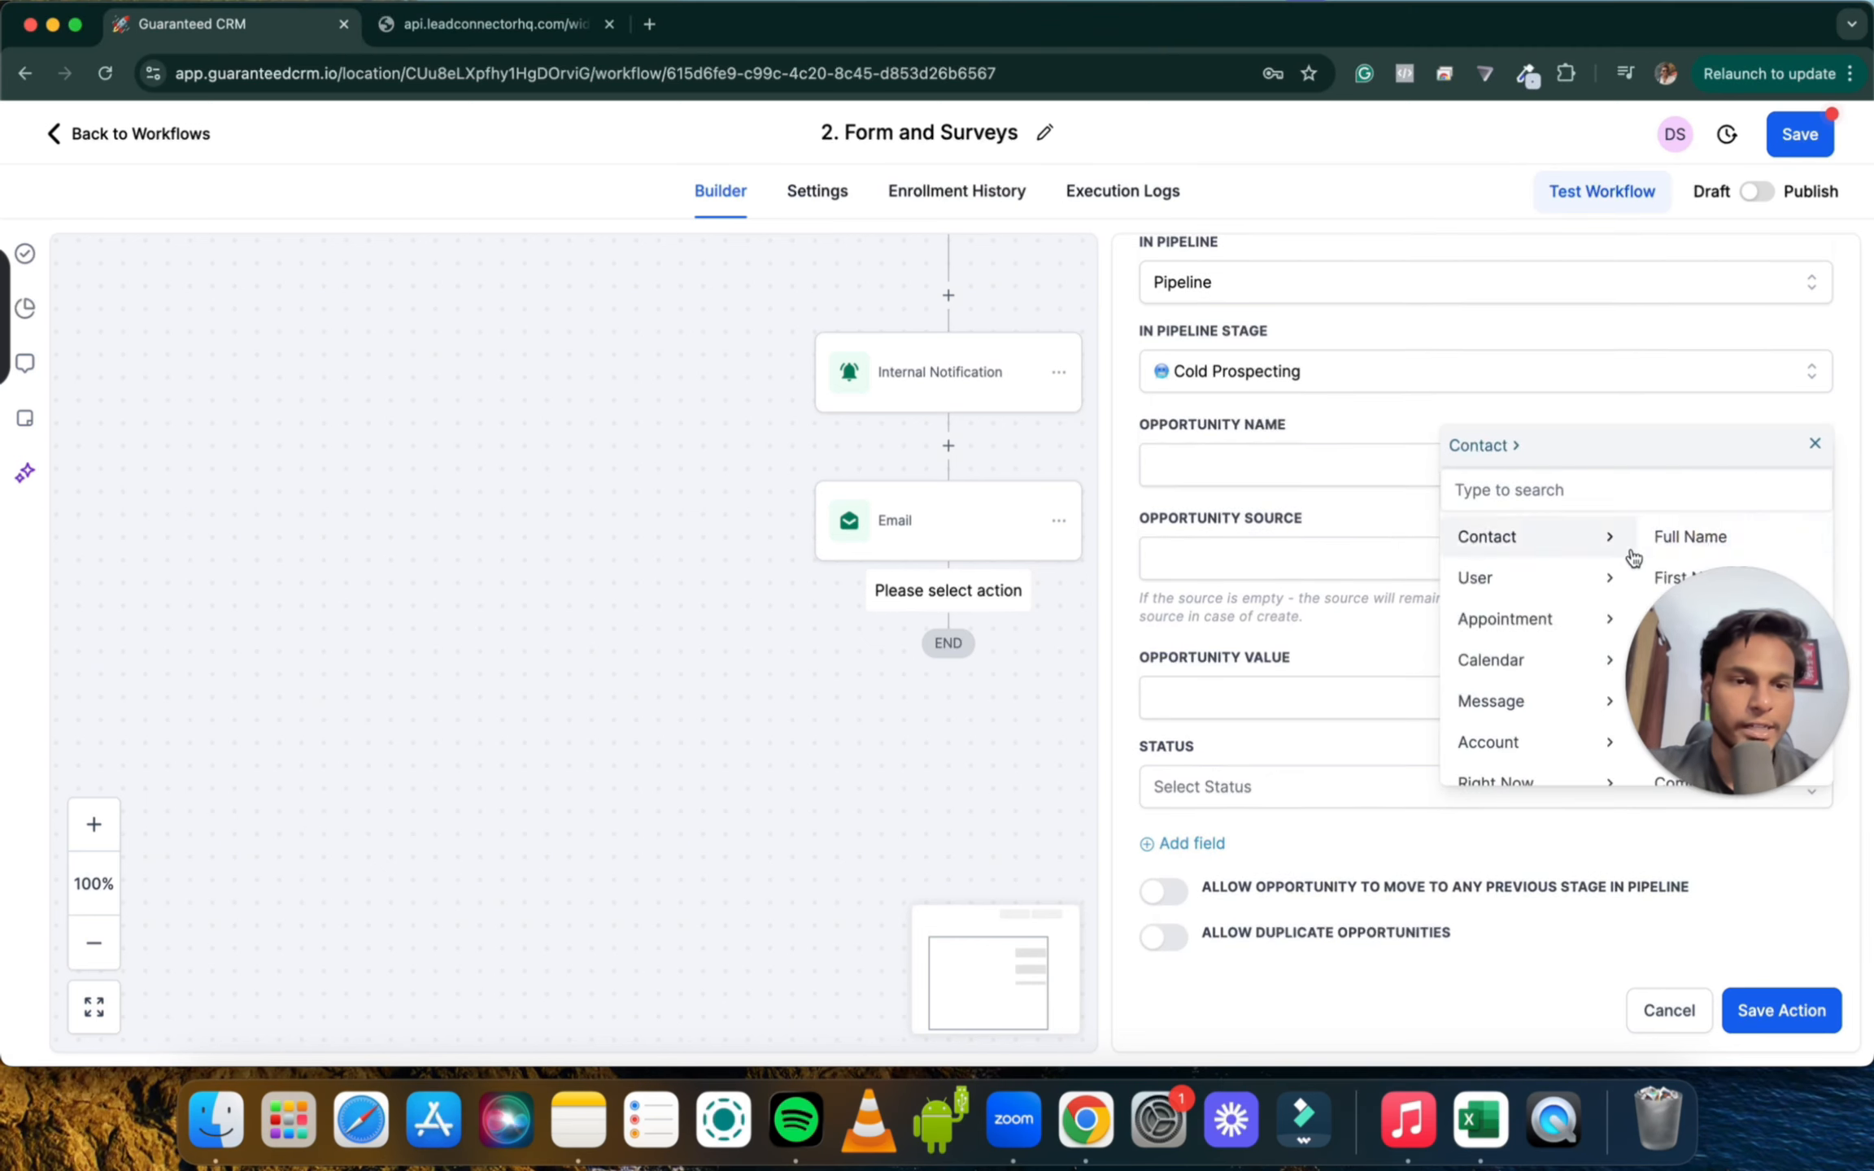
{"action": "left_click", "coordinate": [1699, 541]}
Set the opportunity source to 'Lead Funnel', leave the value blank, and save the action
{"action": "left_click", "coordinate": [1493, 558]}
{"action": "left_click", "coordinate": [1760, 618]}
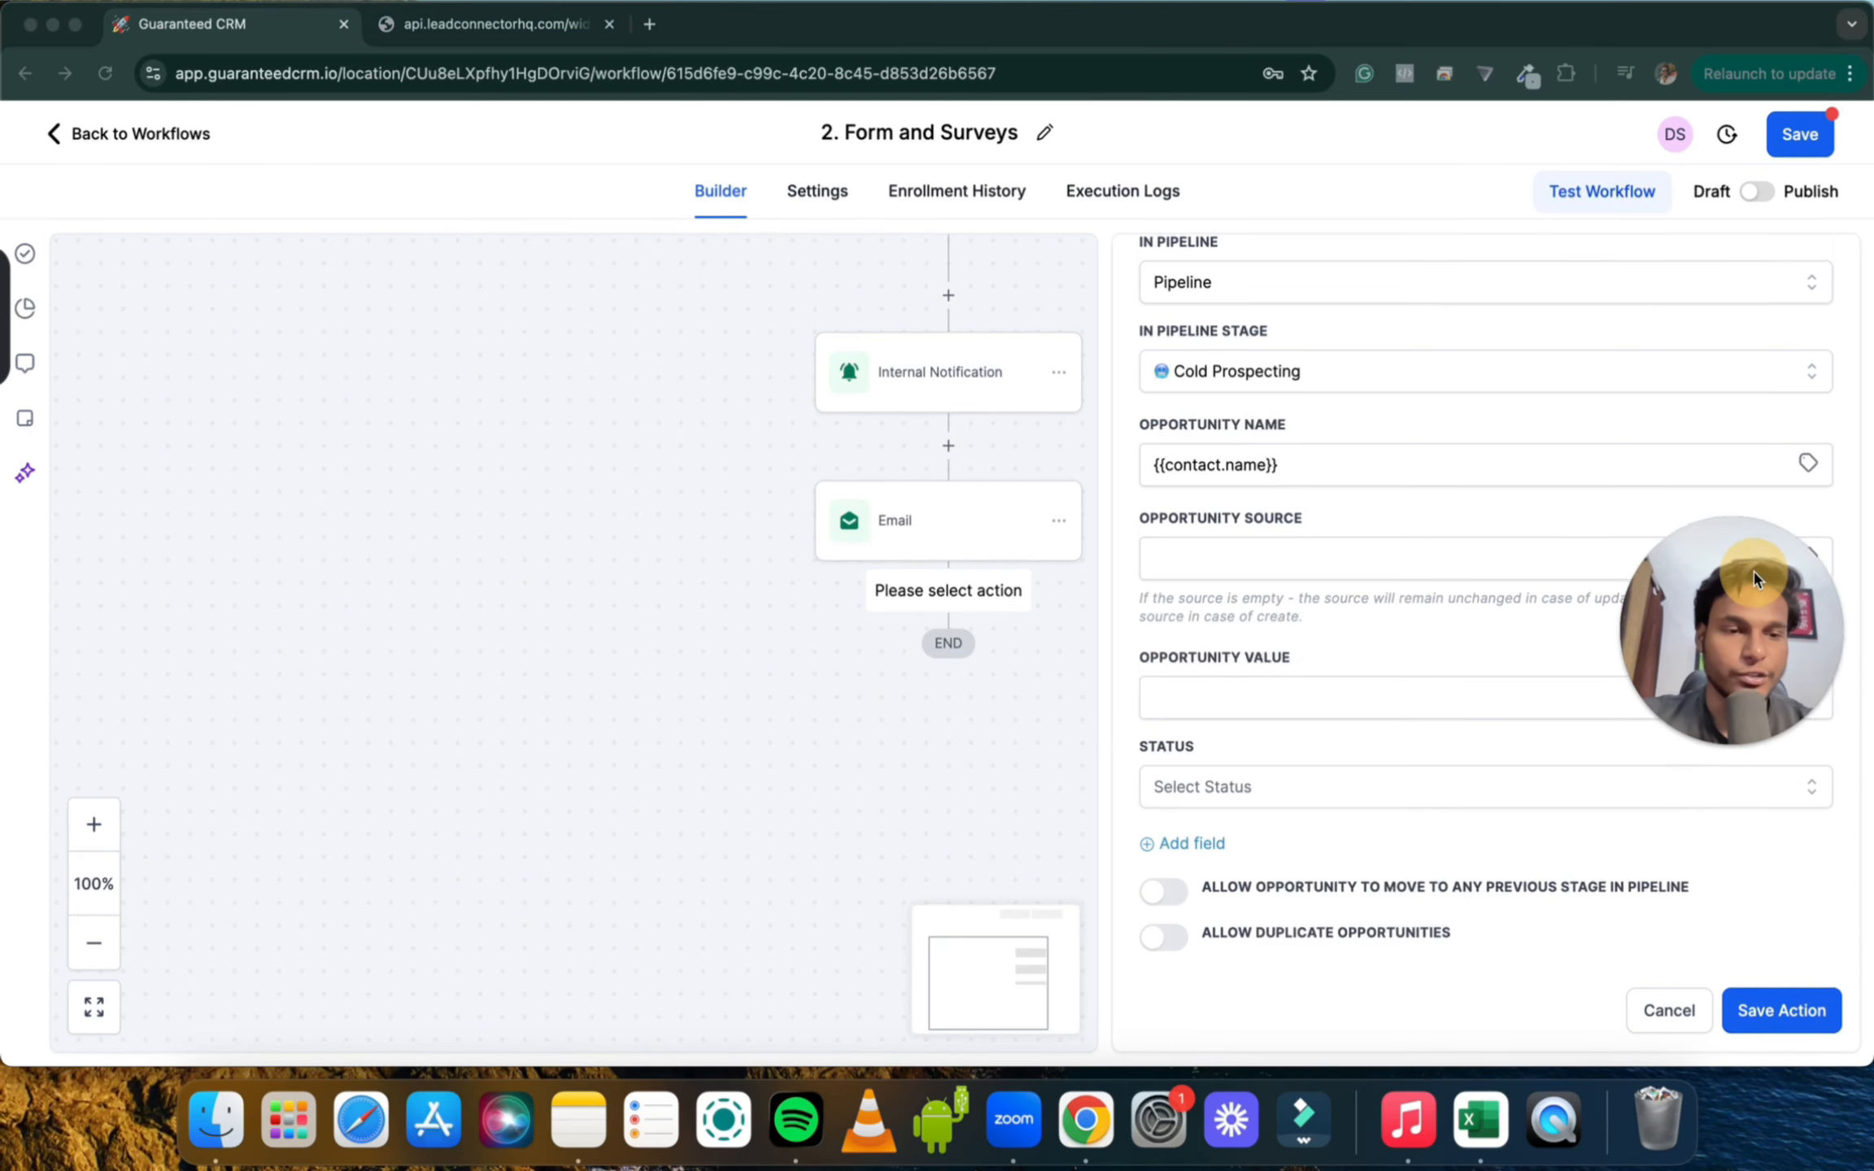
{"action": "left_click", "coordinate": [1199, 556]}
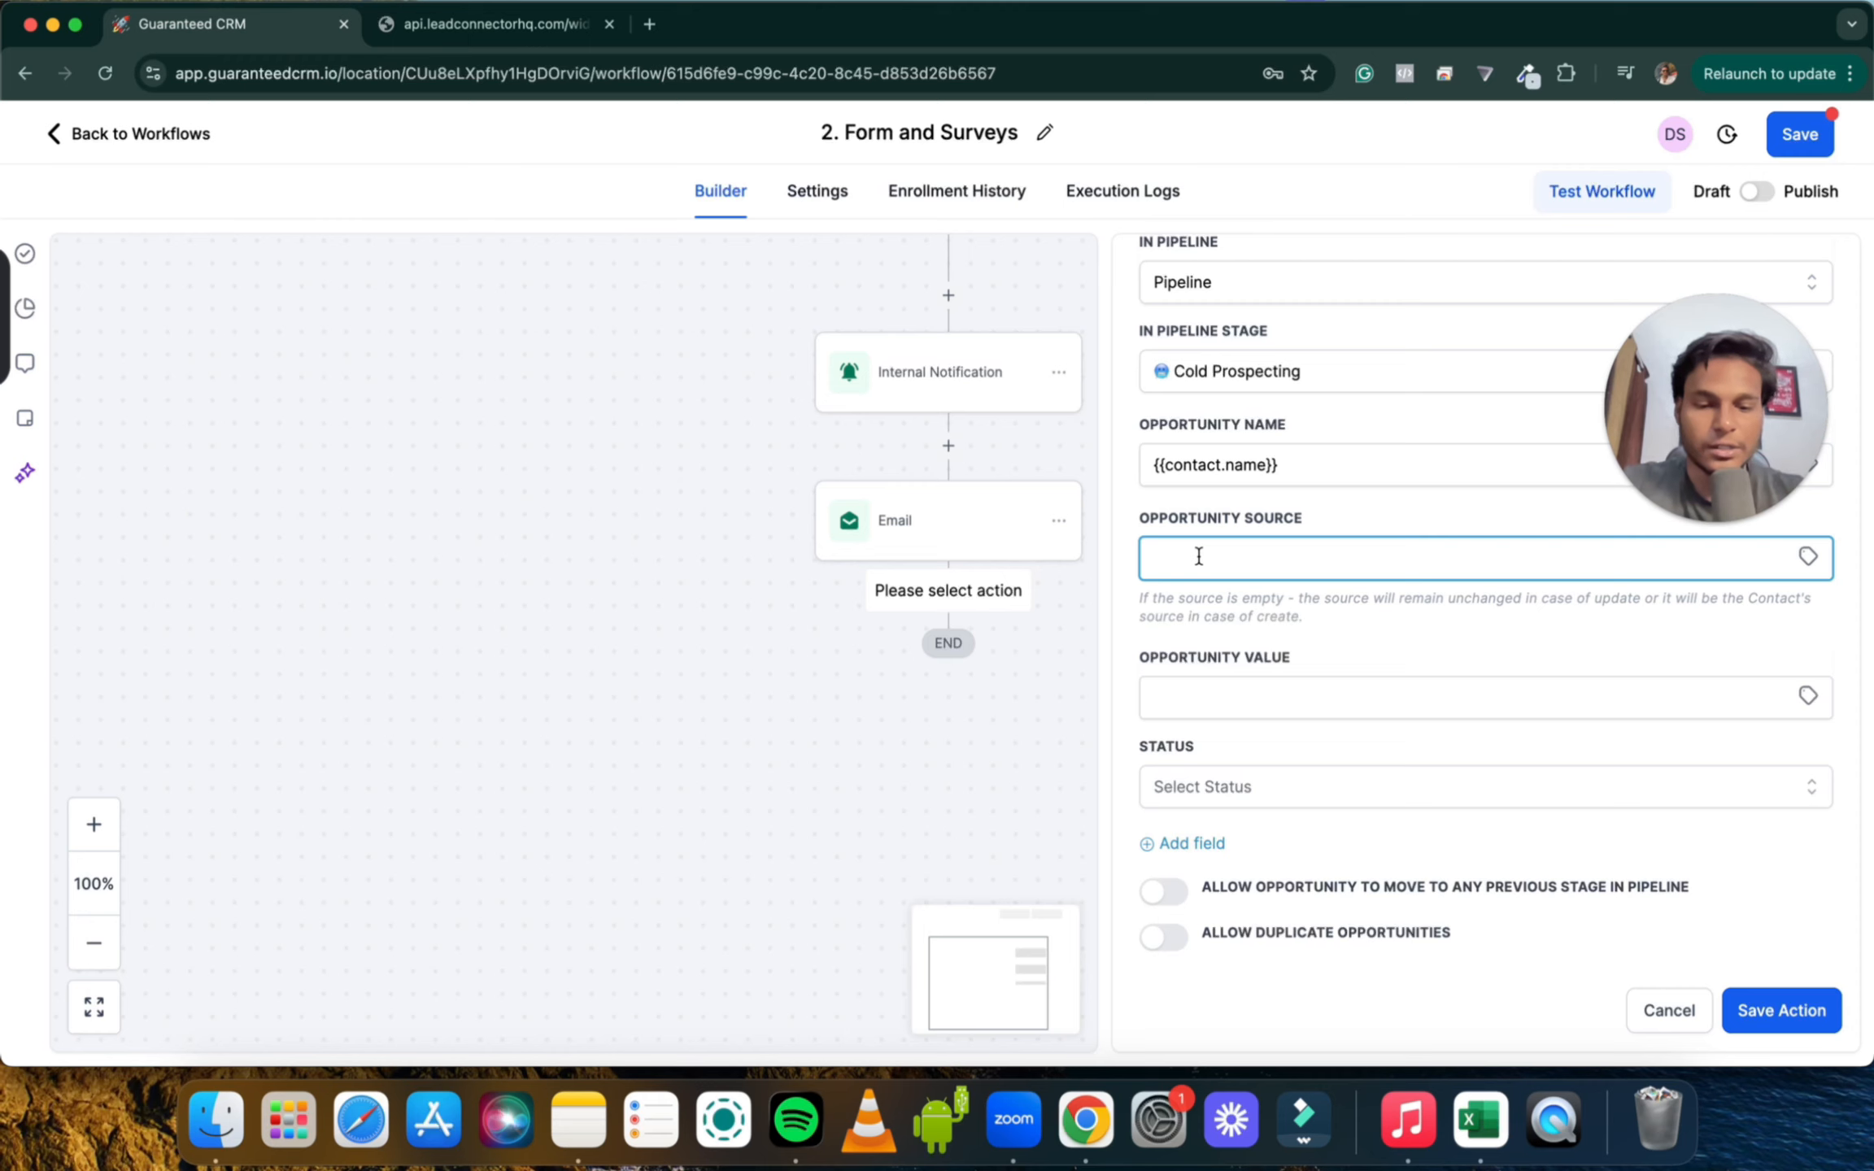
{"action": "type", "text": "Lead"}
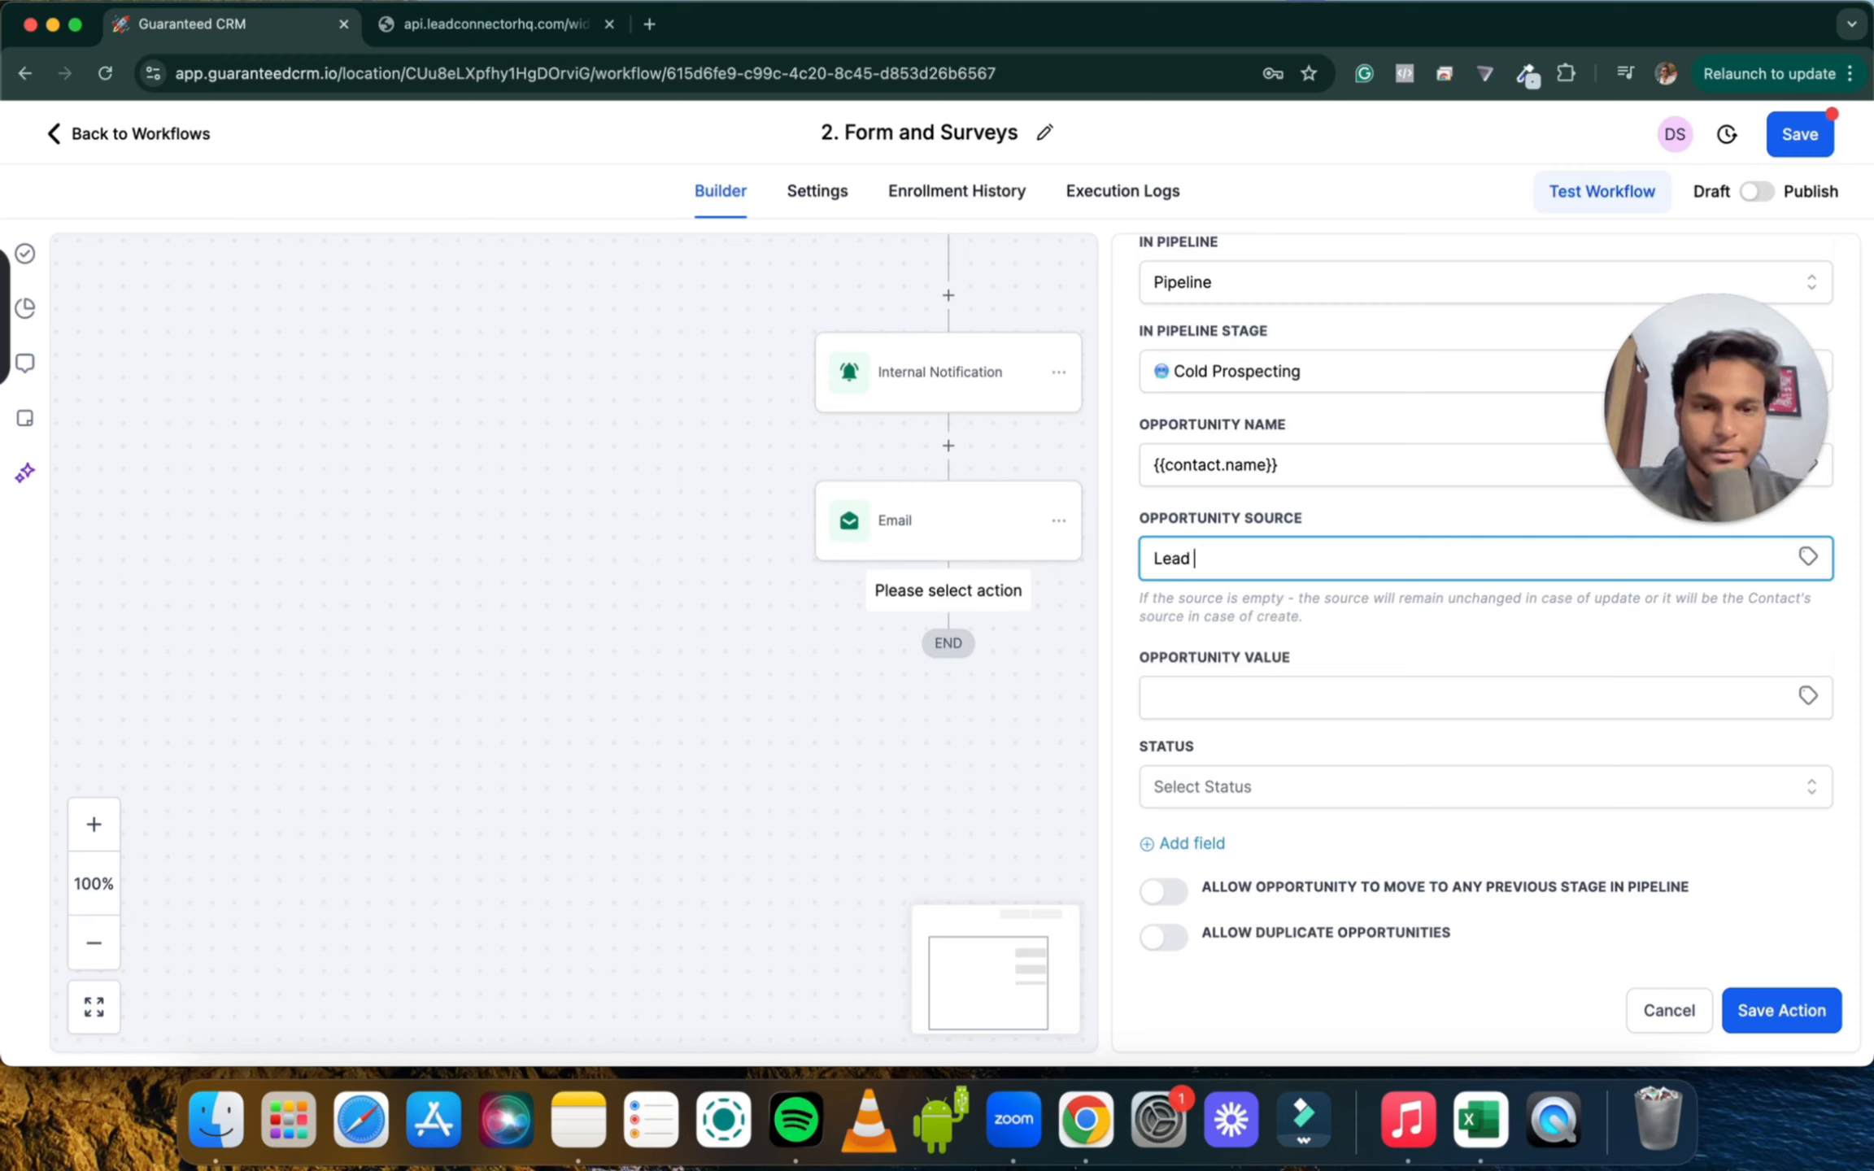
{"action": "type", "text": " Funnel"}
{"action": "left_click", "coordinate": [1206, 688]}
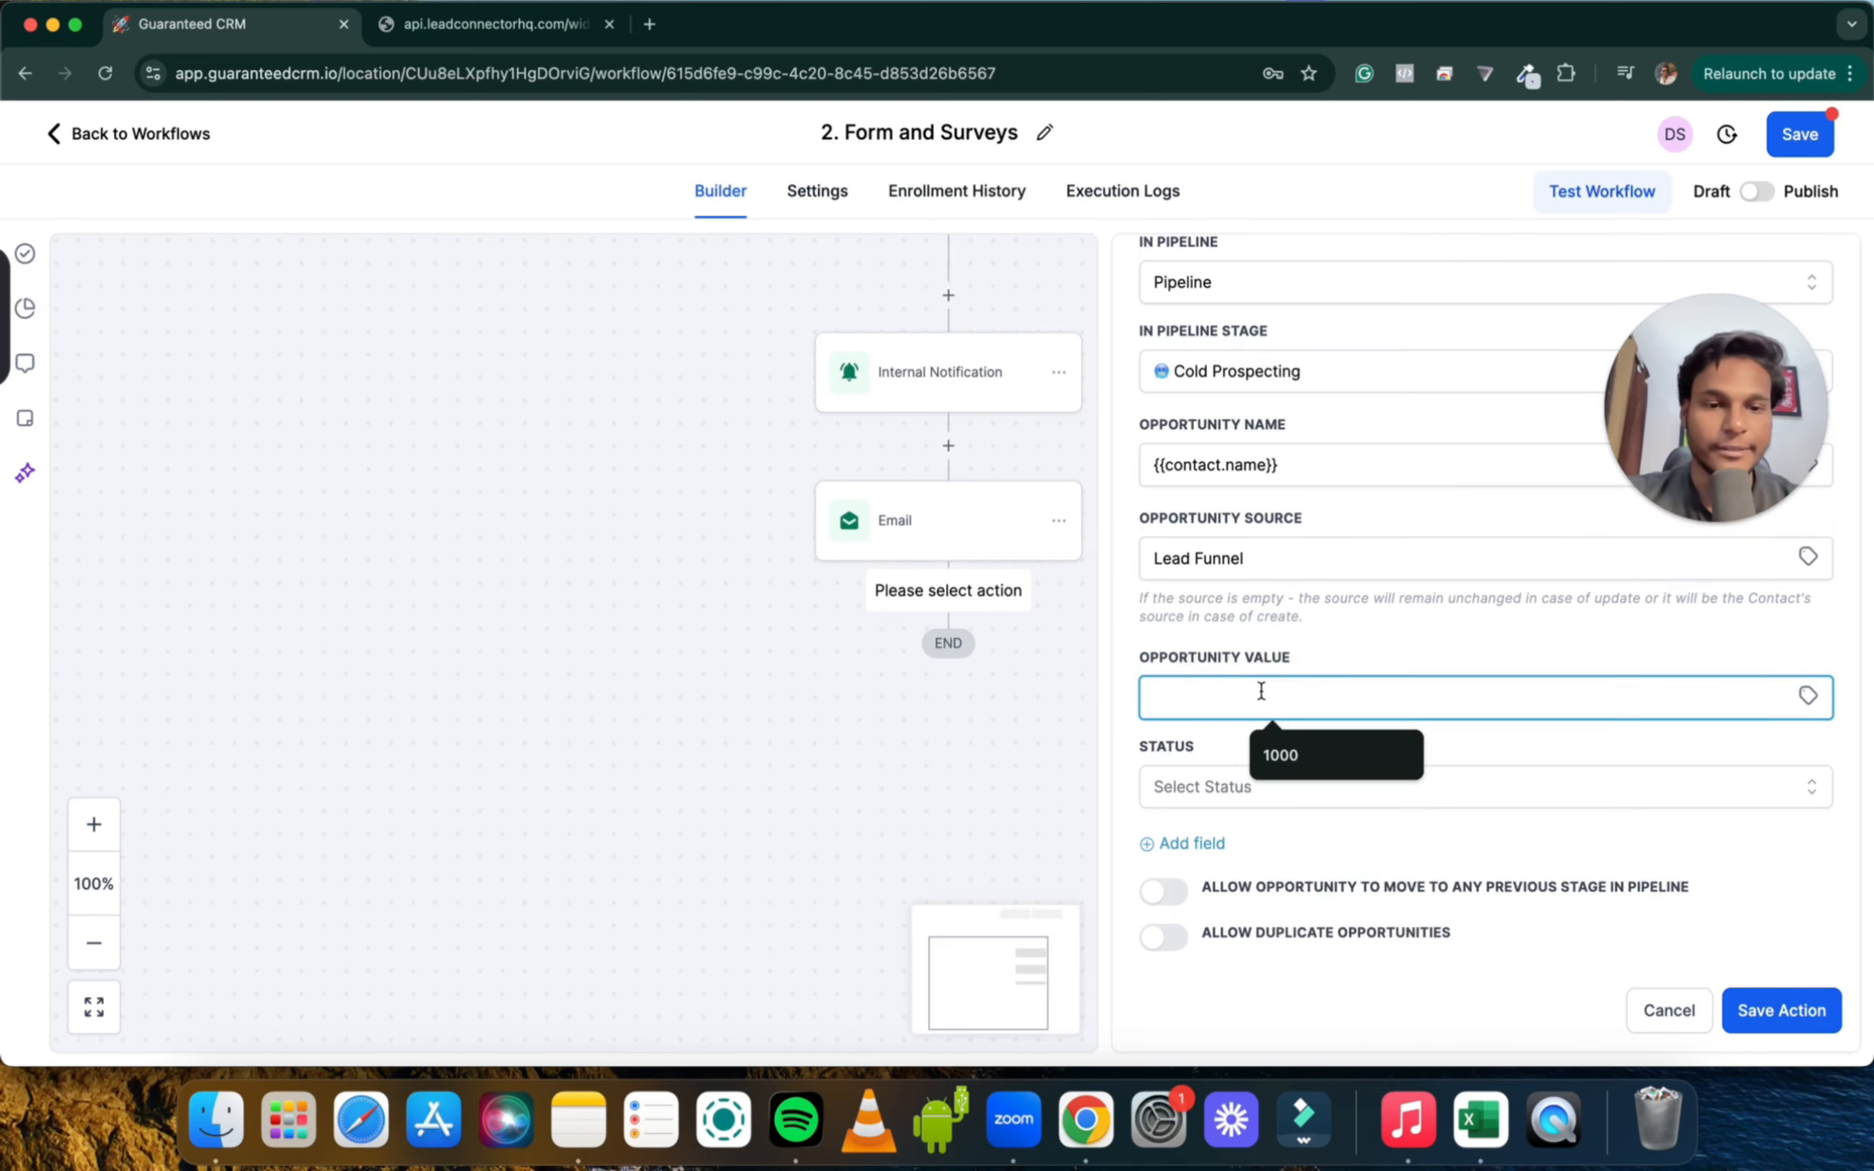
{"action": "left_click", "coordinate": [1231, 843]}
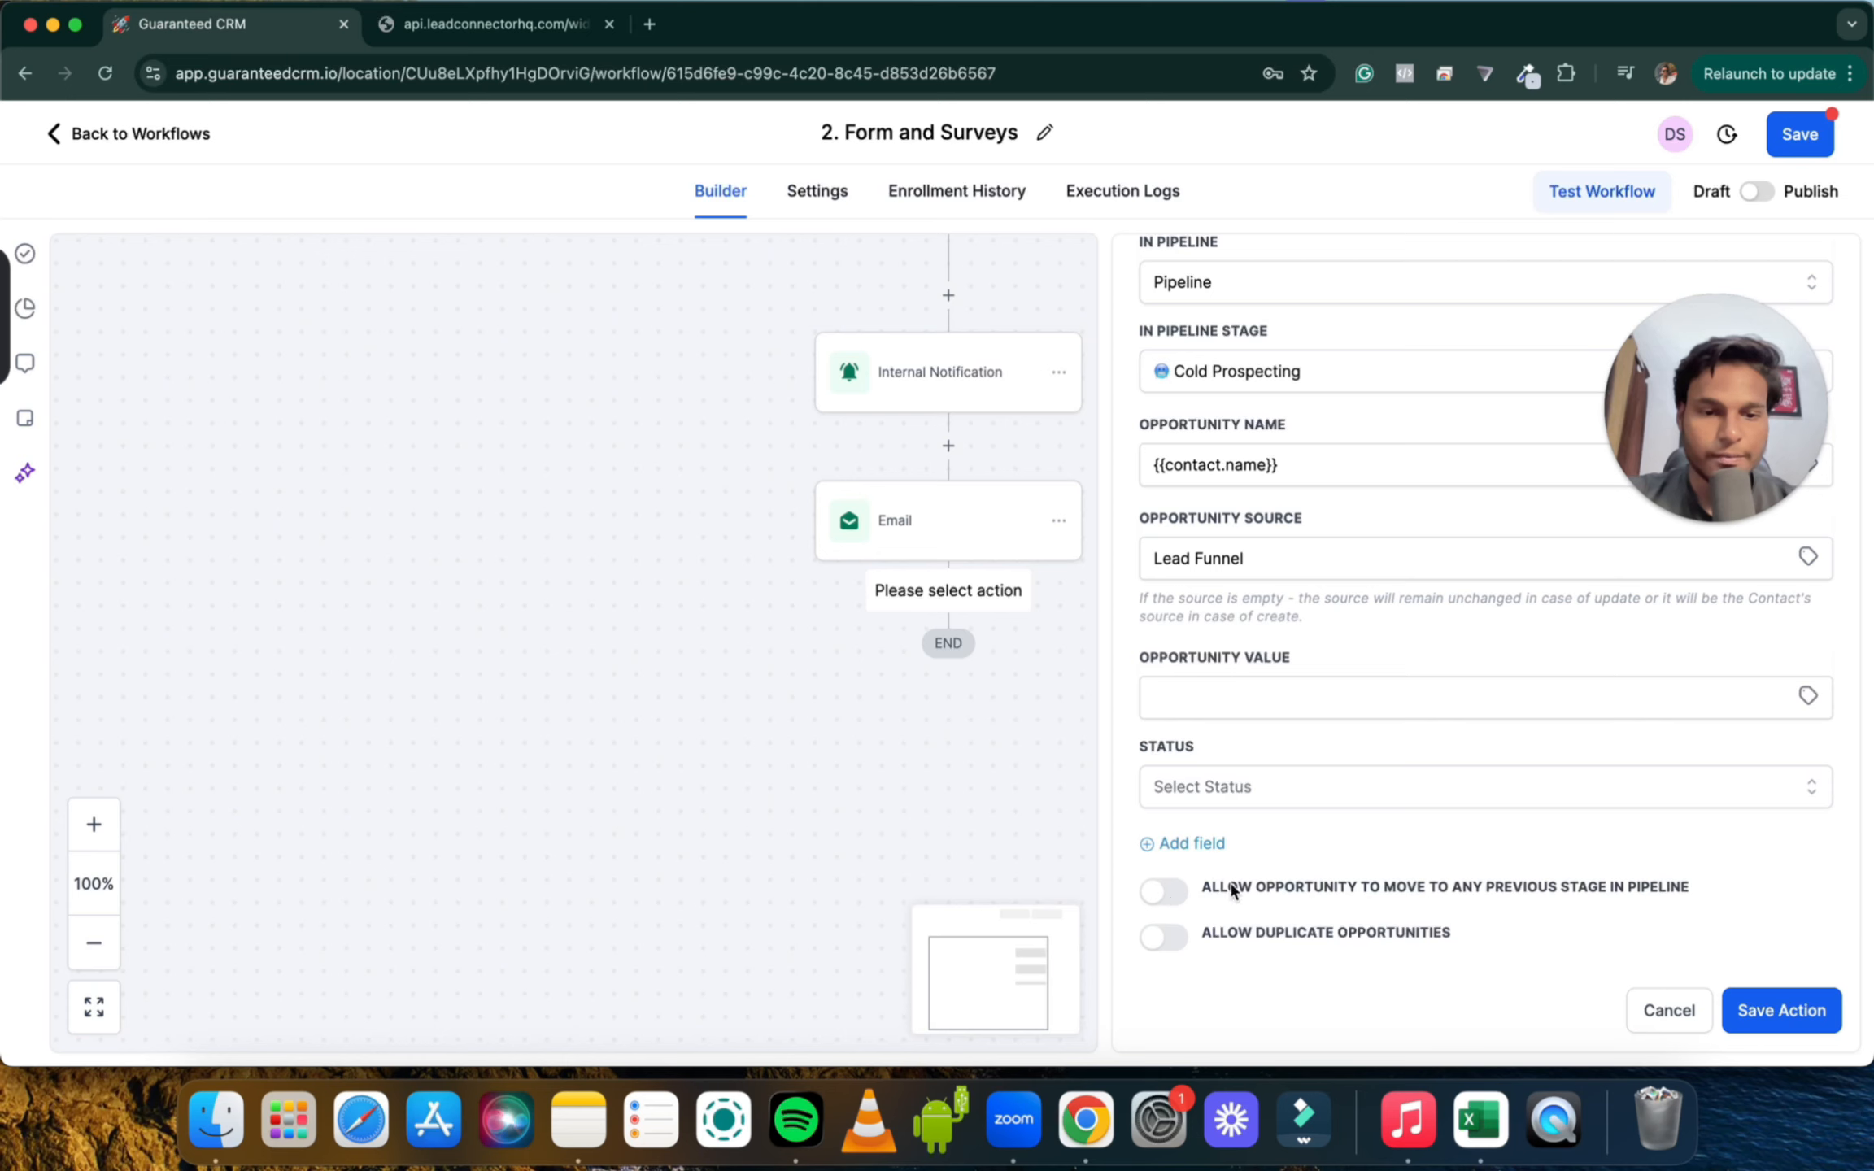
{"action": "left_click", "coordinate": [1763, 1013]}
Switch the 2. Form and Surveys workflow from Draft to Publish and save it
{"action": "scroll", "coordinate": [1305, 775], "scroll_direction": "up", "scroll_amount": 3}
{"action": "scroll", "coordinate": [1300, 828], "scroll_direction": "down", "scroll_amount": 5}
{"action": "left_click_drag", "start_coordinate": [1300, 828], "coordinate": [1038, 593]}
{"action": "scroll", "coordinate": [962, 597], "scroll_direction": "up", "scroll_amount": 4}
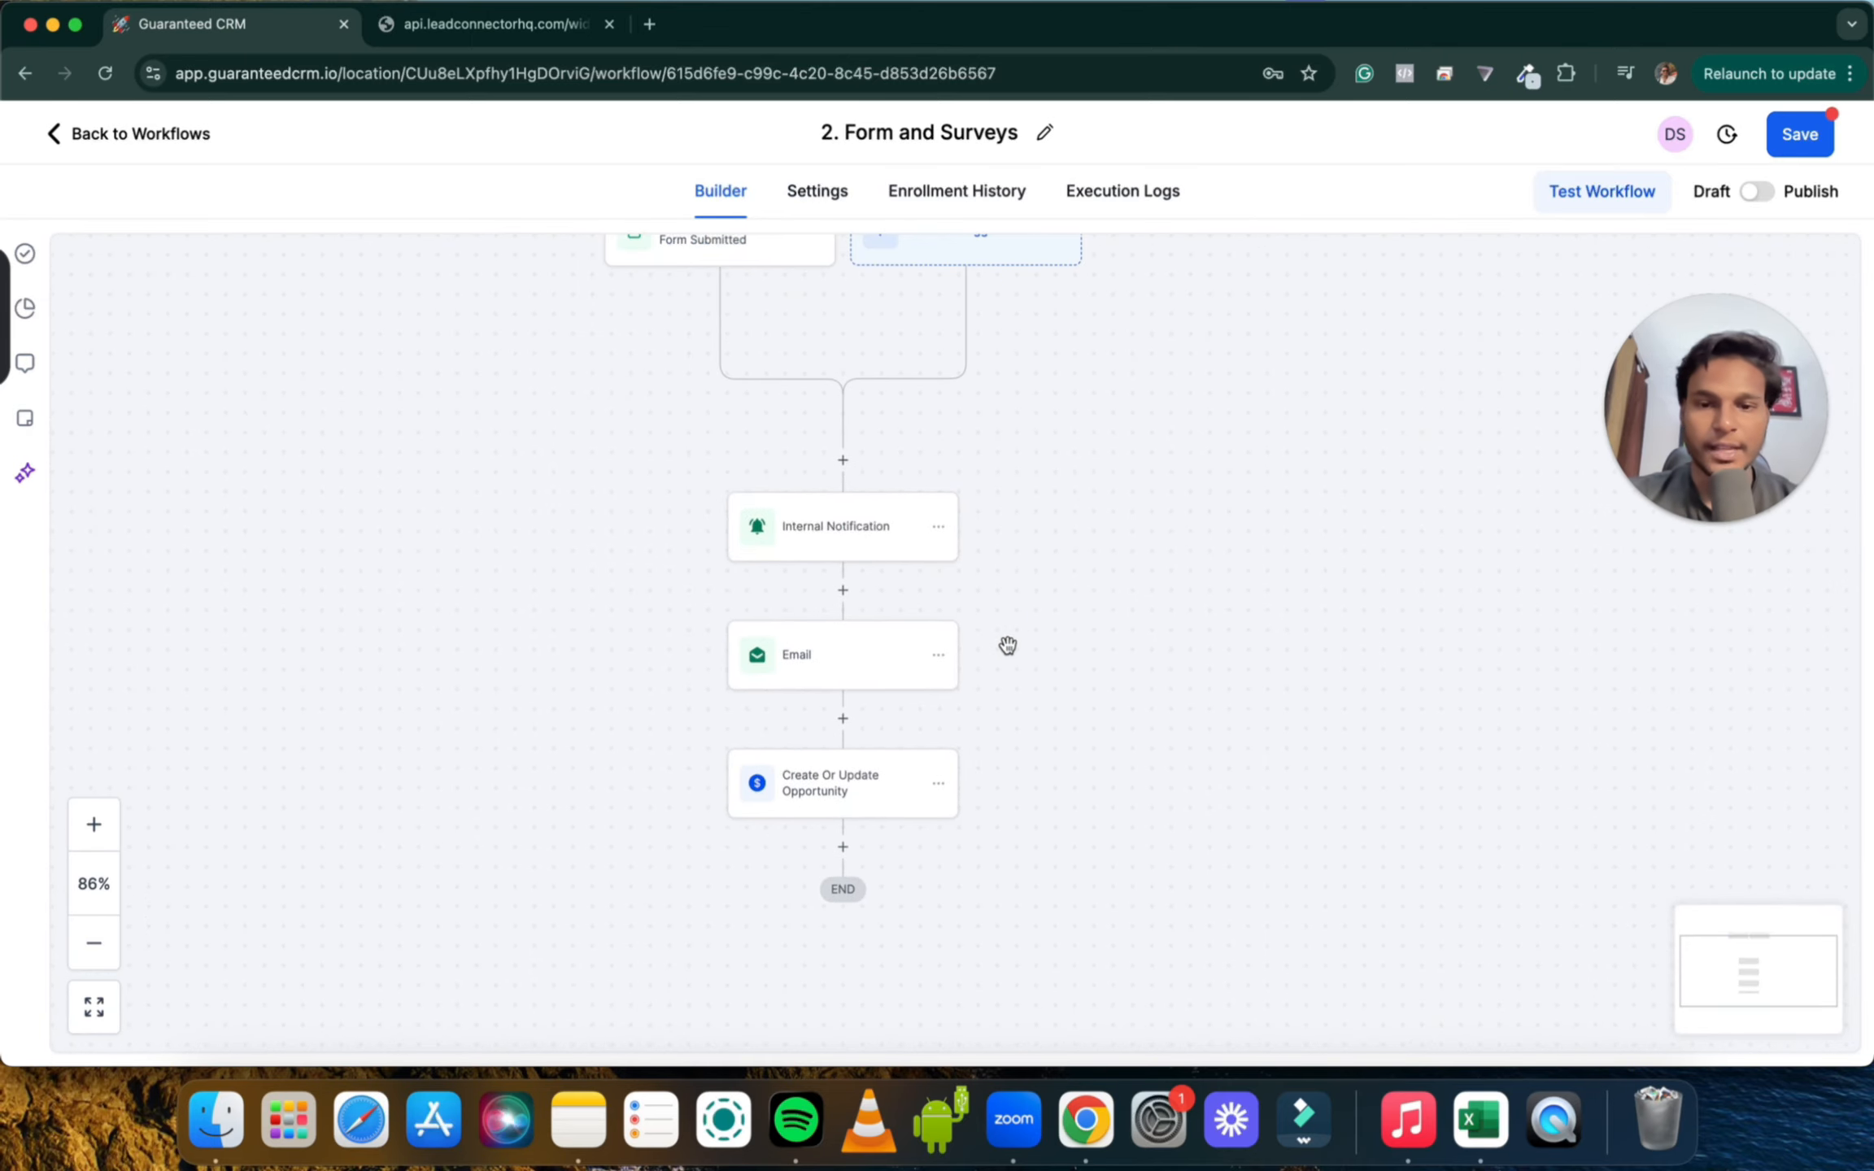
{"action": "scroll", "coordinate": [1005, 657], "scroll_direction": "down", "scroll_amount": 2}
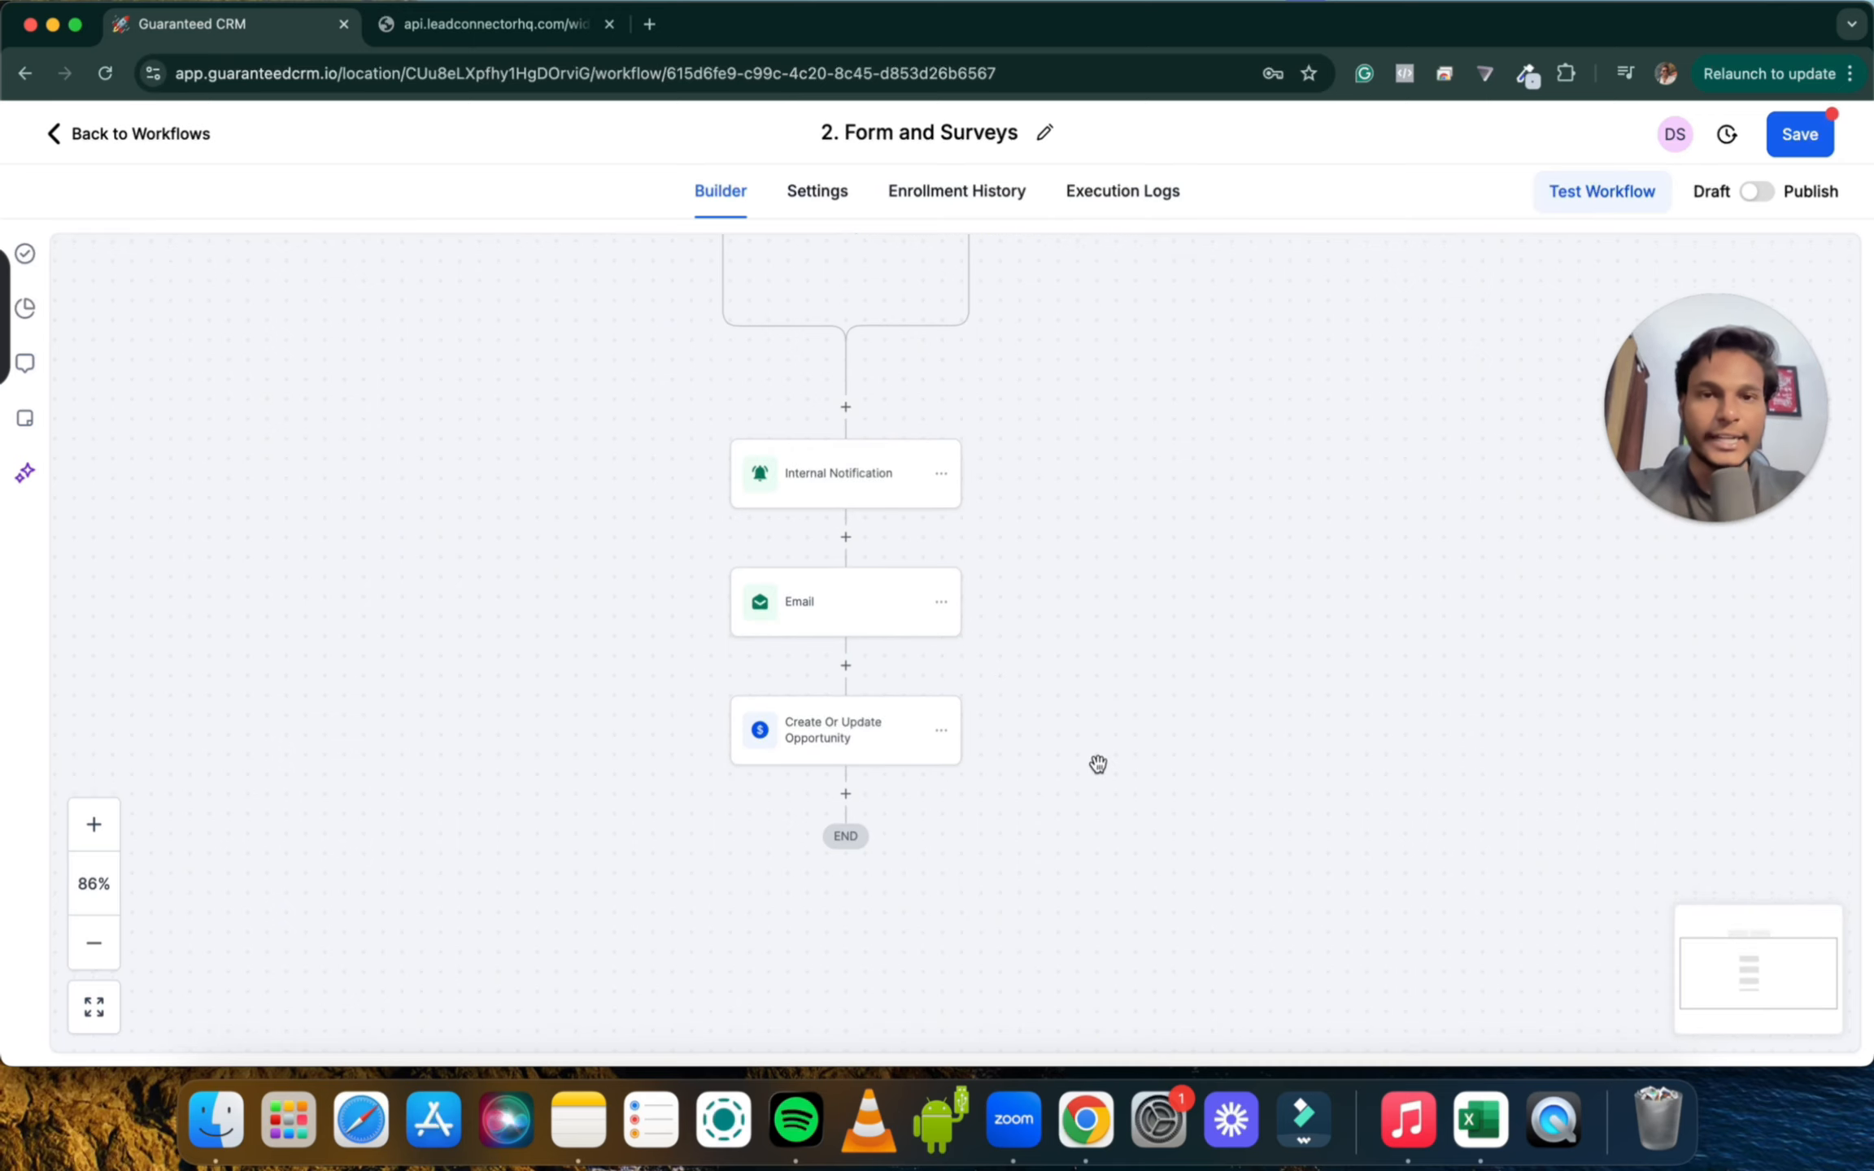
{"action": "scroll", "coordinate": [1255, 557], "scroll_direction": "down", "scroll_amount": 3}
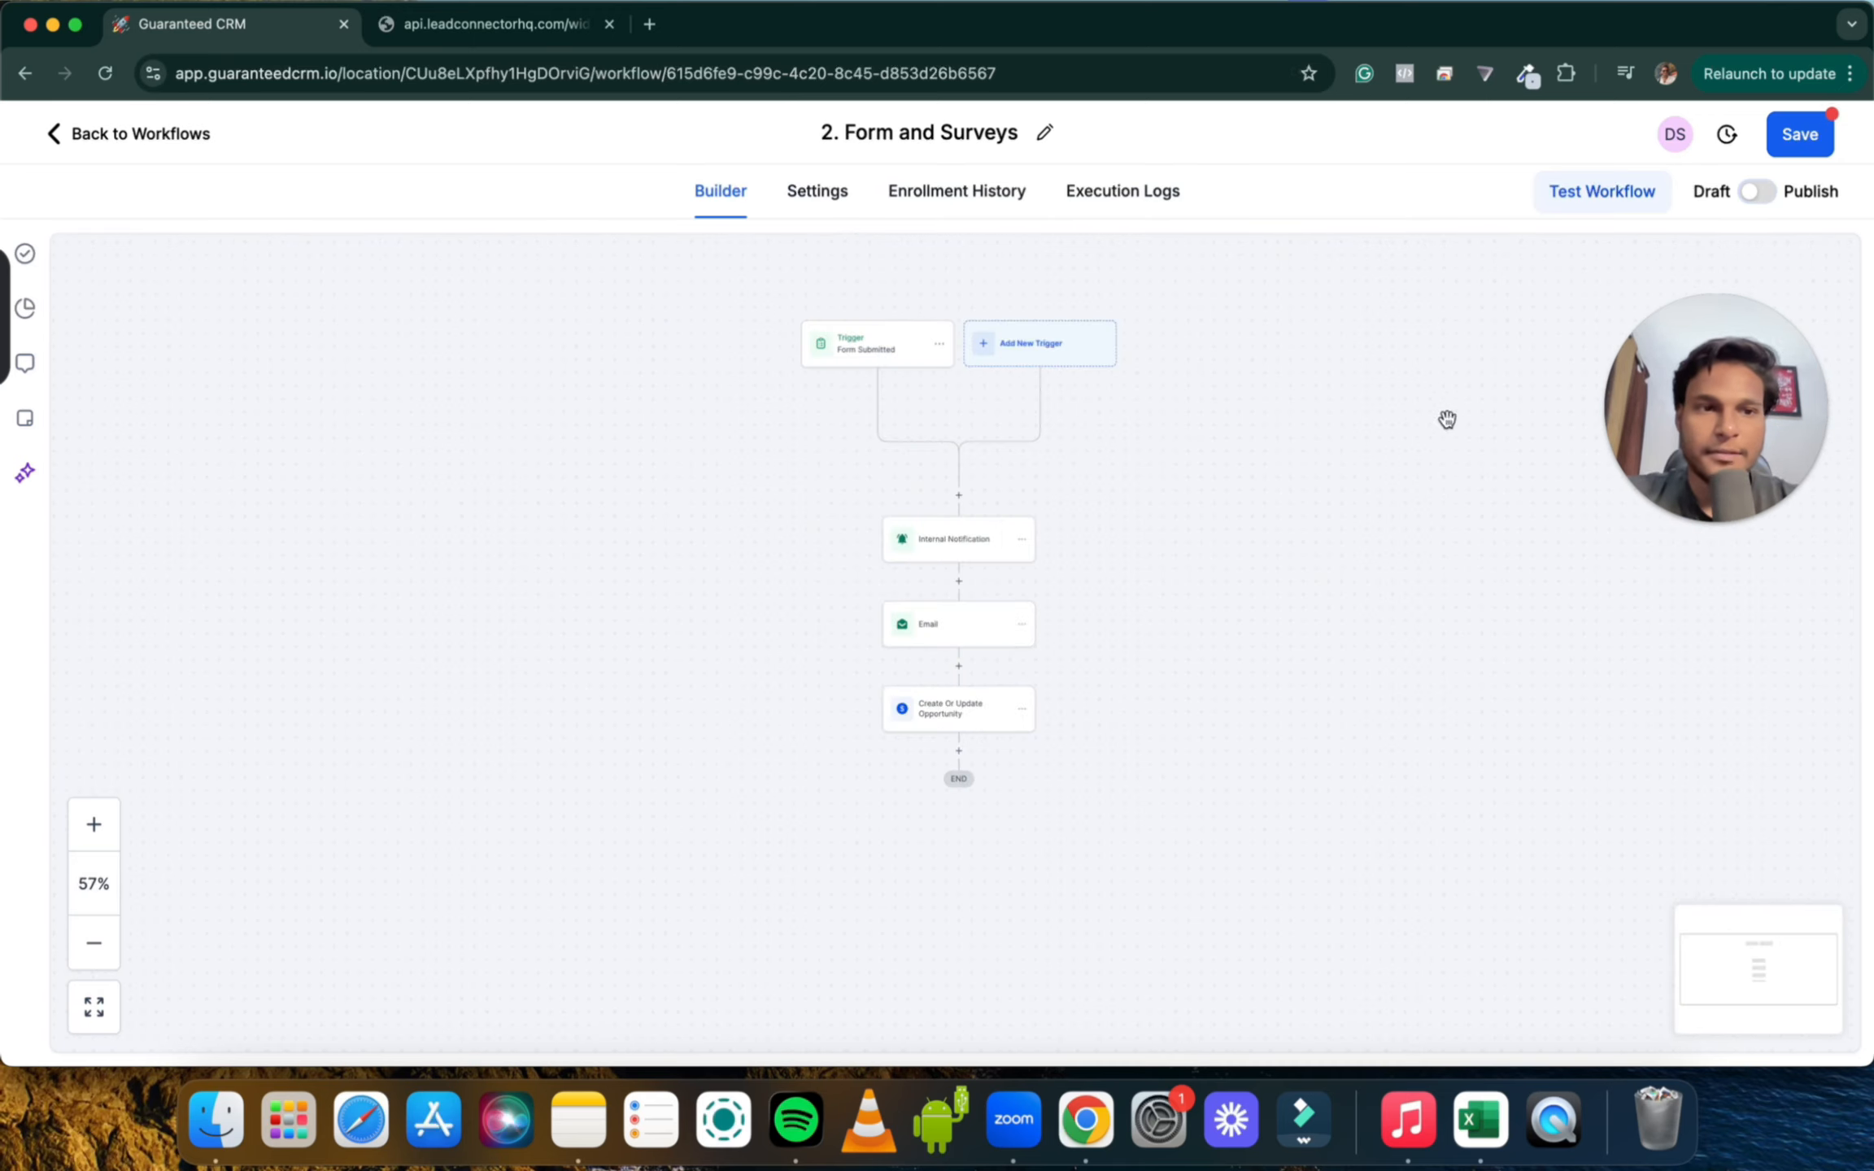
{"action": "left_click", "coordinate": [1755, 195]}
{"action": "left_click", "coordinate": [1819, 130]}
On the test Contact Form, fill Full Name from a suggestion and enter a phone number
{"action": "left_click", "coordinate": [1830, 147]}
{"action": "left_click_drag", "start_coordinate": [975, 398], "coordinate": [972, 412]}
{"action": "left_click", "coordinate": [494, 25]}
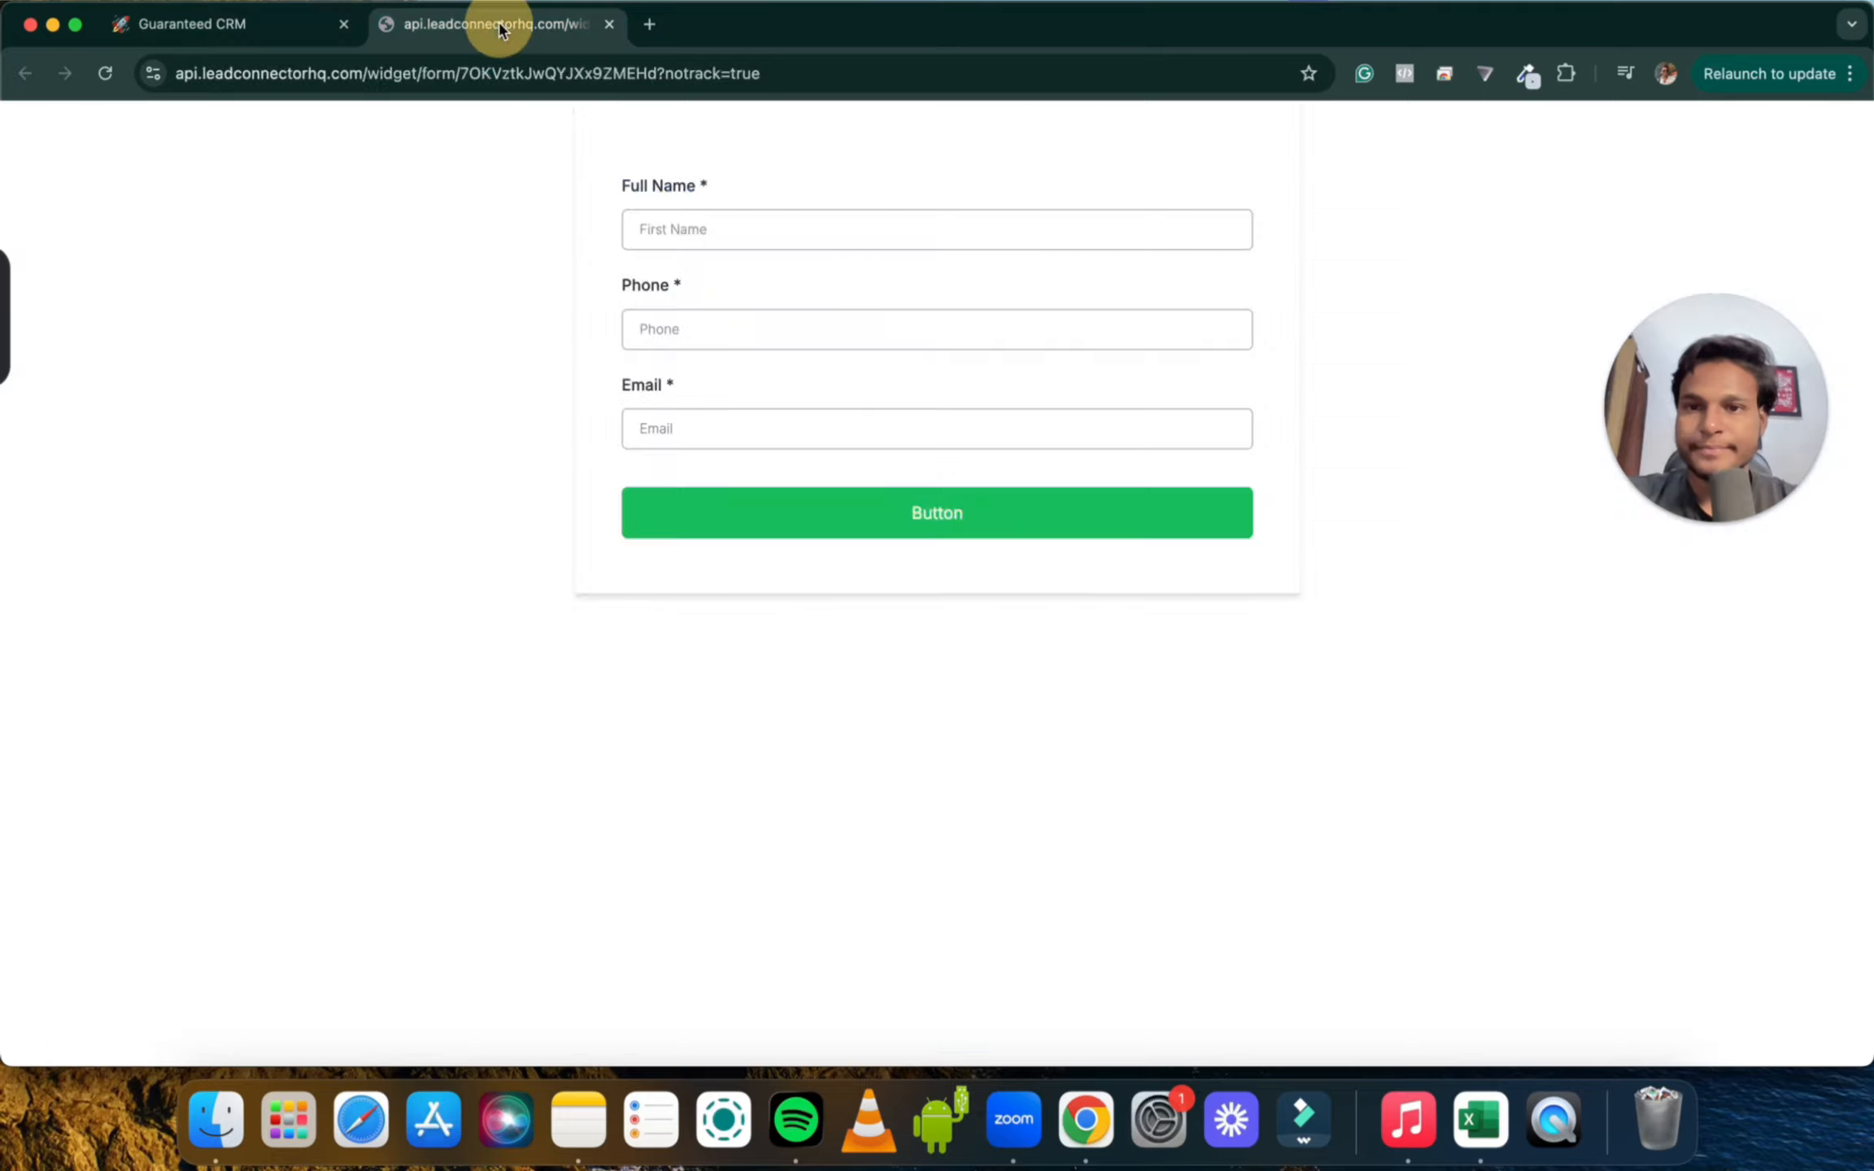
{"action": "left_click", "coordinate": [682, 236]}
{"action": "left_click", "coordinate": [738, 281]}
{"action": "left_click", "coordinate": [705, 314]}
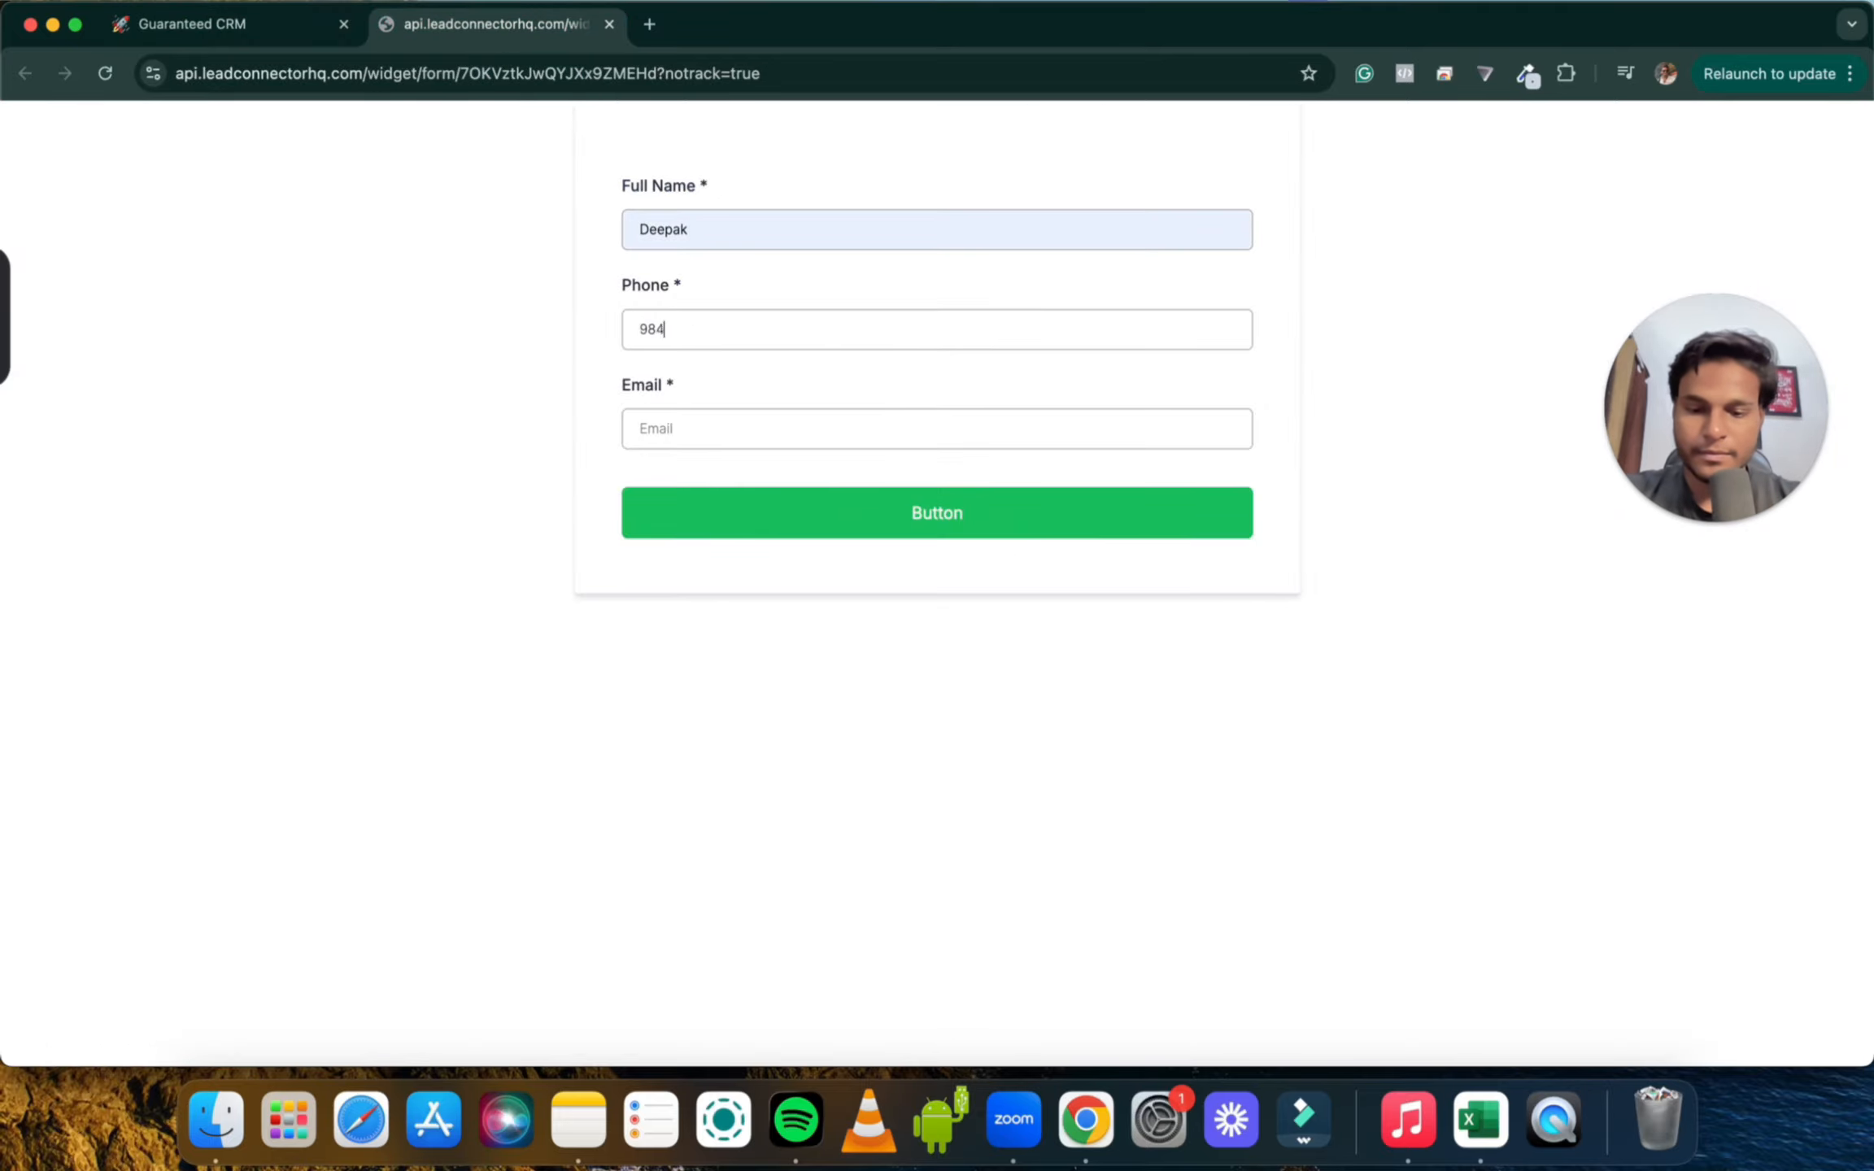
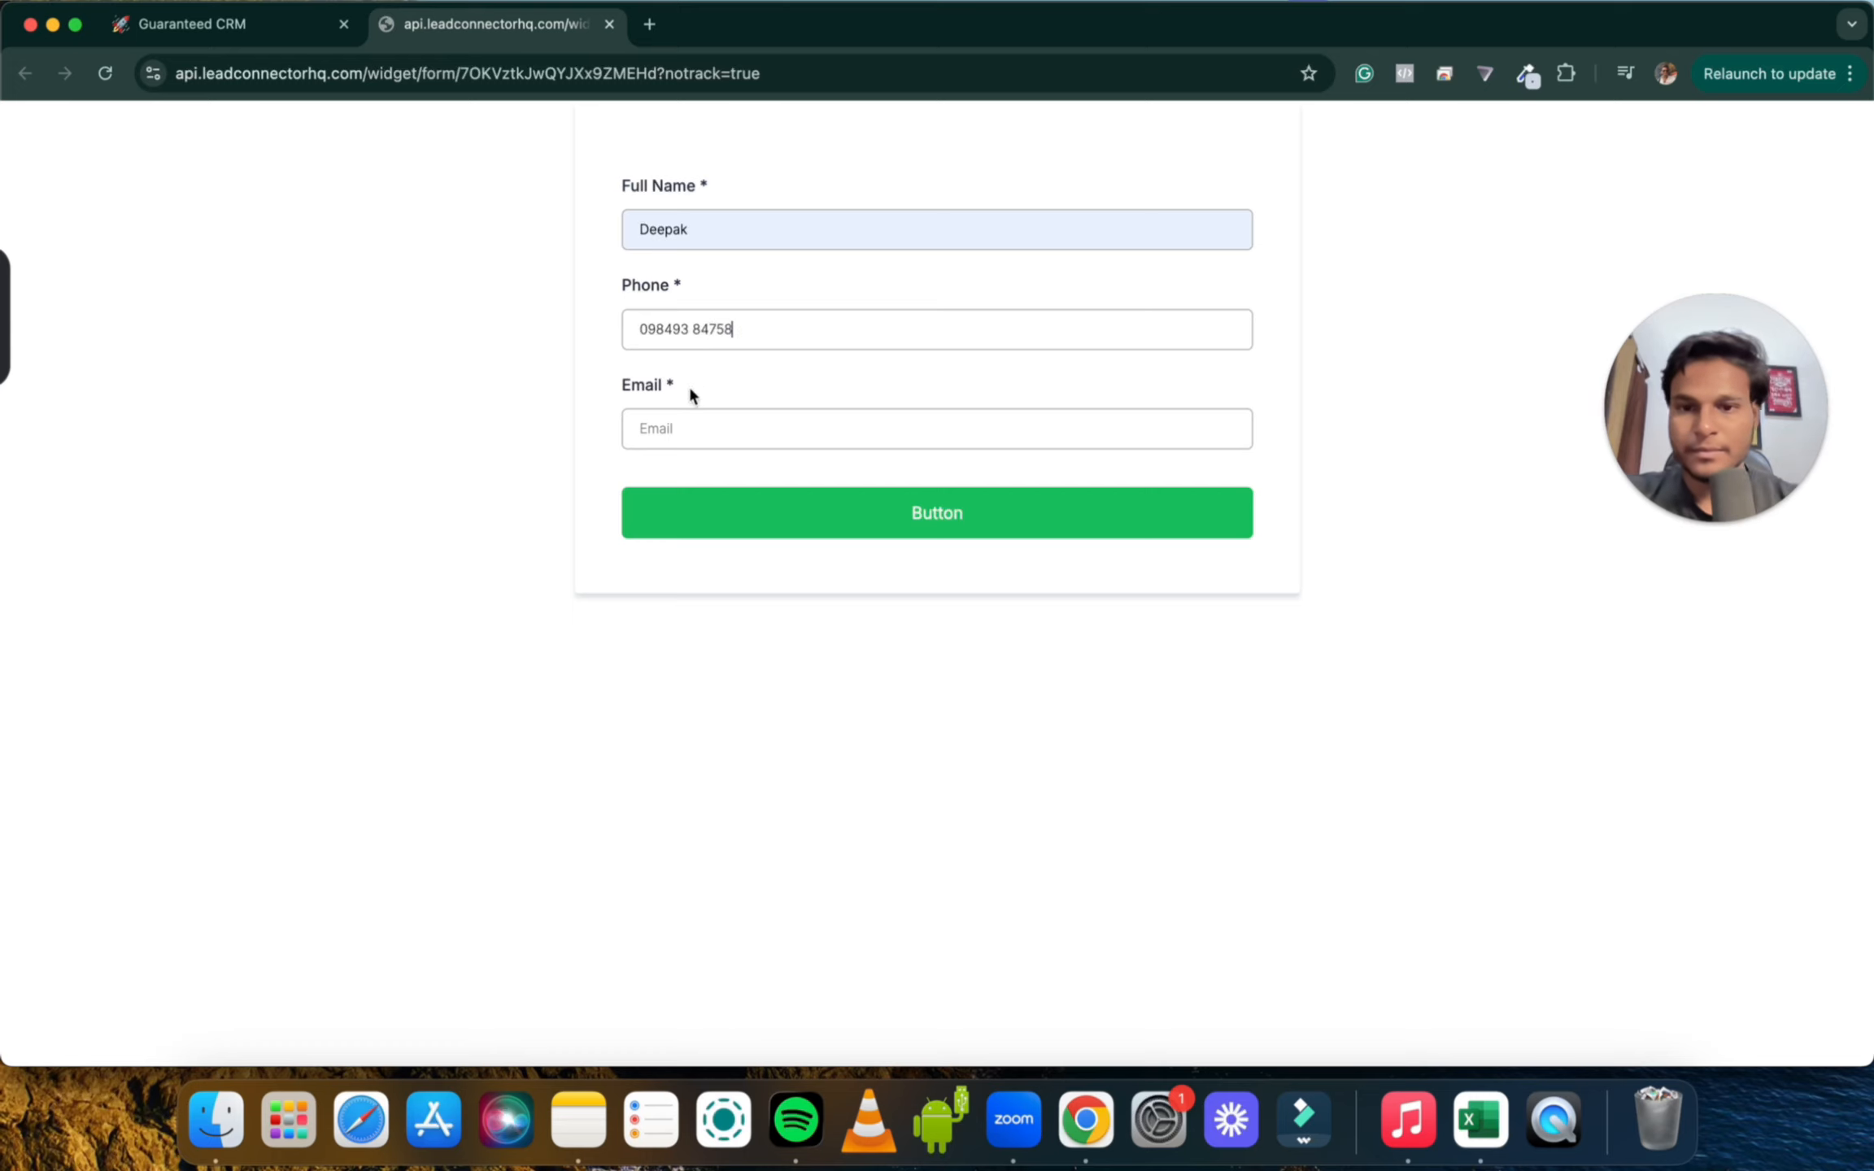
Fill the e-mail from a suggestion, submit the form, and return to the CRM workflow
{"action": "left_click", "coordinate": [690, 423]}
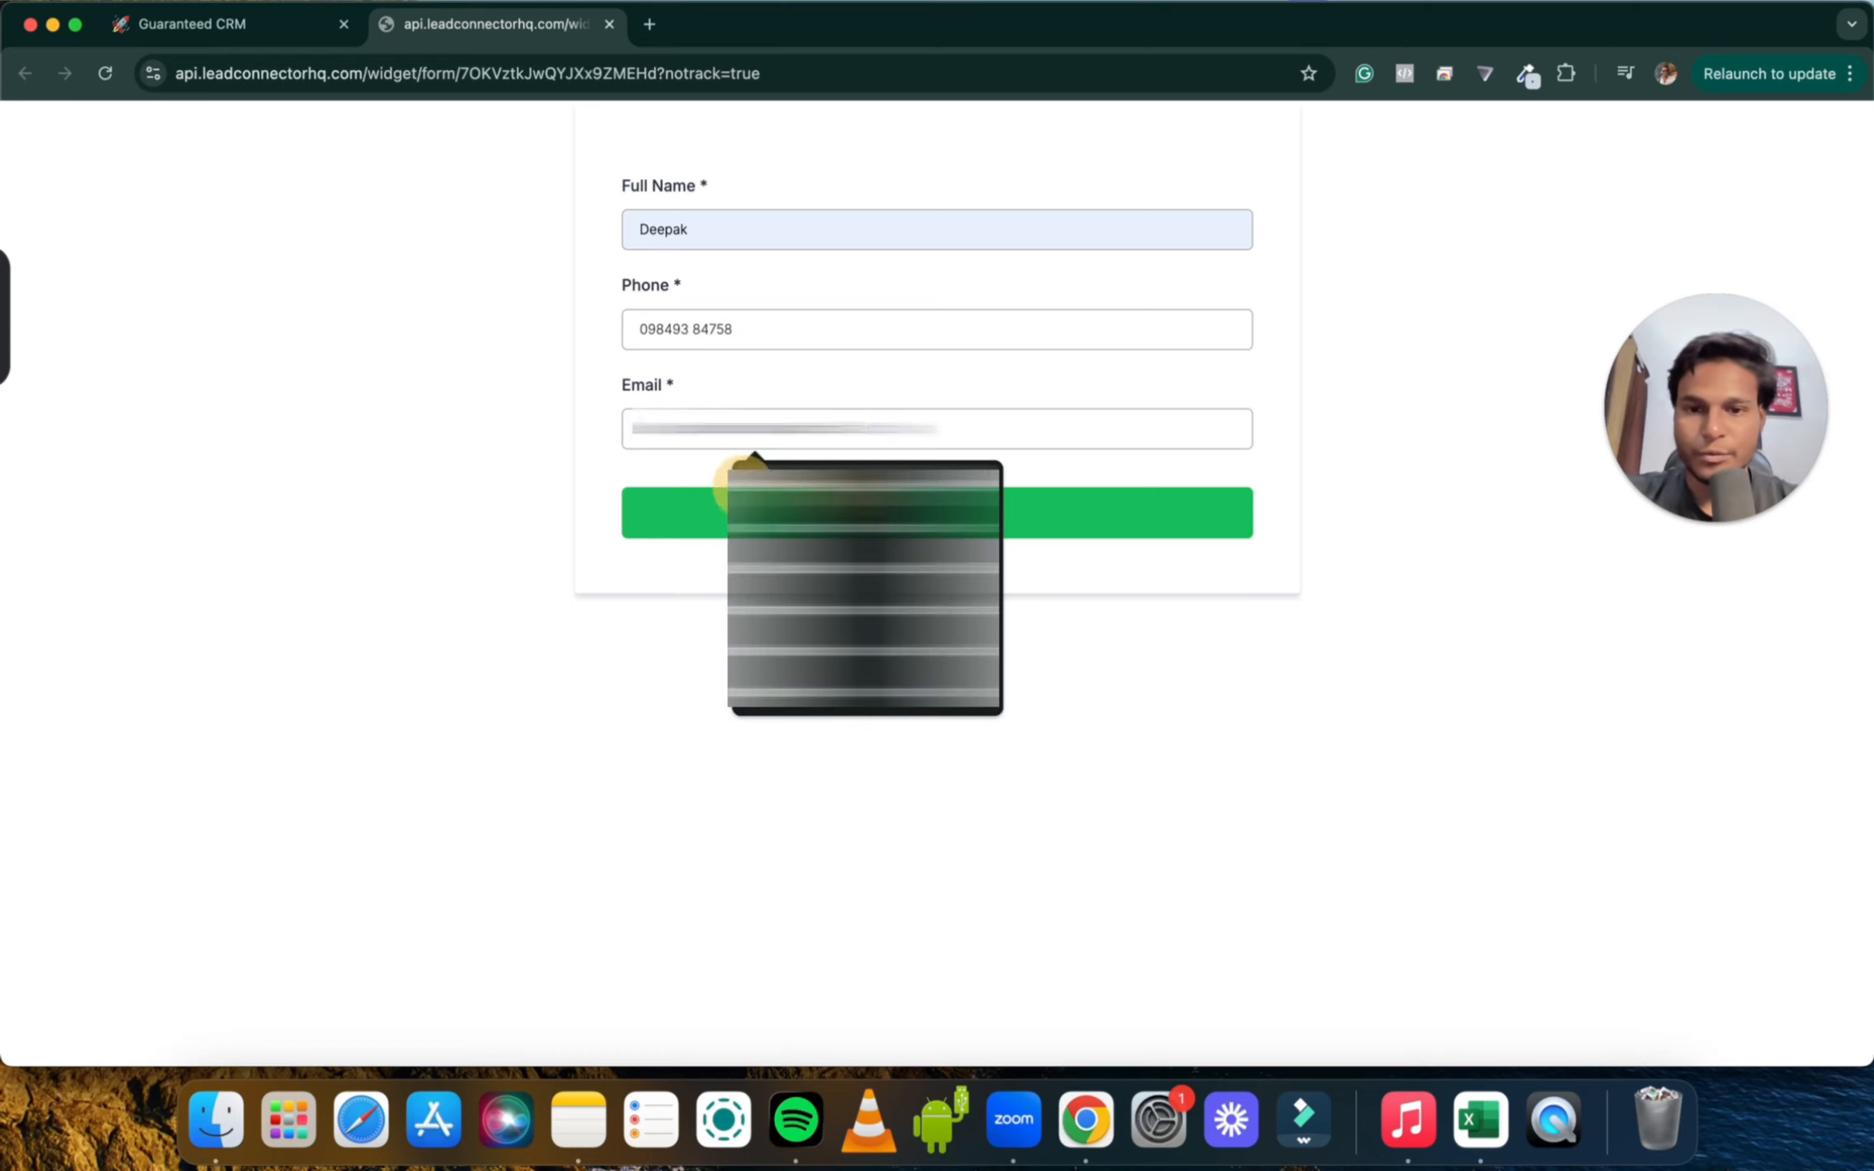
{"action": "left_click", "coordinate": [744, 483]}
{"action": "left_click", "coordinate": [924, 533]}
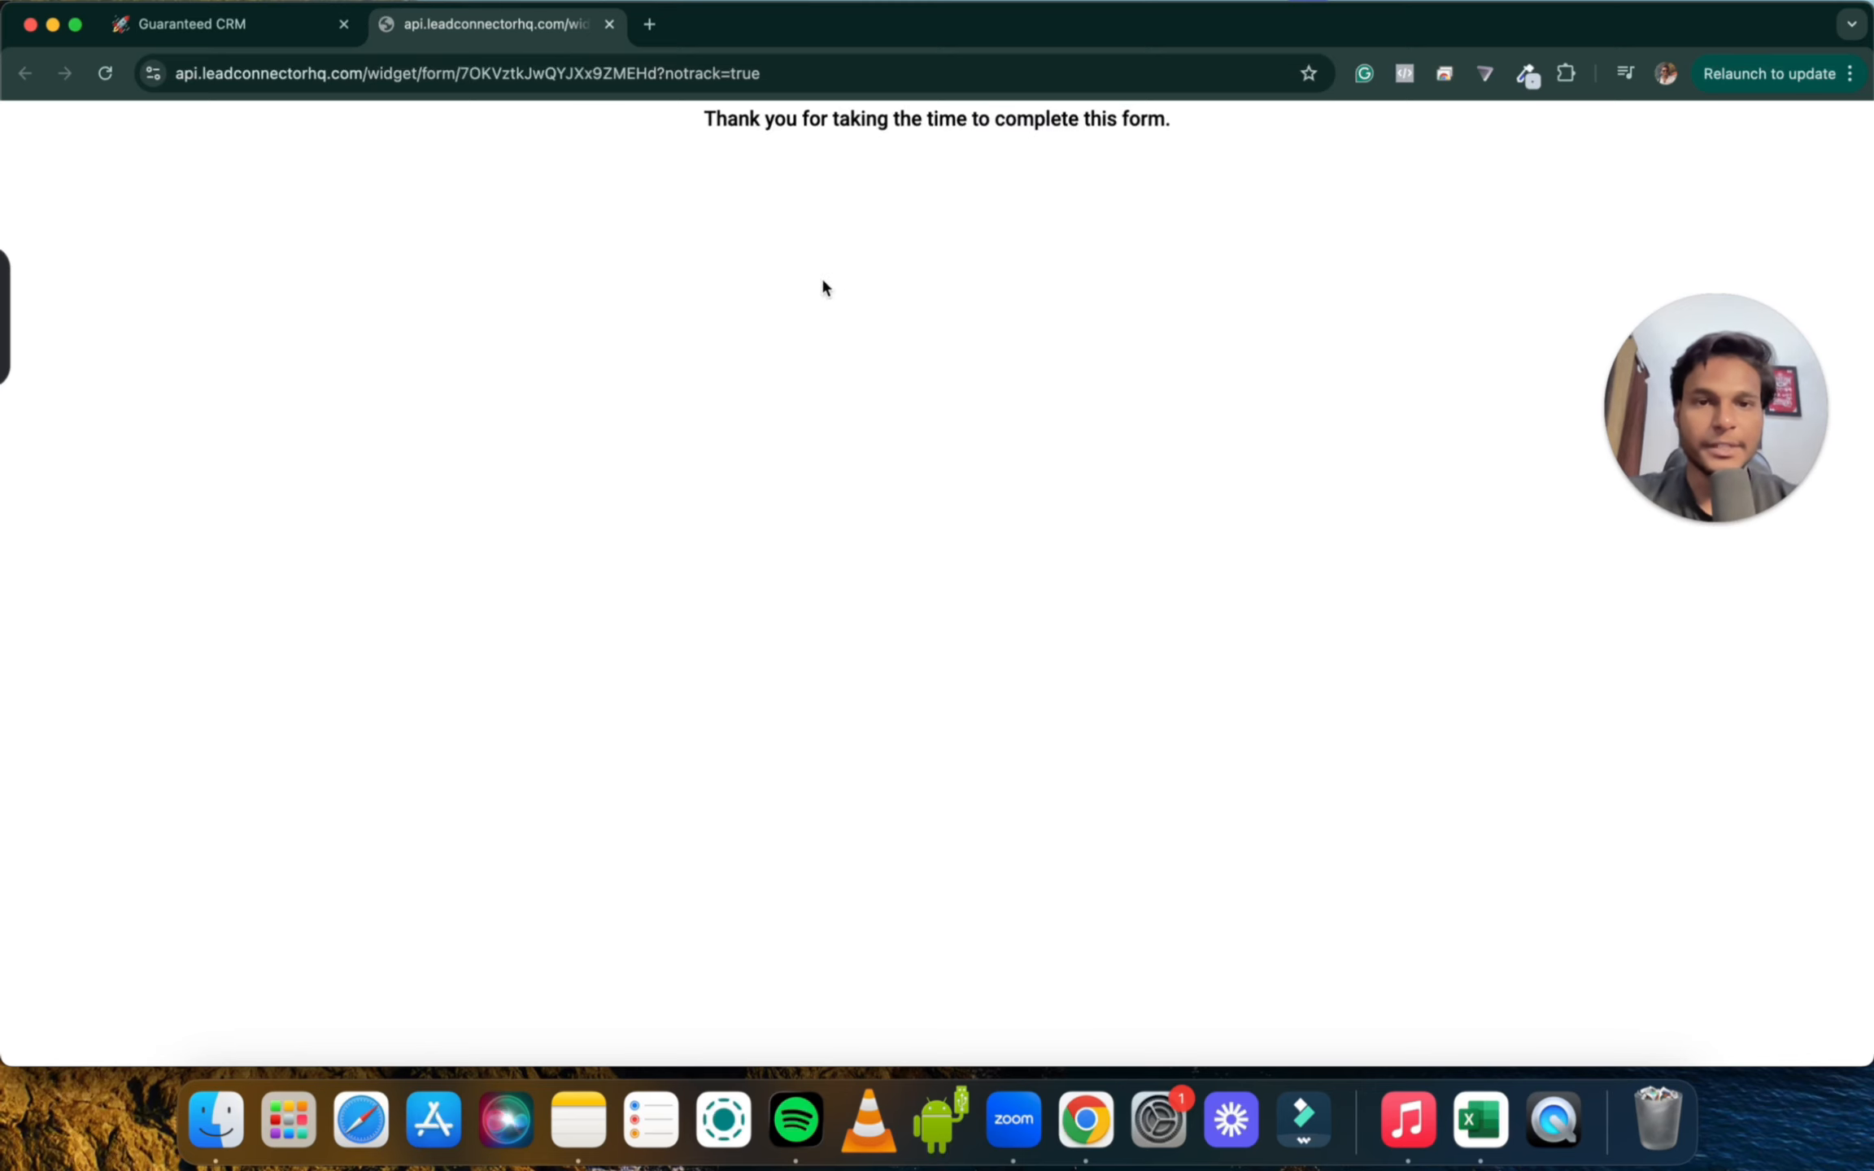
{"action": "left_click", "coordinate": [280, 38]}
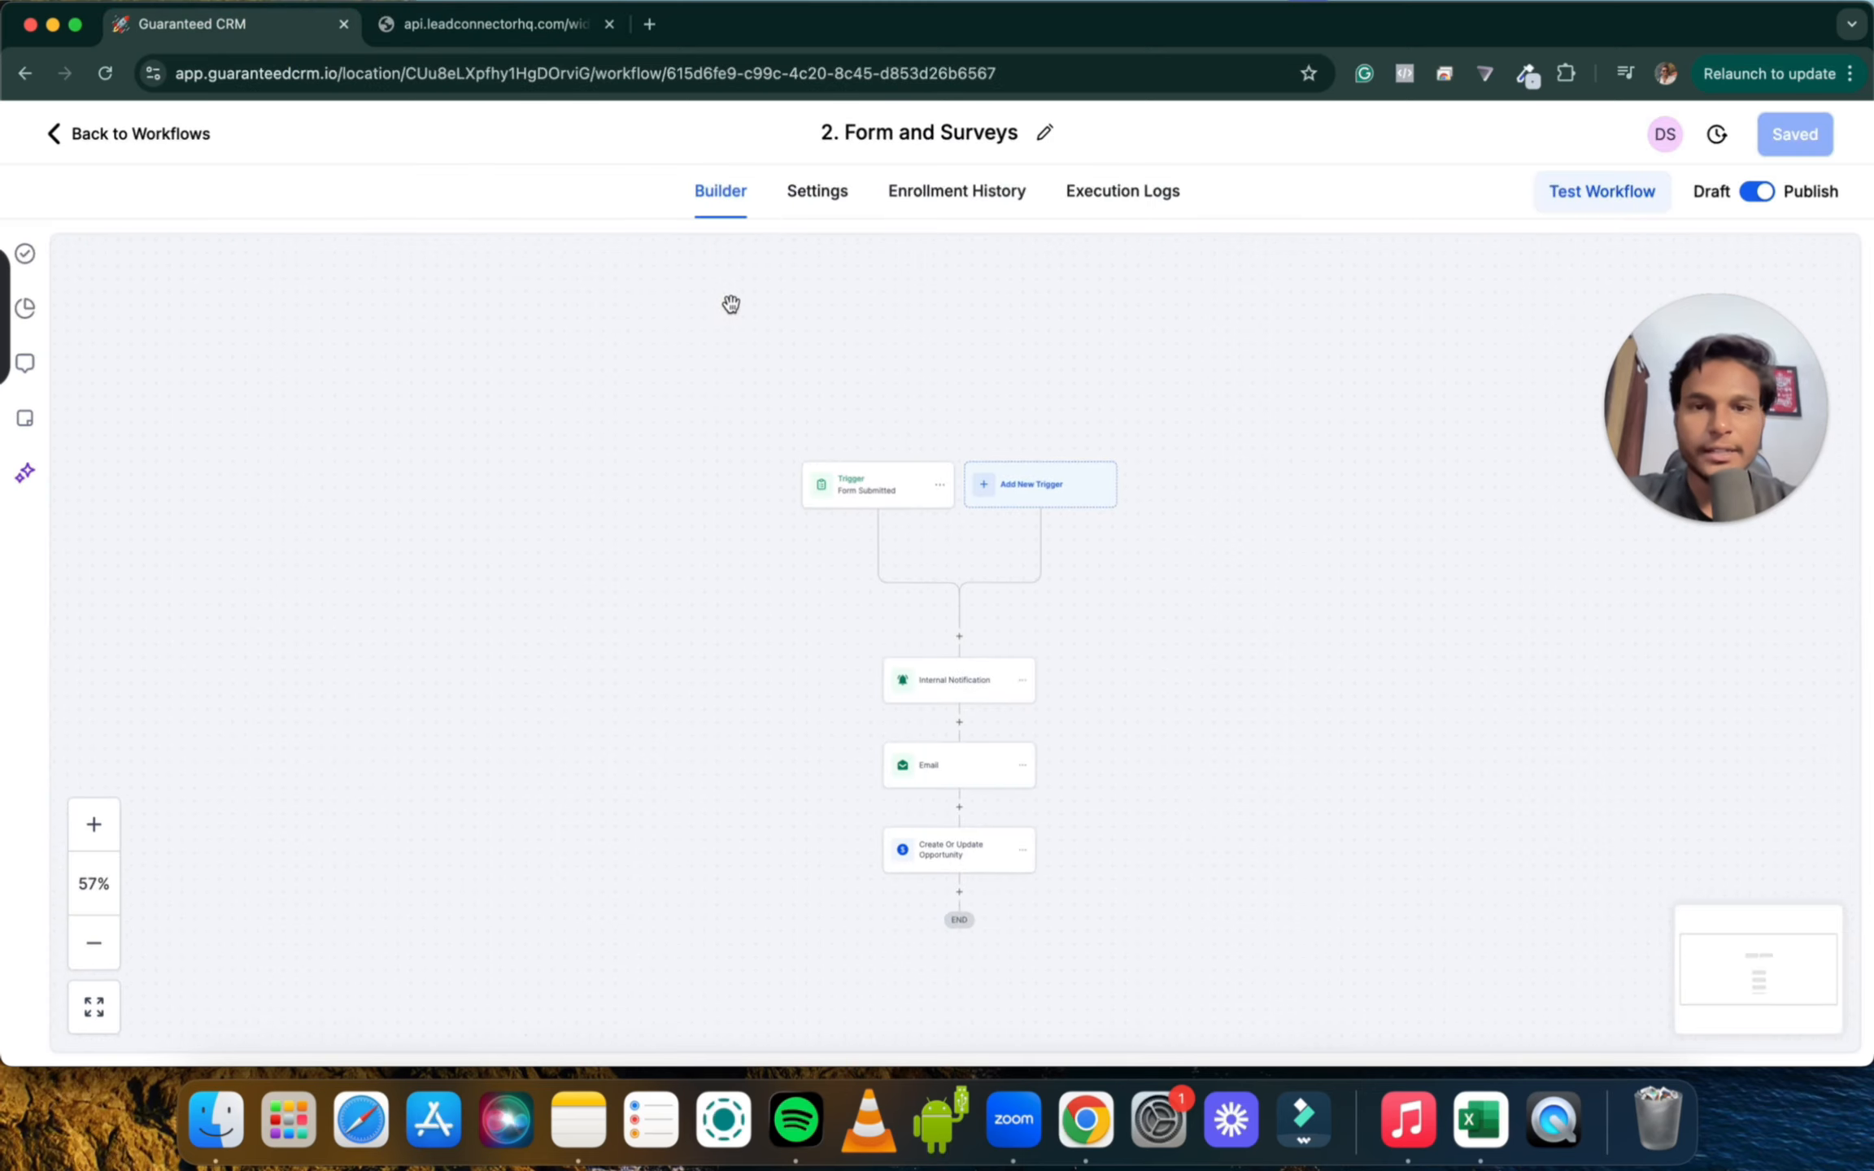
Check Enrollment History shows the test contact's run as Finished, then go back to Workflows
{"action": "left_click", "coordinate": [939, 190]}
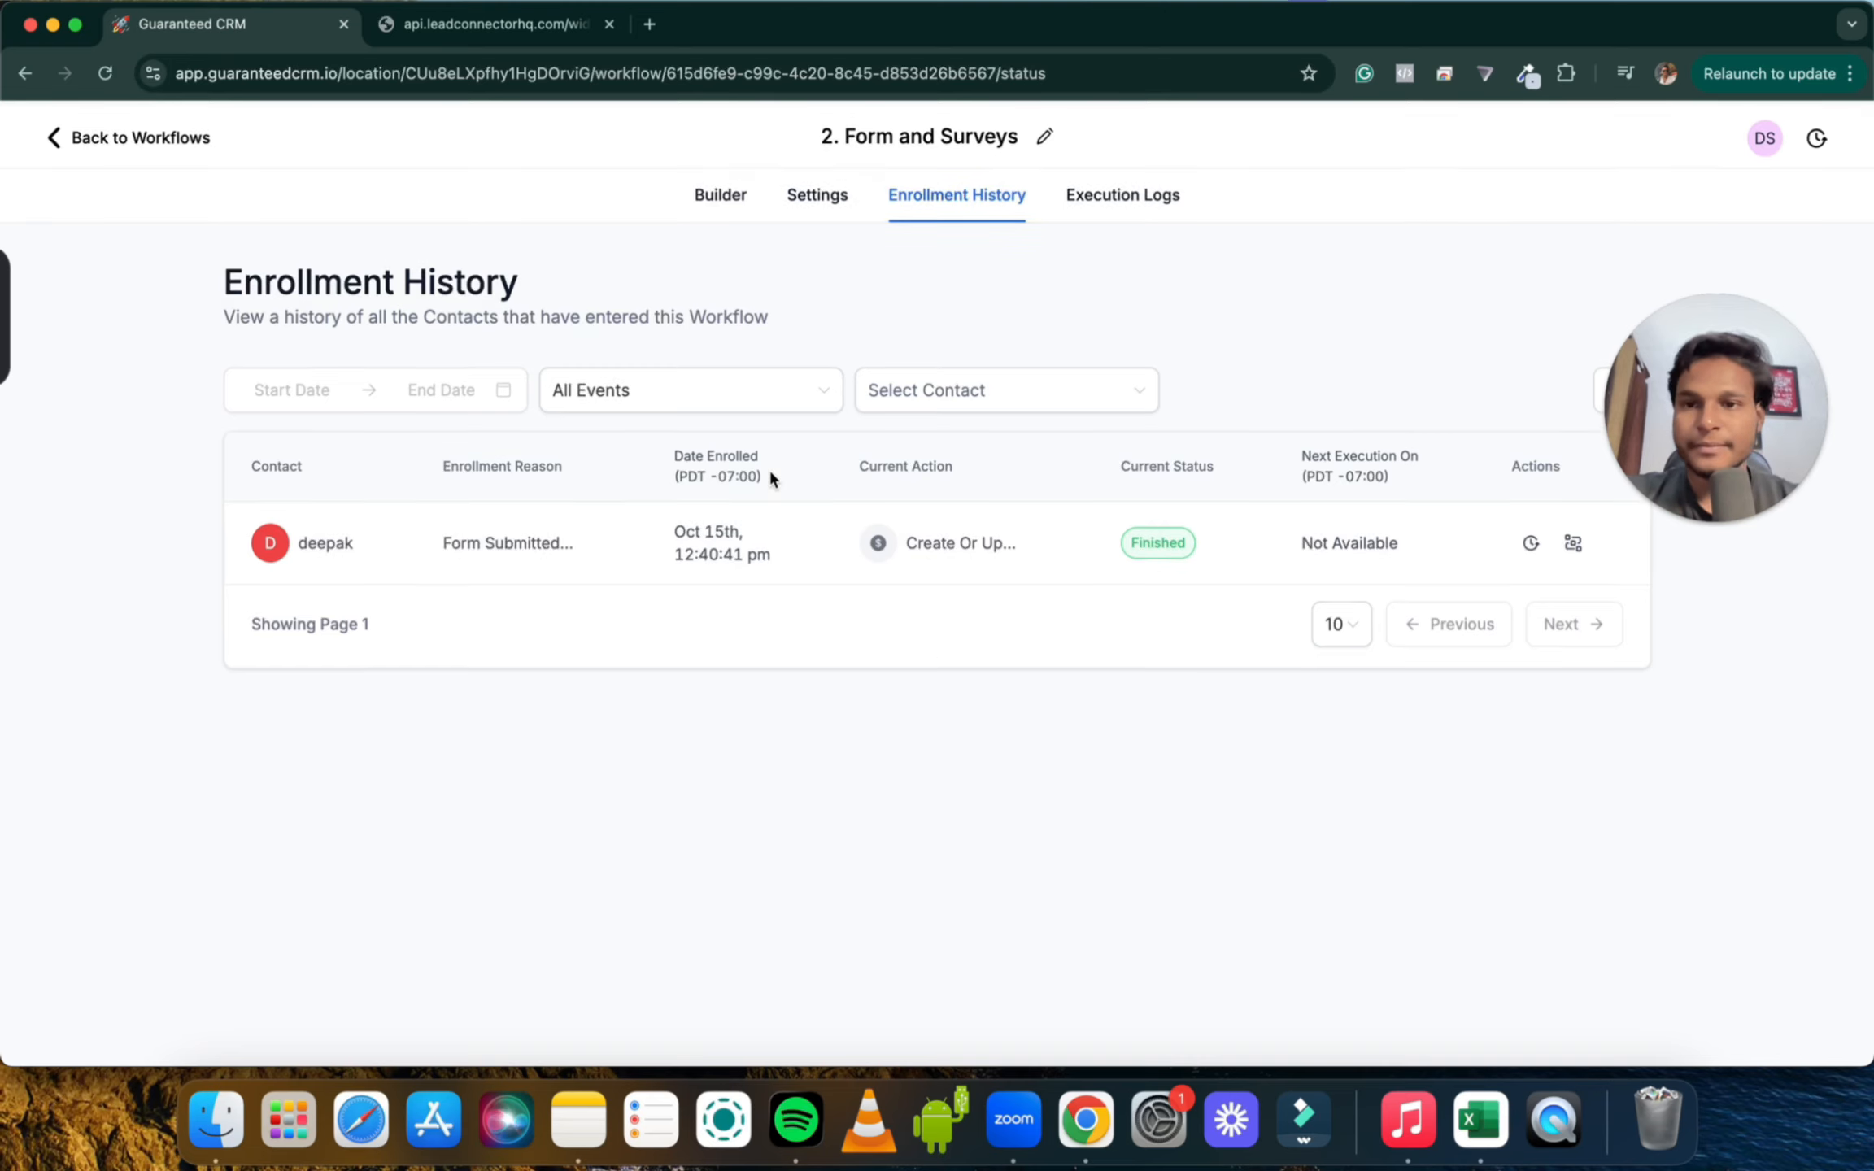
{"action": "left_click", "coordinate": [79, 135]}
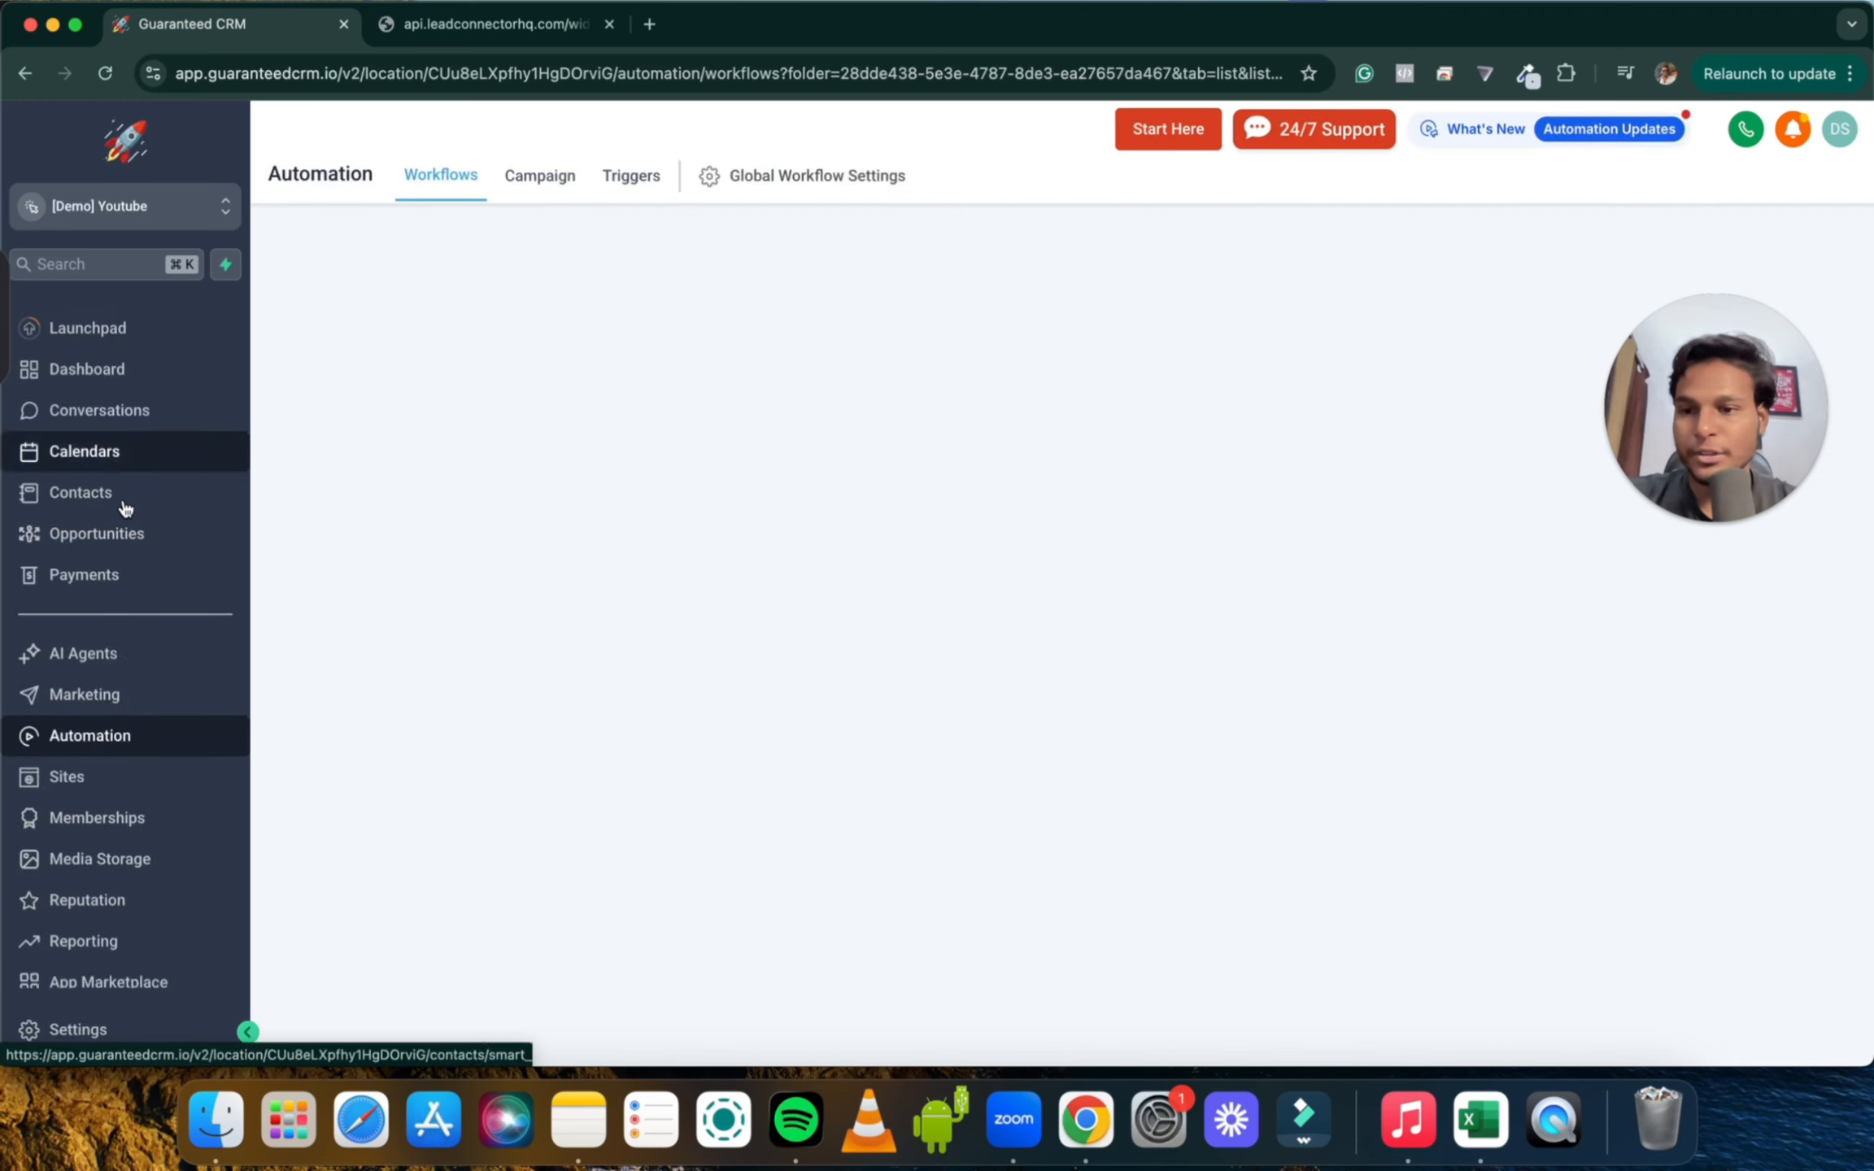
Open the Opportunities board for Pipeline and review the new Cold Prospecting opportunity's details
{"action": "left_click", "coordinate": [122, 538]}
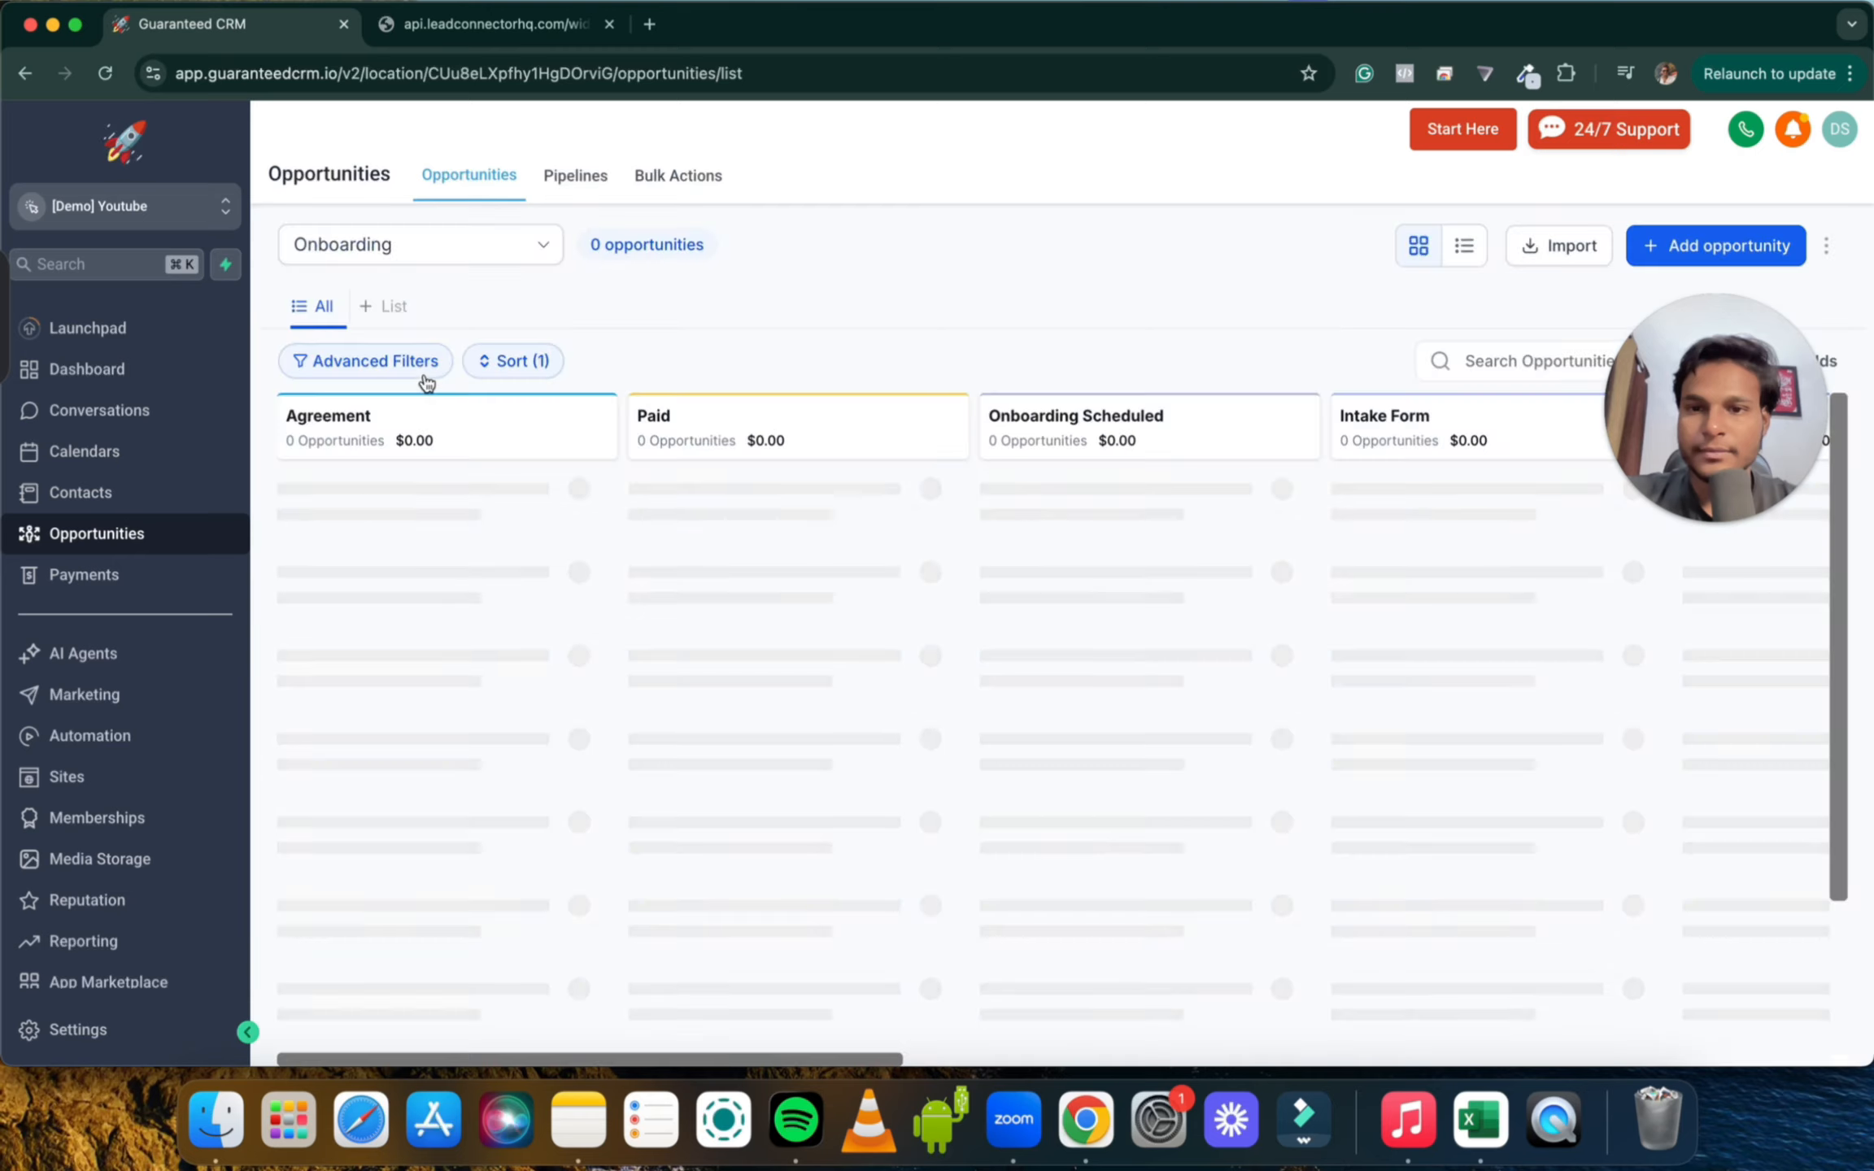
{"action": "left_click", "coordinate": [410, 268]}
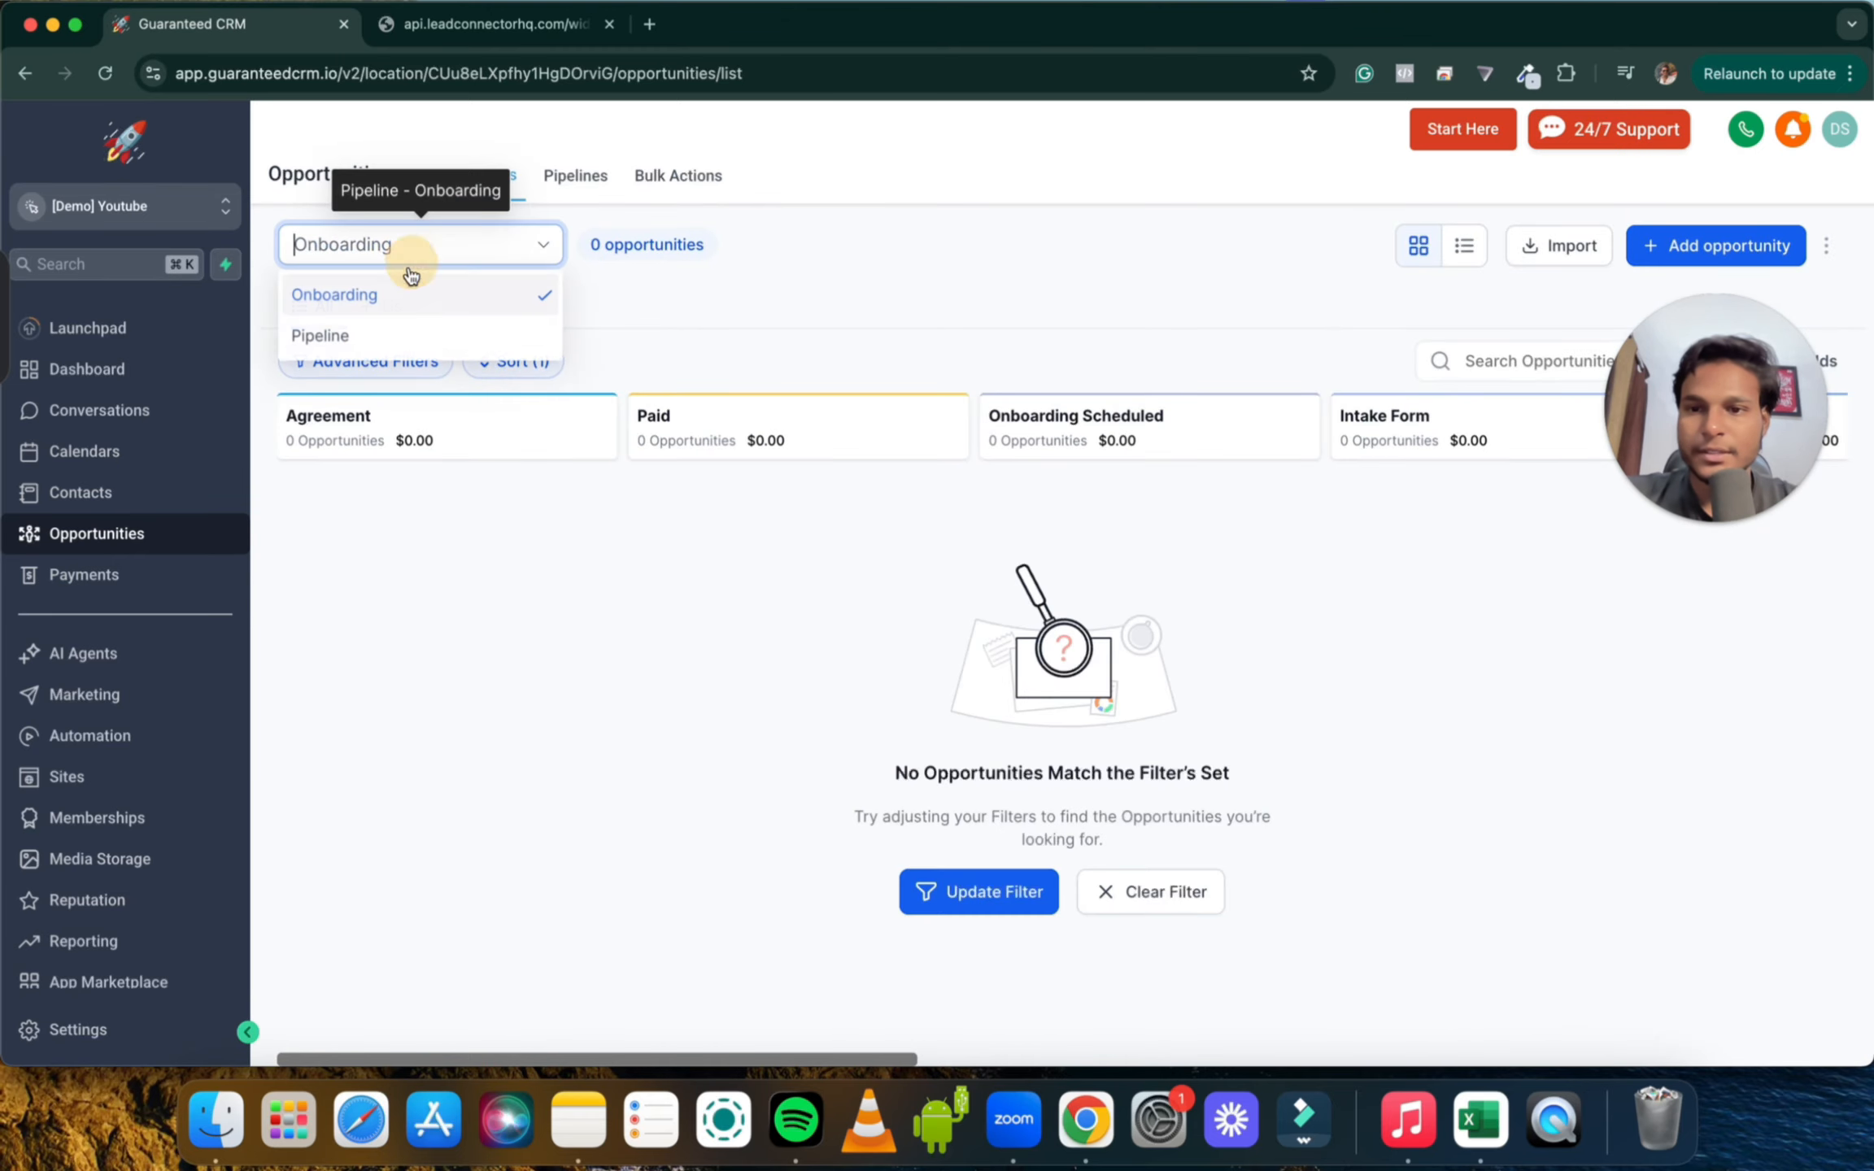
{"action": "left_click", "coordinate": [402, 336]}
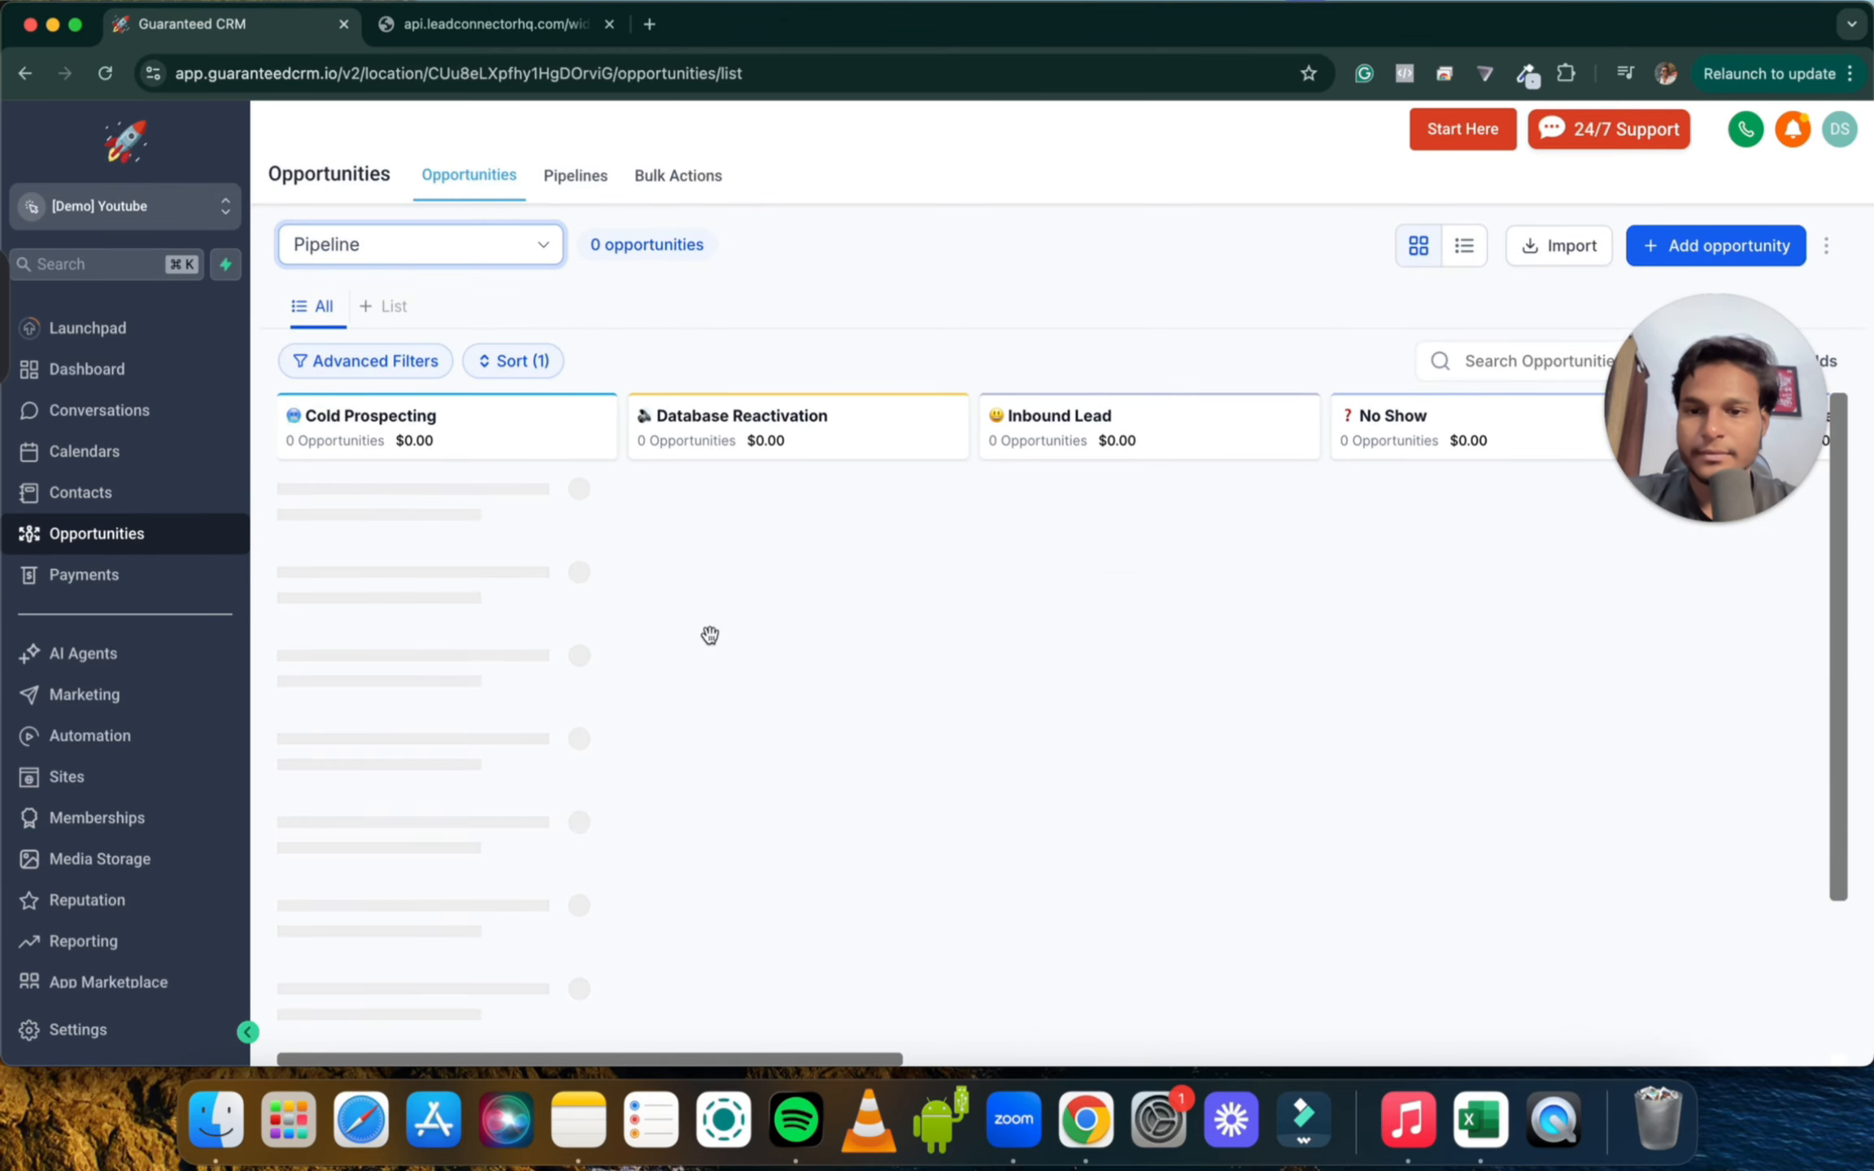
{"action": "left_click", "coordinate": [393, 522]}
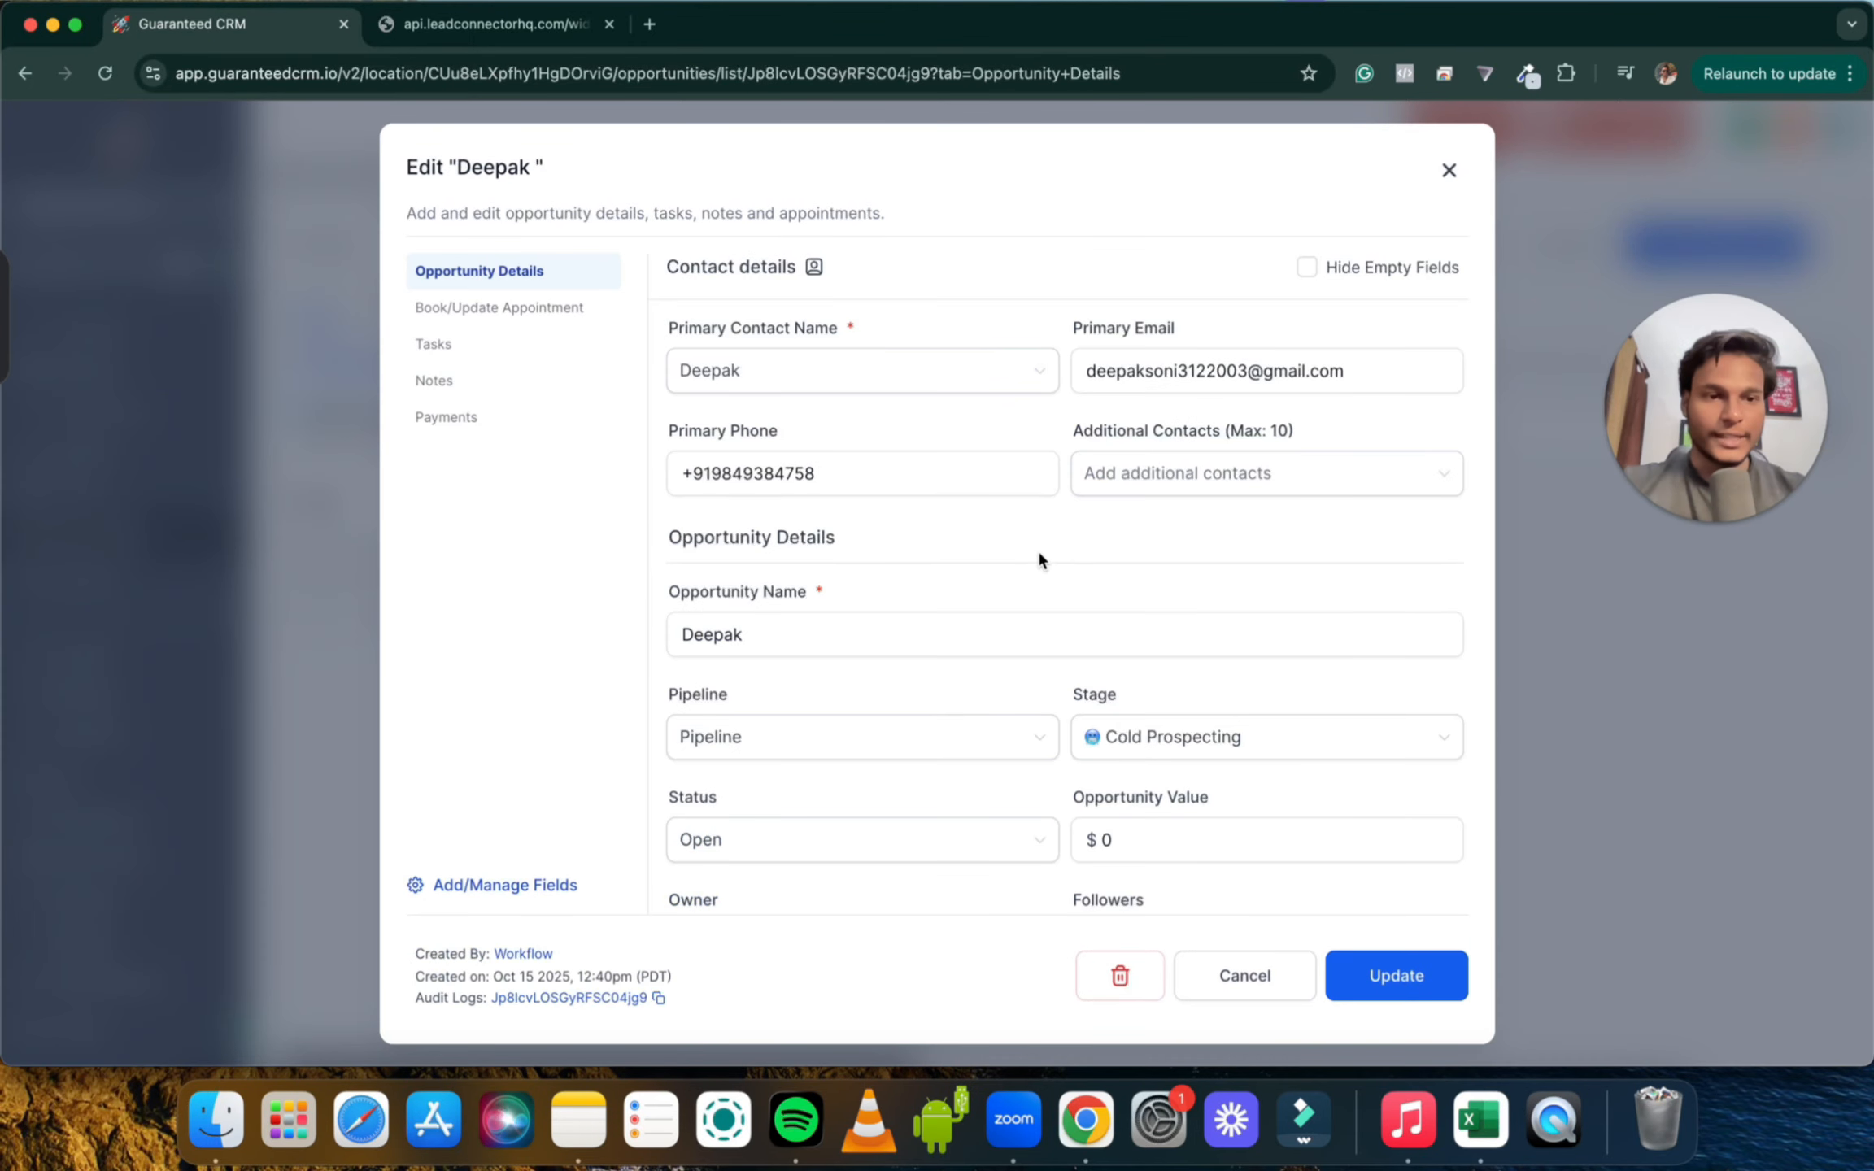
{"action": "left_click", "coordinate": [1449, 170]}
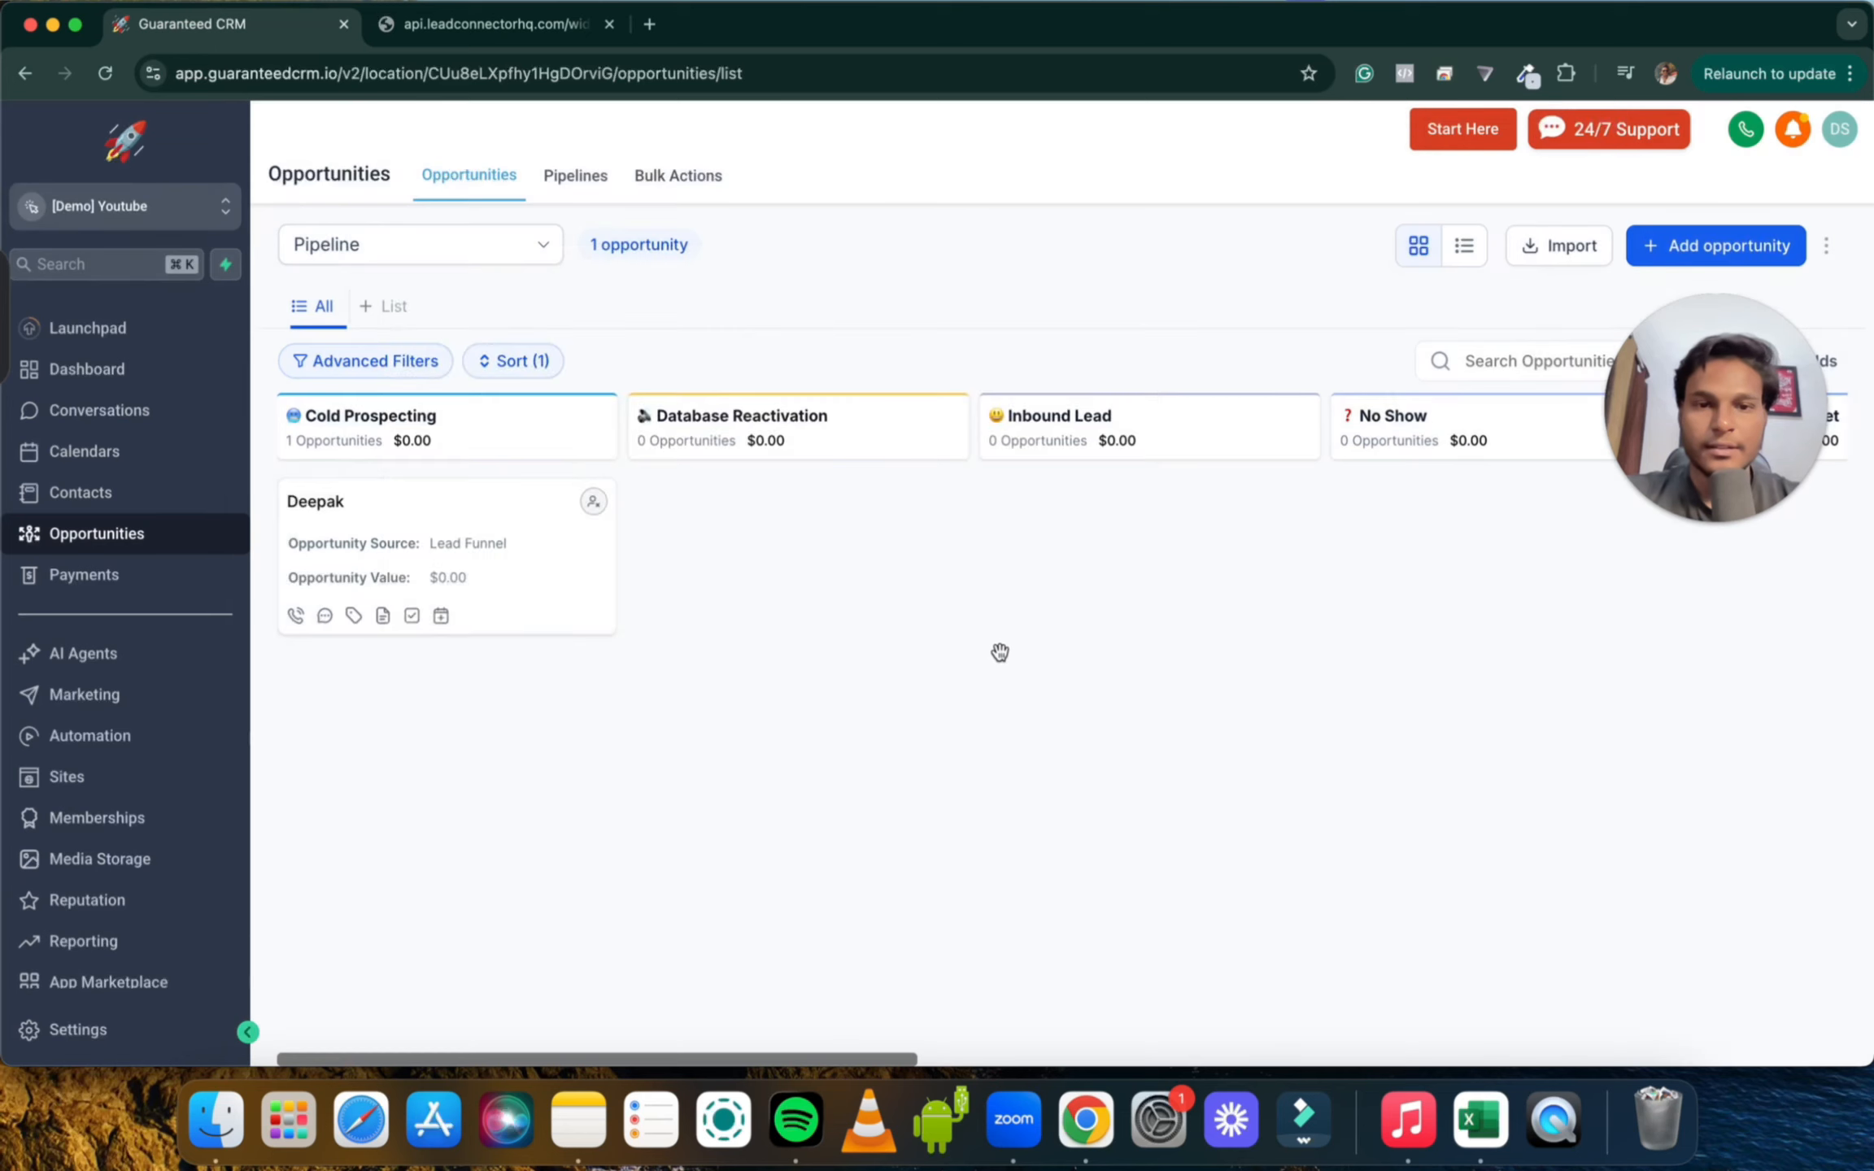